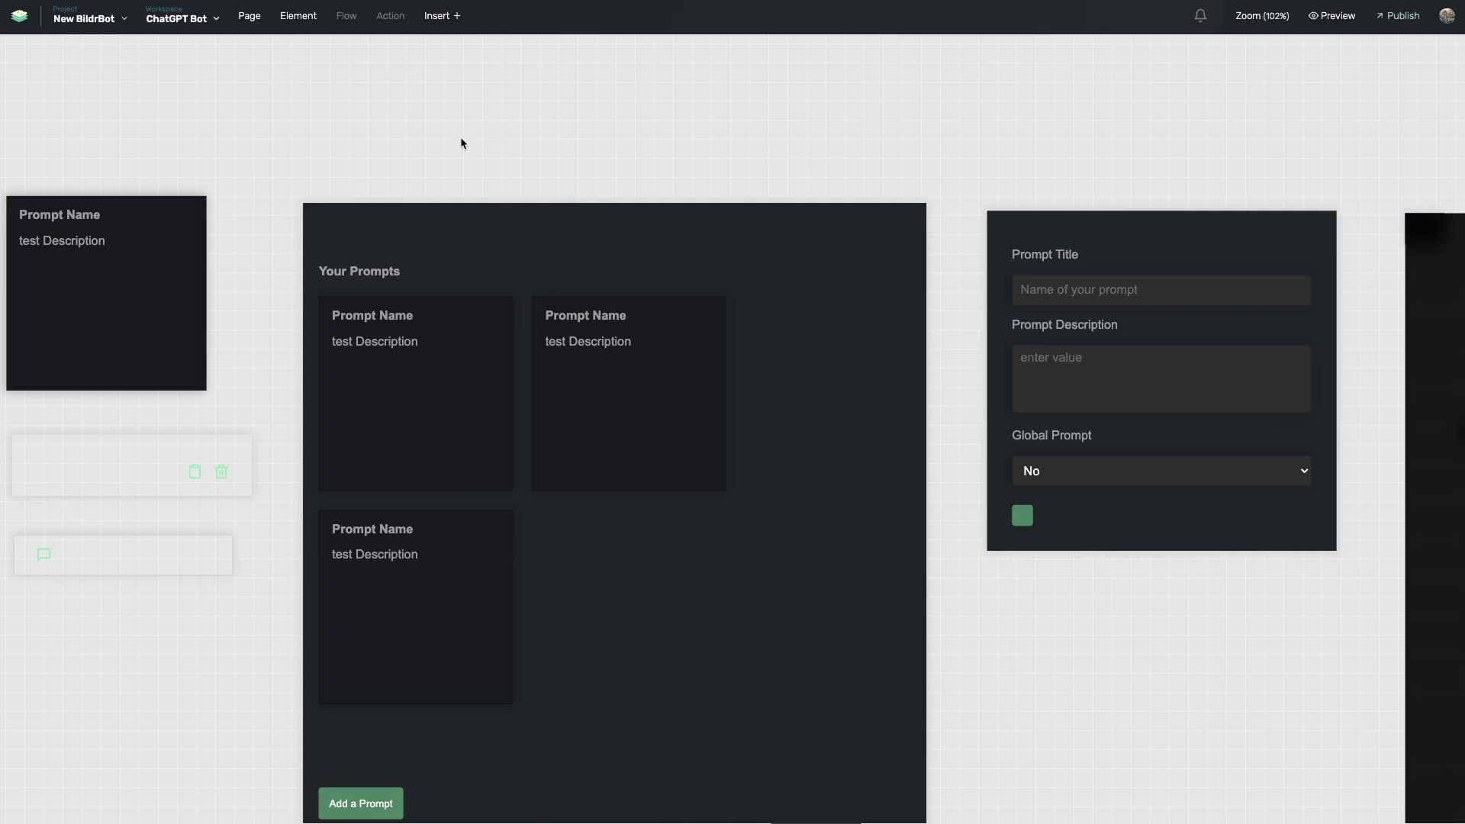
Step: Inspect the Page Load flow of the Create & Manage Prompts page and the Page Binding flow nested in it
left_click(483, 220)
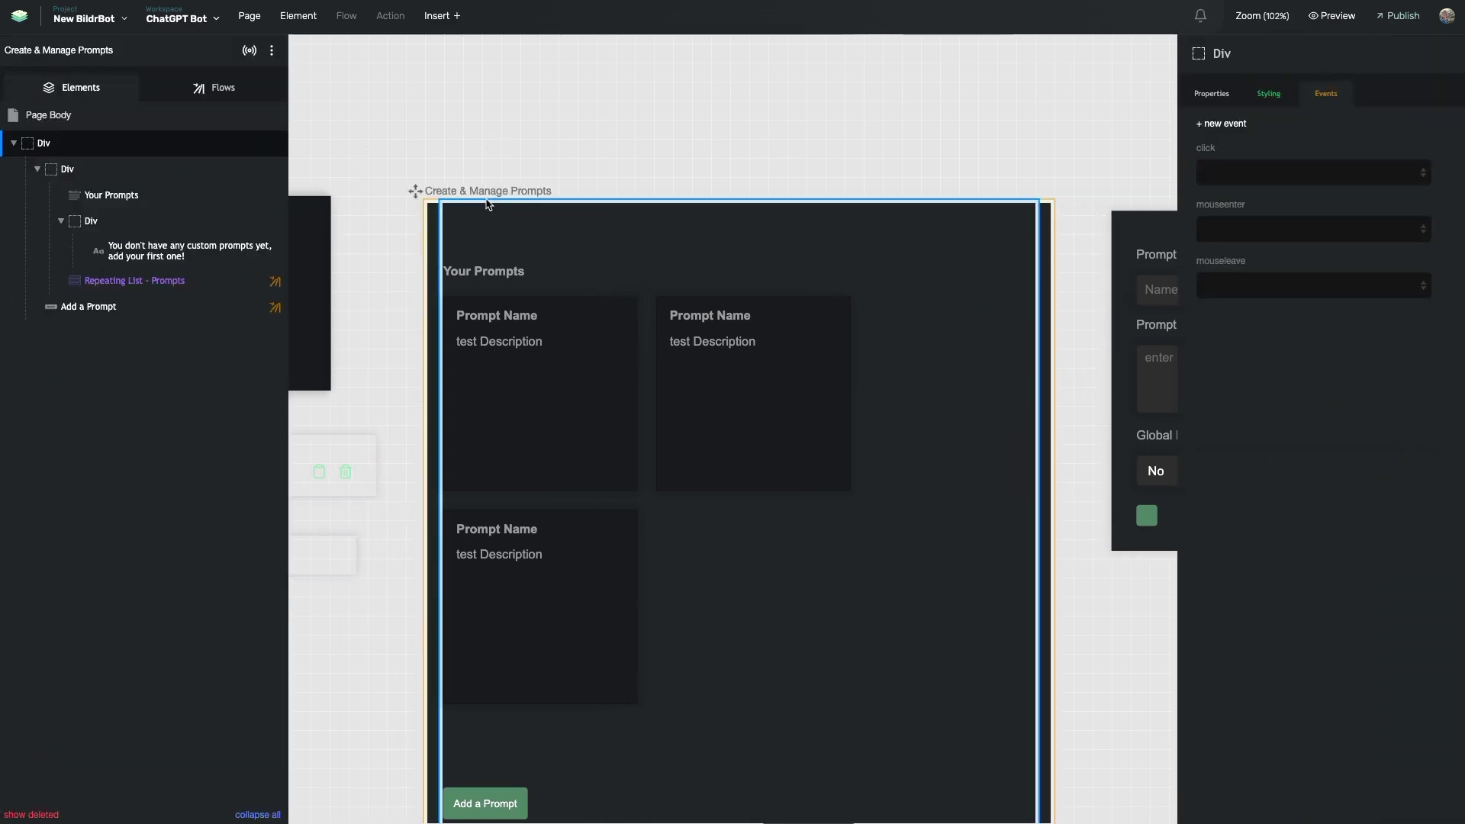
scroll(489, 204, "left", 10)
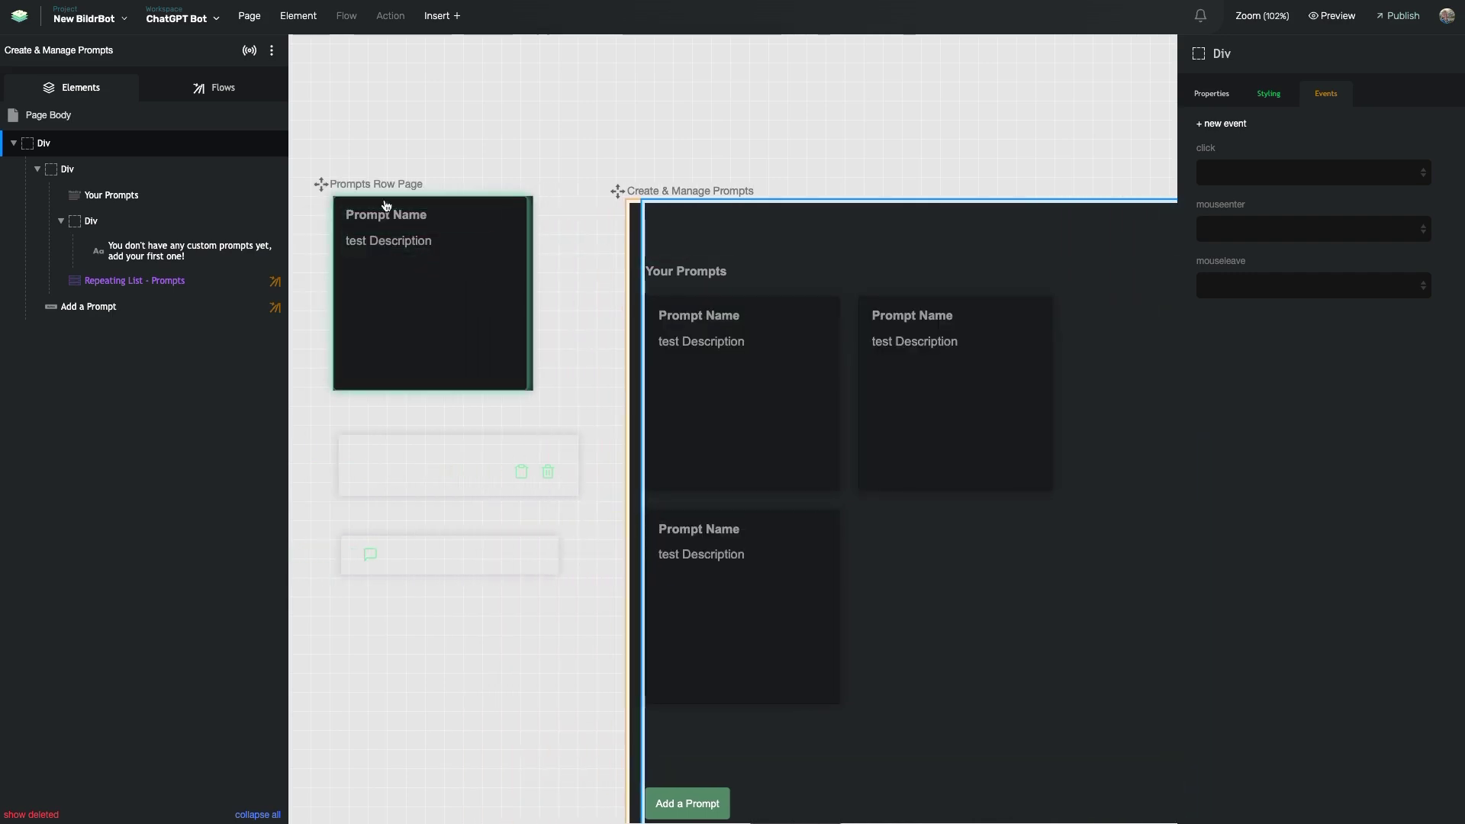
scroll(567, 297, "left", 10)
scroll(569, 300, "left", 3)
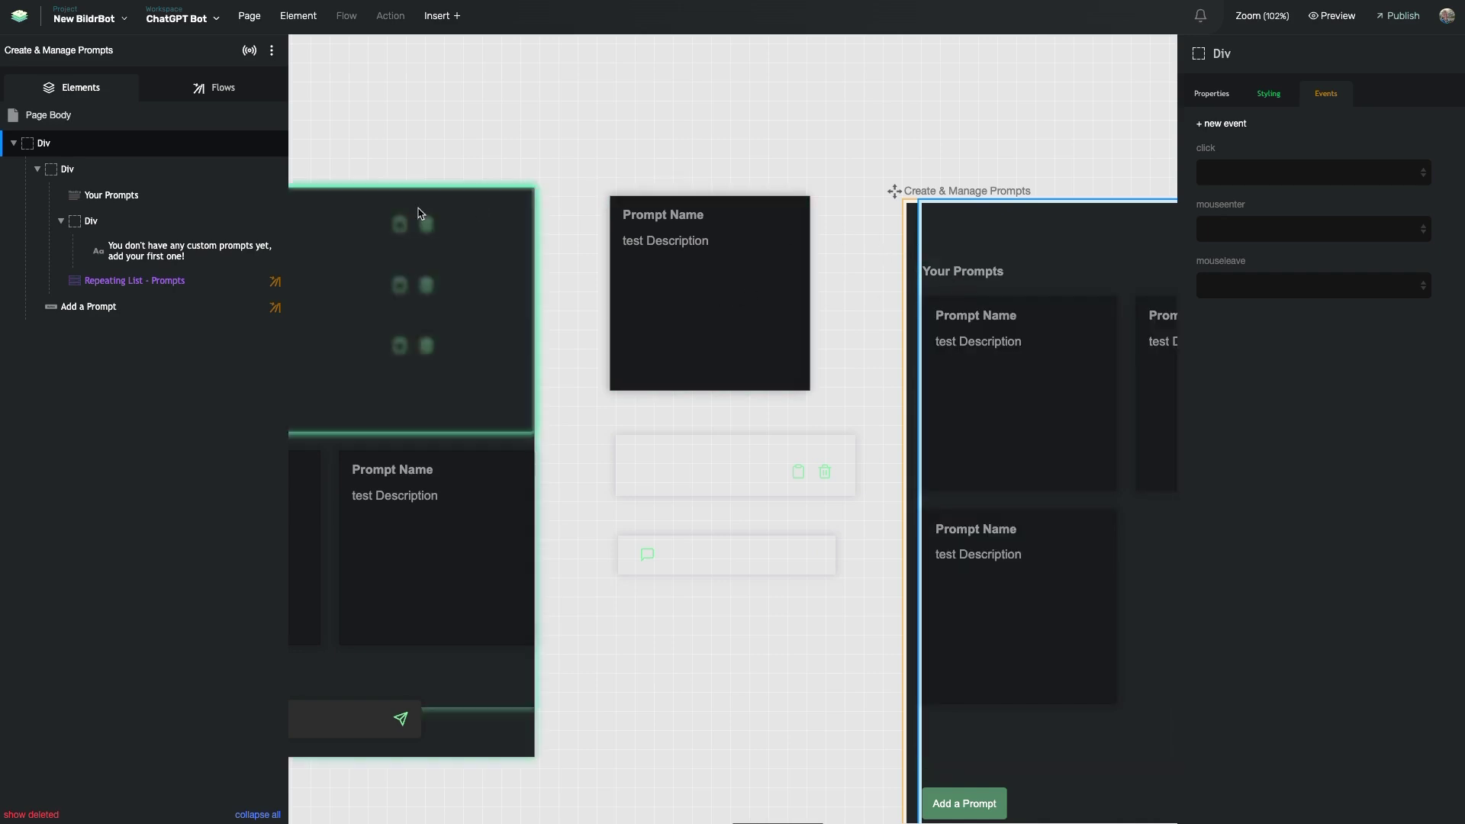
scroll(811, 251, "right", 3)
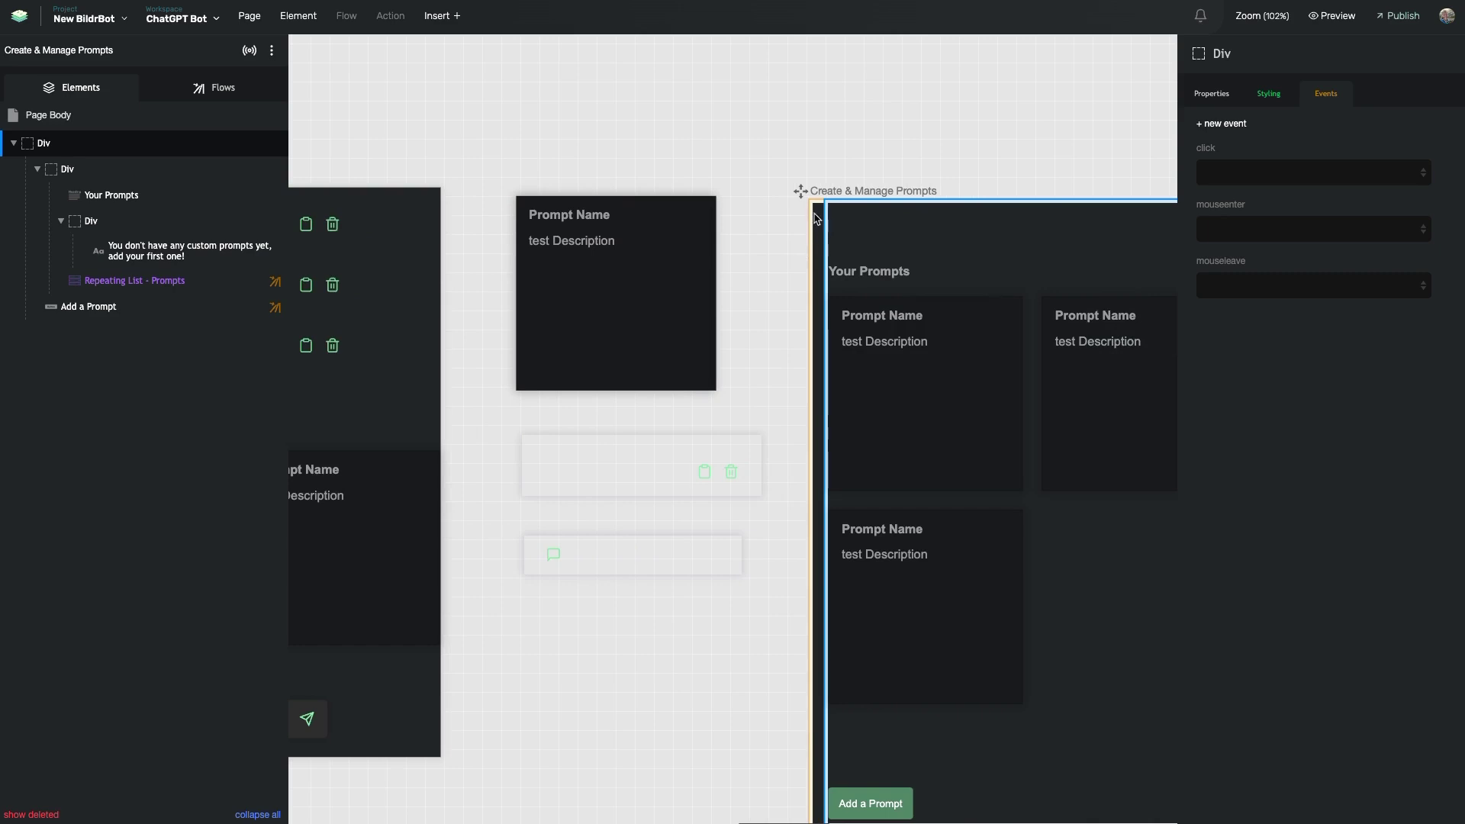
scroll(817, 220, "right", 3)
left_click(223, 88)
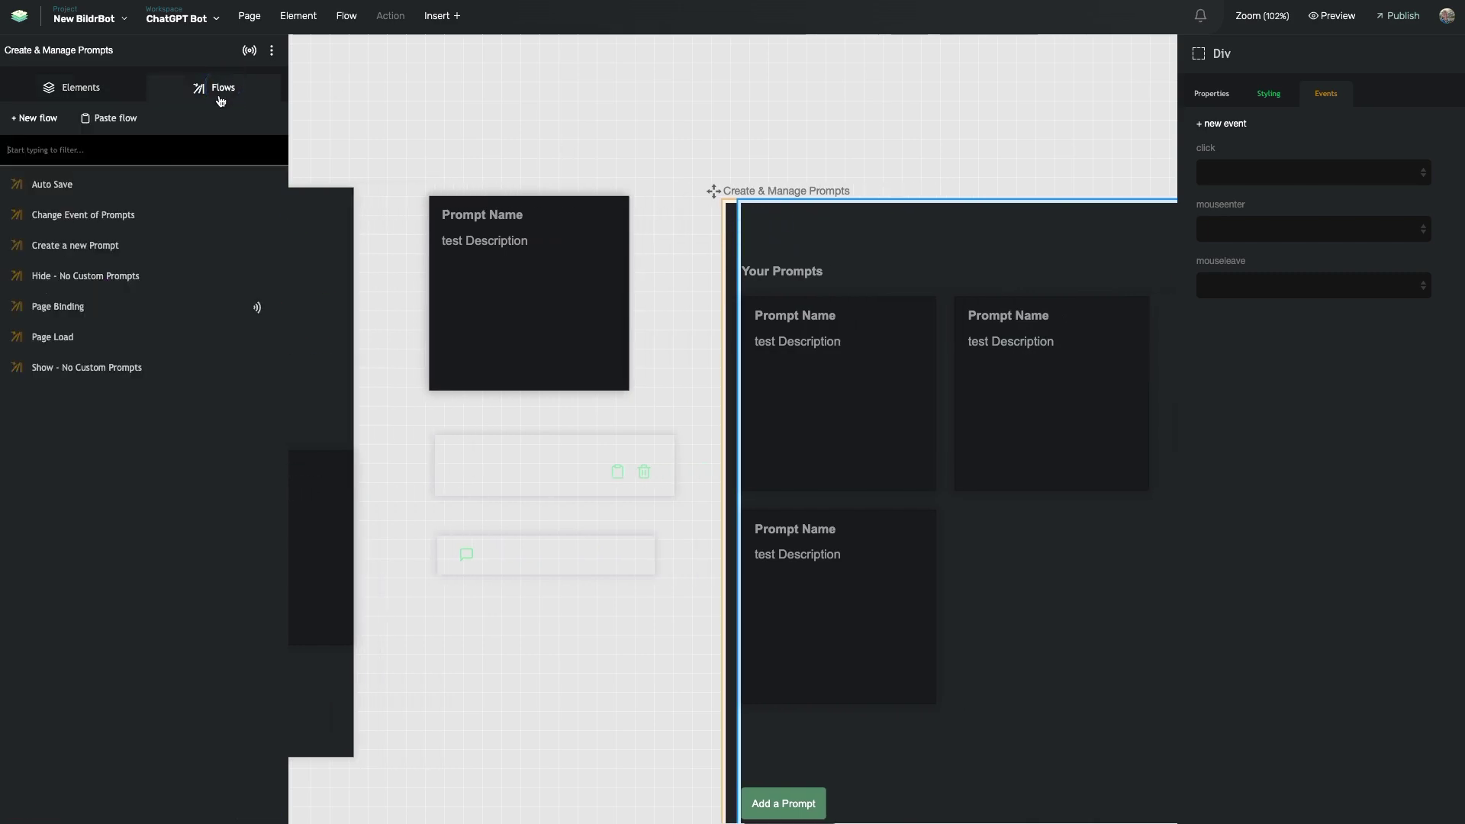
left_click(122, 330)
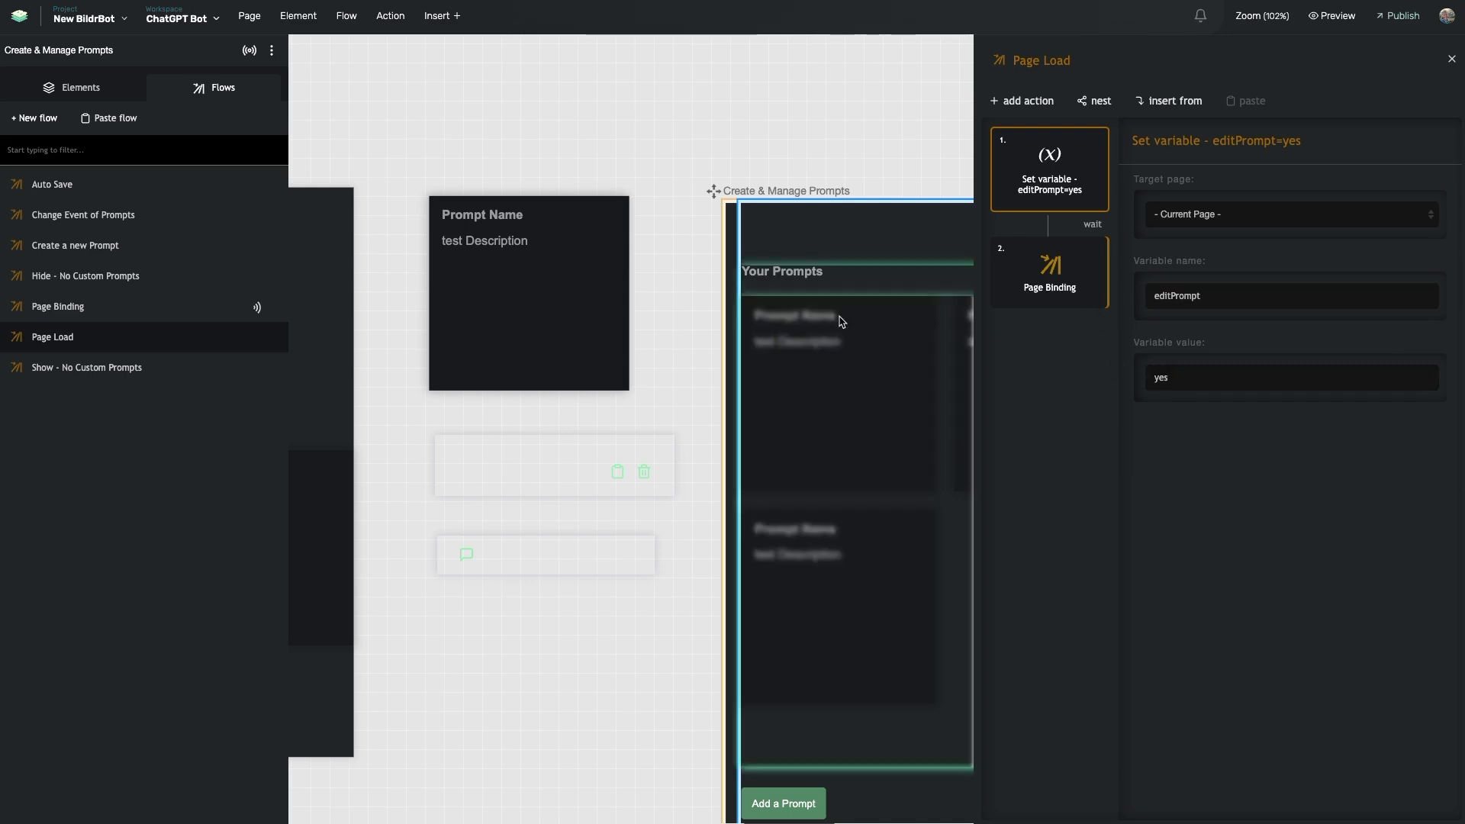
scroll(829, 319, "right", 3)
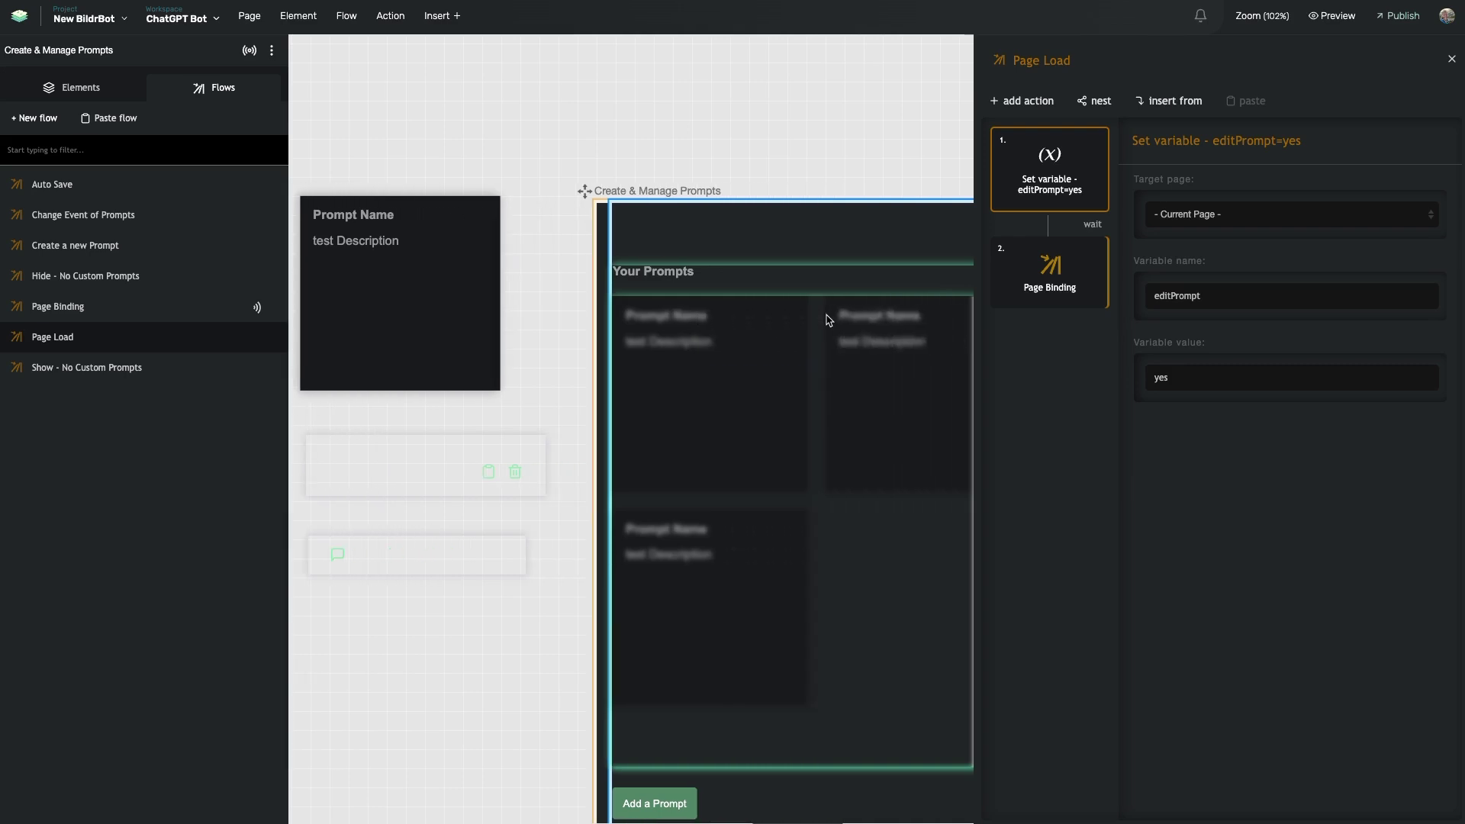
double_click(1036, 268)
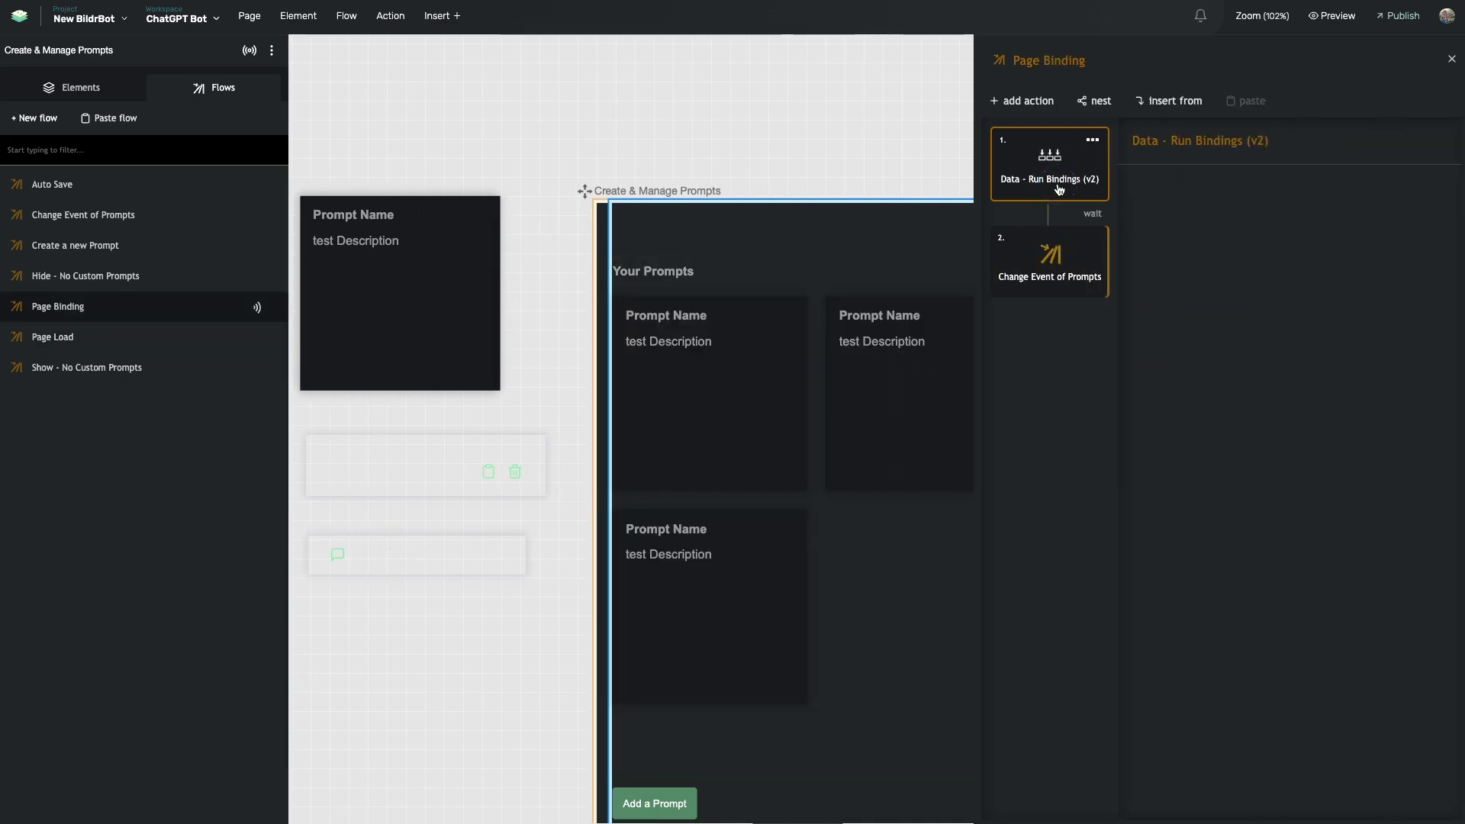
Step: Review the collection list data settings of the prompts repeating list, including its expanded AND filter
left_click(718, 351)
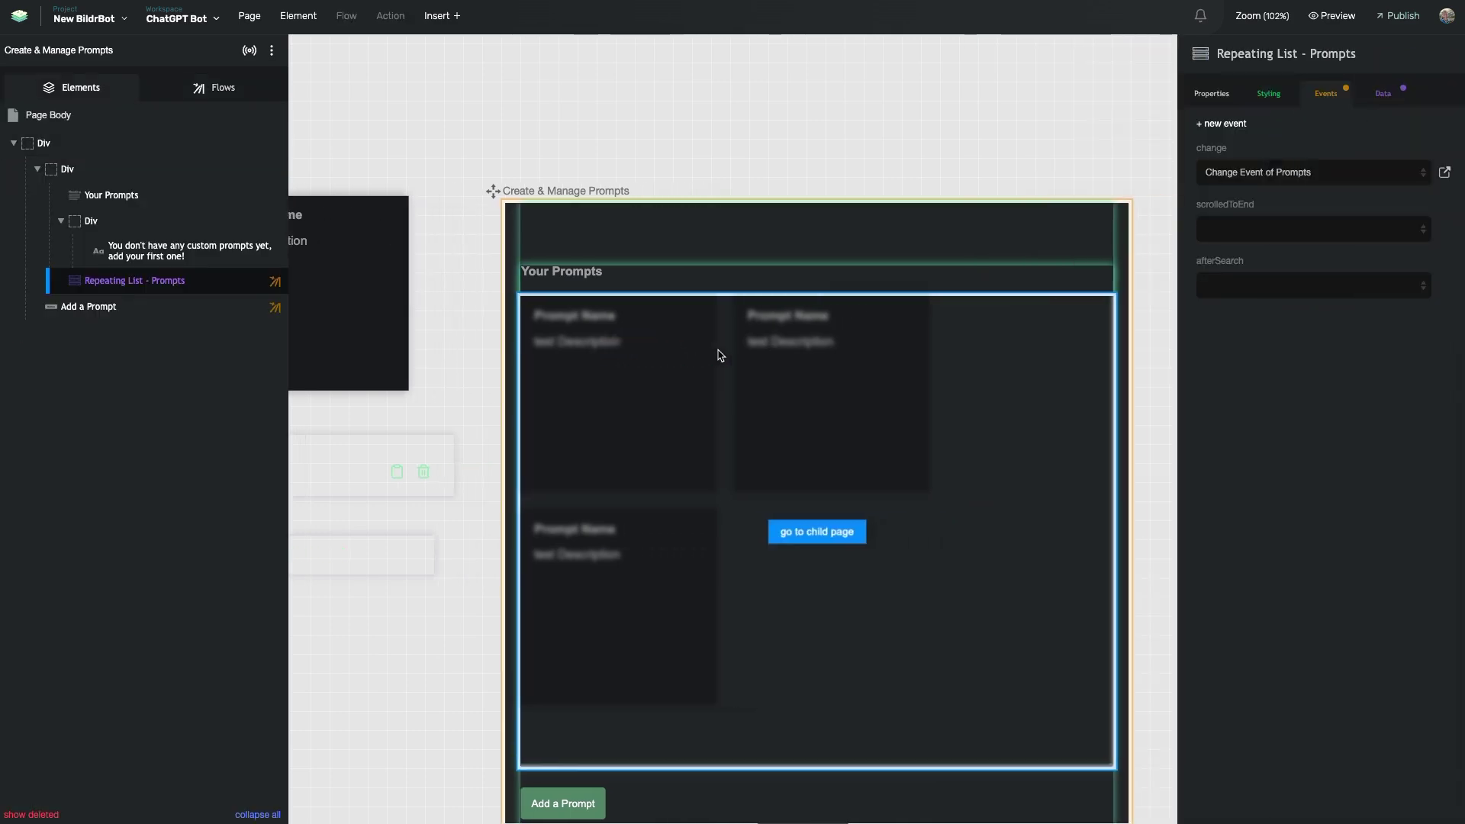
mouse_move(158, 281)
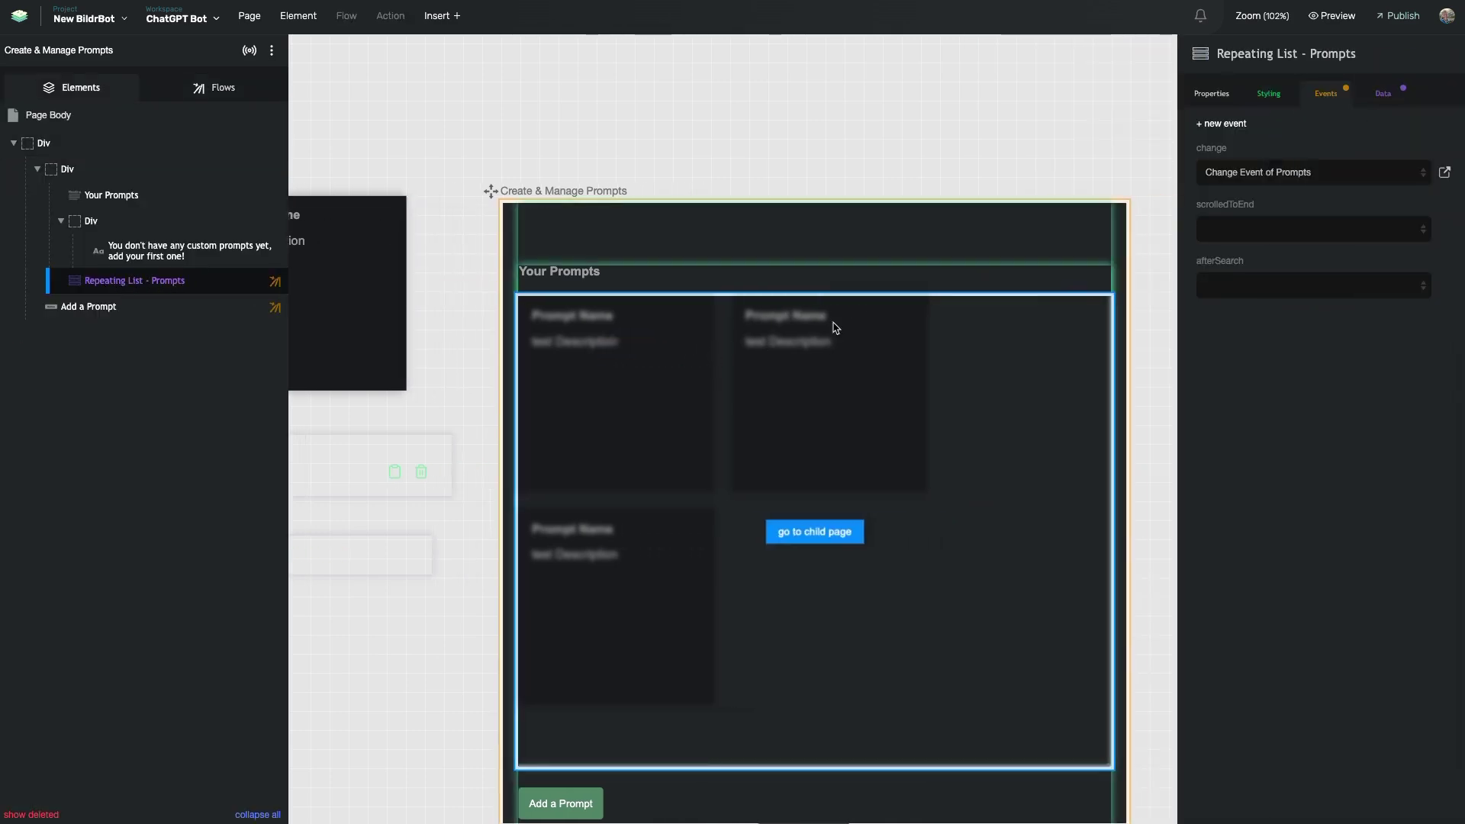
scroll(633, 367, "left", 4)
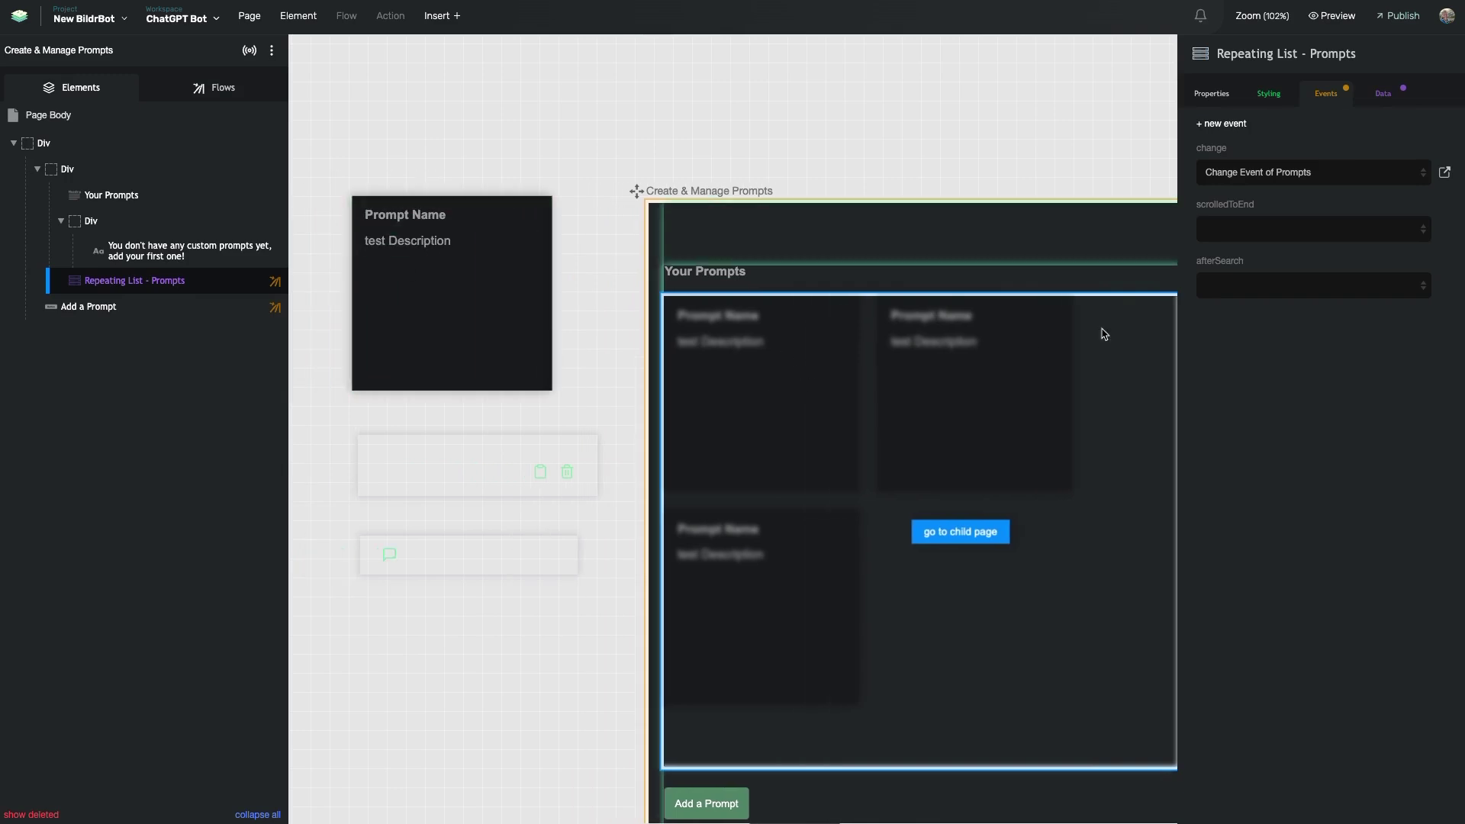
left_click(1395, 90)
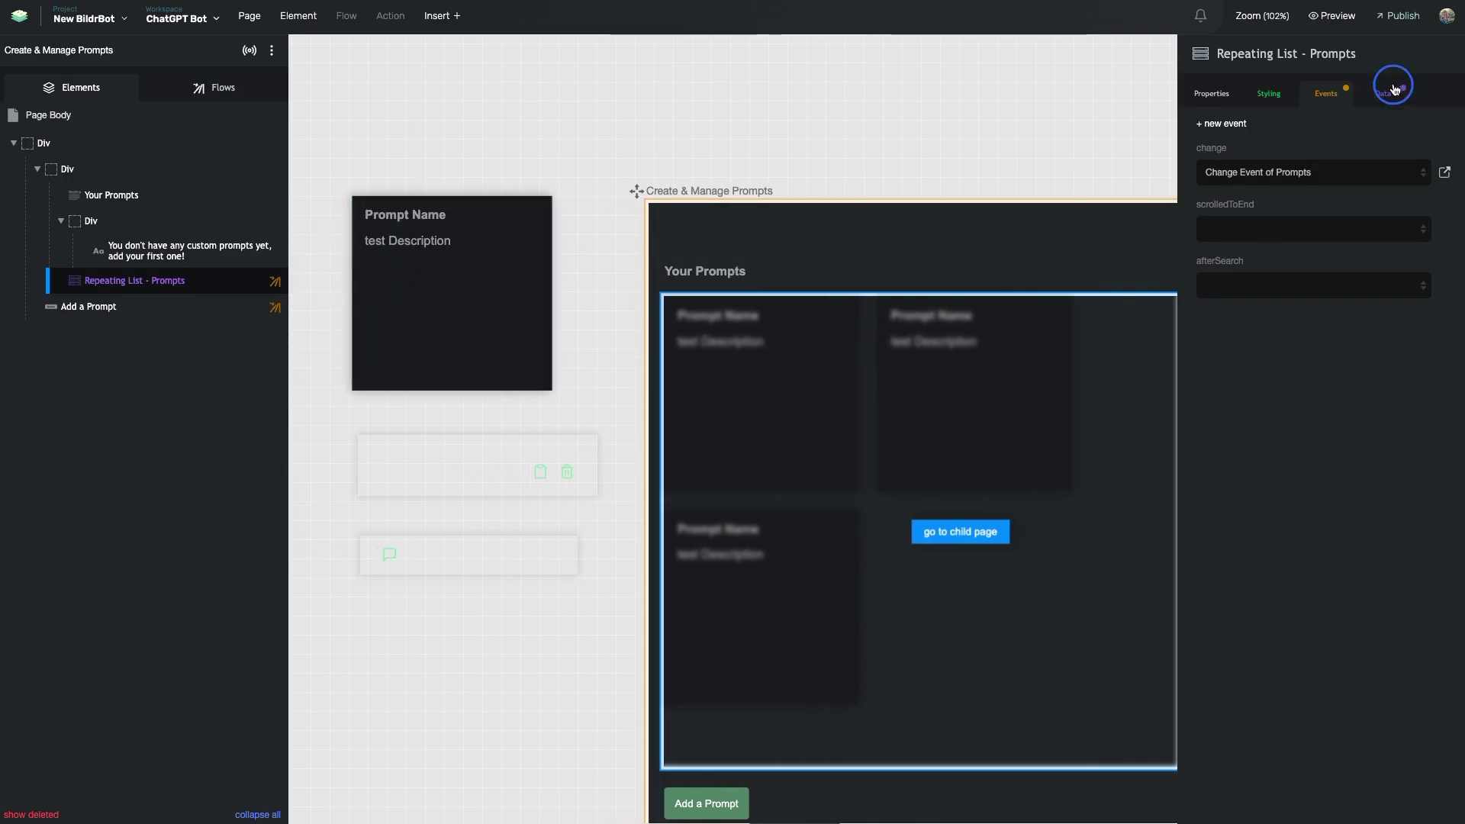
left_click(1389, 130)
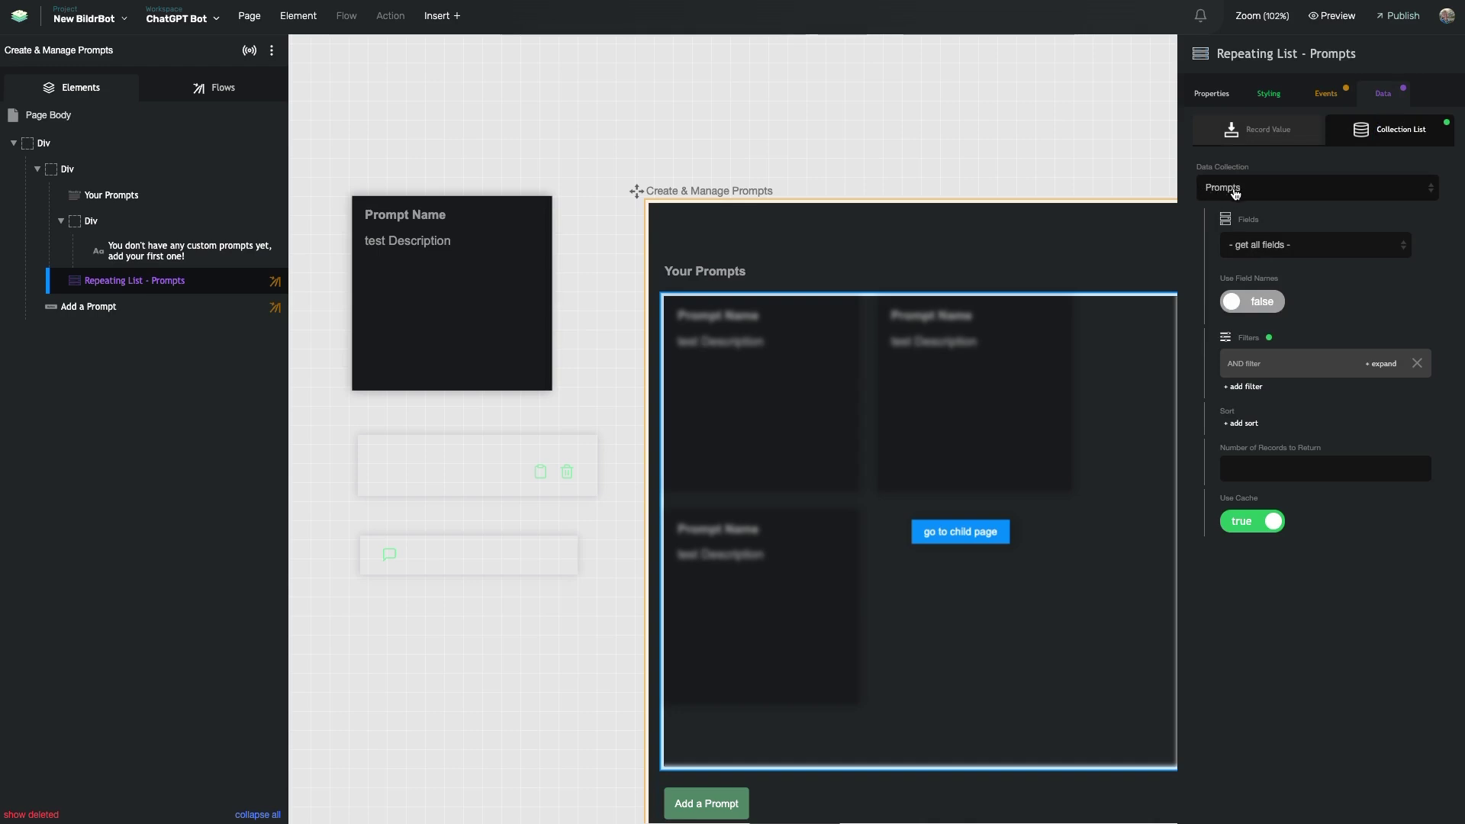
mouse_move(1259, 253)
left_click(1259, 367)
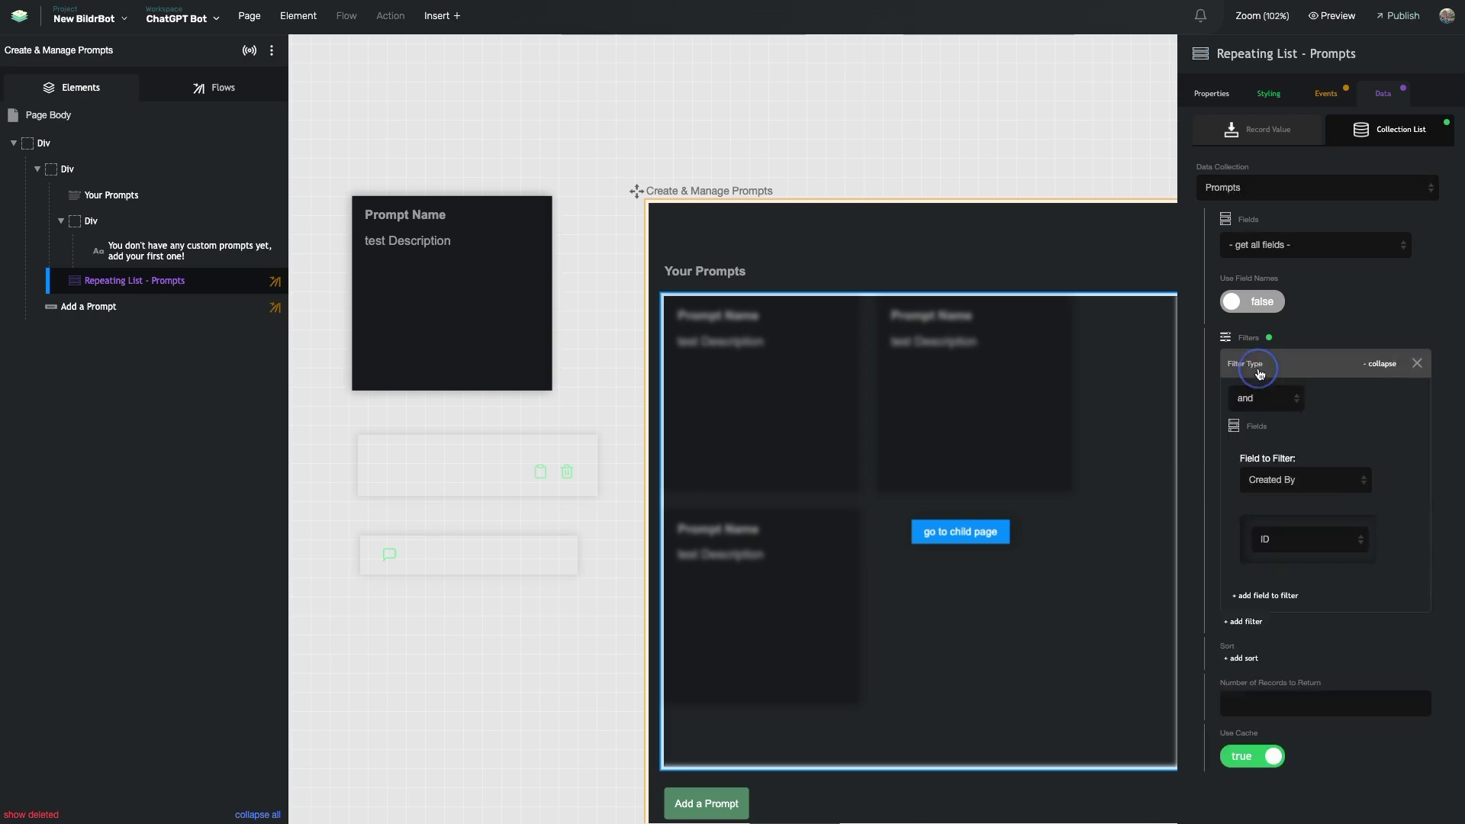
mouse_move(1280, 510)
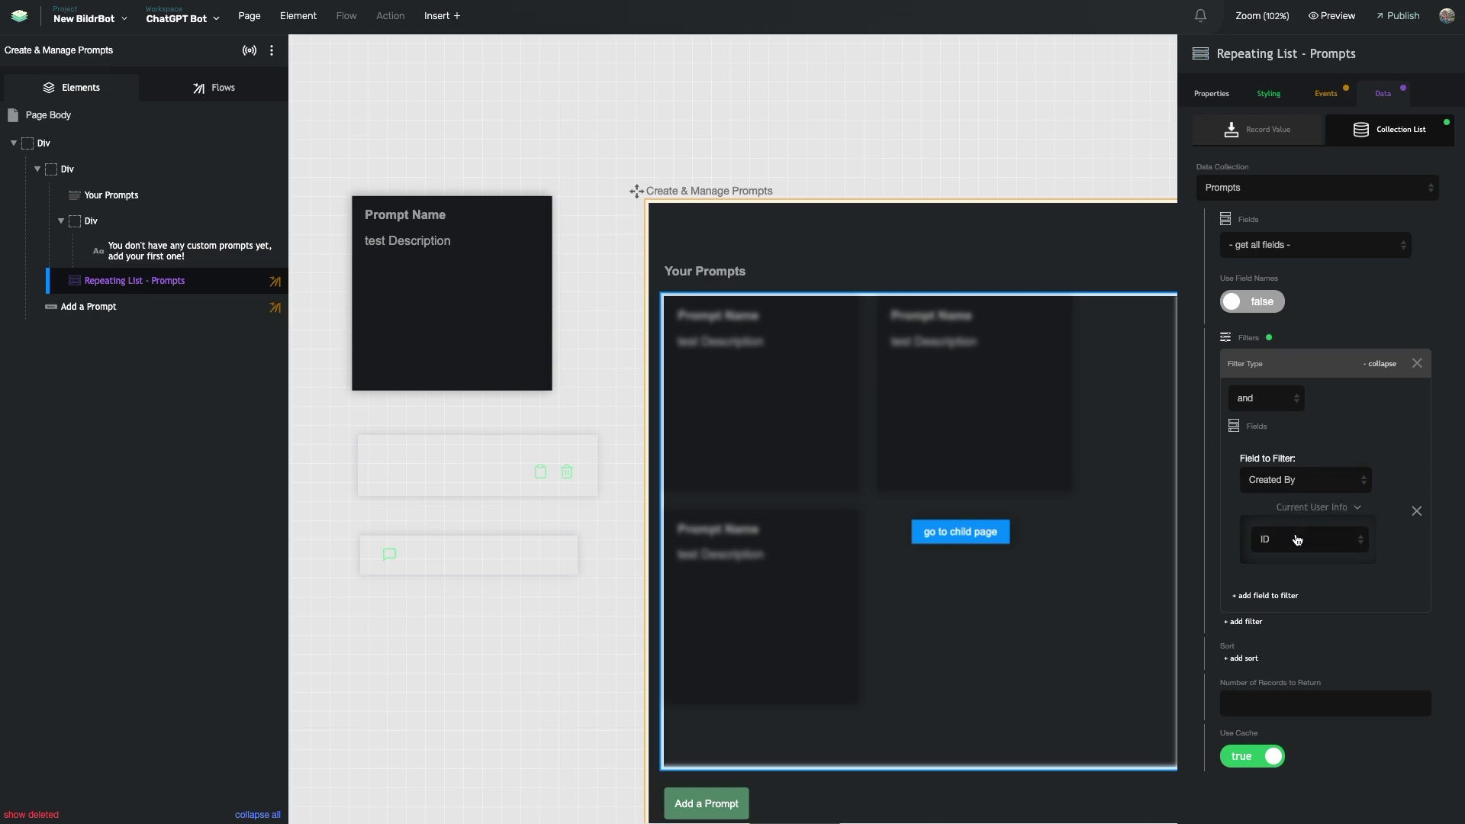
Step: Trace the Page Load flow through Page Binding to the If / Then logic check in Change Event of Prompts
left_click(246, 86)
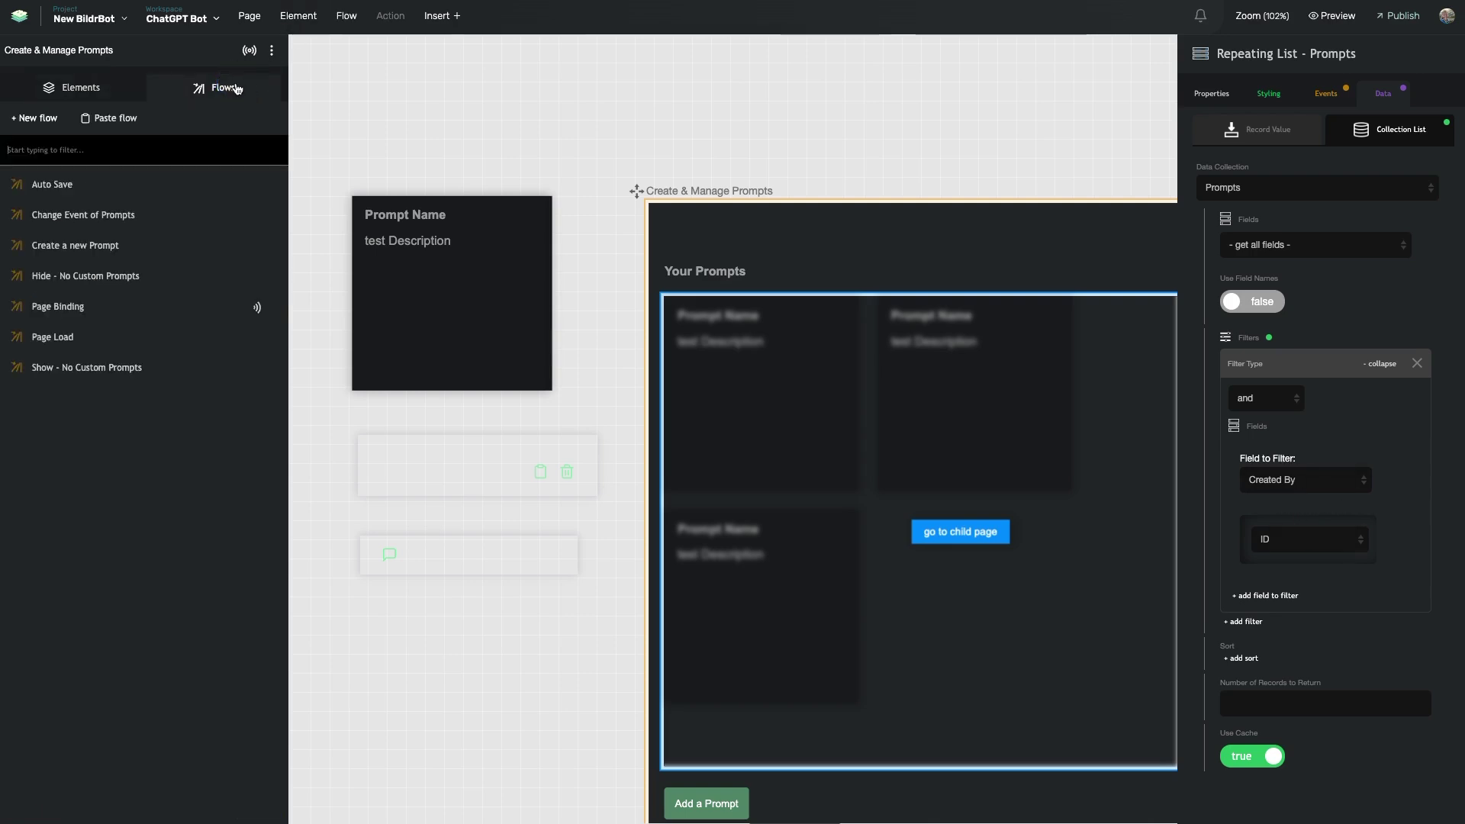
left_click(142, 334)
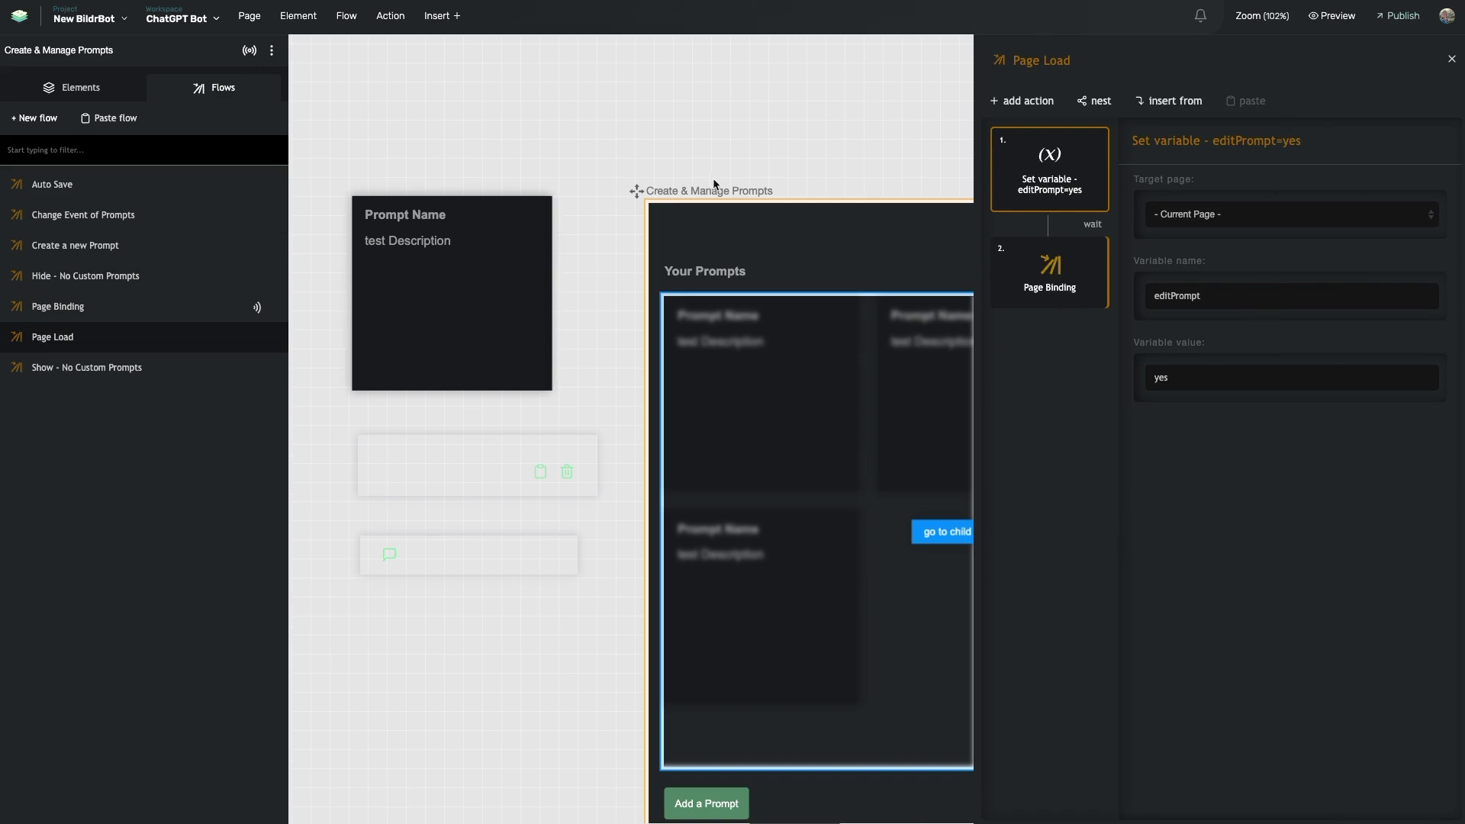
double_click(1069, 273)
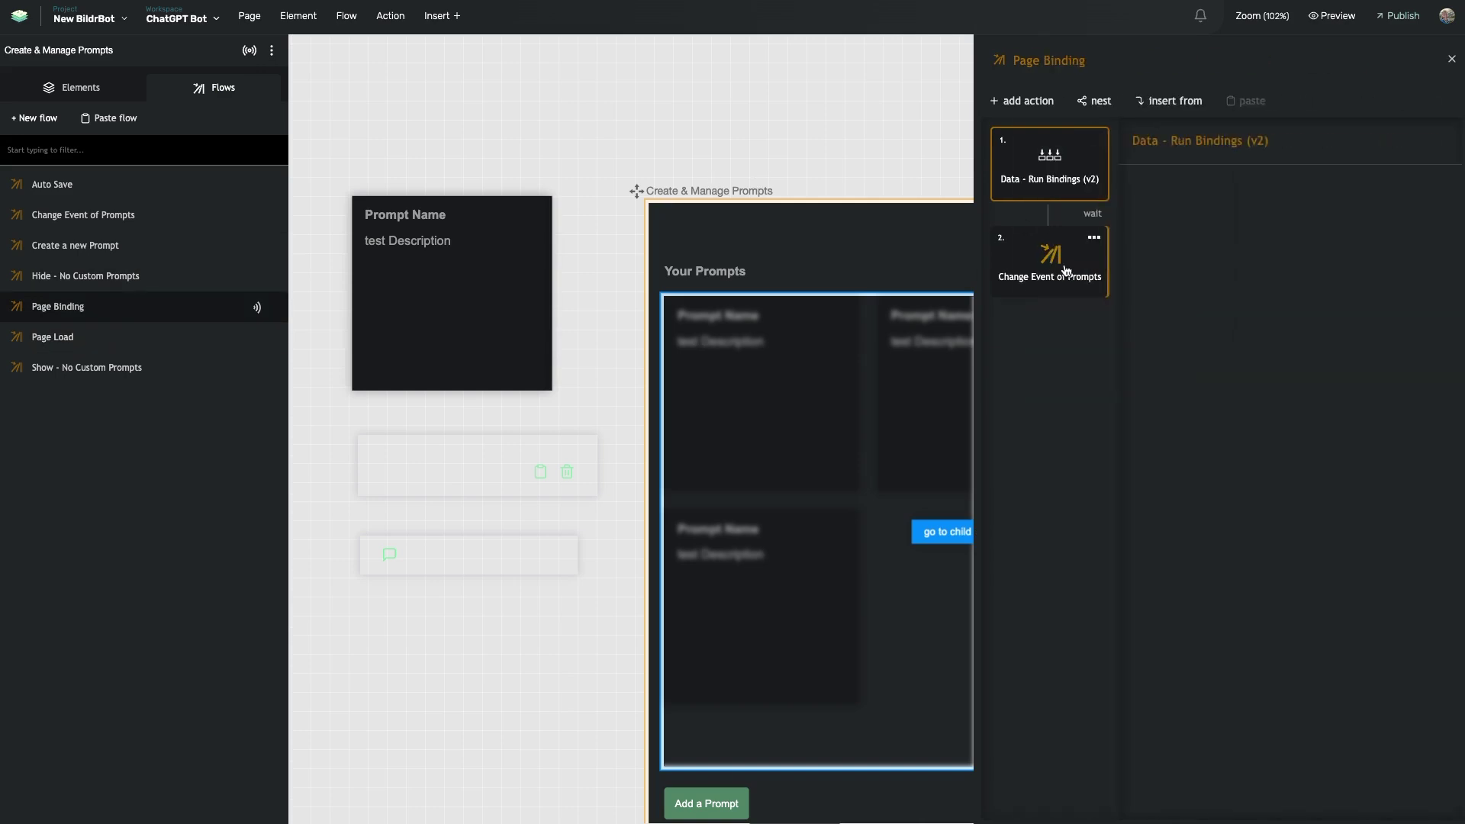
double_click(1066, 270)
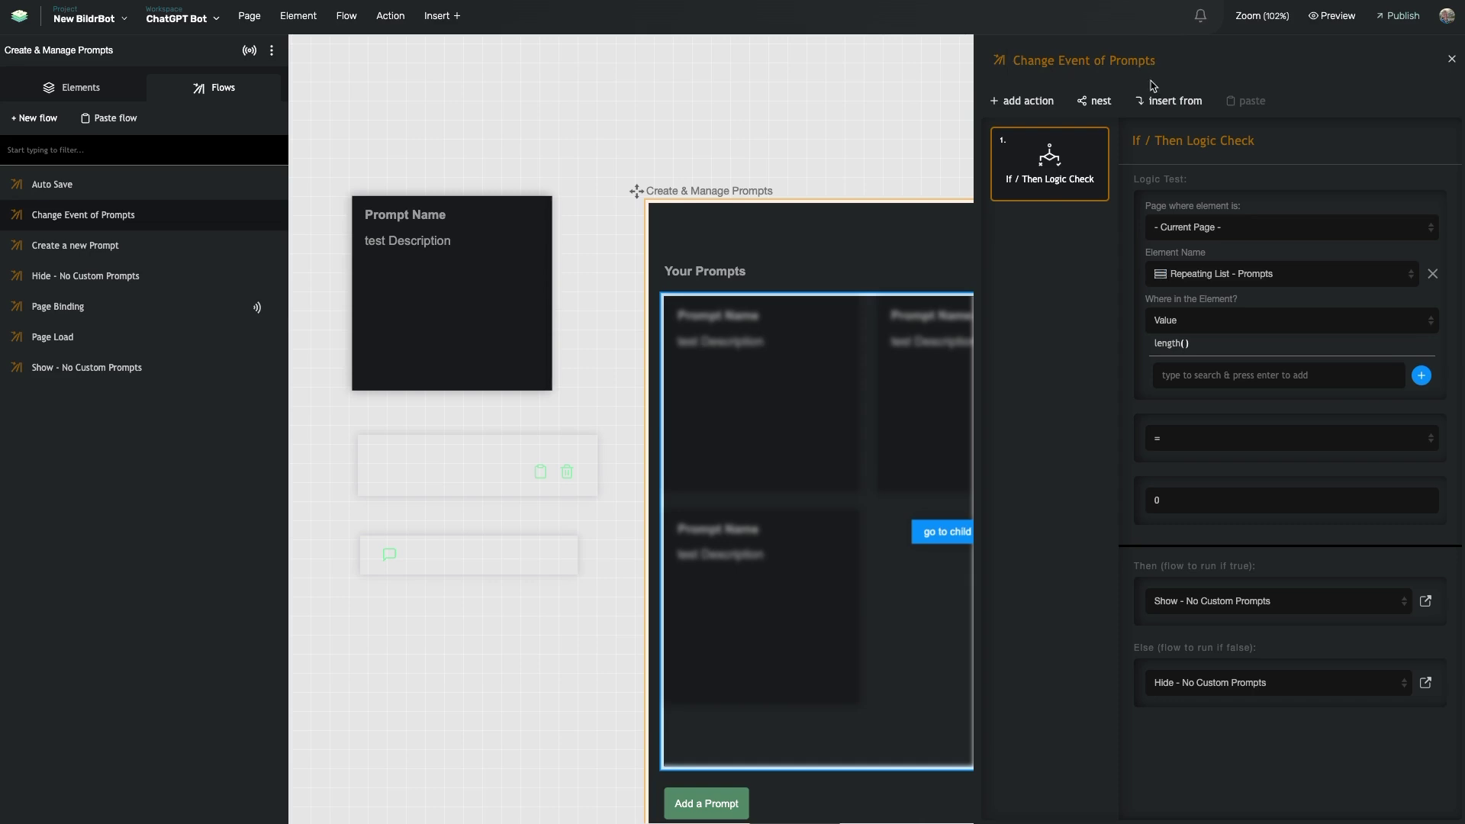
scroll(877, 269, "right", 3)
scroll(877, 268, "down", 2)
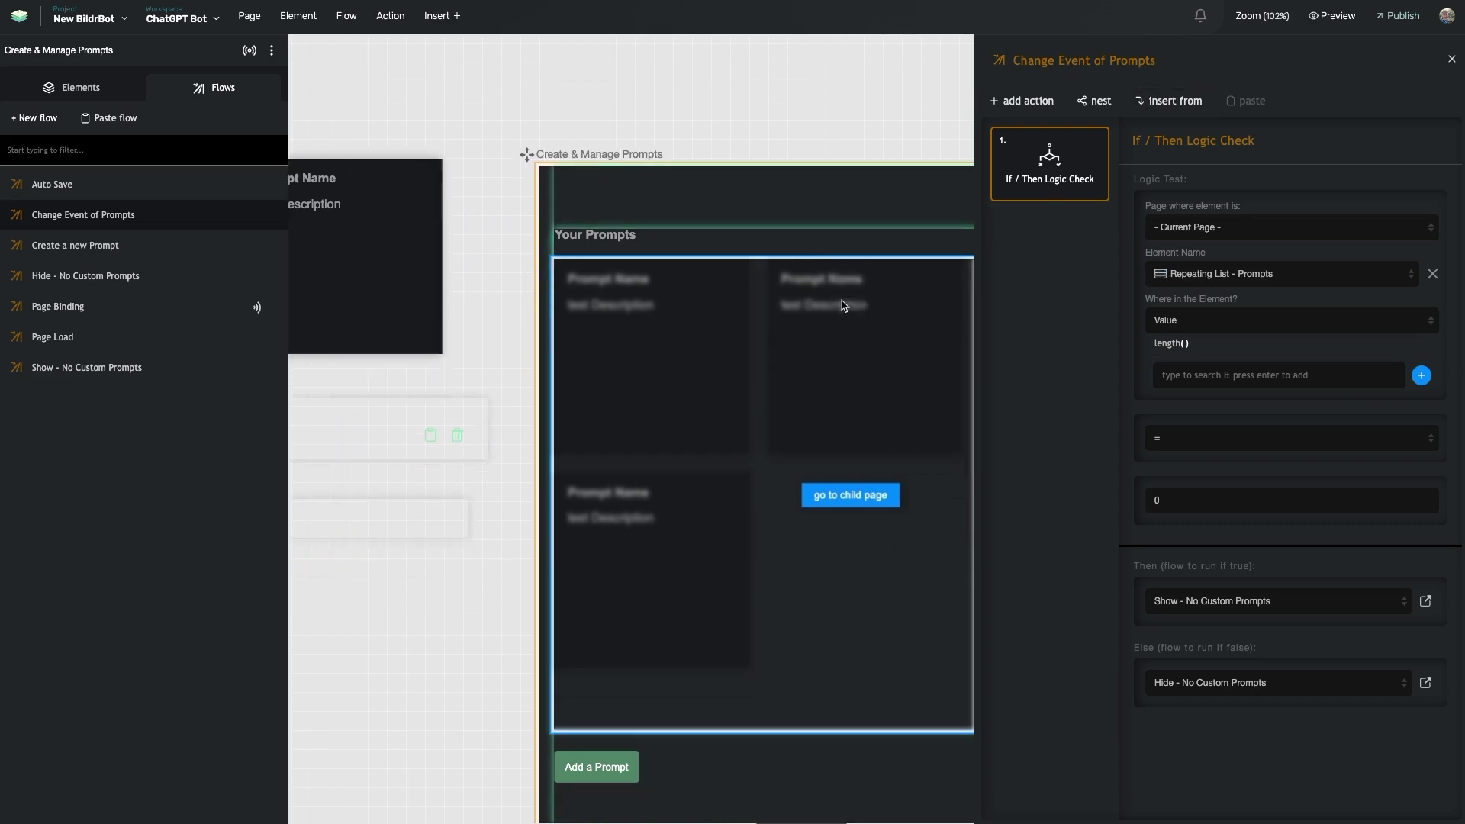
scroll(840, 302, "right", 1)
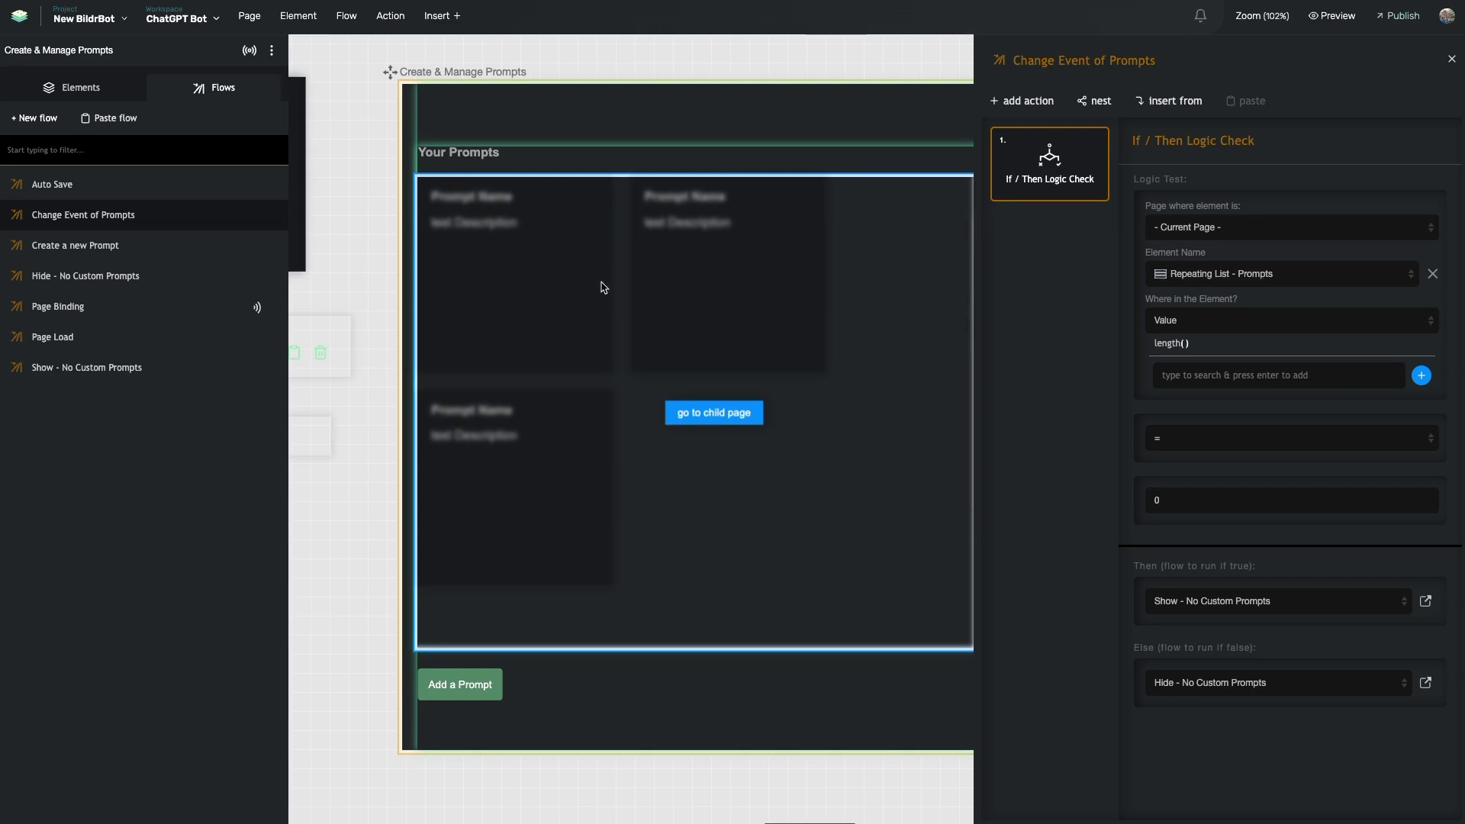
scroll(883, 353, "right", 3)
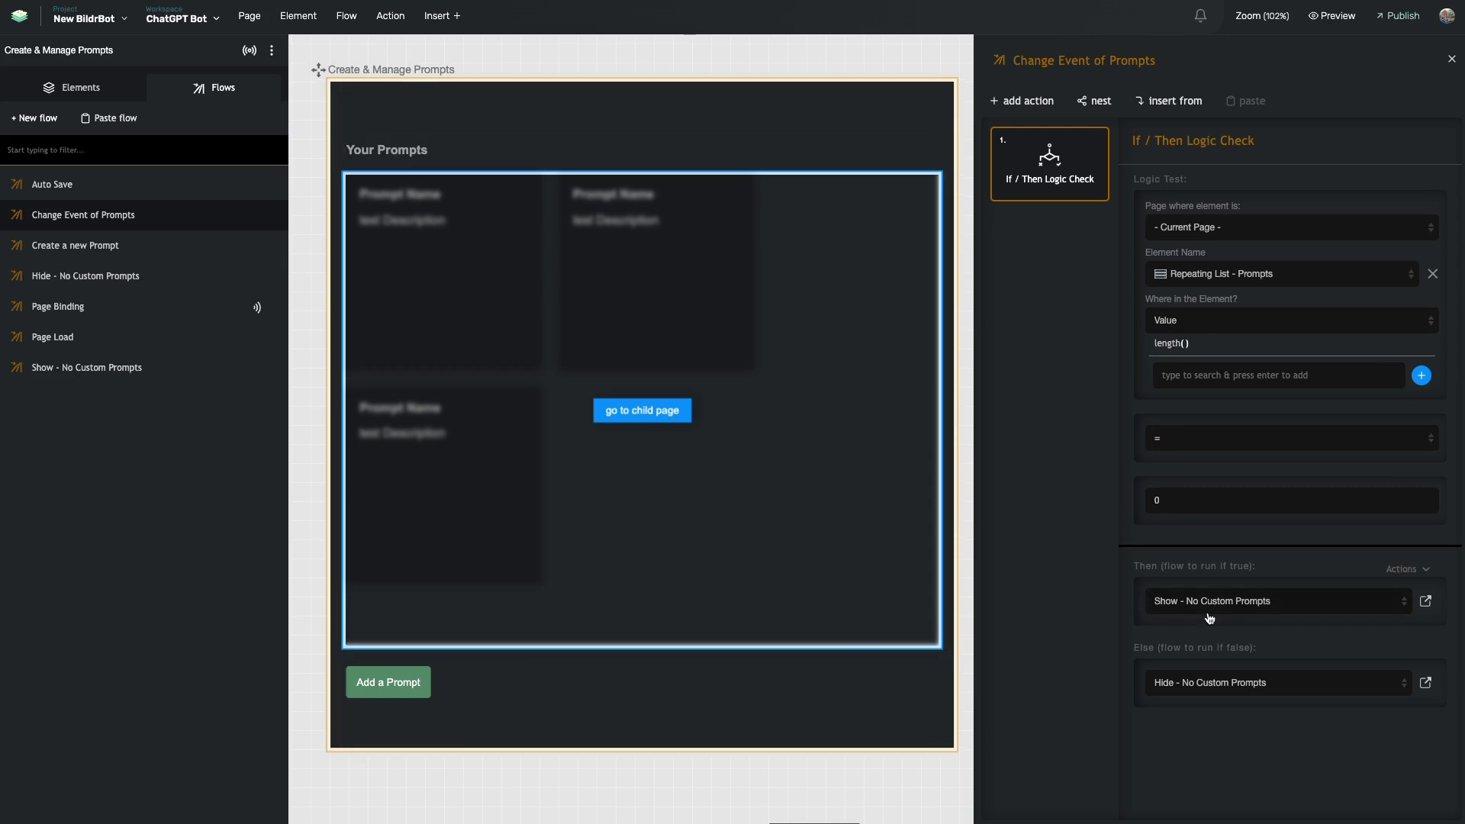
Step: Inspect the Show - No Custom Prompts flow and the nested Div that holds the no-custom-prompts message
left_click(1426, 601)
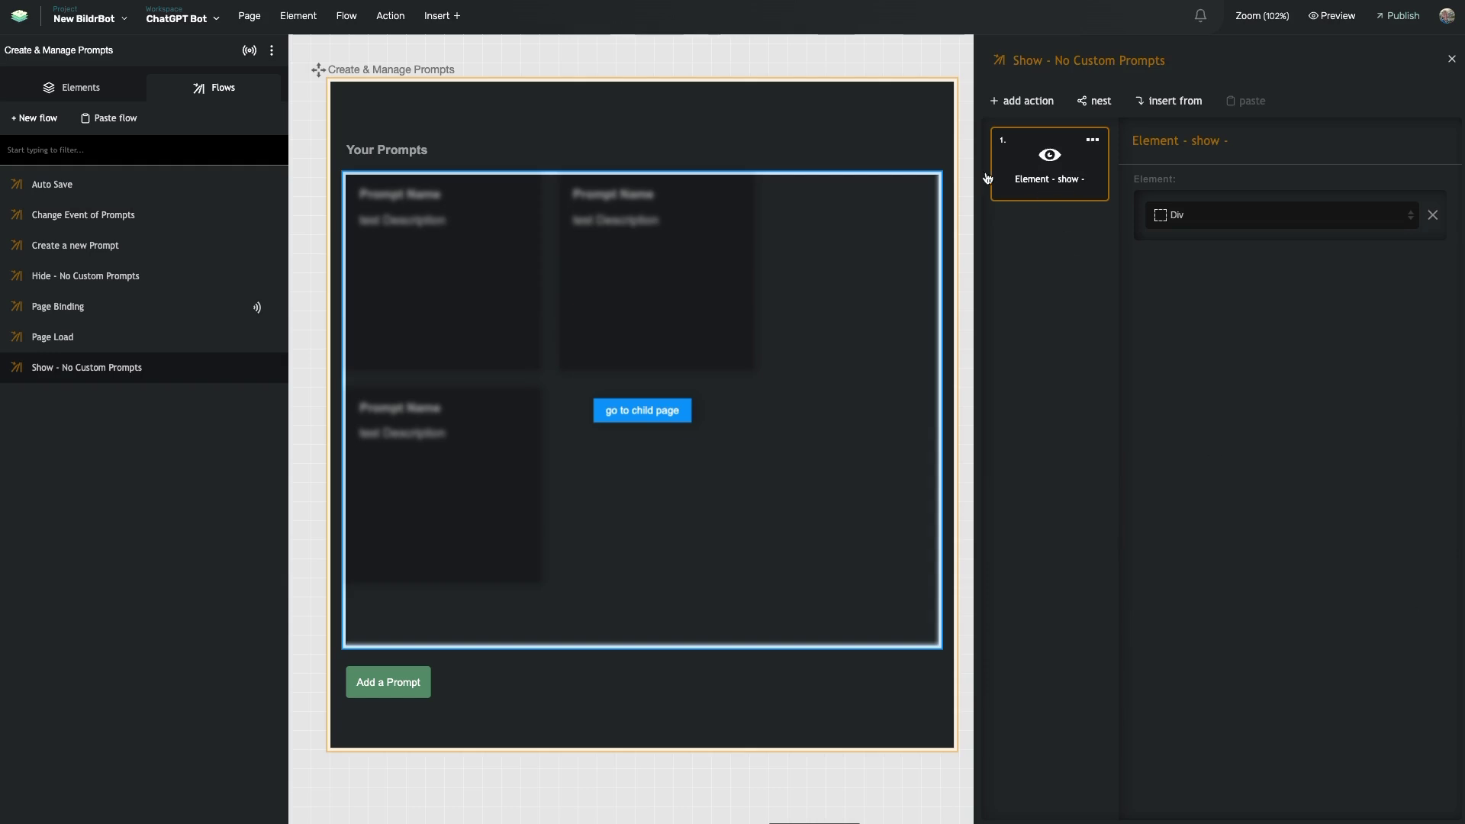
left_click(335, 195)
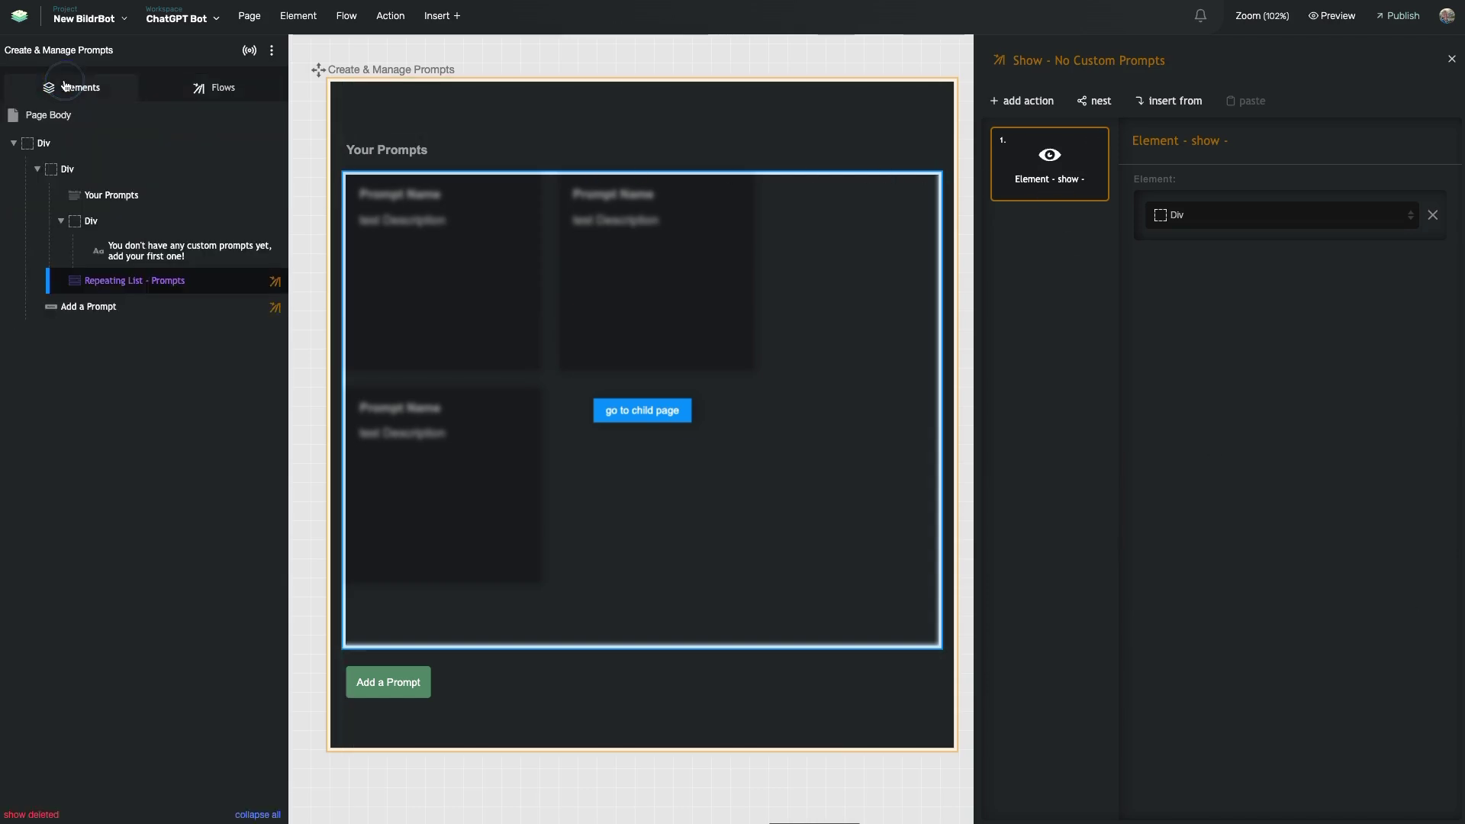
left_click(141, 250)
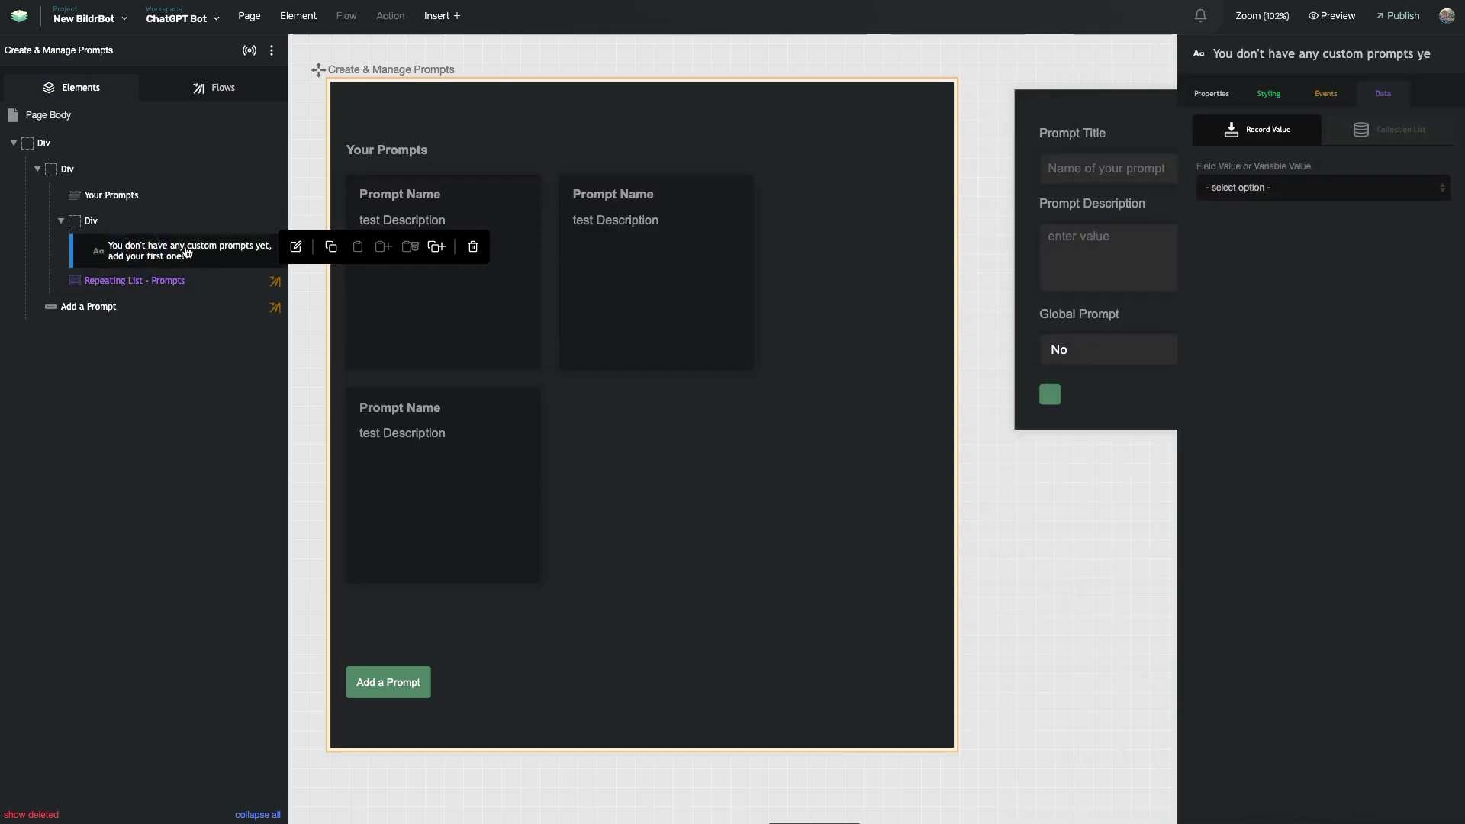
left_click(167, 224)
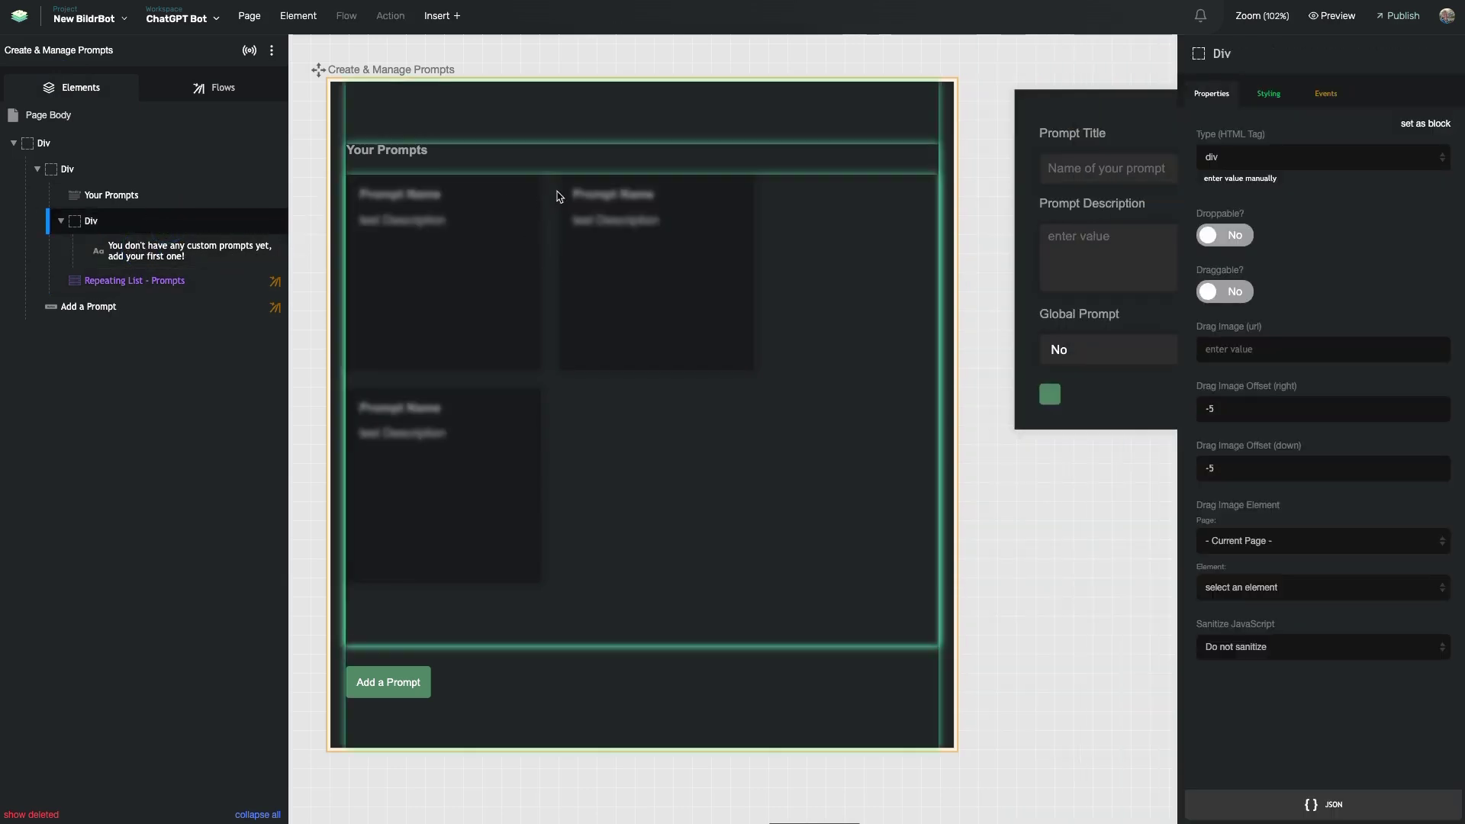
Step: Open the flow assigned to the change event of the prompts repeating list
left_click(809, 258)
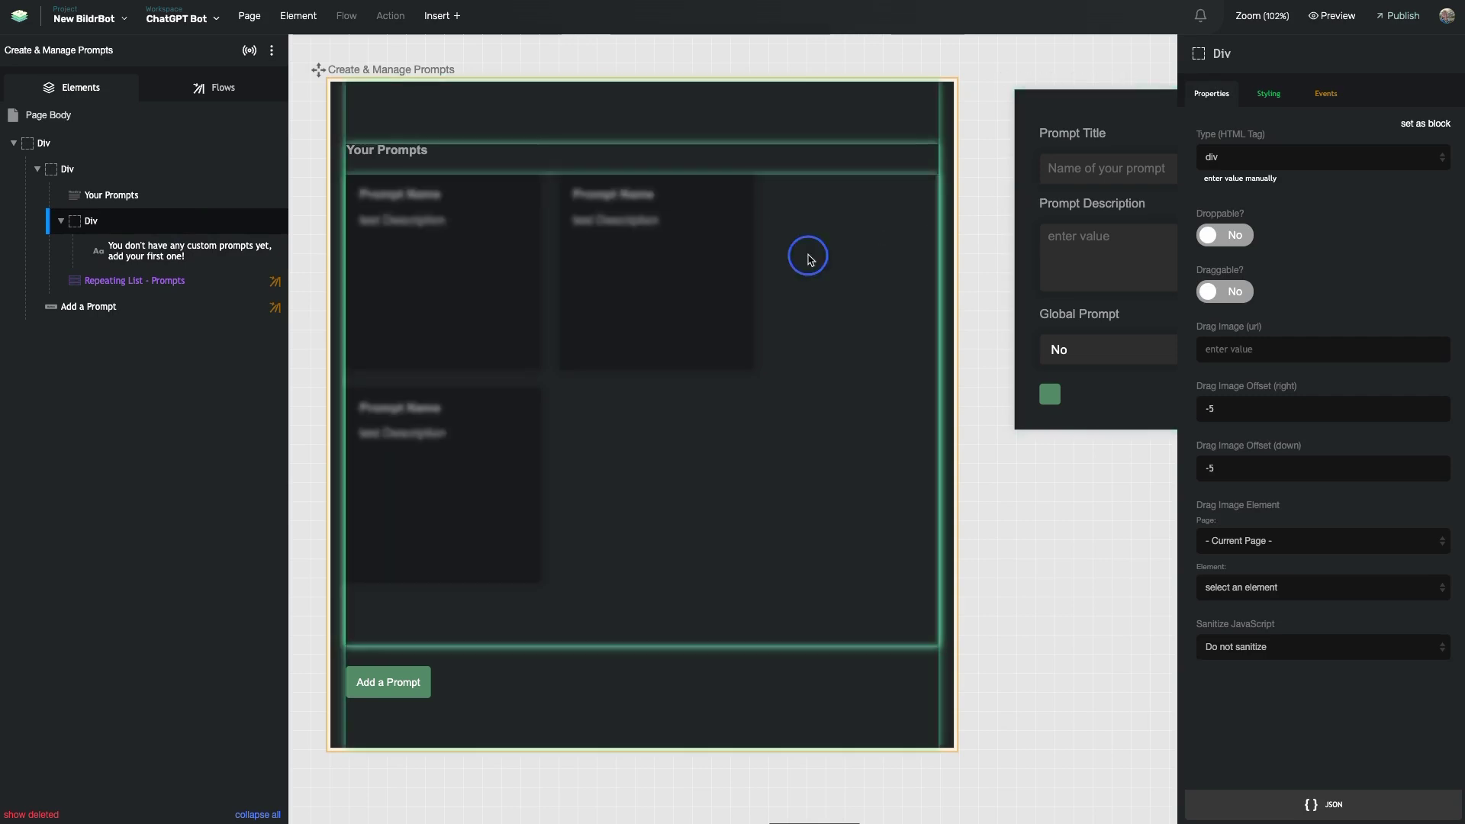
left_click(1328, 94)
left_click(1442, 174)
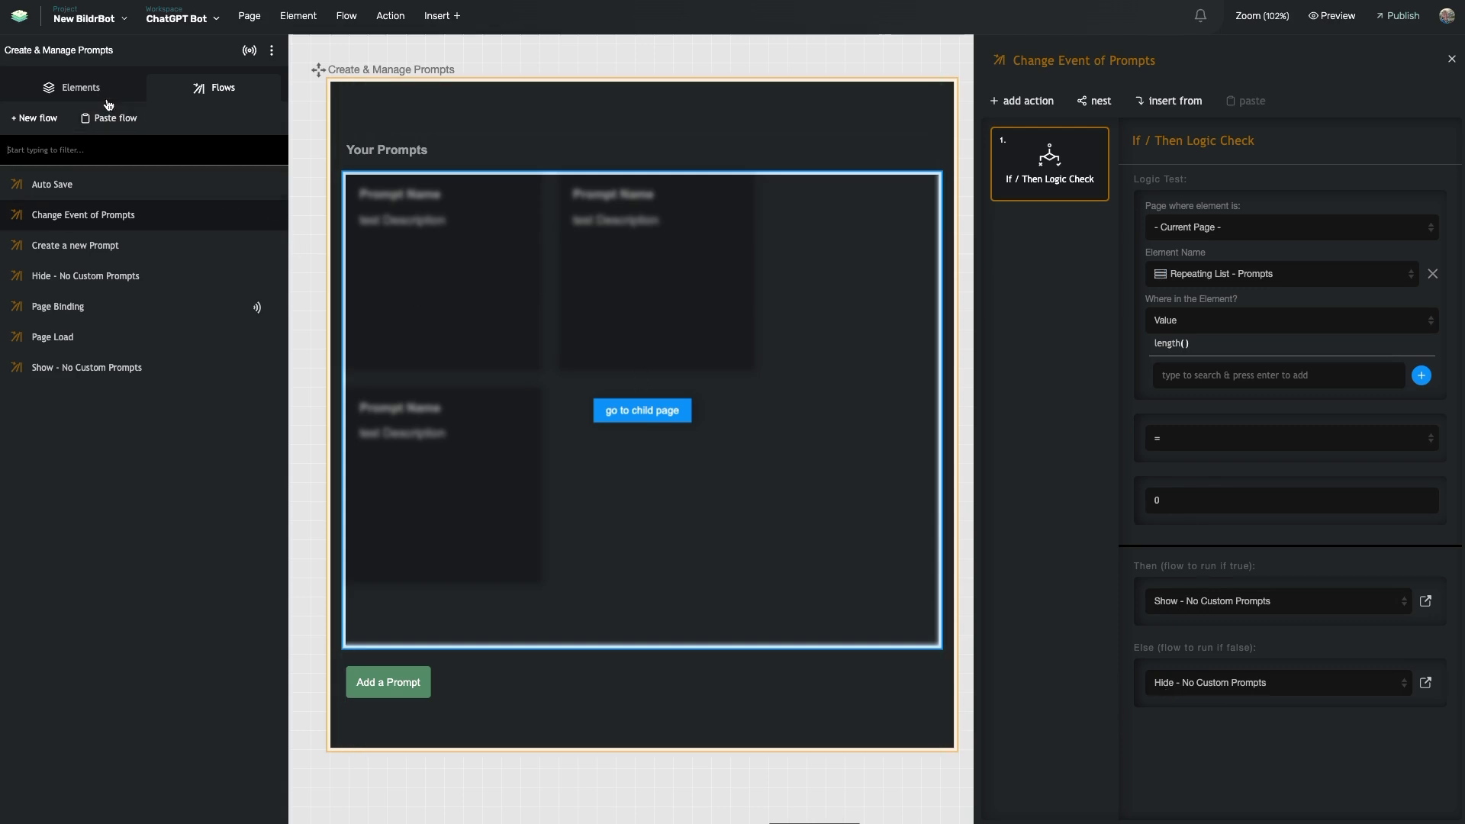
Step: Review the Page Binding and Page Load flows alongside the flow triggered by the repeating list's change event
left_click(100, 308)
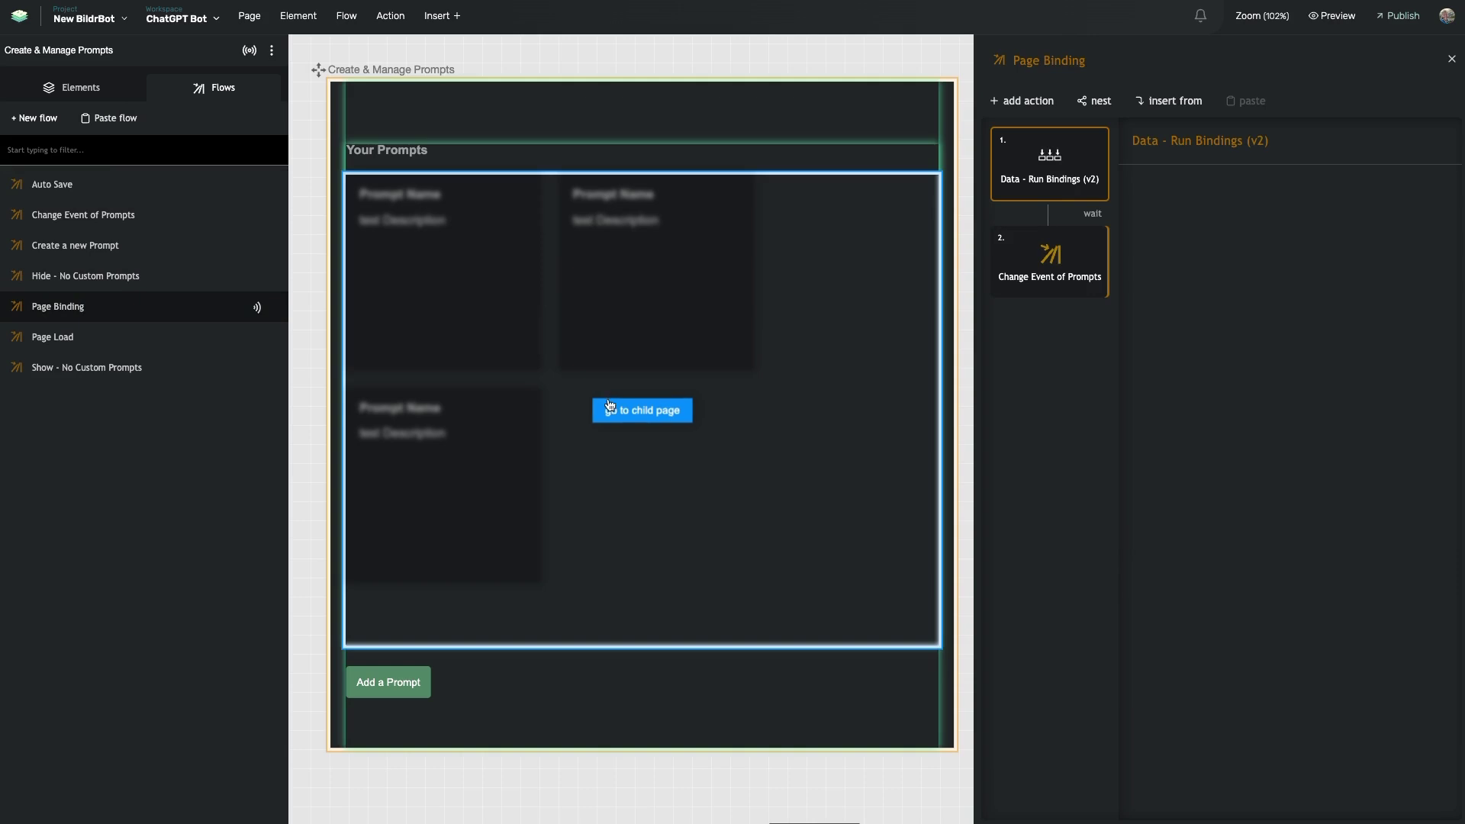
left_click(186, 337)
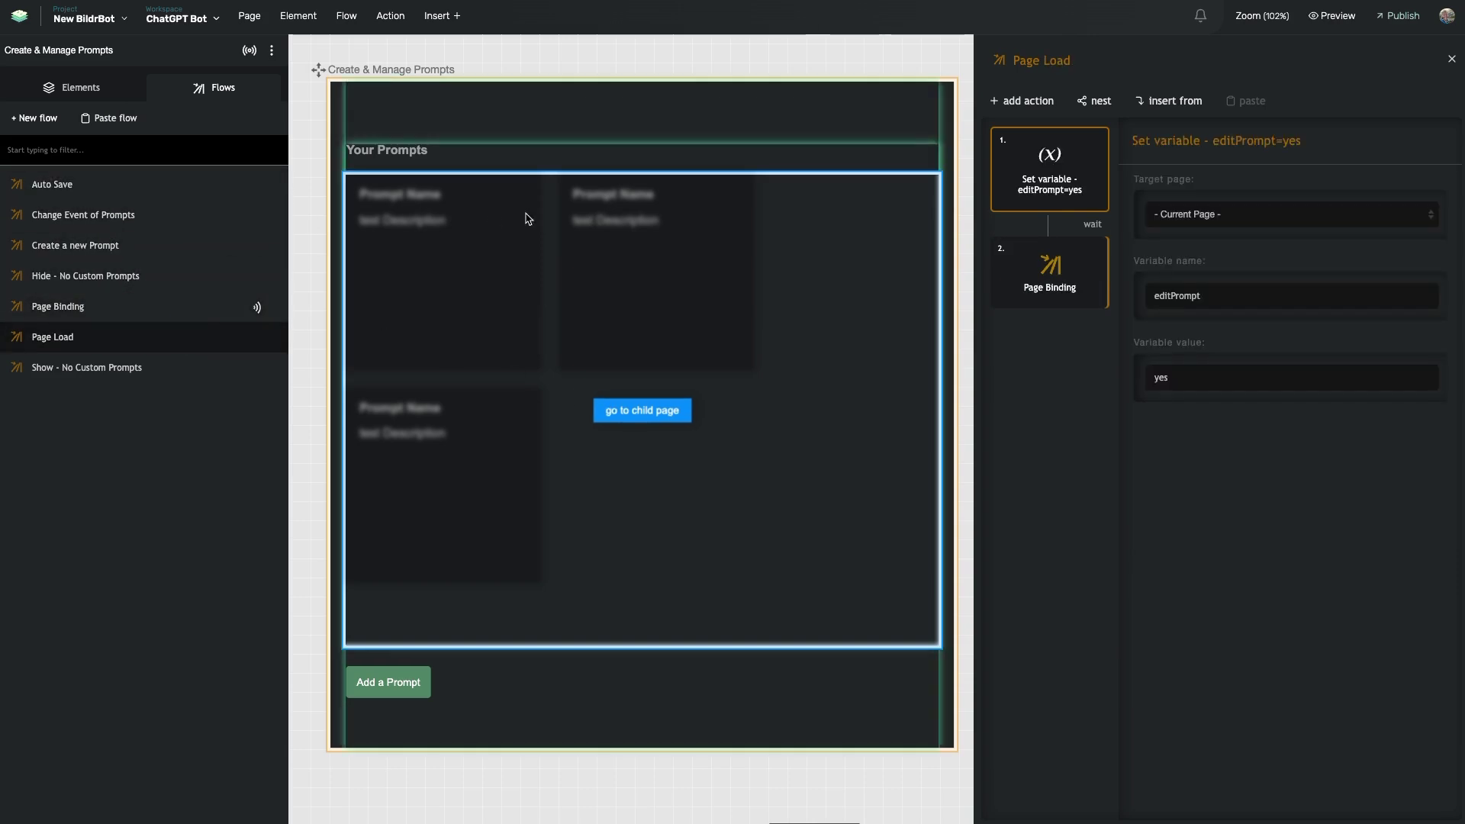
left_click(687, 163)
left_click(631, 249)
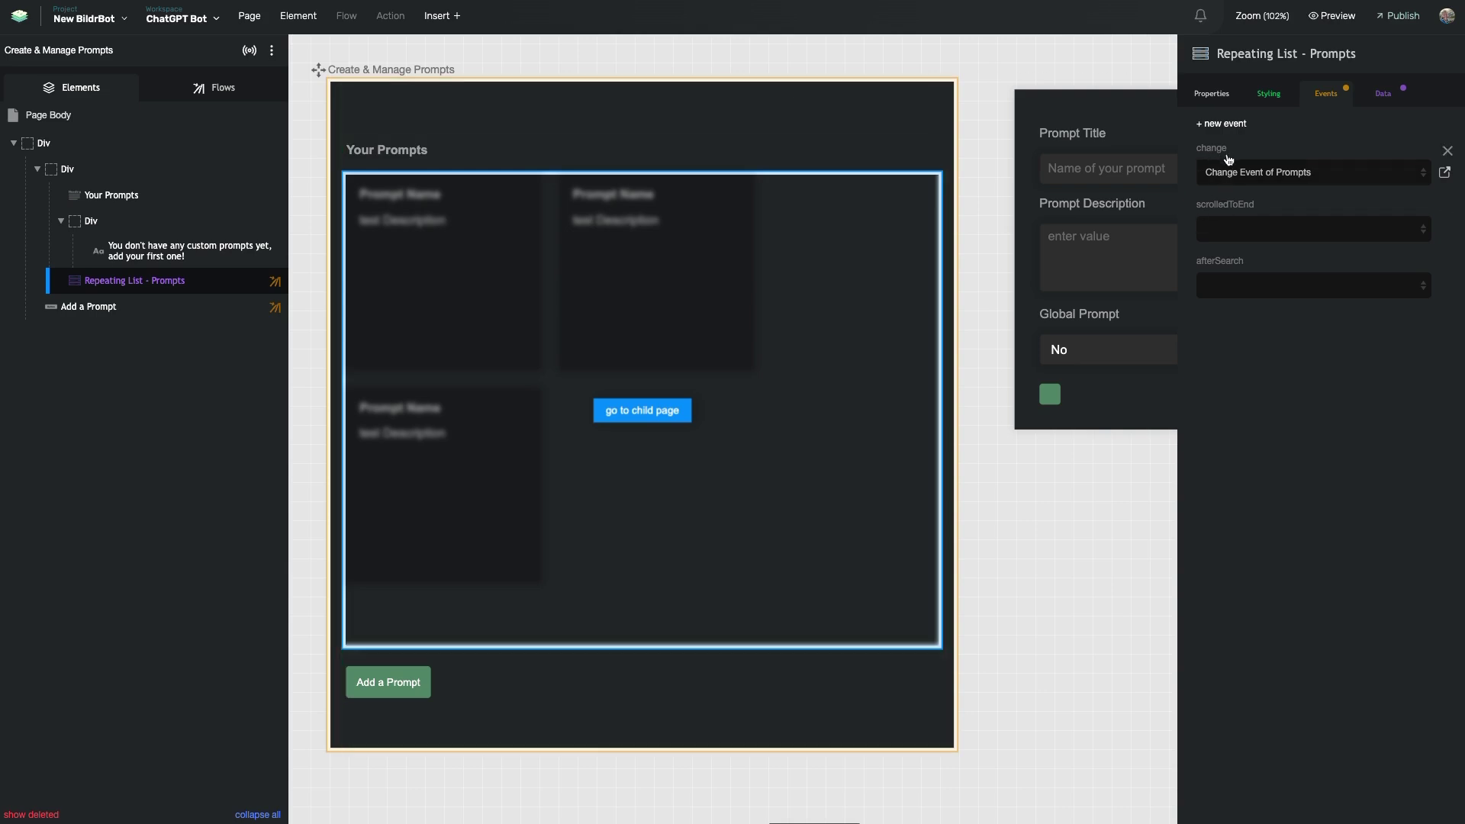
left_click(1445, 171)
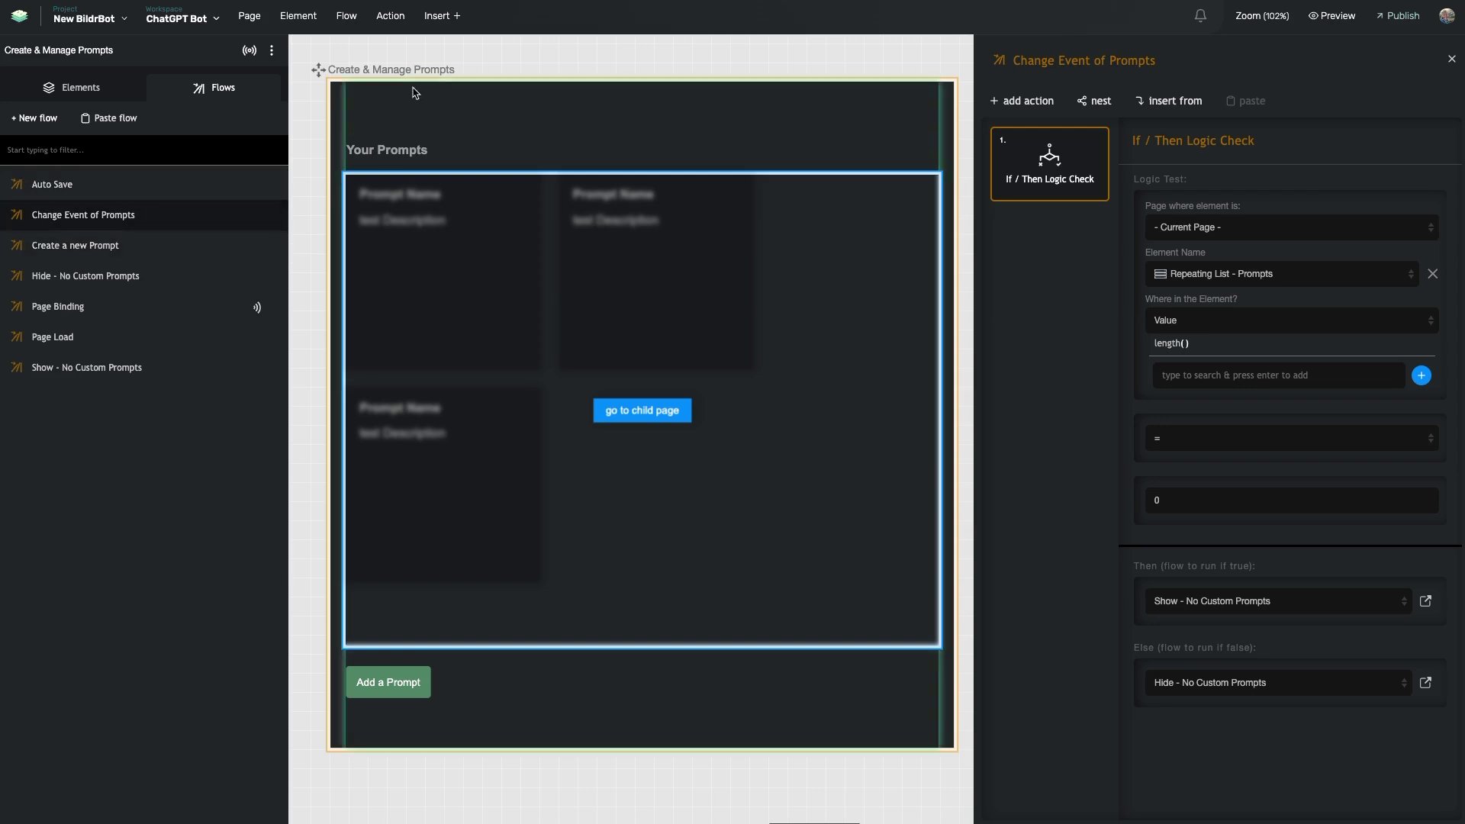
Step: Open the Create a new Prompt flow assigned to the Add a Prompt button's click event
left_click(374, 108)
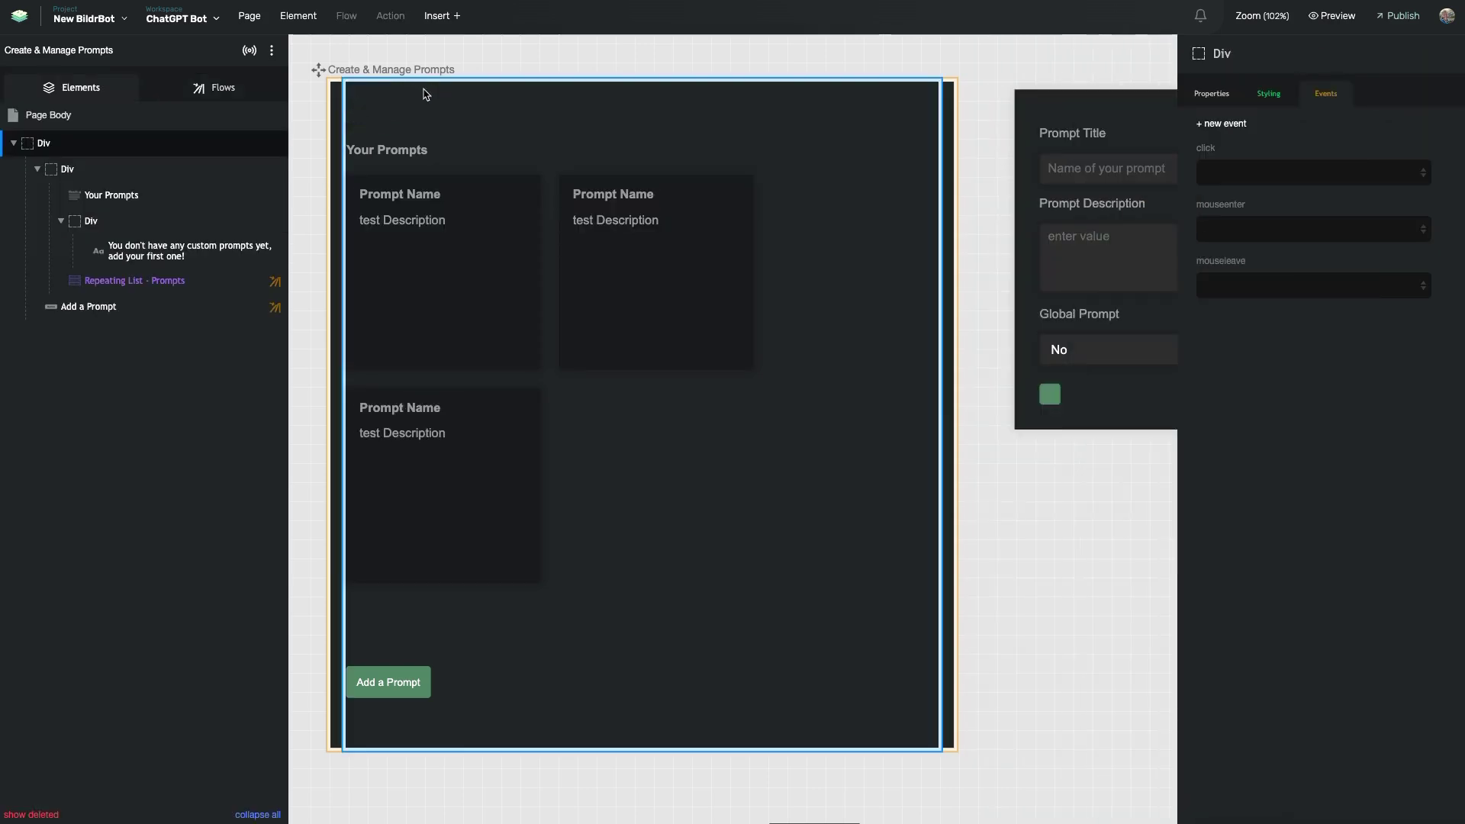
left_click(88, 306)
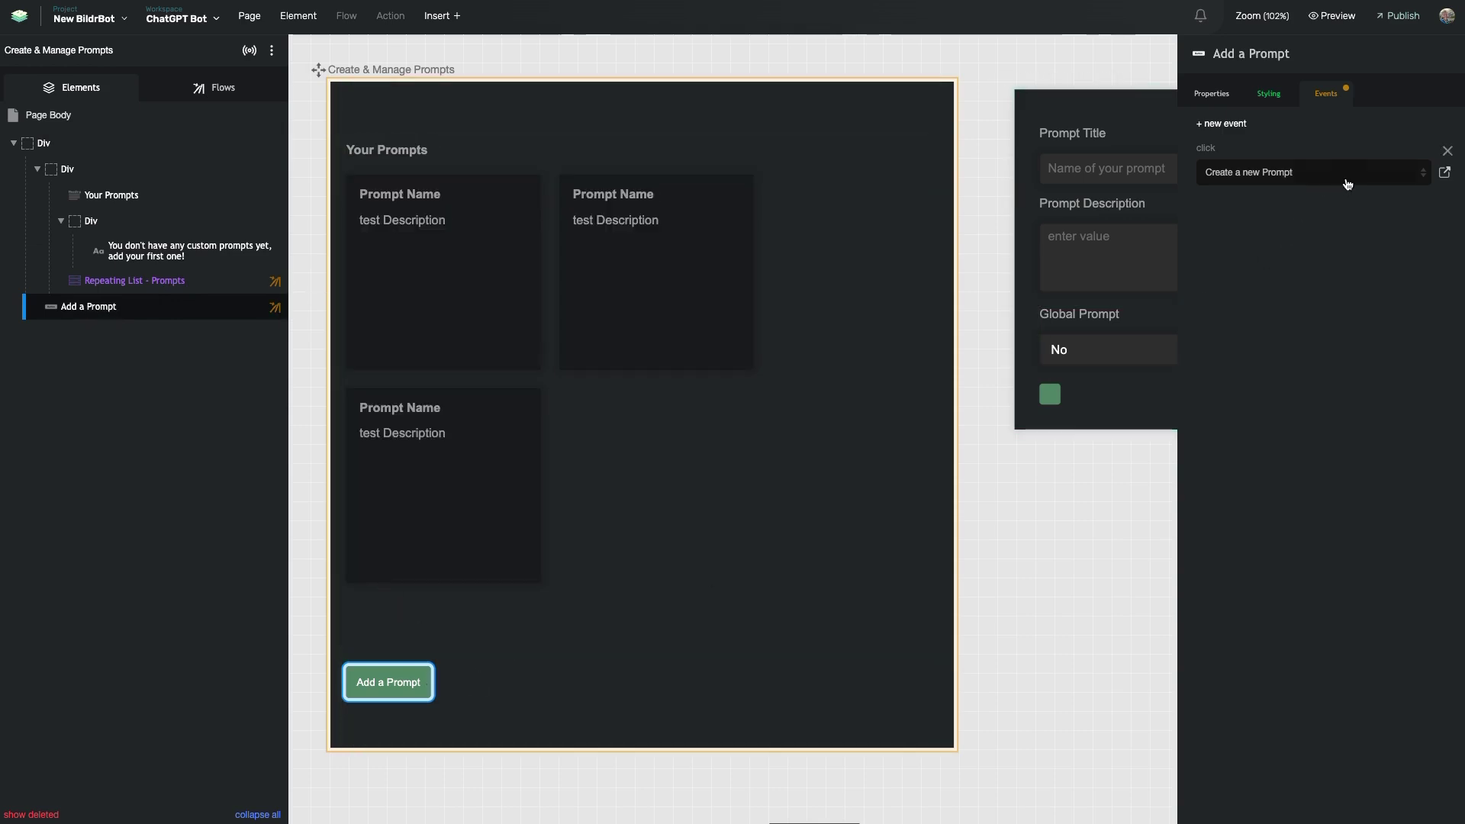
left_click(1445, 174)
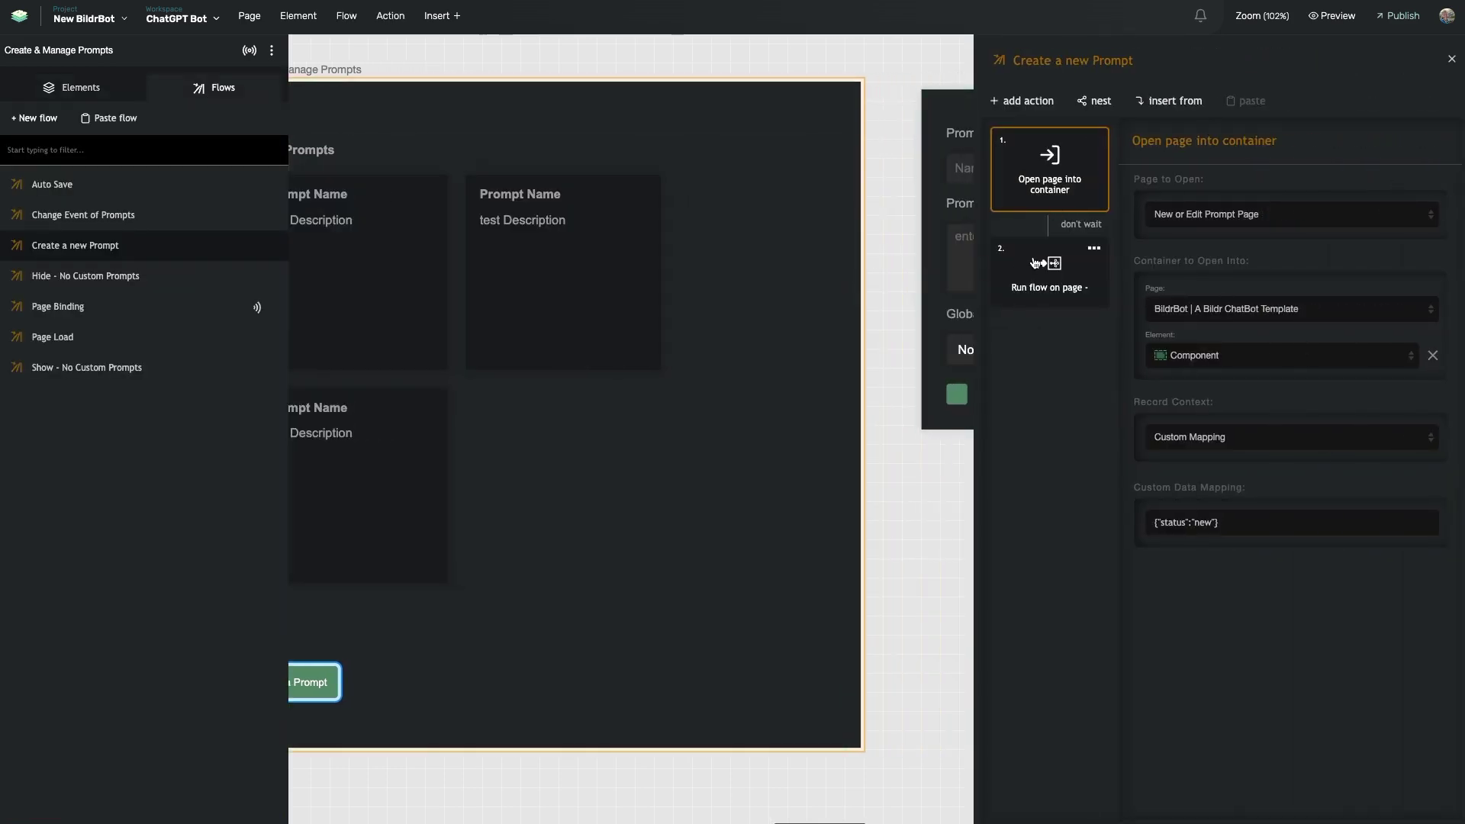
Step: Review the Open page into container and Run flow on page actions of the Create a new Prompt flow alongside the target page
scroll(901, 305, "right", 5)
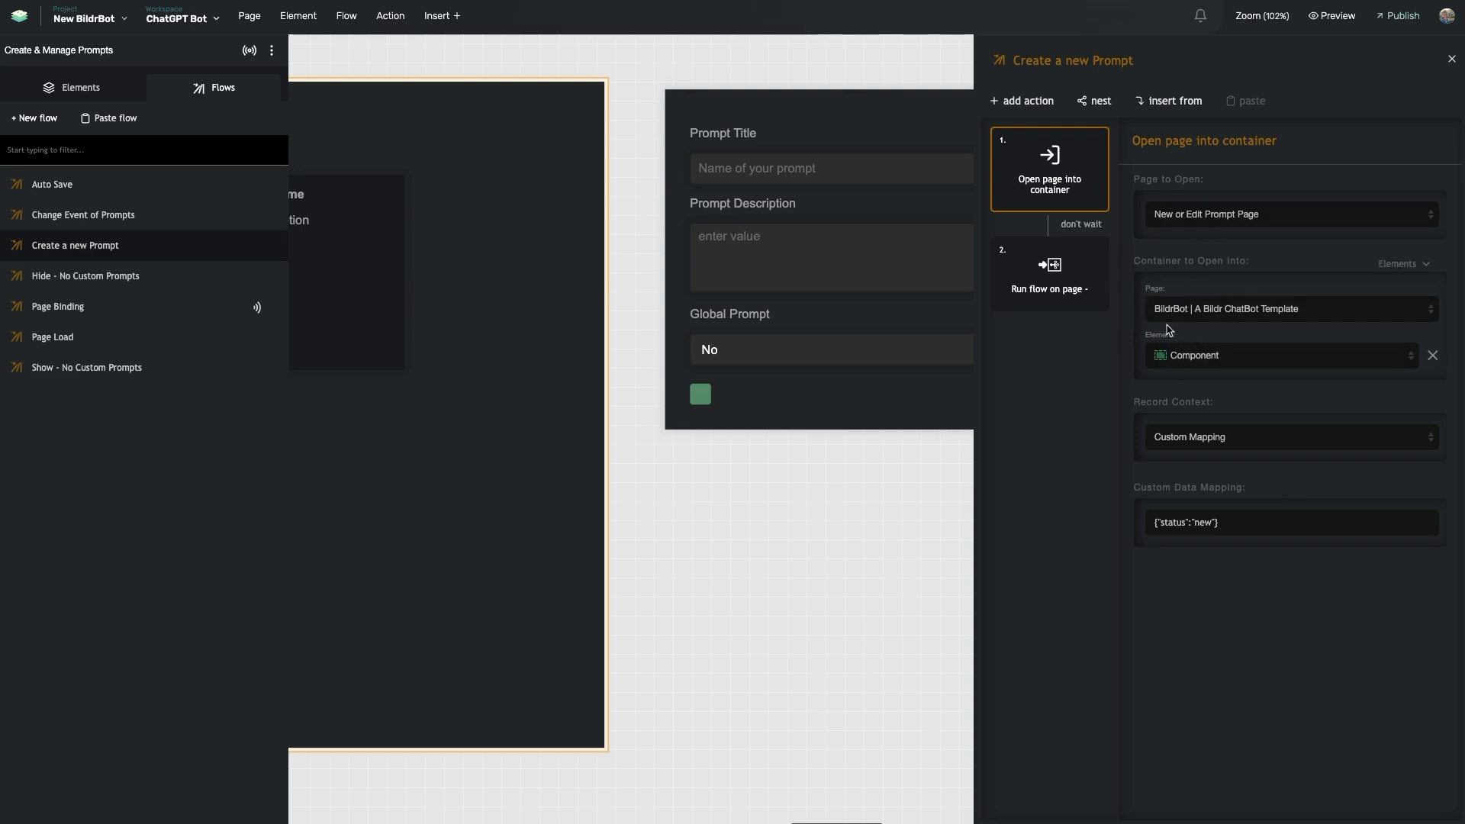
left_click(1048, 269)
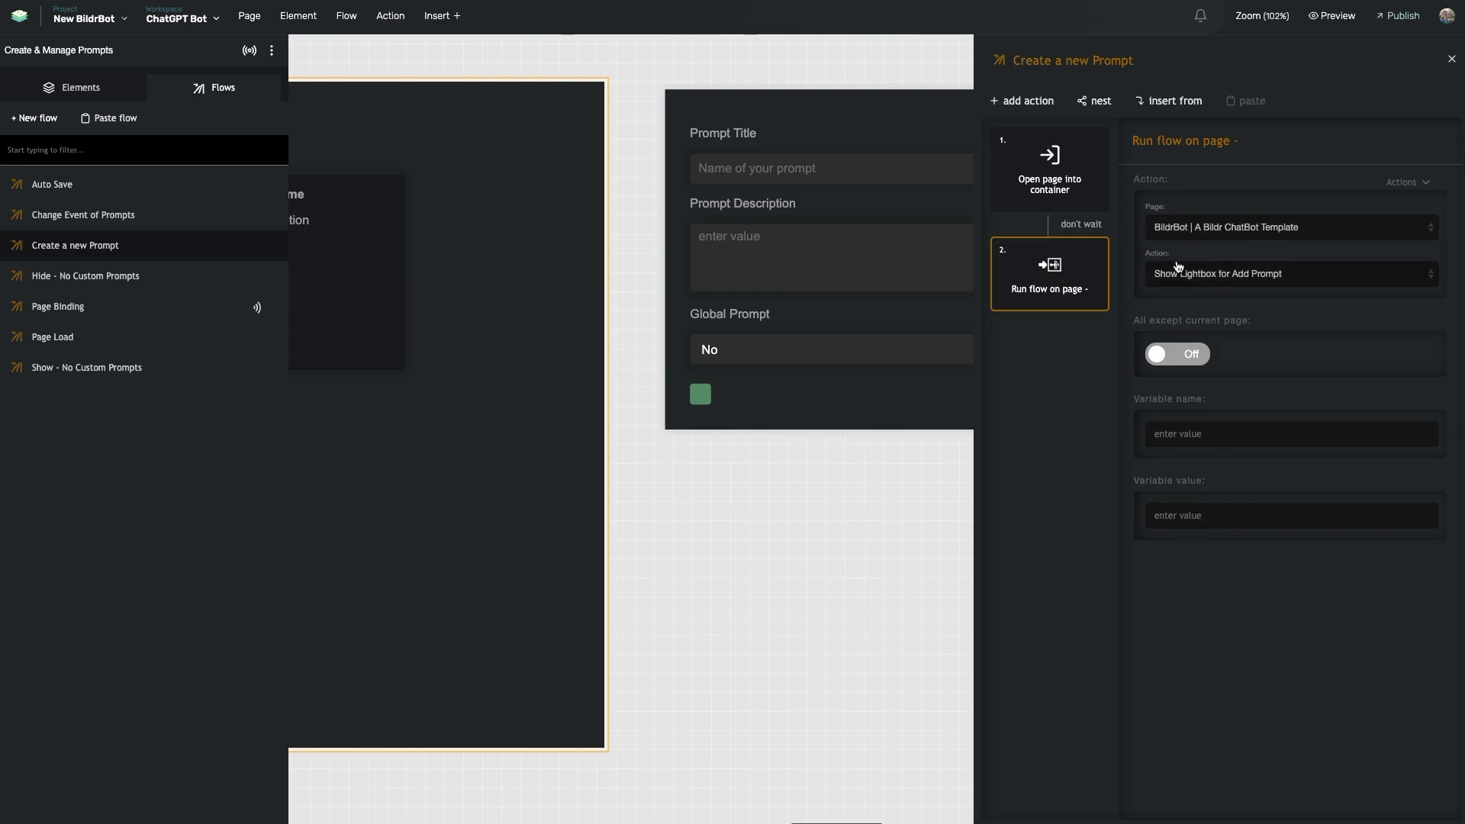
left_click(1056, 196)
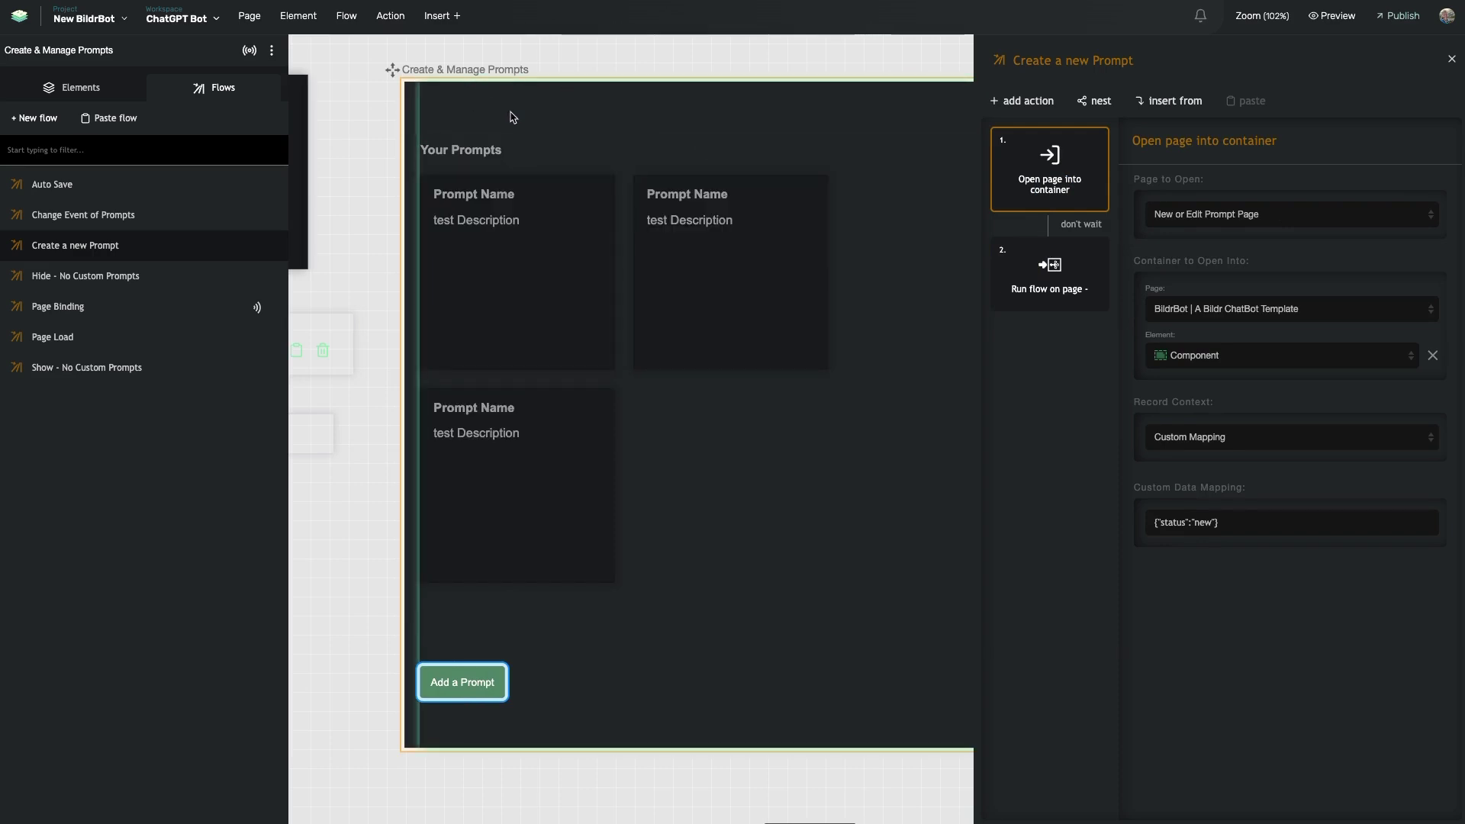
scroll(660, 123, "left", 3)
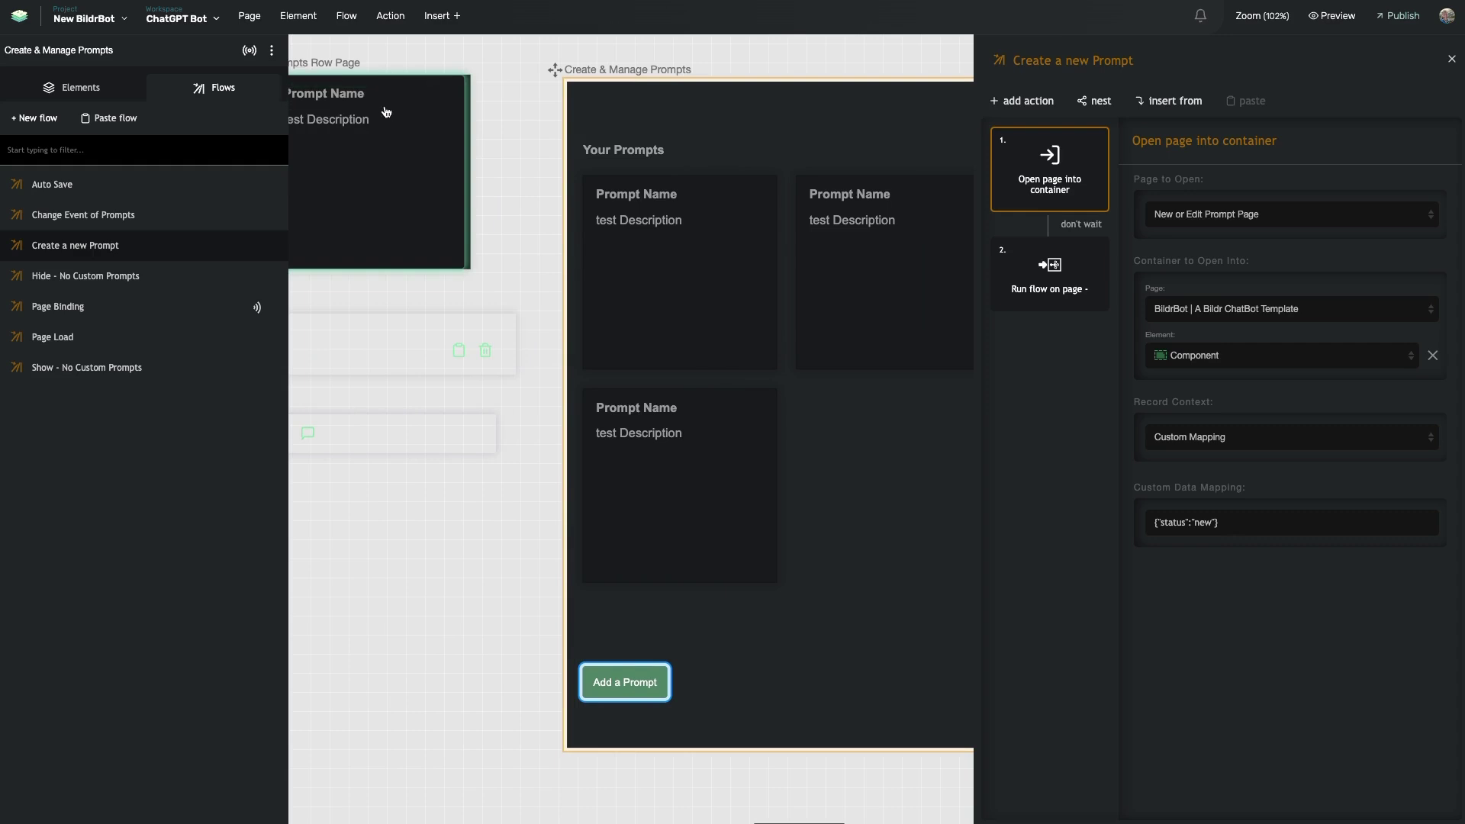
scroll(763, 168, "right", 10)
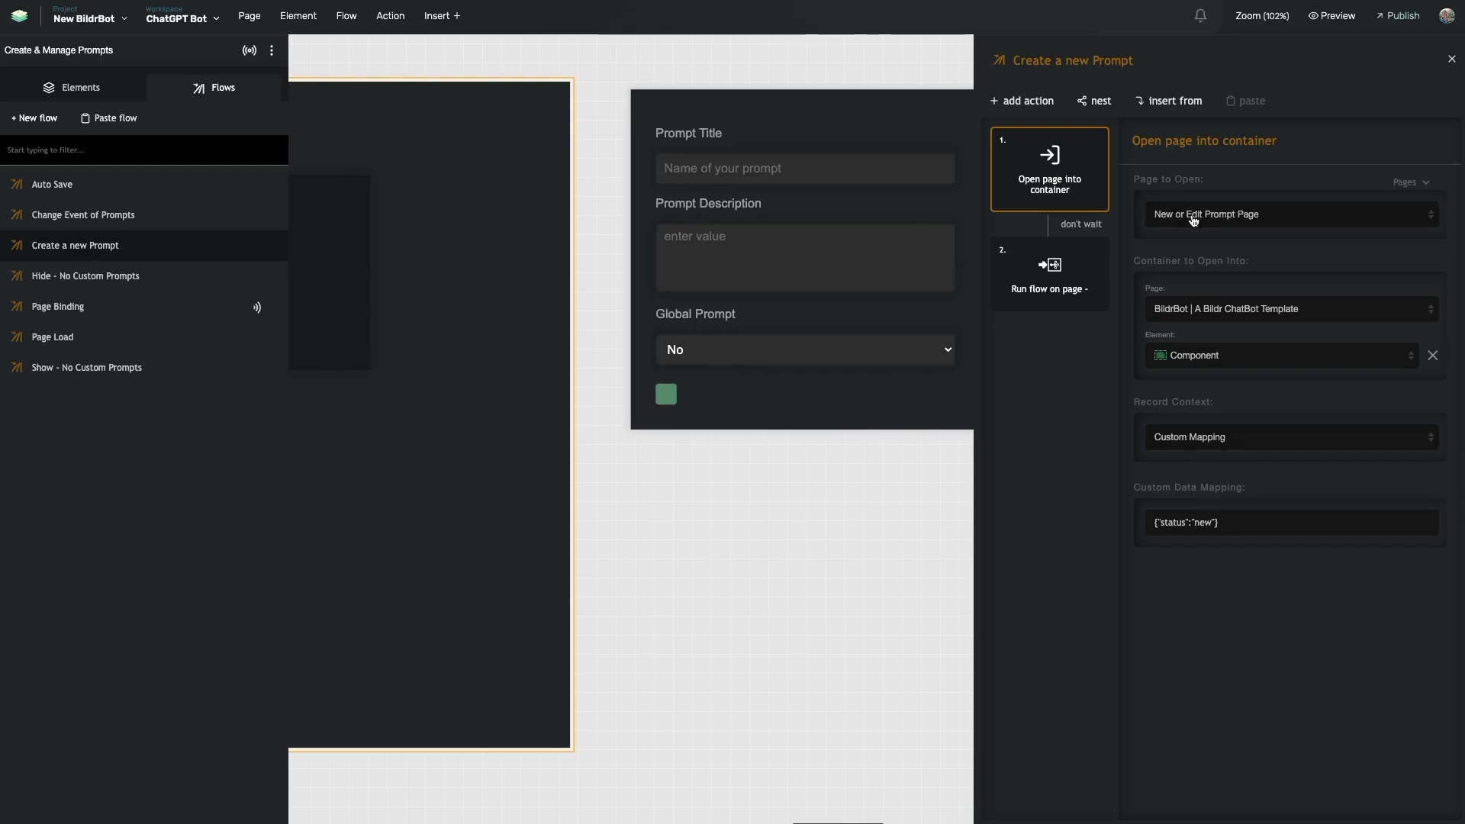
scroll(831, 222, "right", 2)
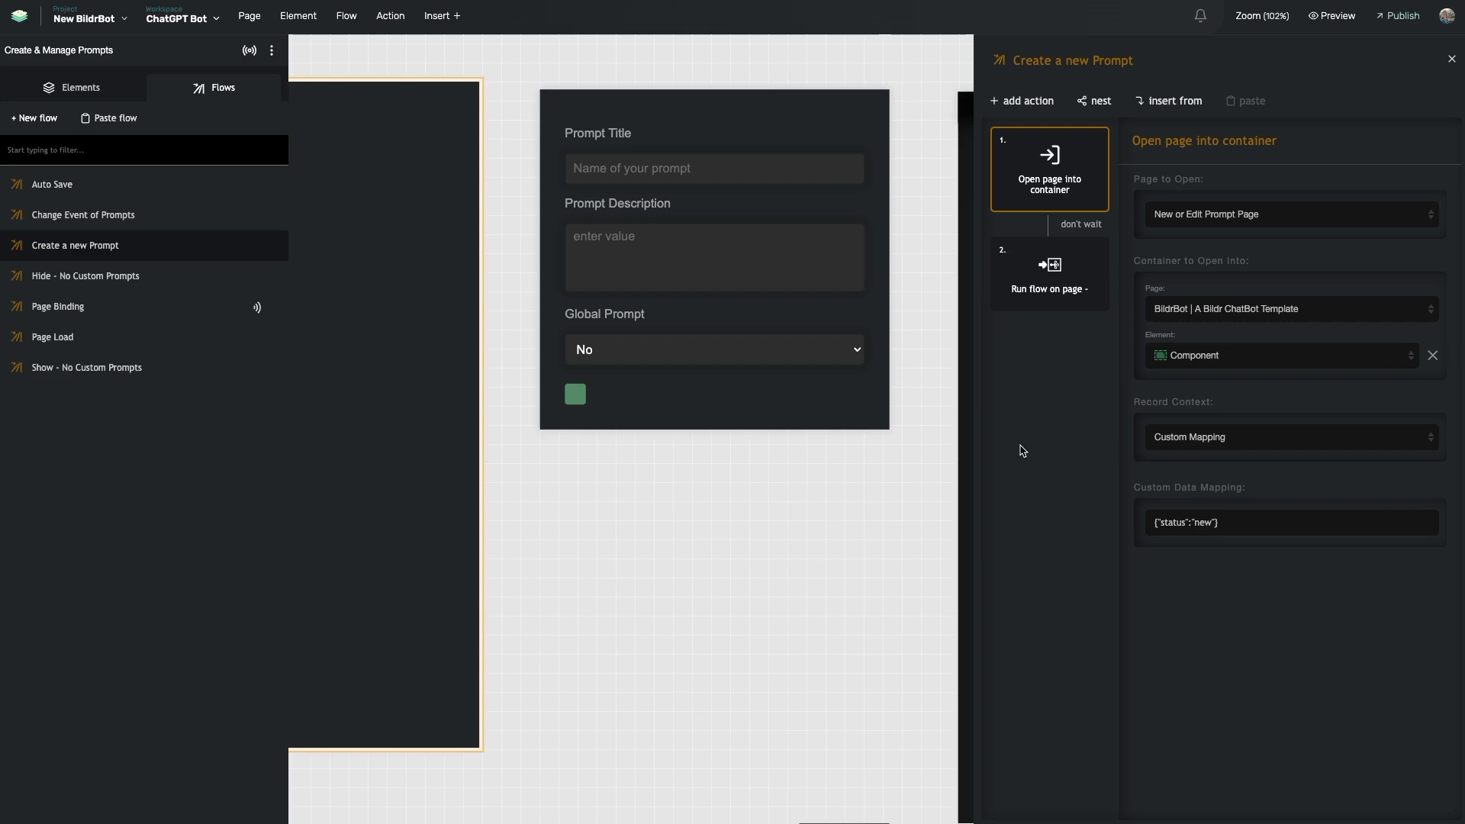
Step: Trace the New or Edit Prompt Page's Page Load flow through Set State - Create New Prompt to the Create Prompt flow
left_click(618, 408)
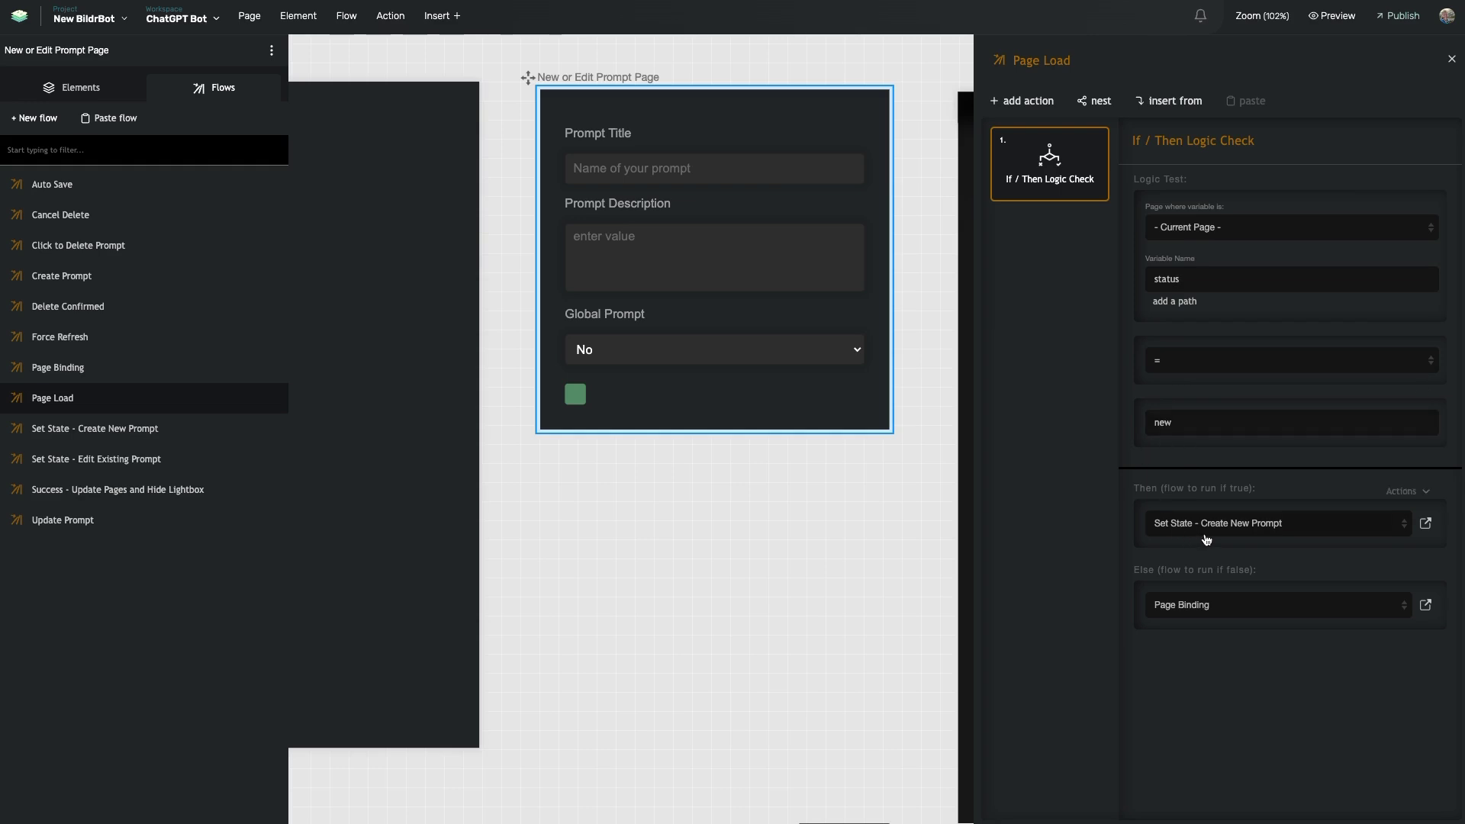
left_click(1424, 524)
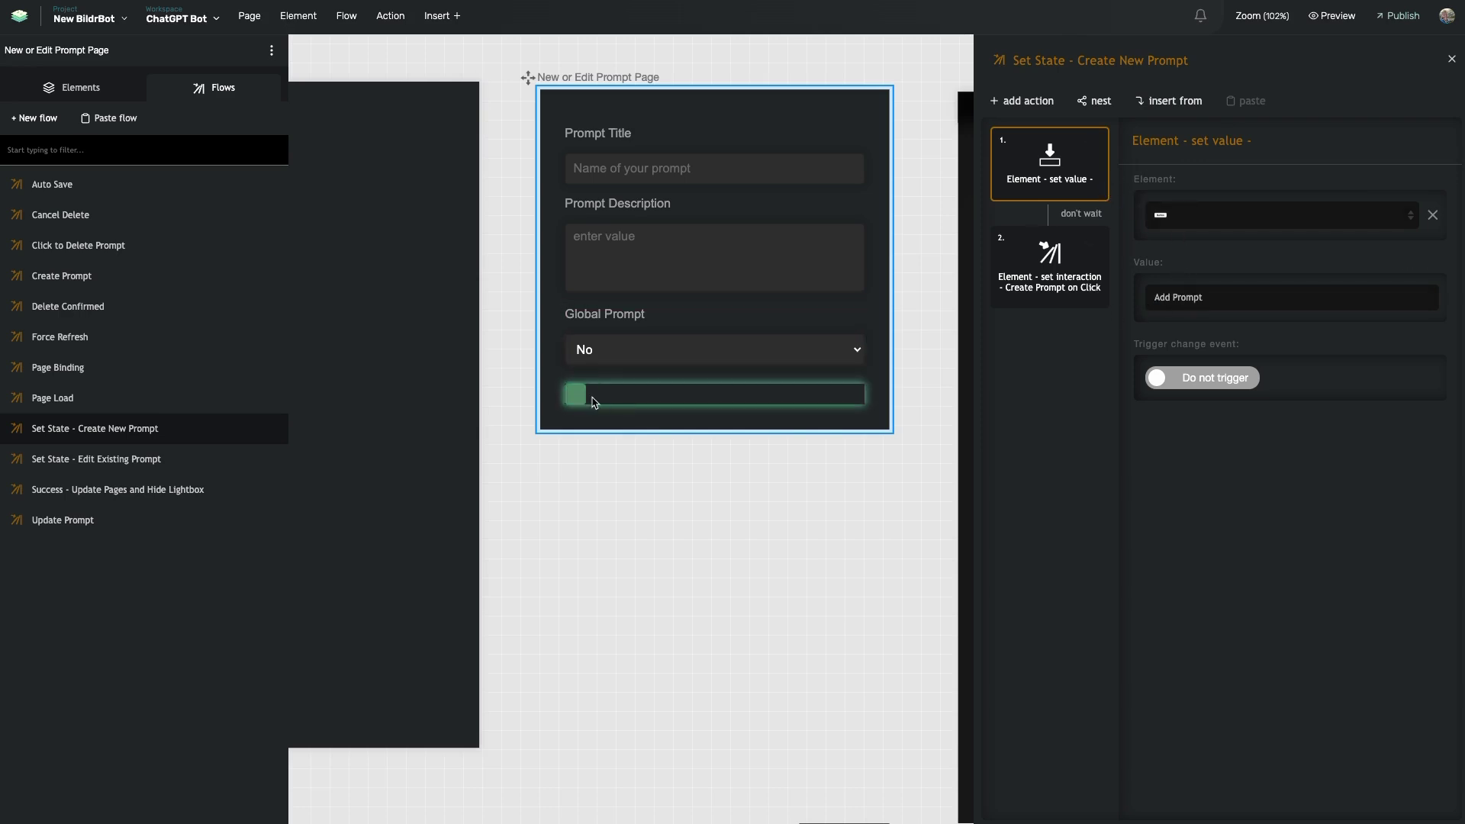
left_click(1050, 281)
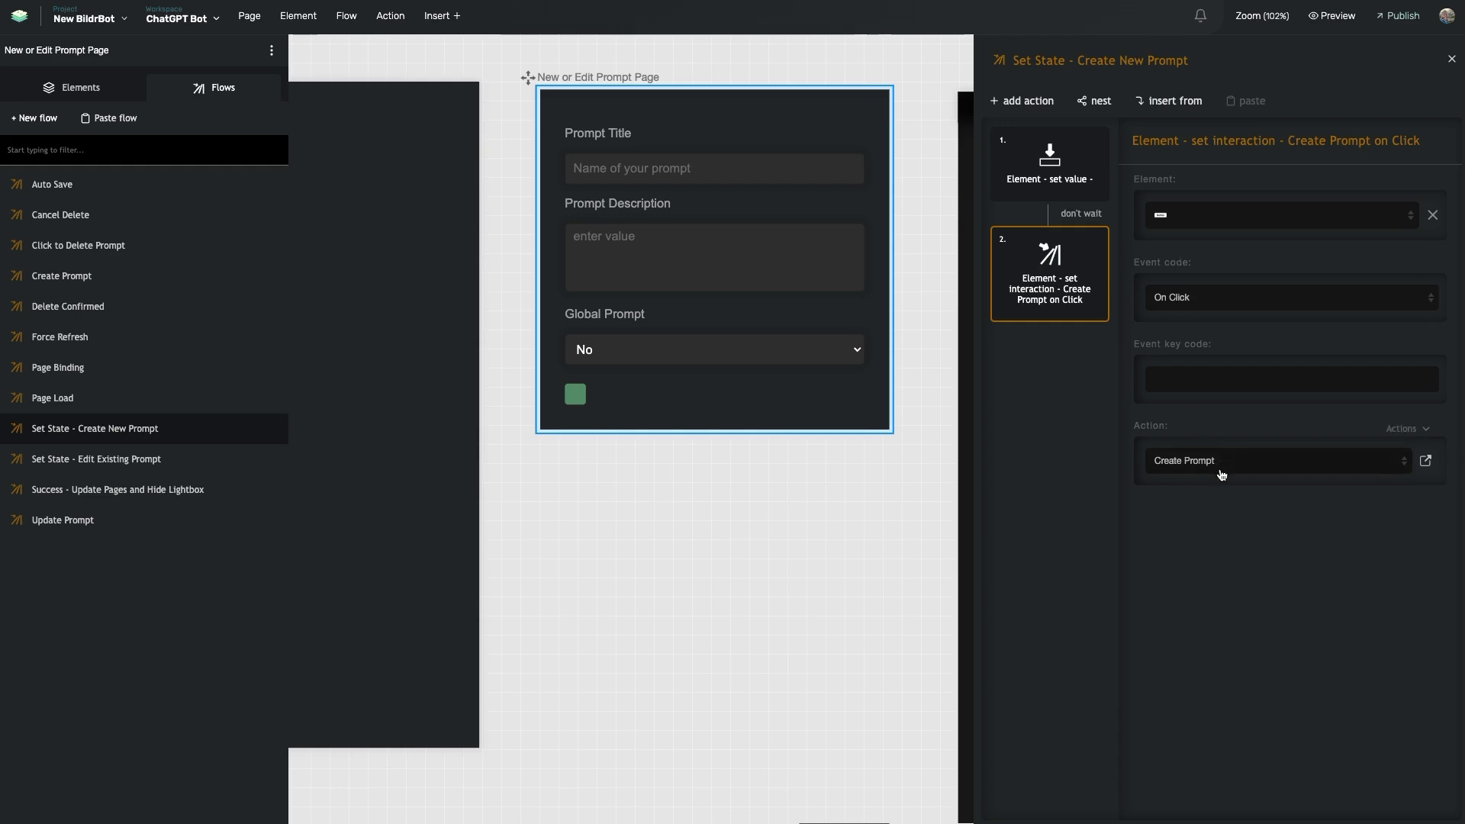
left_click(1426, 461)
Step: Follow the Page Load flow's Else branch through Page Binding and examine each action of Set State - Edit Existing Prompt
left_click(159, 138)
left_click(103, 396)
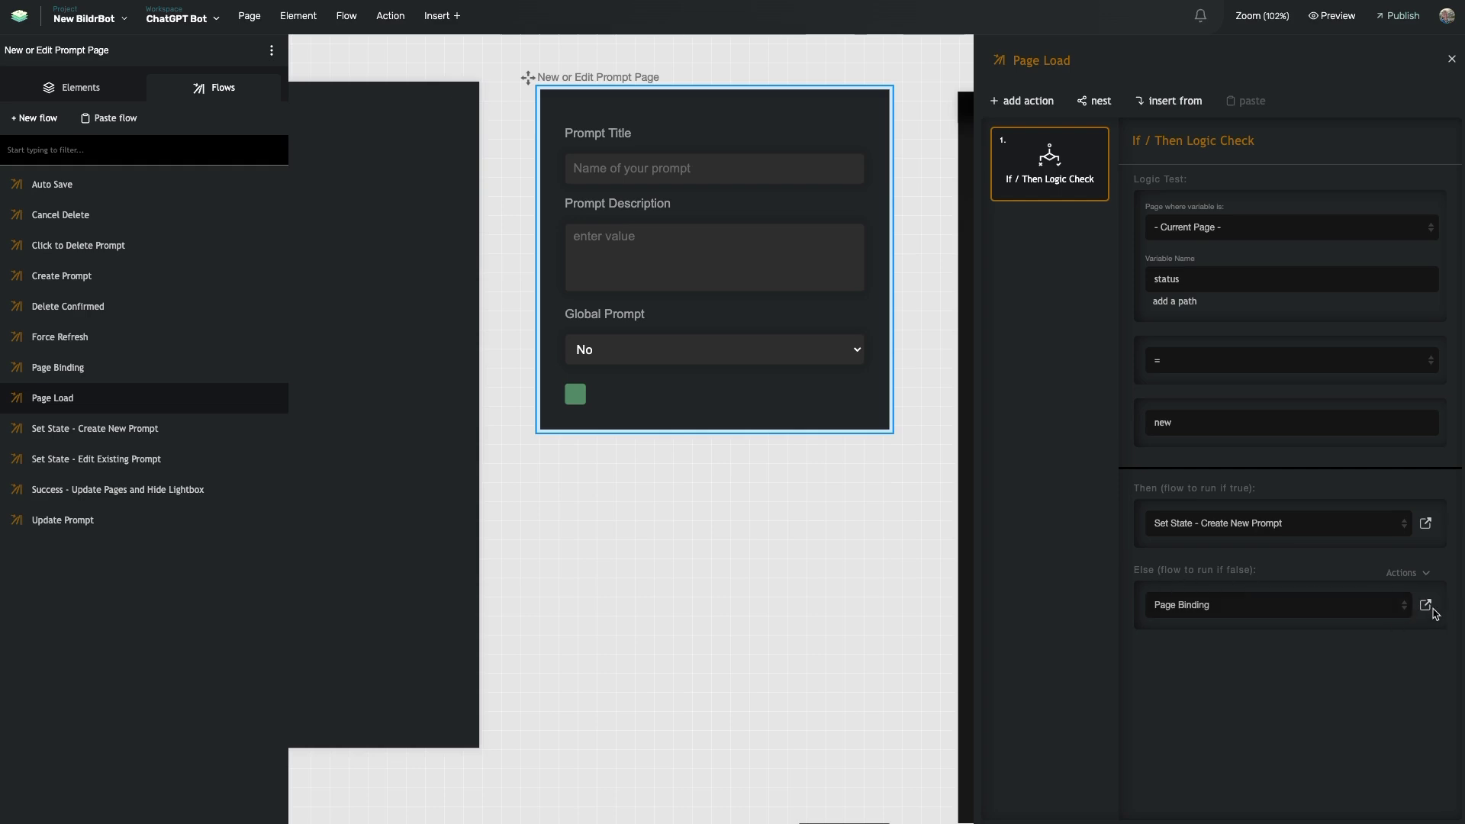
left_click(1426, 606)
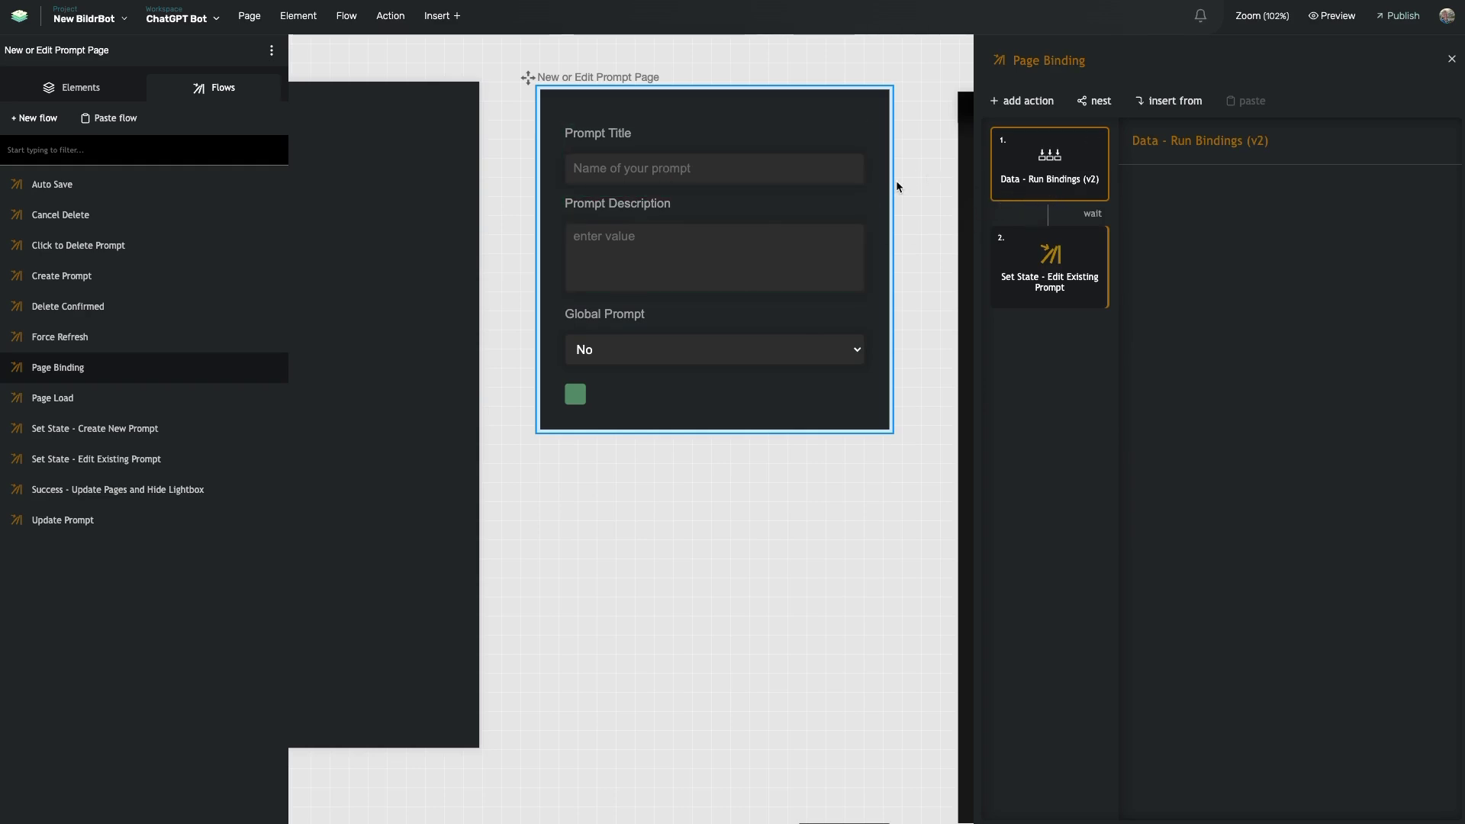
double_click(1046, 273)
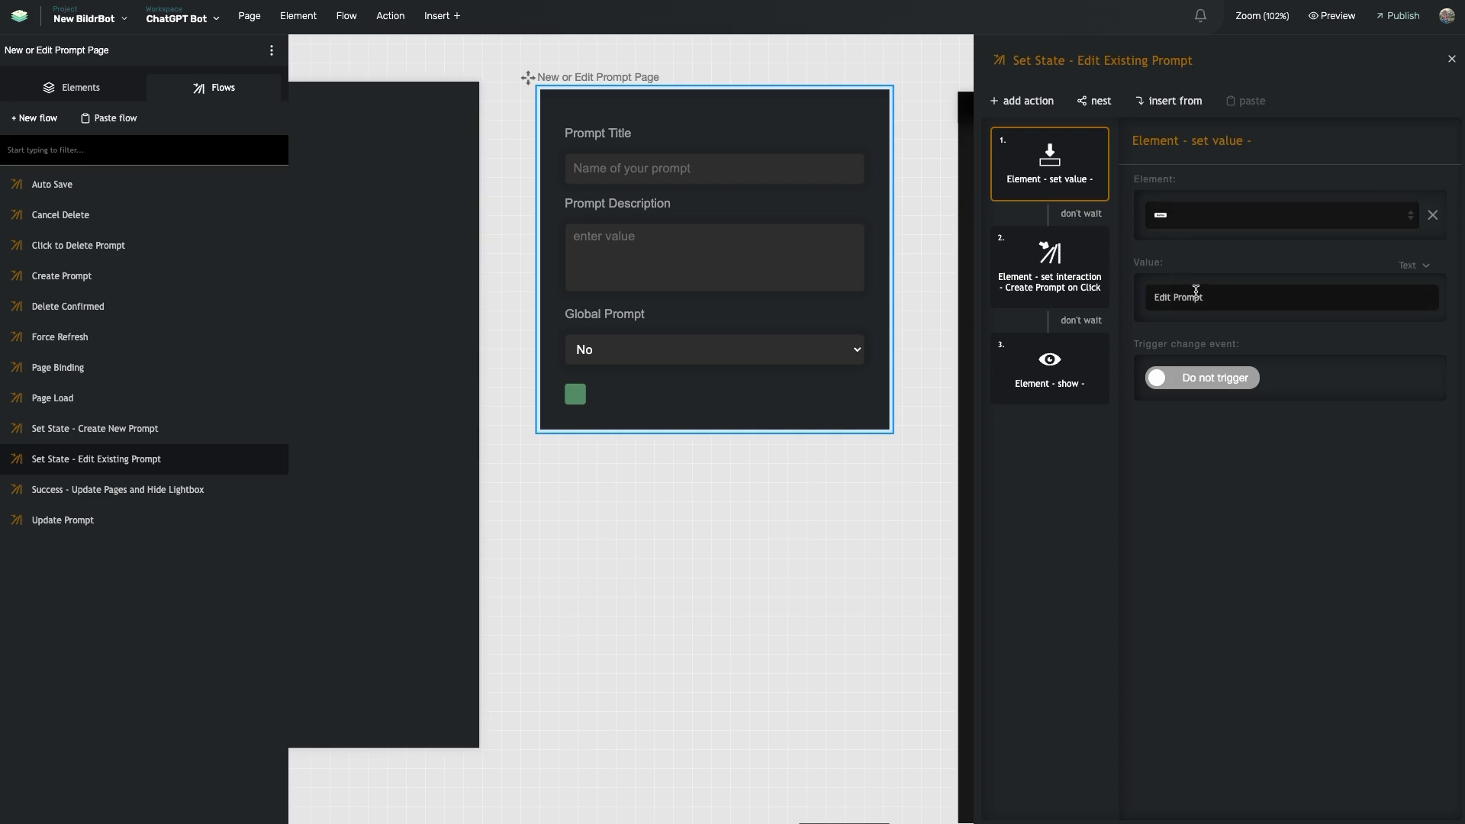
left_click(1060, 281)
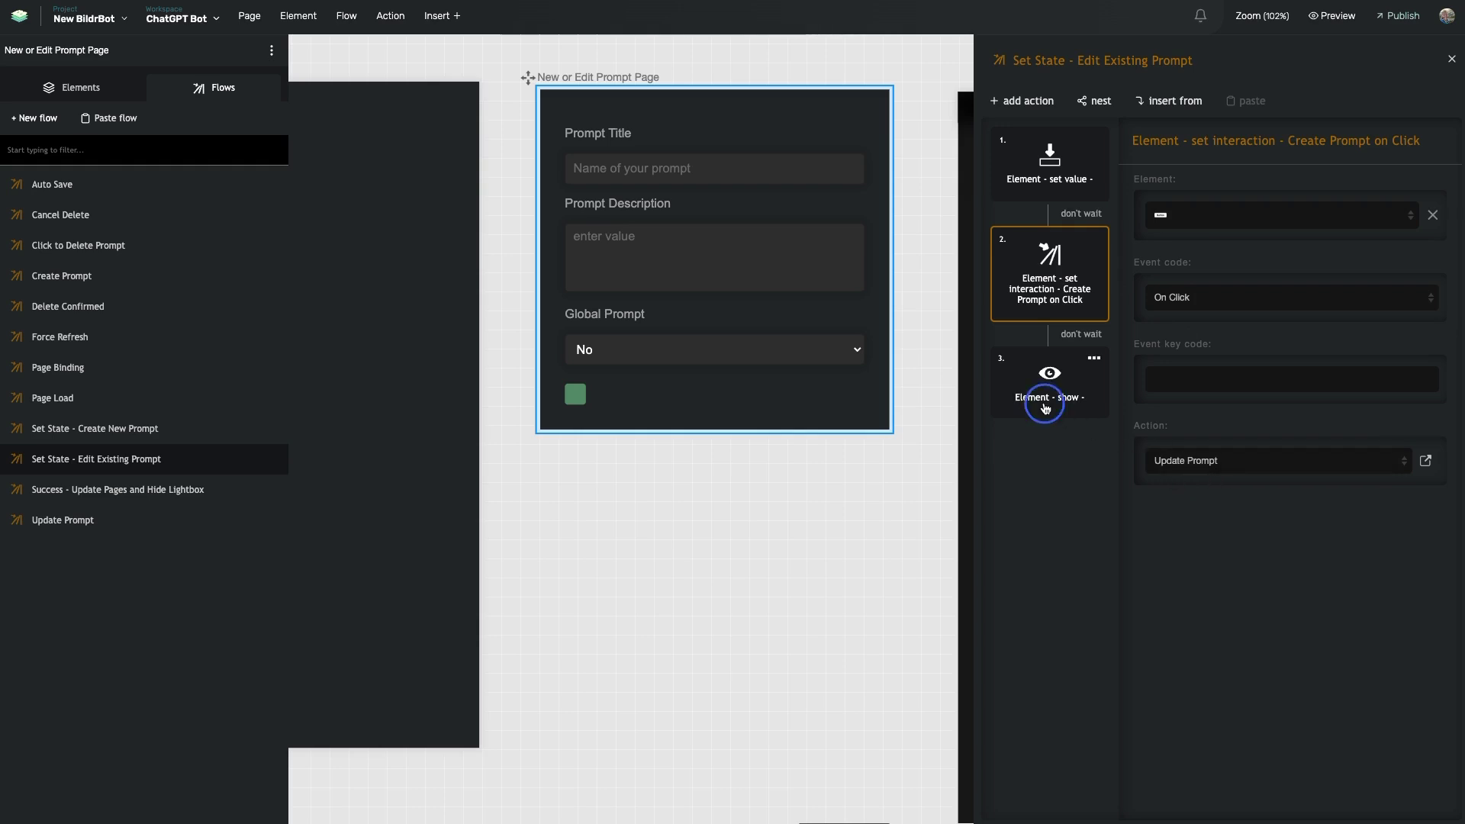
left_click(1047, 378)
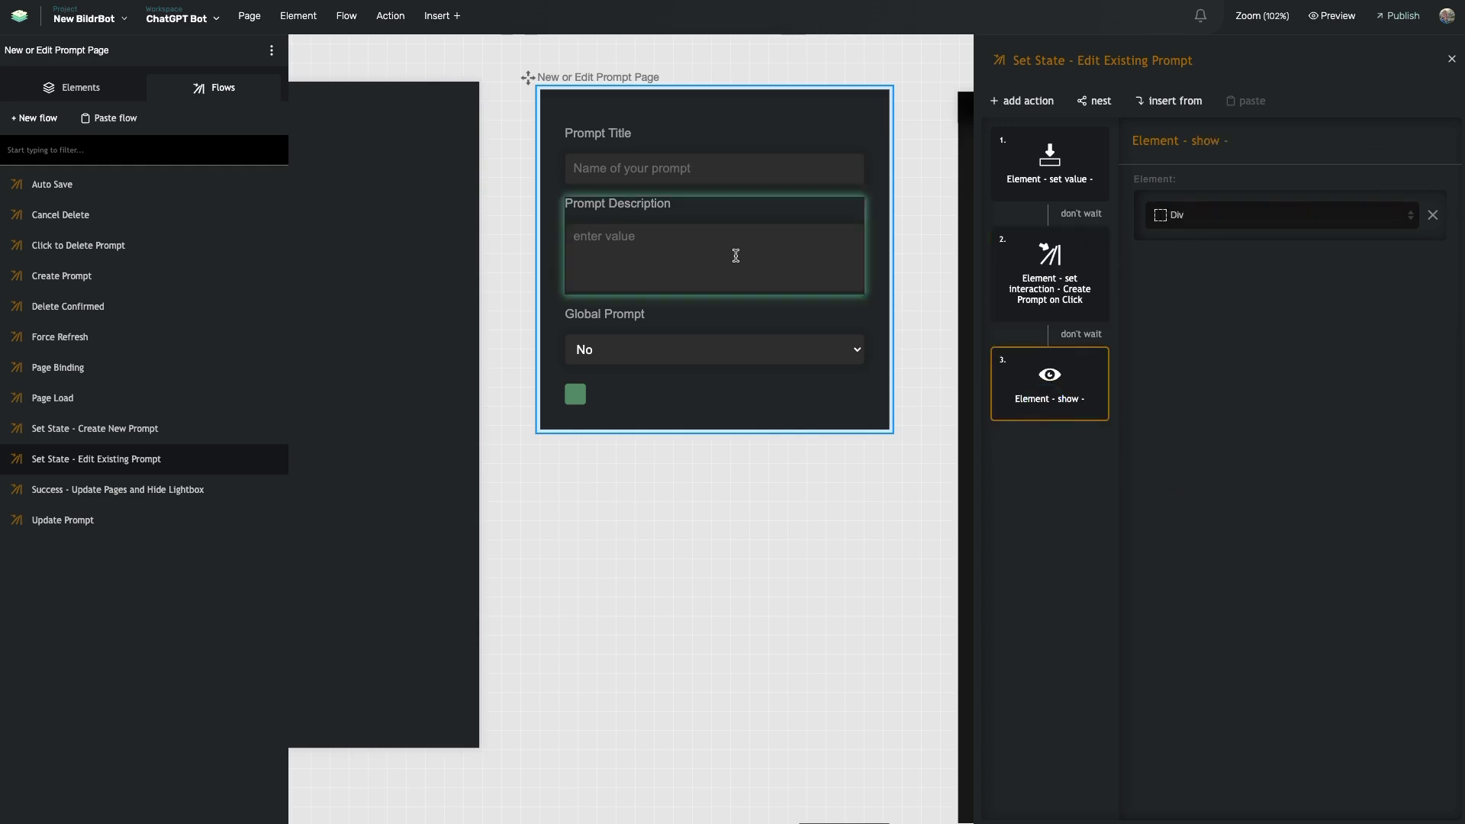
Step: Inspect the events of the nested Div holding the delete blocks and compare it with the form on the New or Edit Prompt Page
left_click(75, 89)
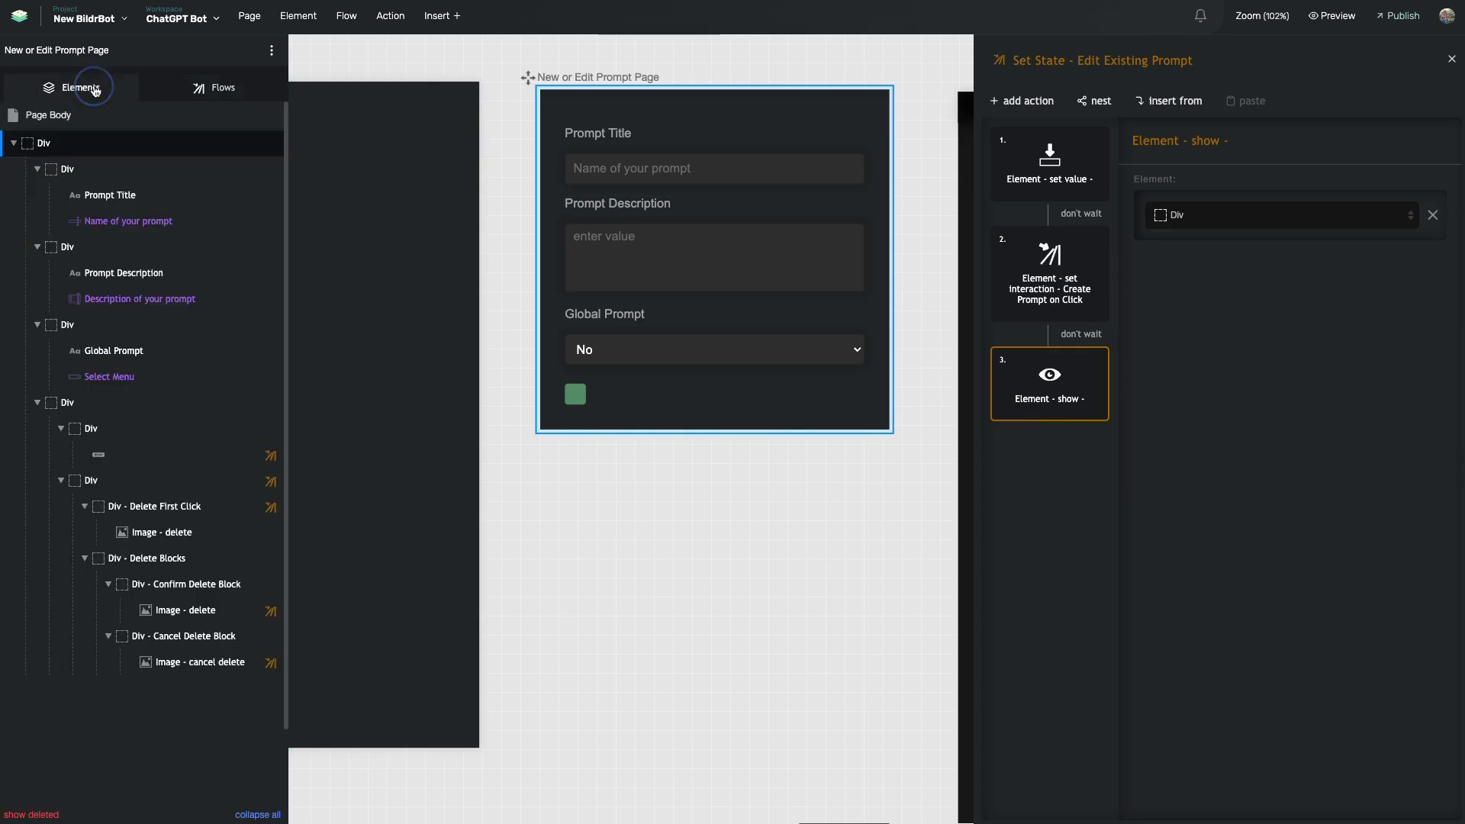
left_click(140, 481)
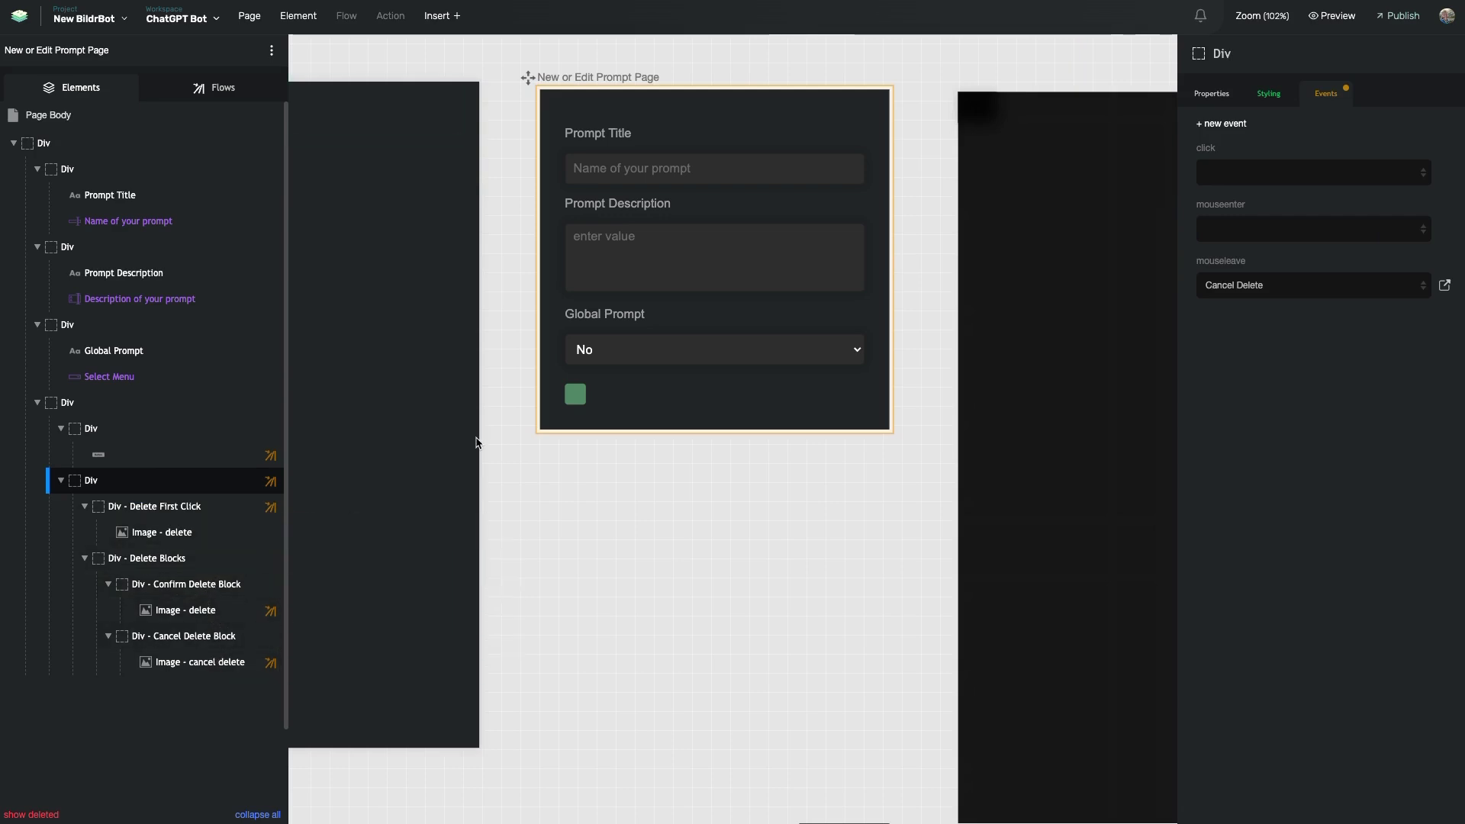
scroll(481, 439, "left", 5)
scroll(527, 448, "left", 5)
scroll(523, 448, "right", 8)
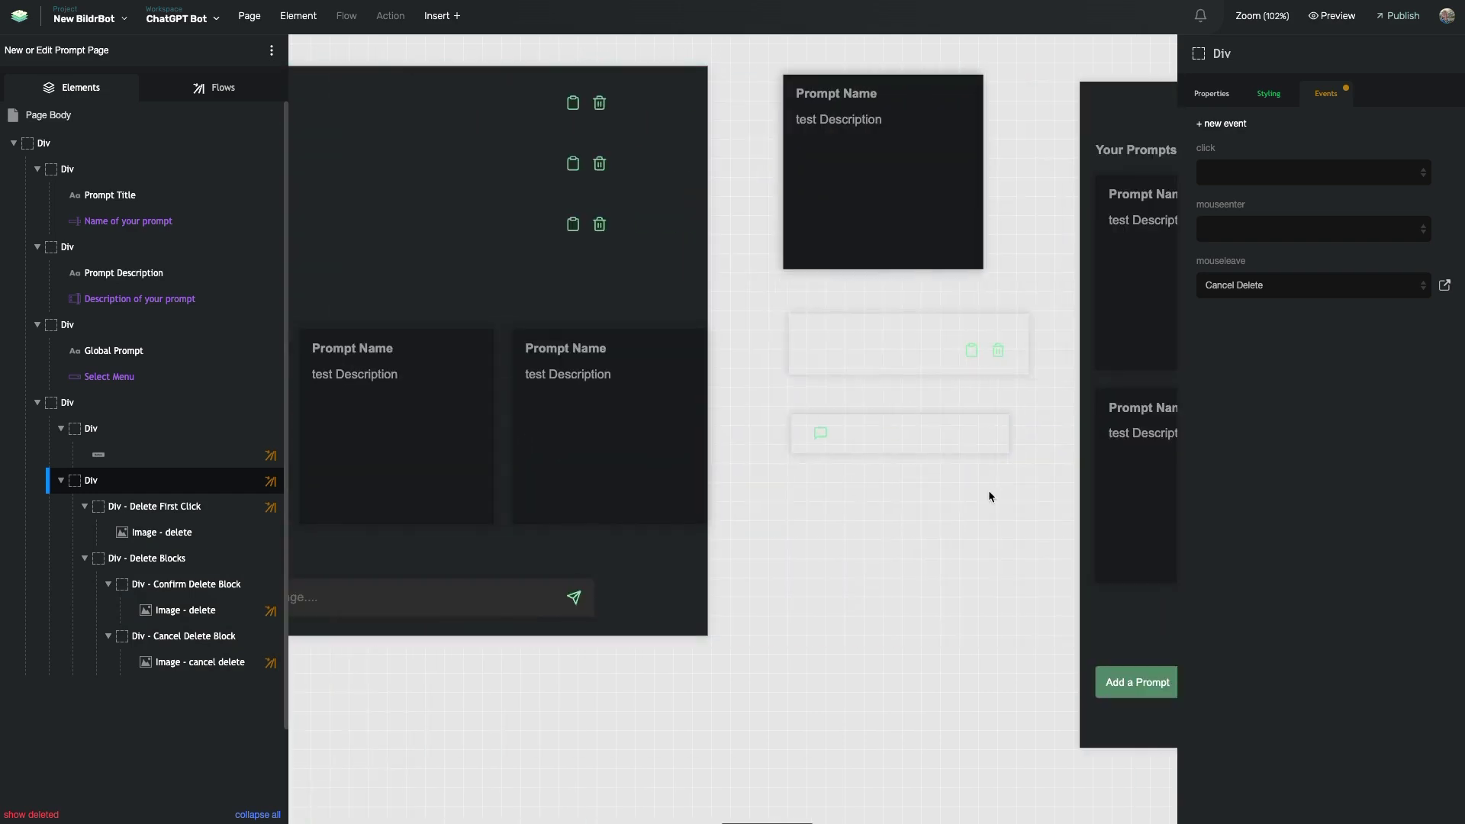
scroll(955, 446, "right", 10)
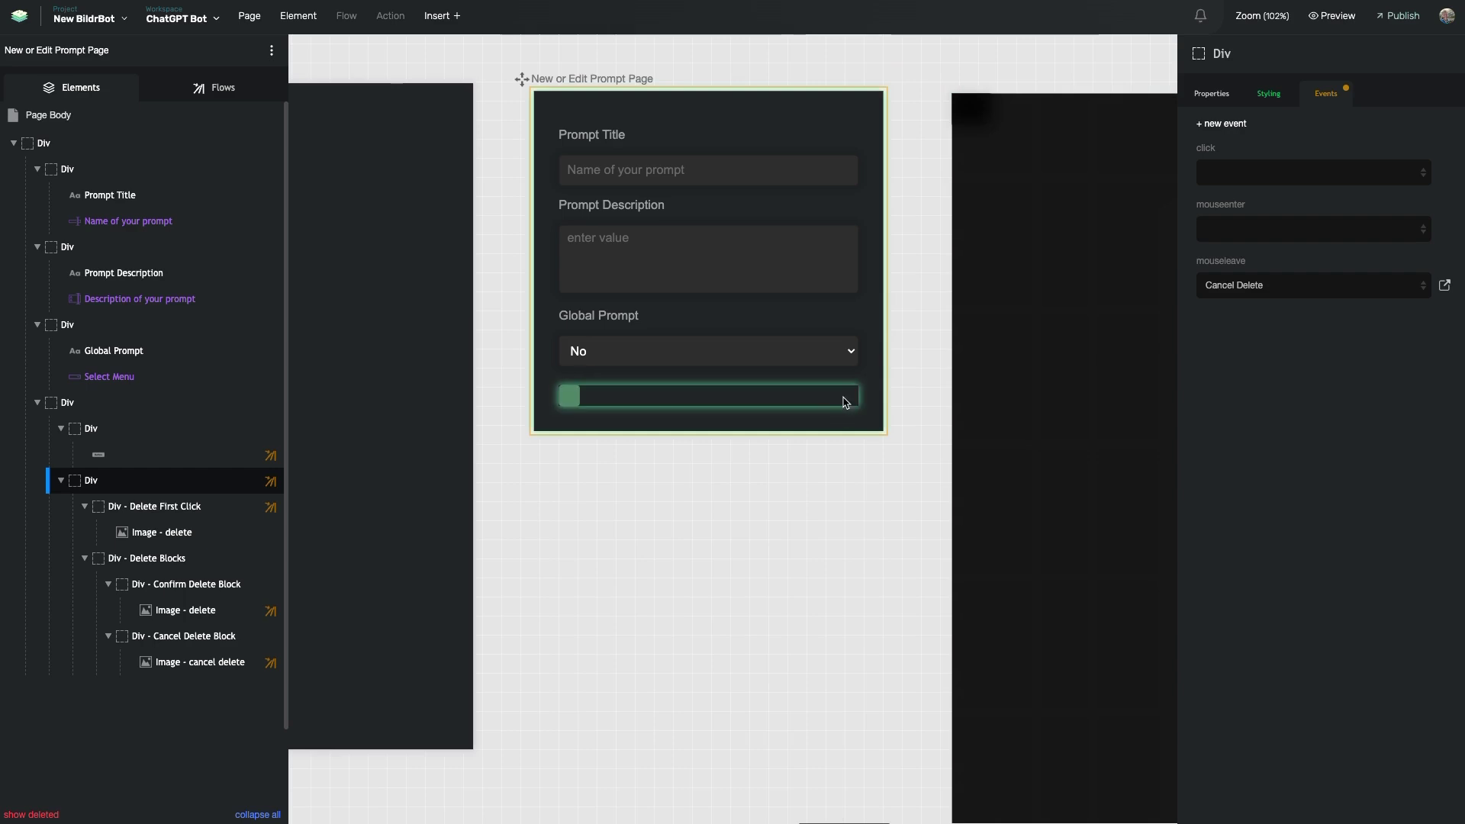
left_click(638, 413)
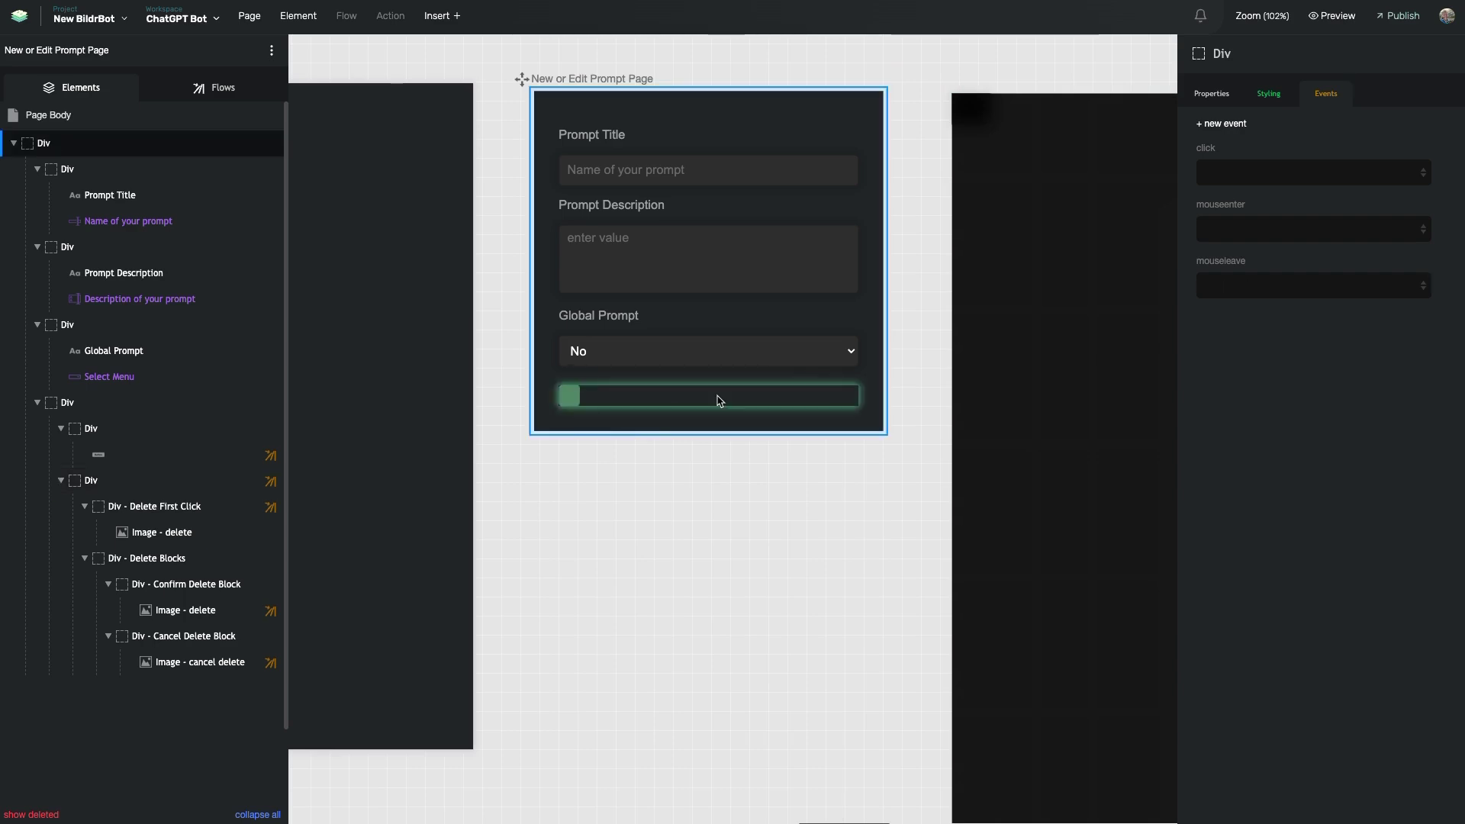
Step: Check the page's flow list and the events of the prompt name, prompt description and Global Prompt select elements
left_click(203, 100)
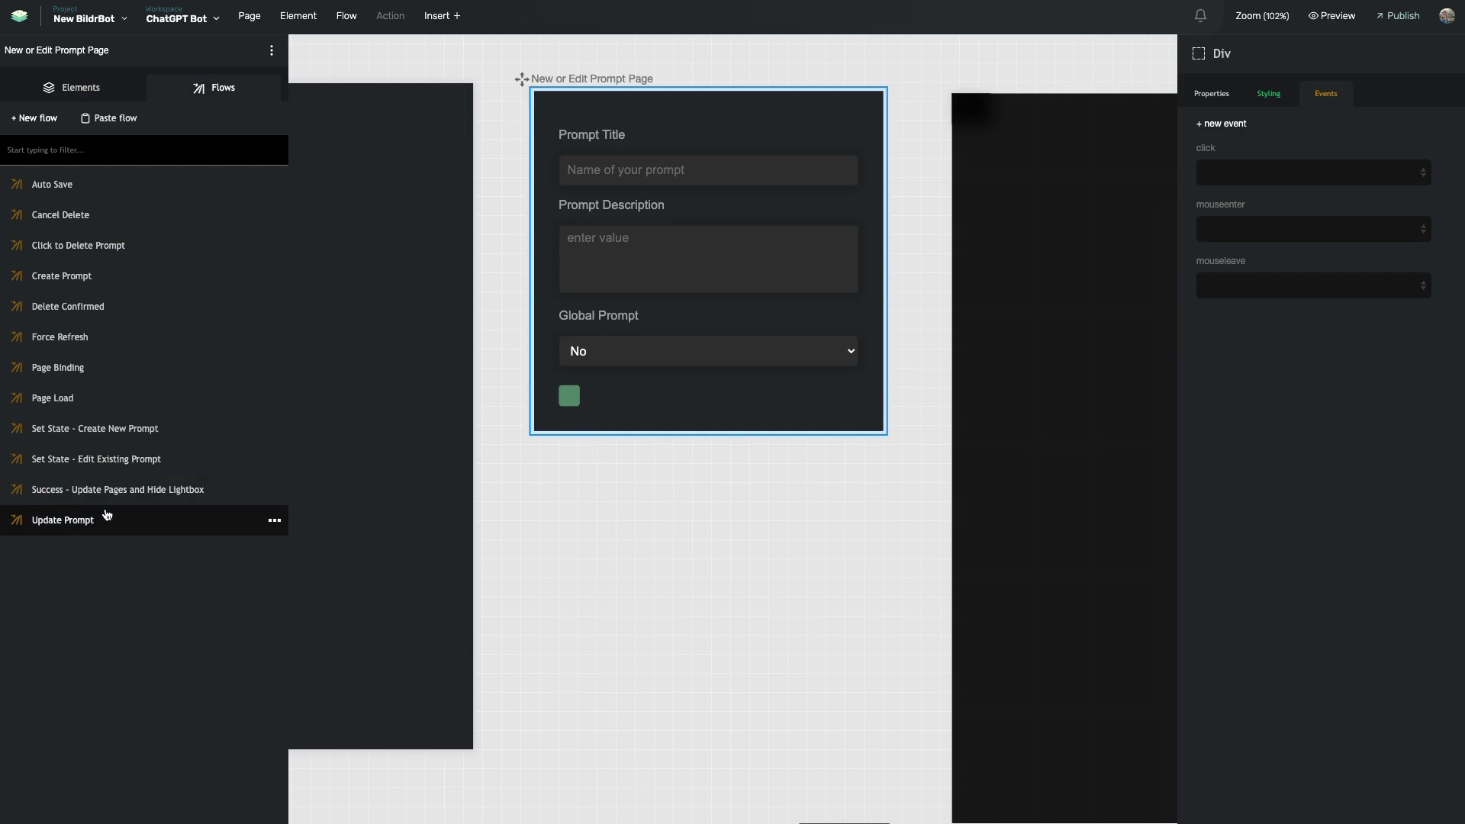
left_click(555, 356)
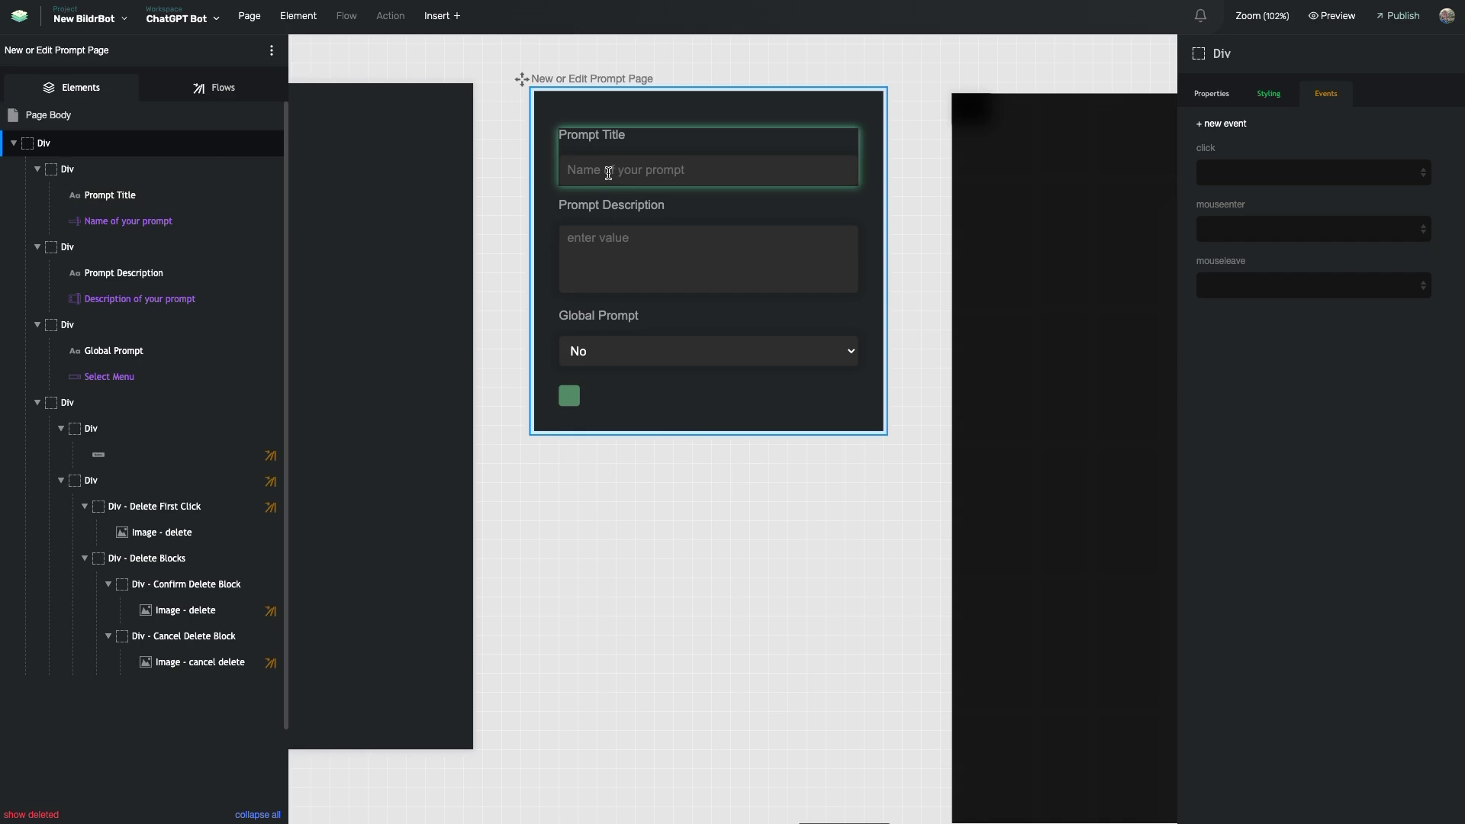
left_click(164, 222)
left_click(155, 305)
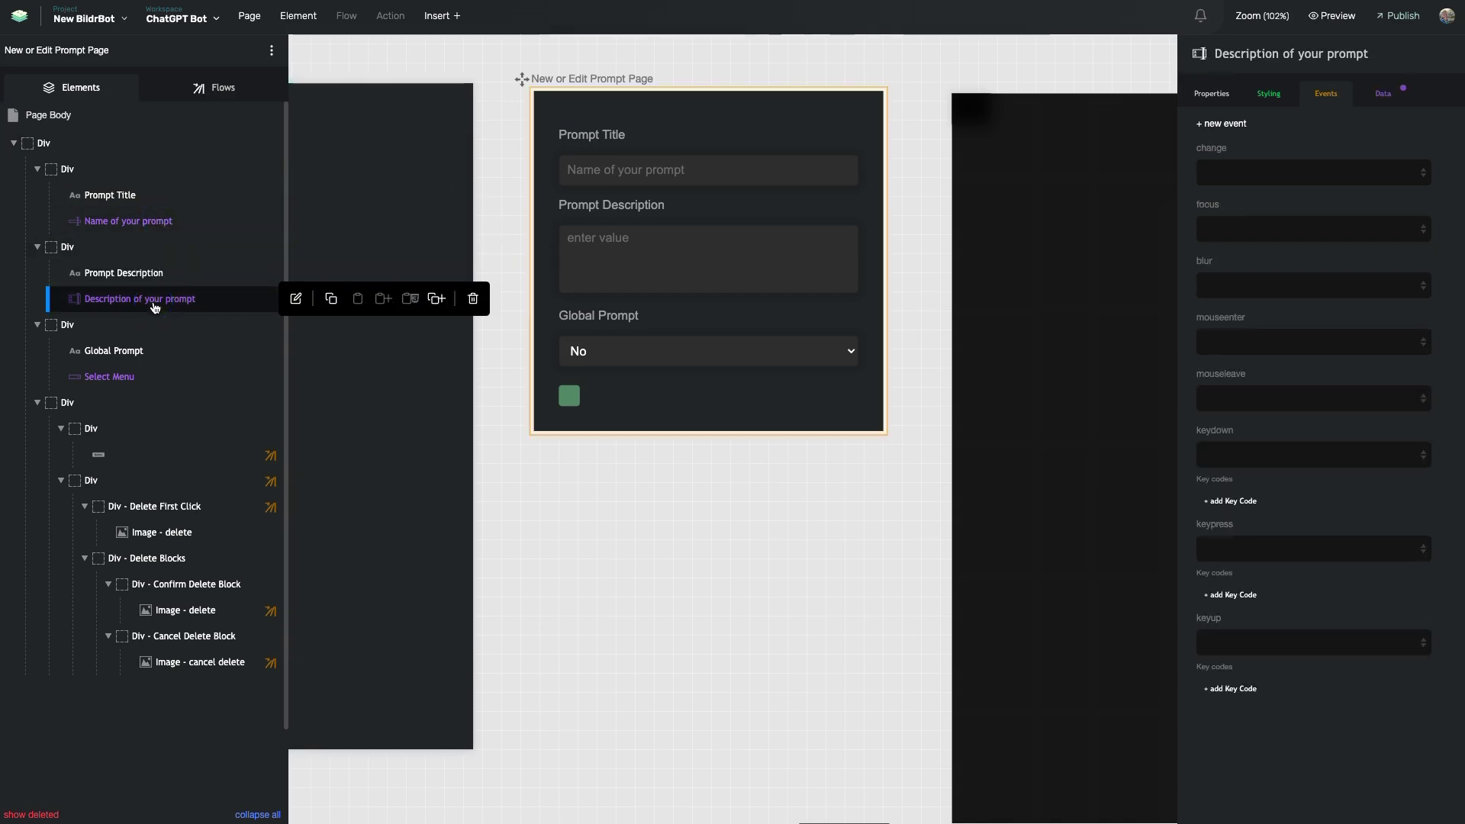
left_click(144, 379)
mouse_move(198, 261)
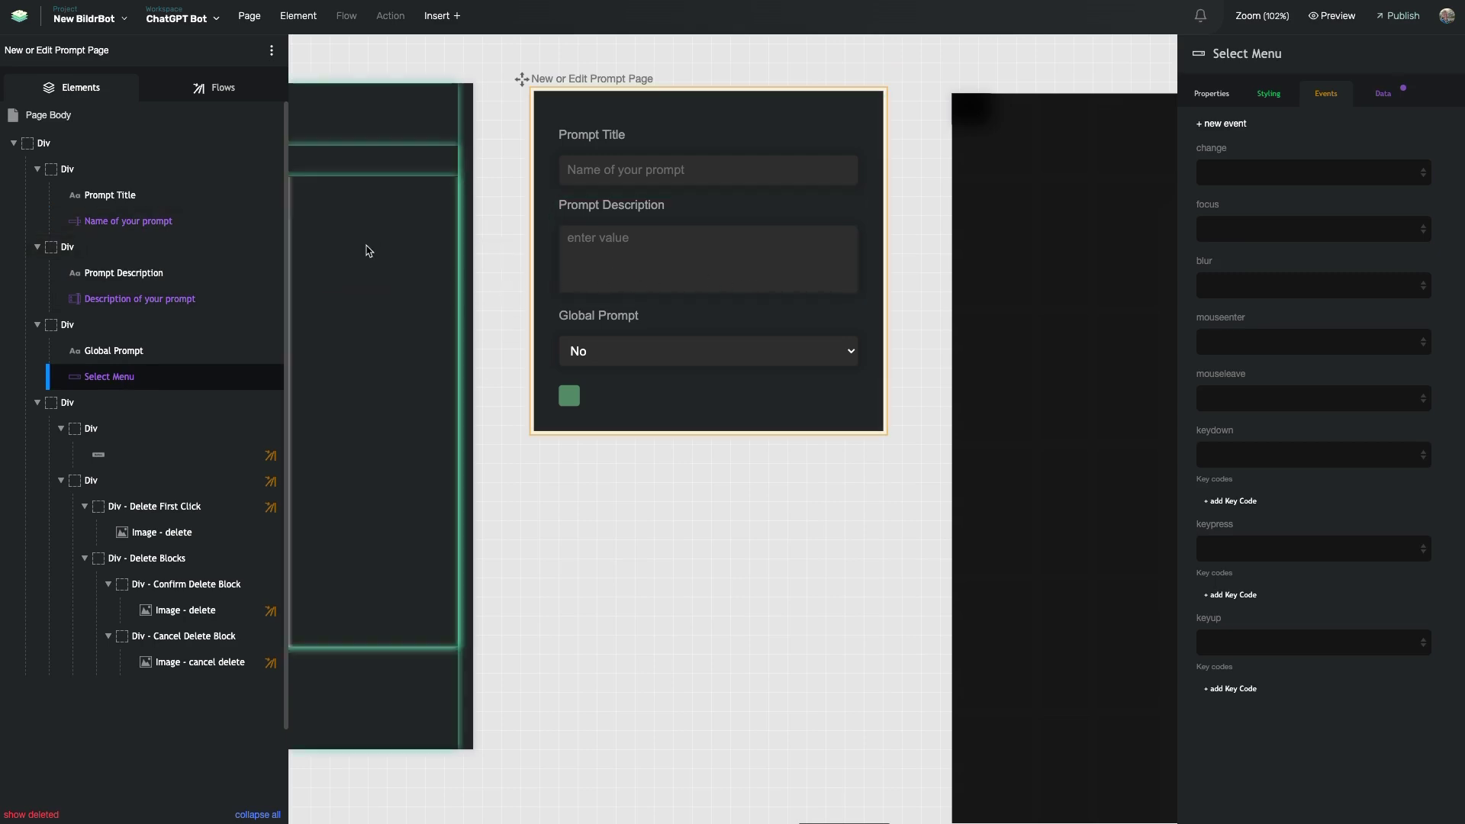
Step: Examine the data bindings of the name, description and select menu elements, plus the select menu's option values
left_click(210, 222)
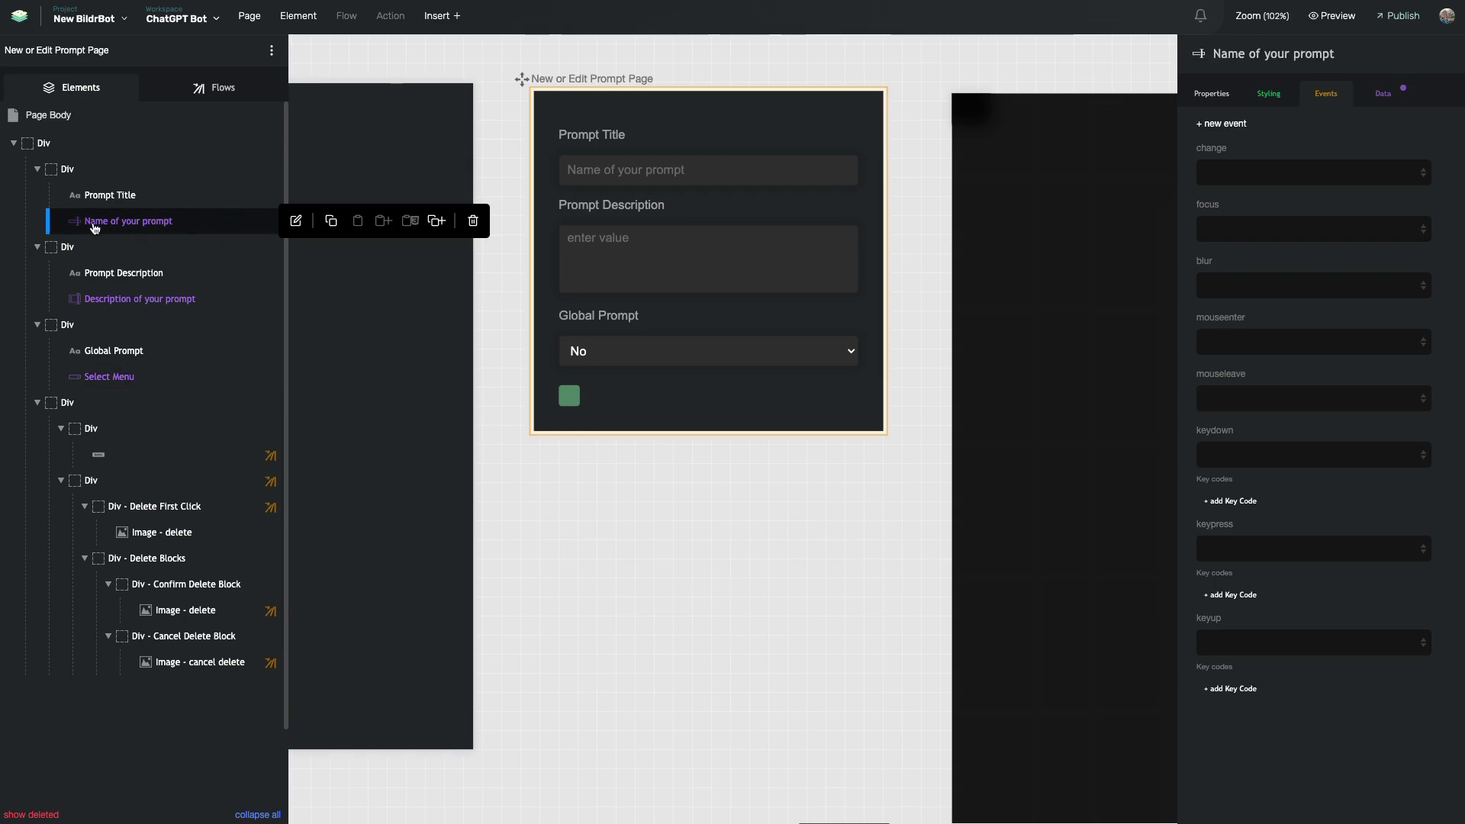
left_click(1382, 107)
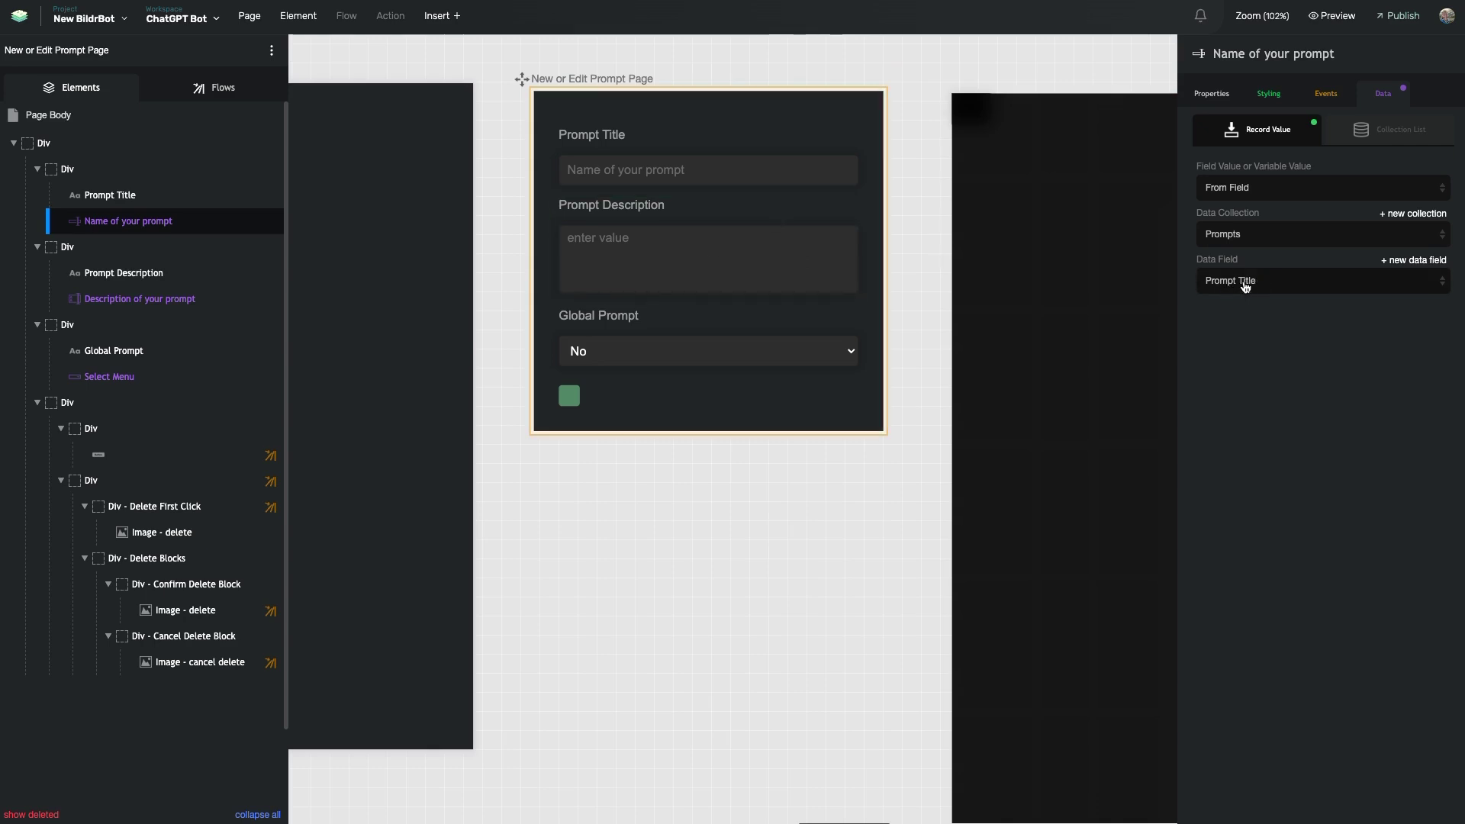
left_click(668, 172)
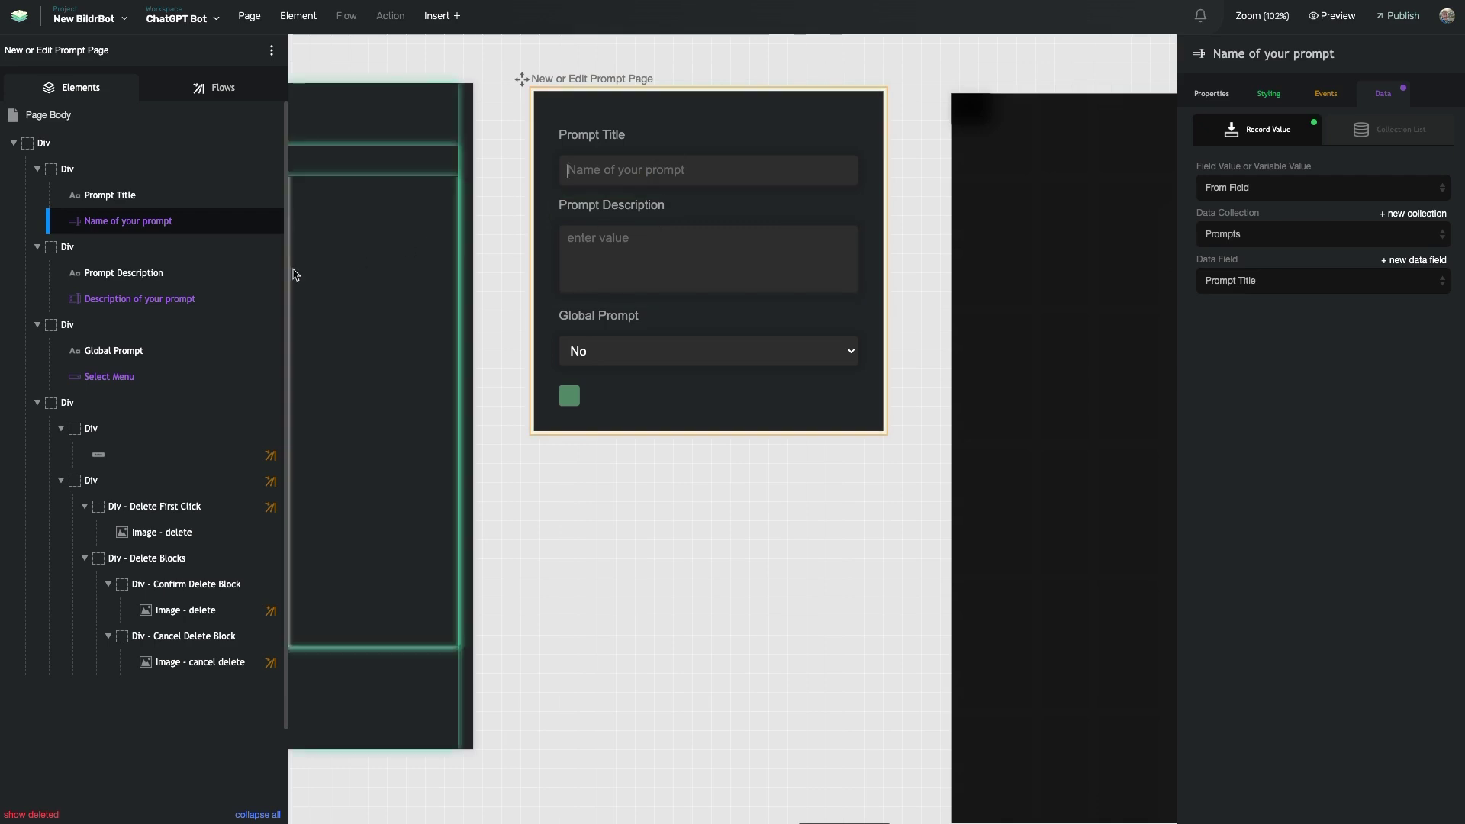
left_click(197, 303)
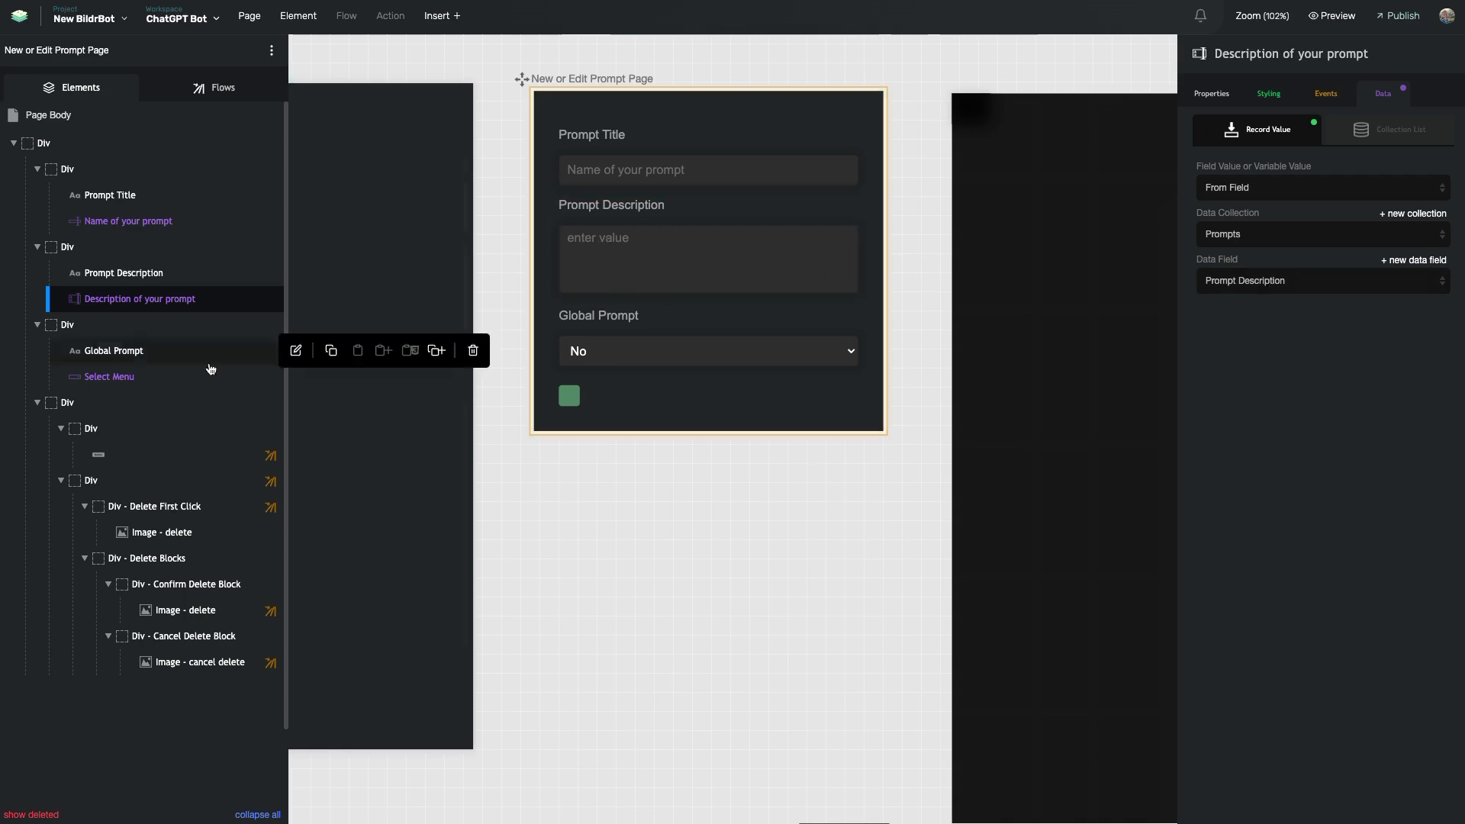
left_click(184, 374)
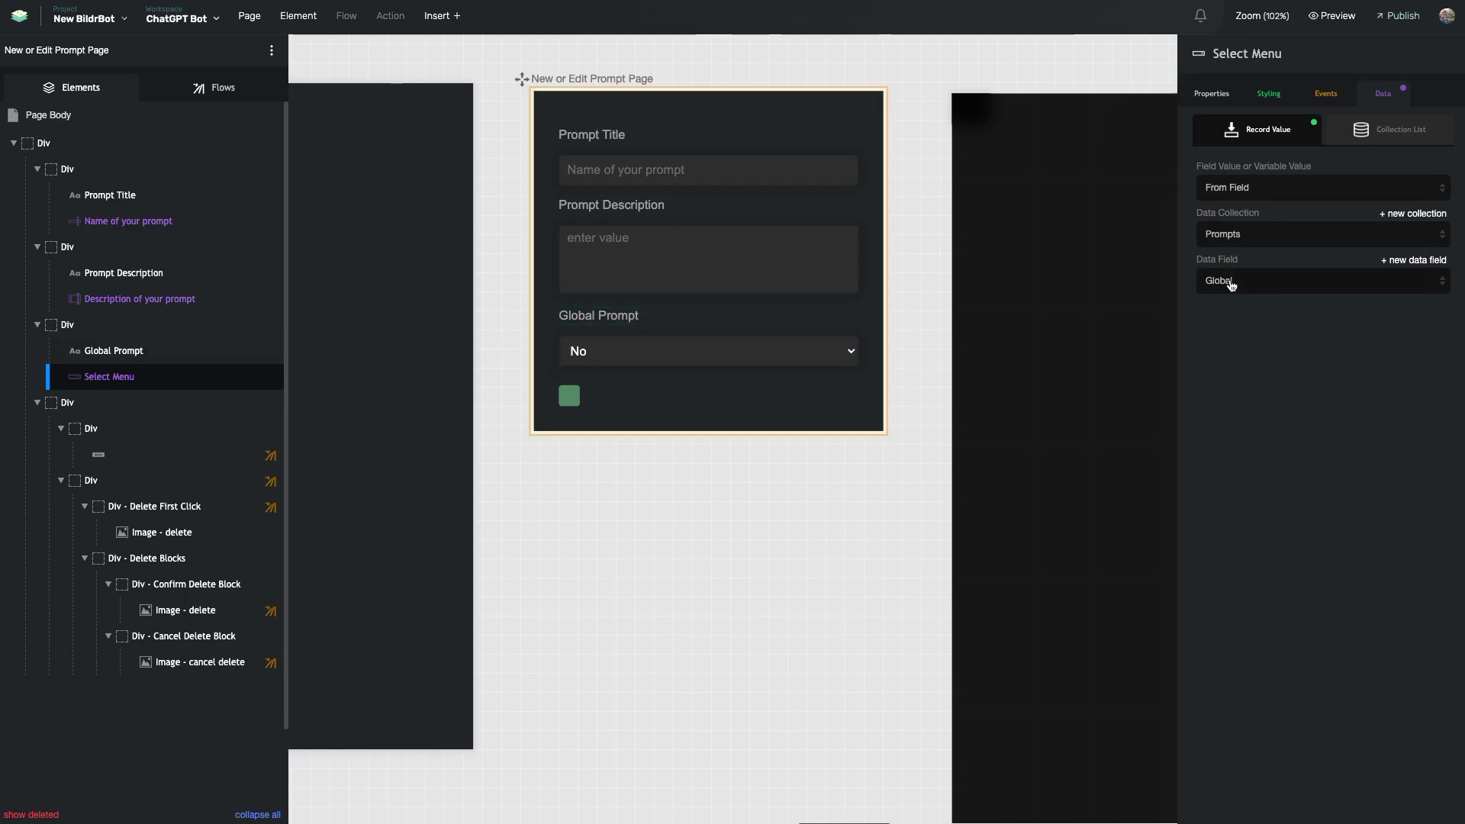
left_click(1212, 96)
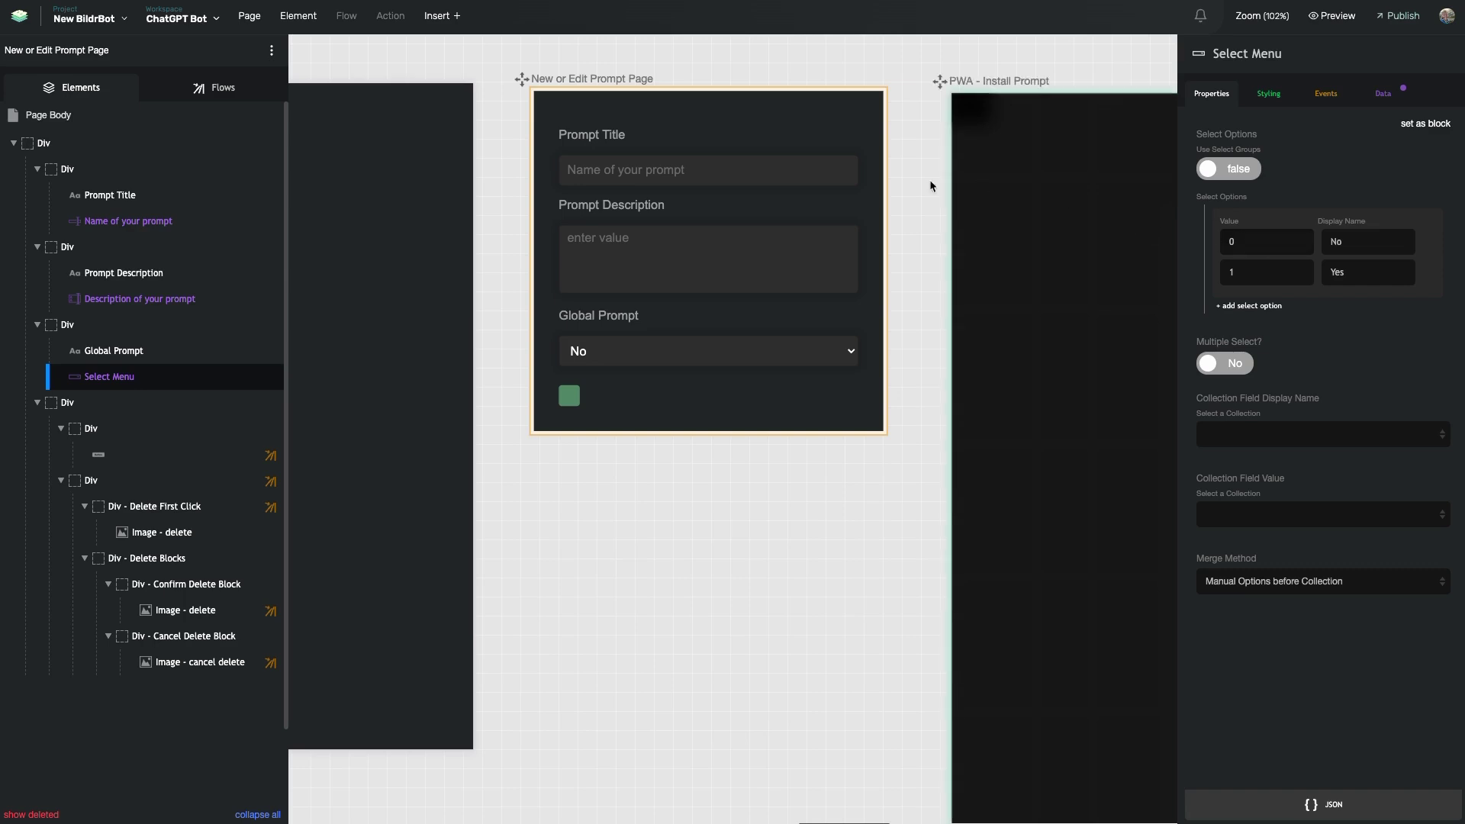
Step: Open the Prompts collection from the project's data collections
left_click(90, 18)
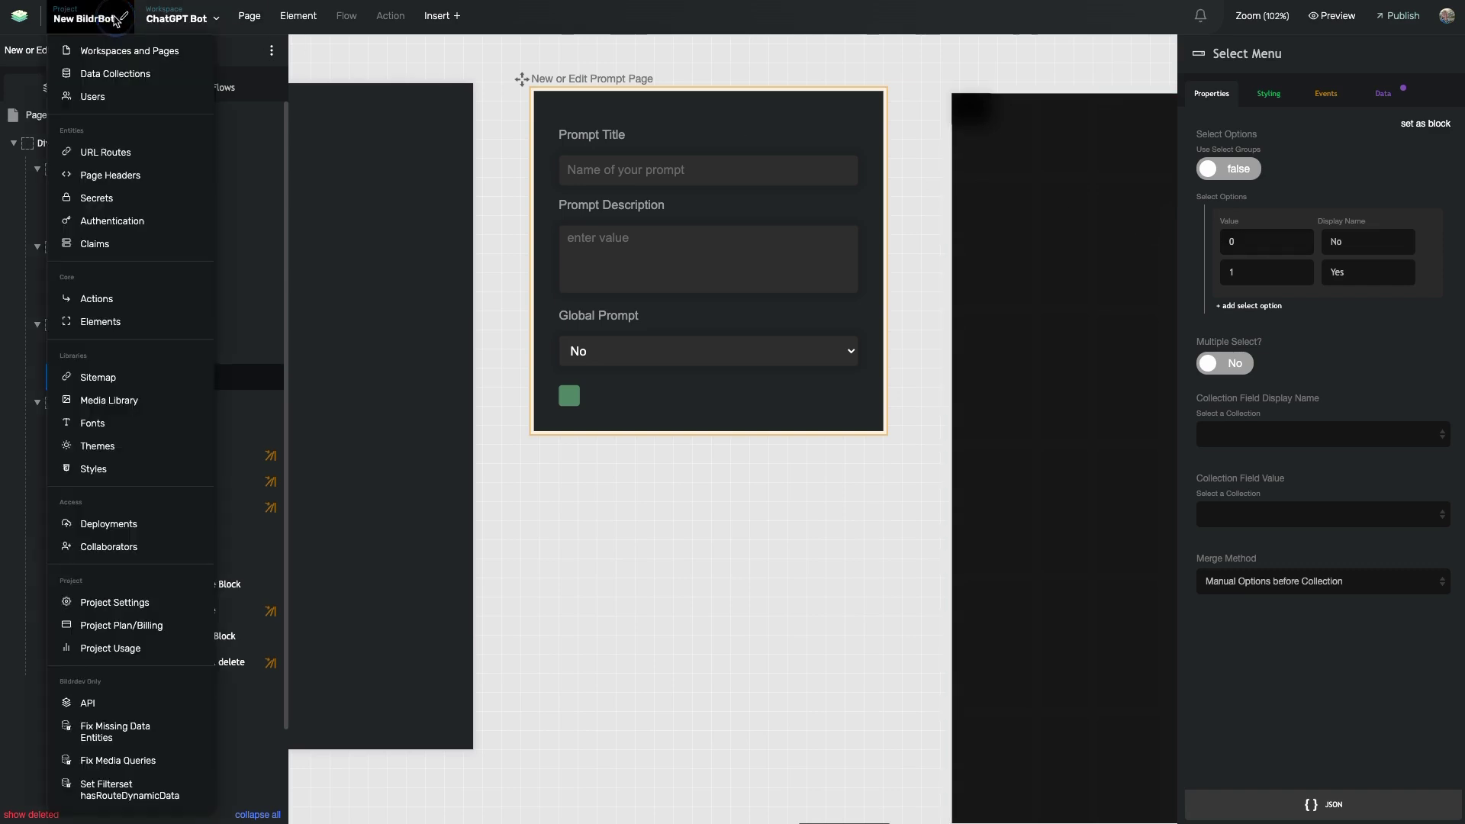
left_click(116, 83)
left_click(98, 153)
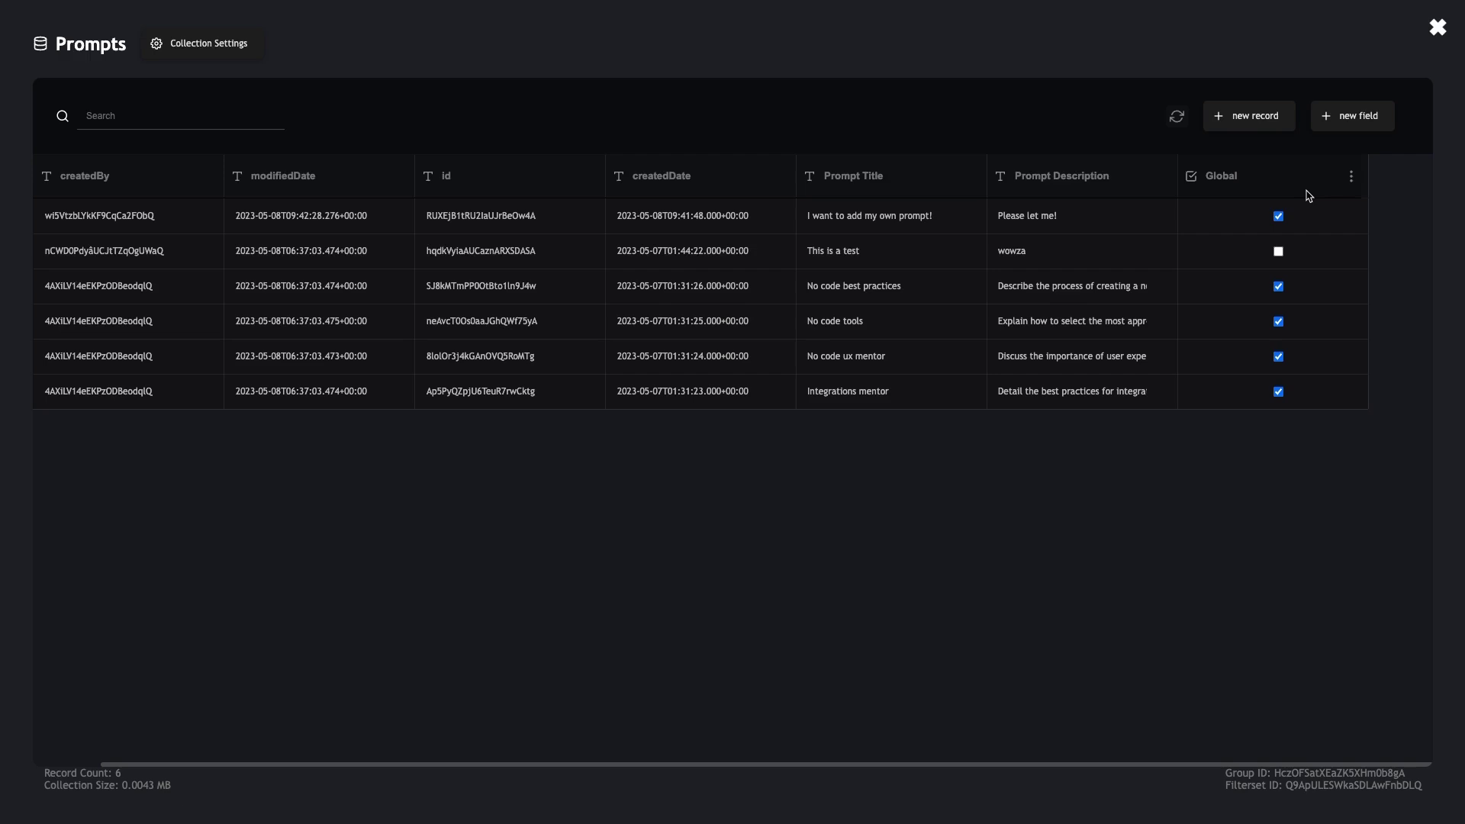
Step: Change the Global field's type to Single-Line Text in the Prompts collection
left_click(1351, 176)
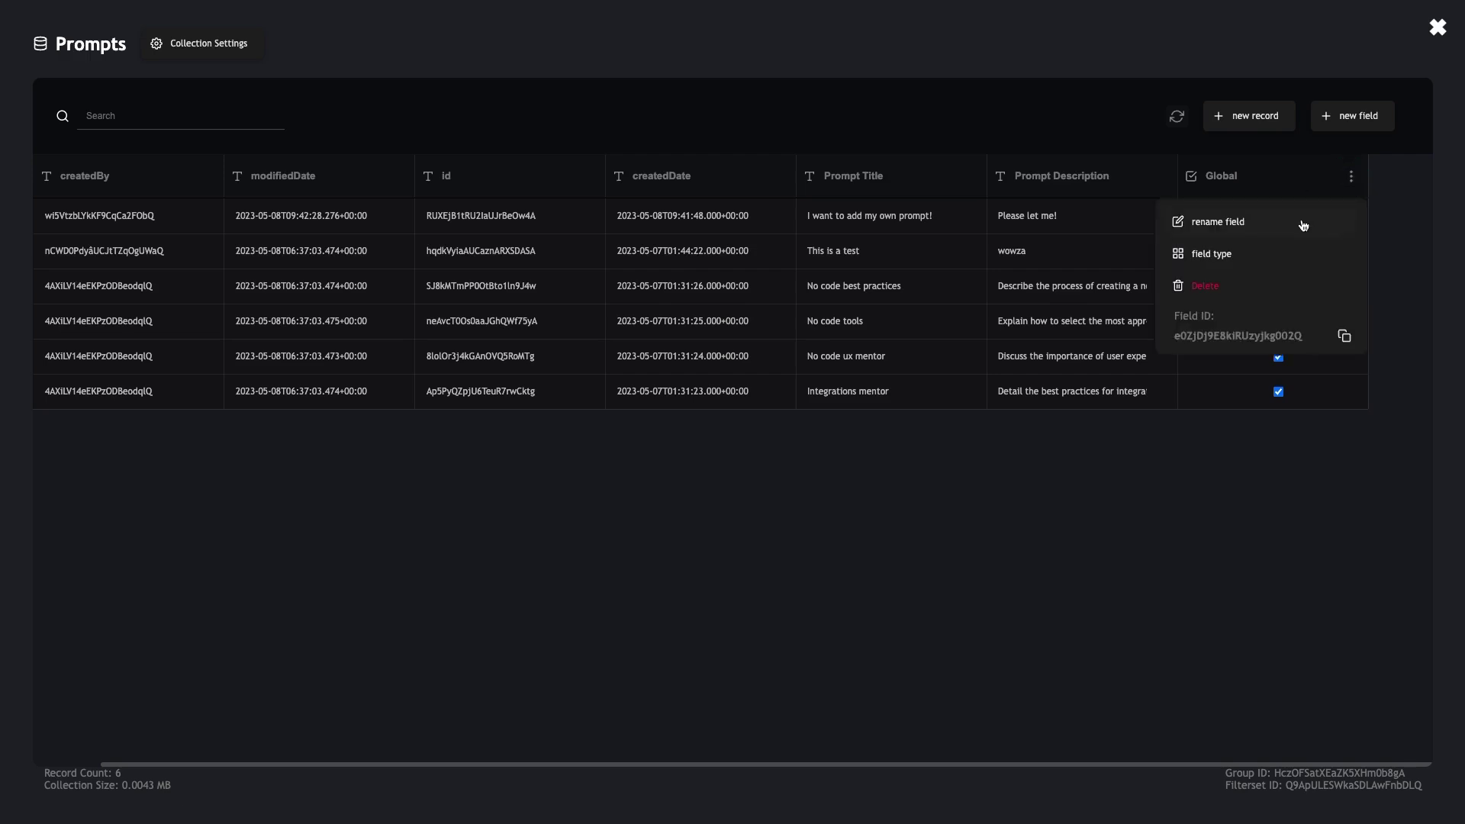
left_click(1244, 260)
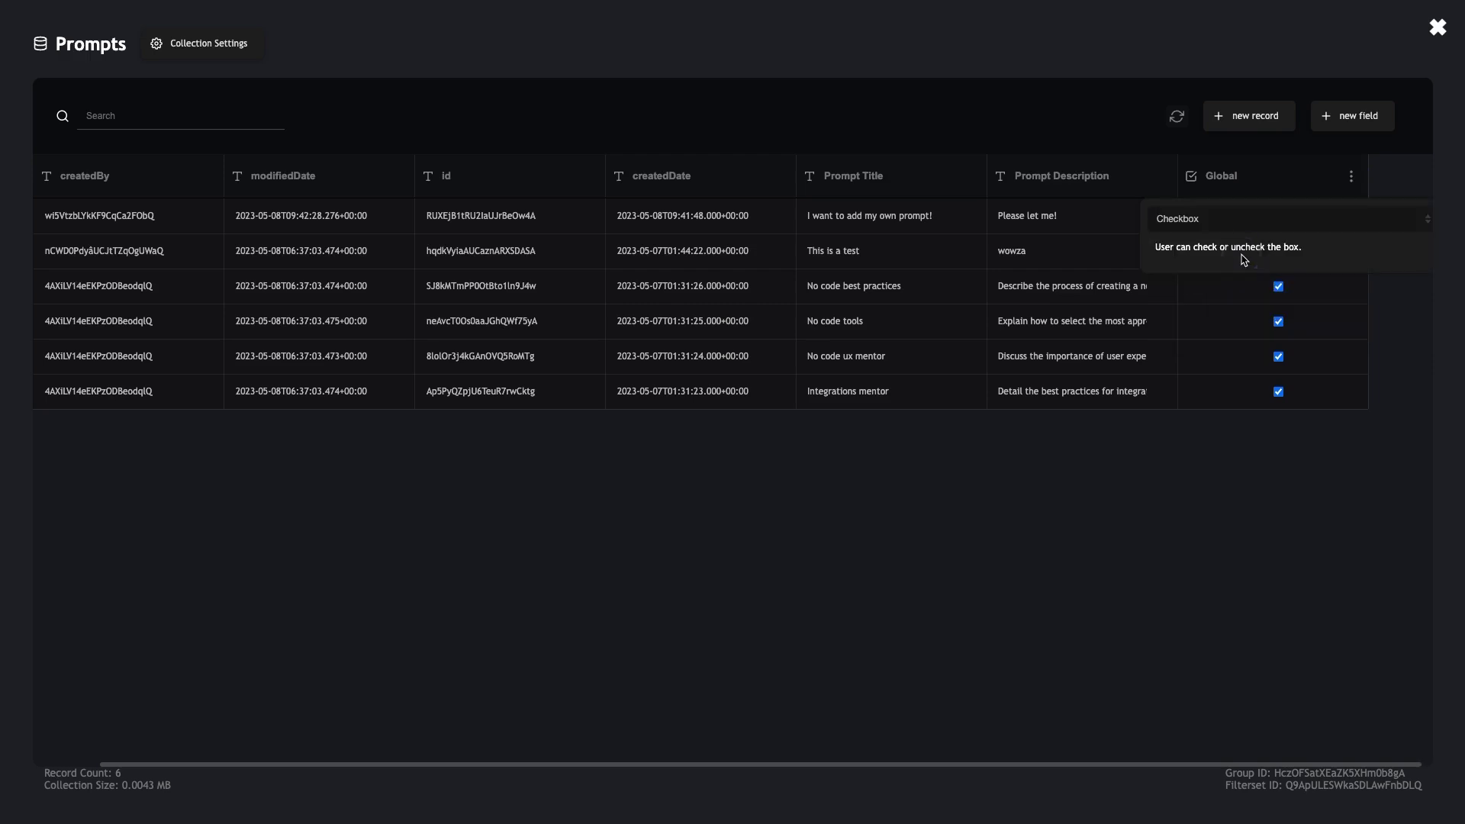
left_click(1278, 219)
left_click(1272, 116)
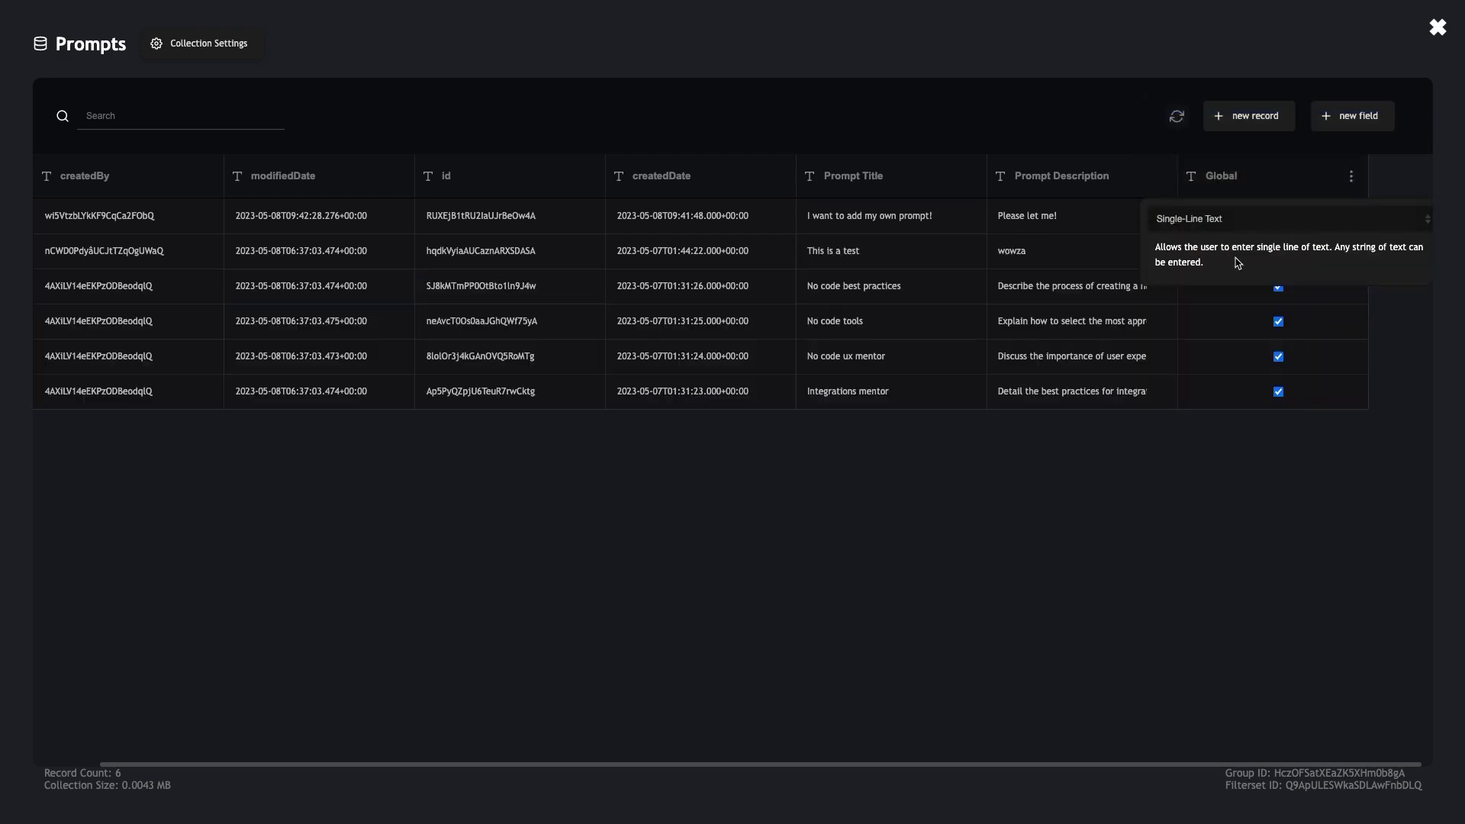
left_click(1182, 456)
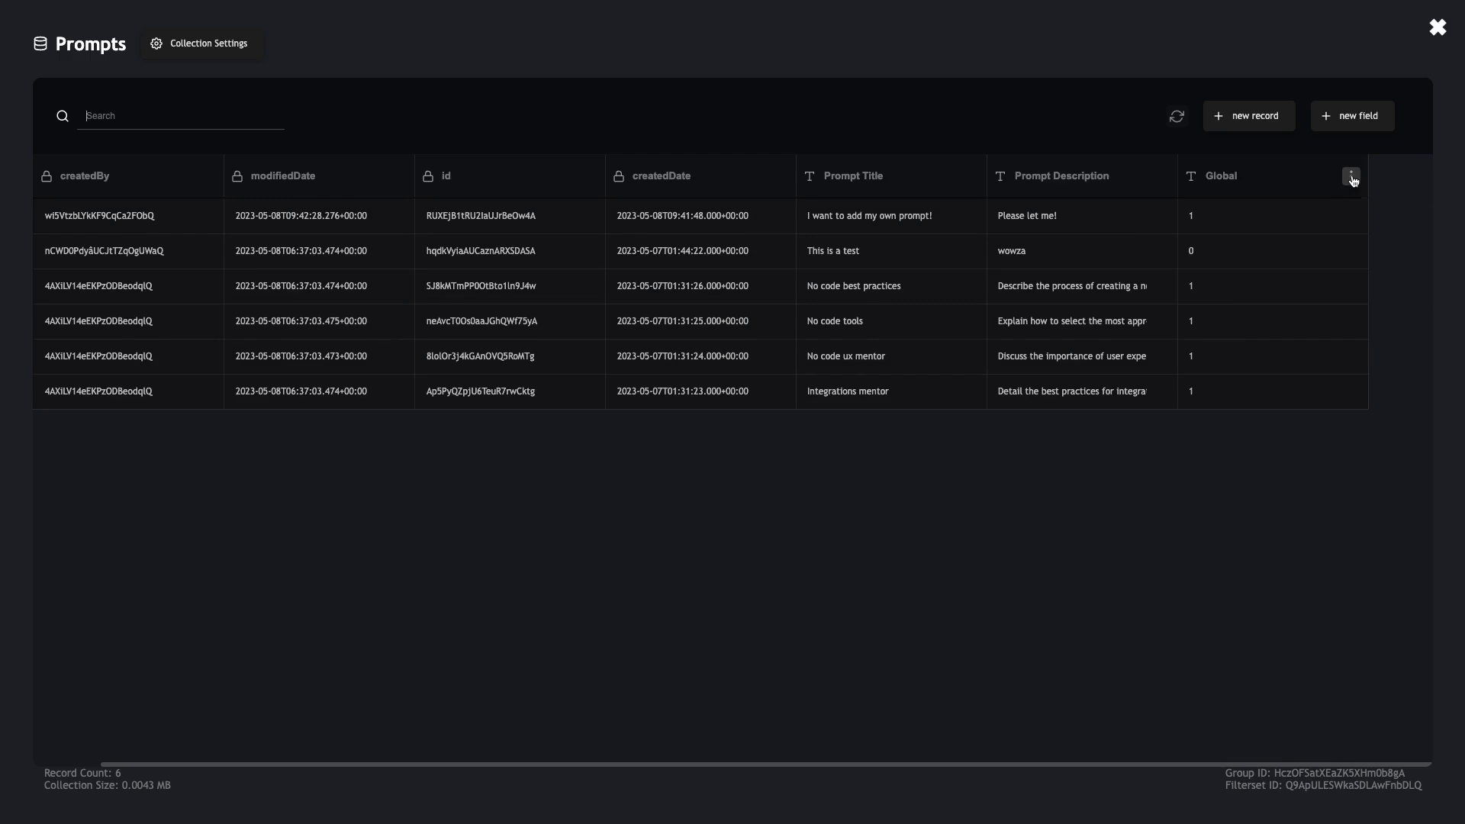
Step: Check the field types available for the Global field, then close the Prompts collection
left_click(1352, 178)
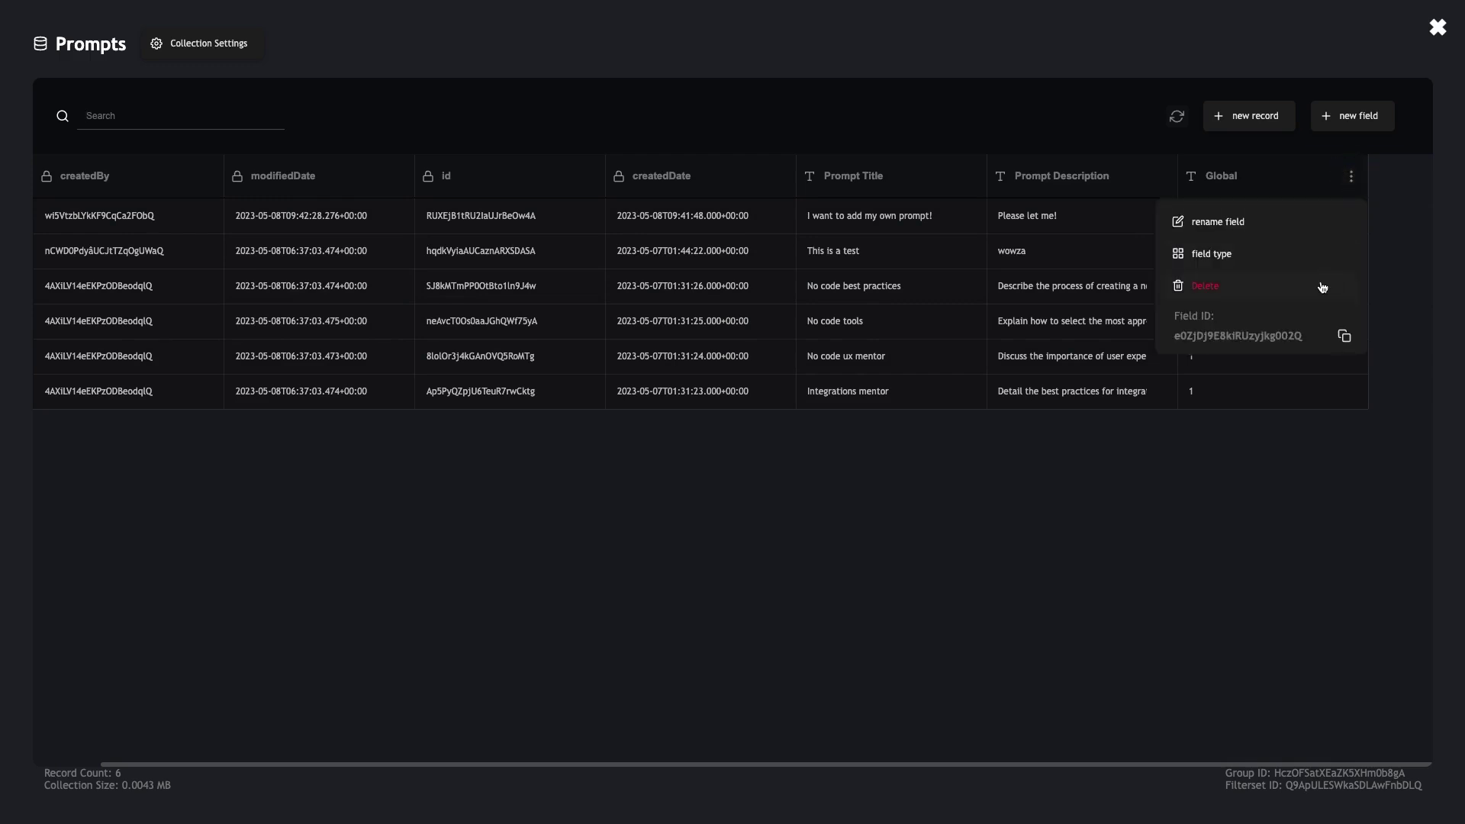
left_click(1286, 258)
left_click(1255, 222)
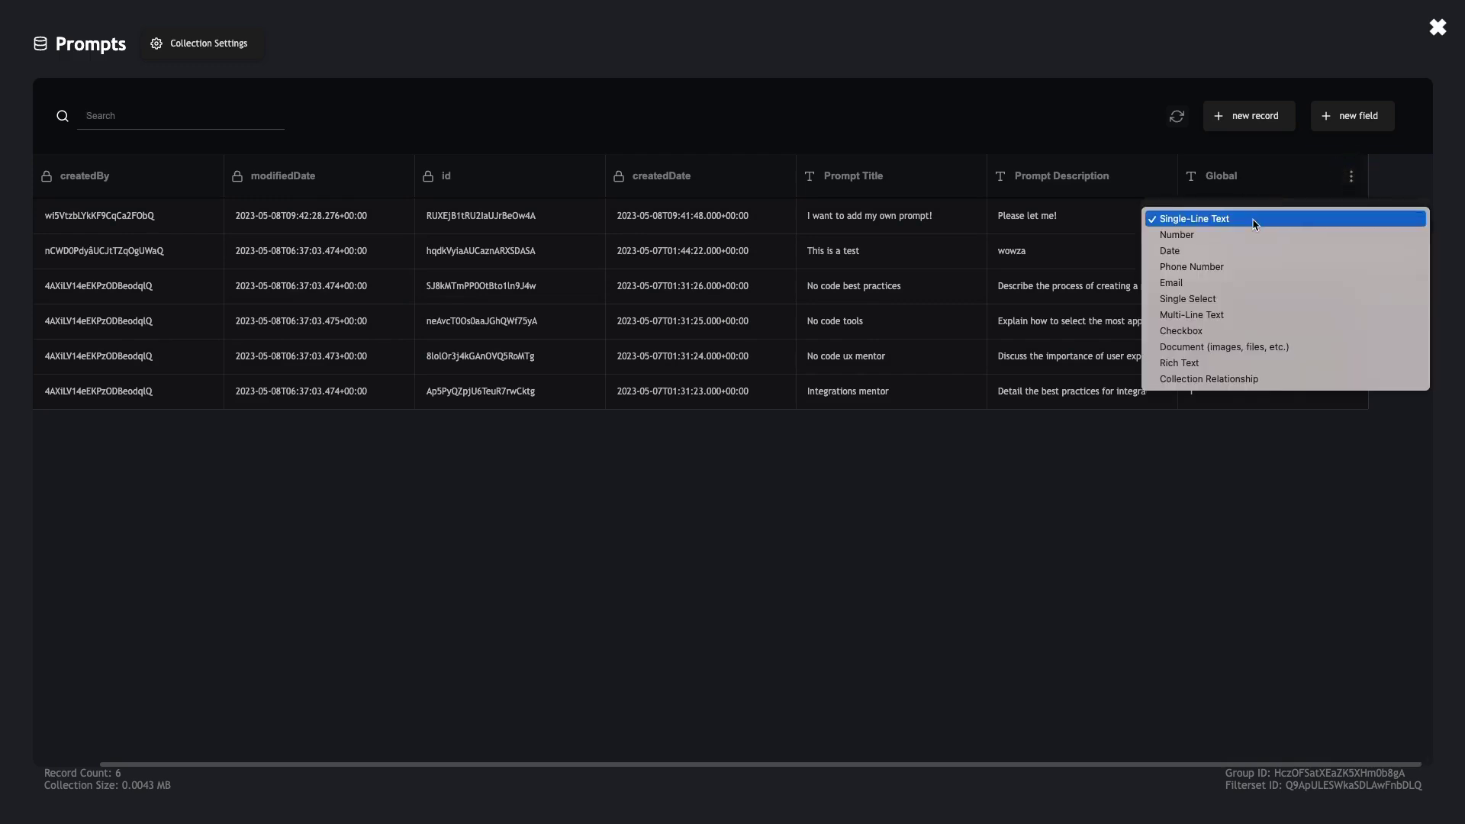
left_click(1244, 333)
left_click(1326, 65)
left_click(1434, 32)
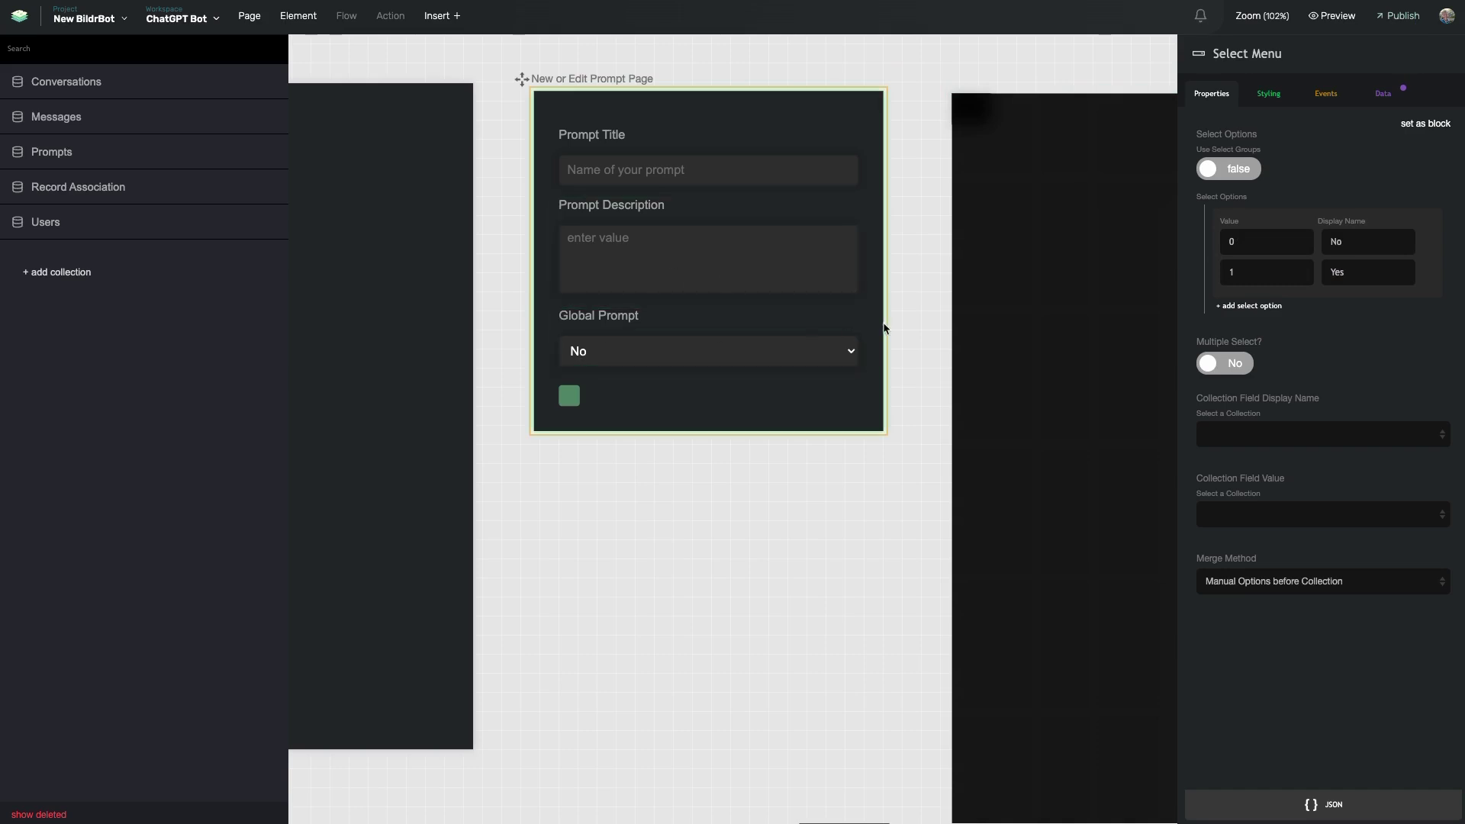
Step: Review the Global Prompt select menu's record value binding and its select options
left_click(1383, 93)
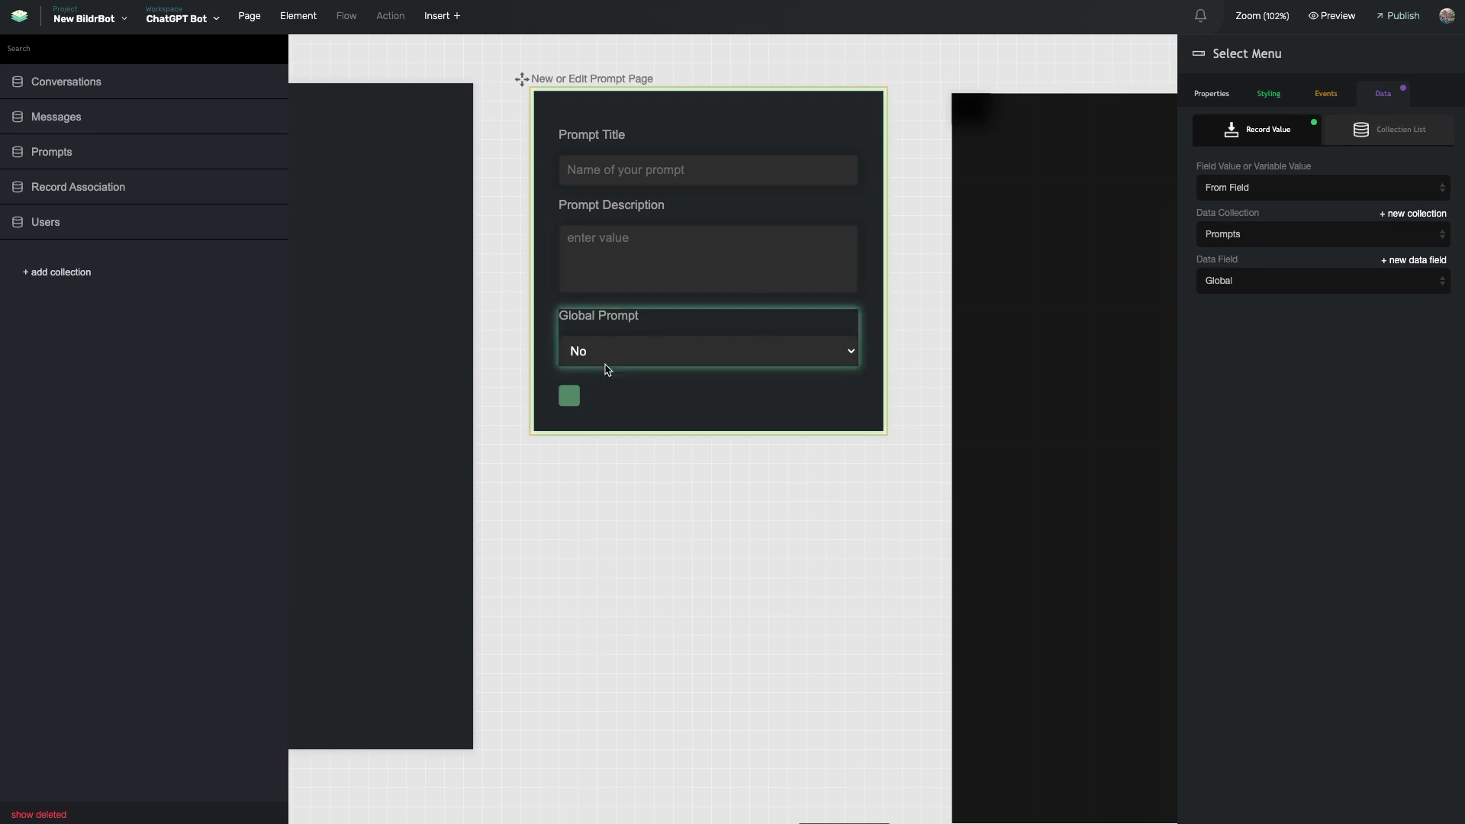
left_click(1214, 92)
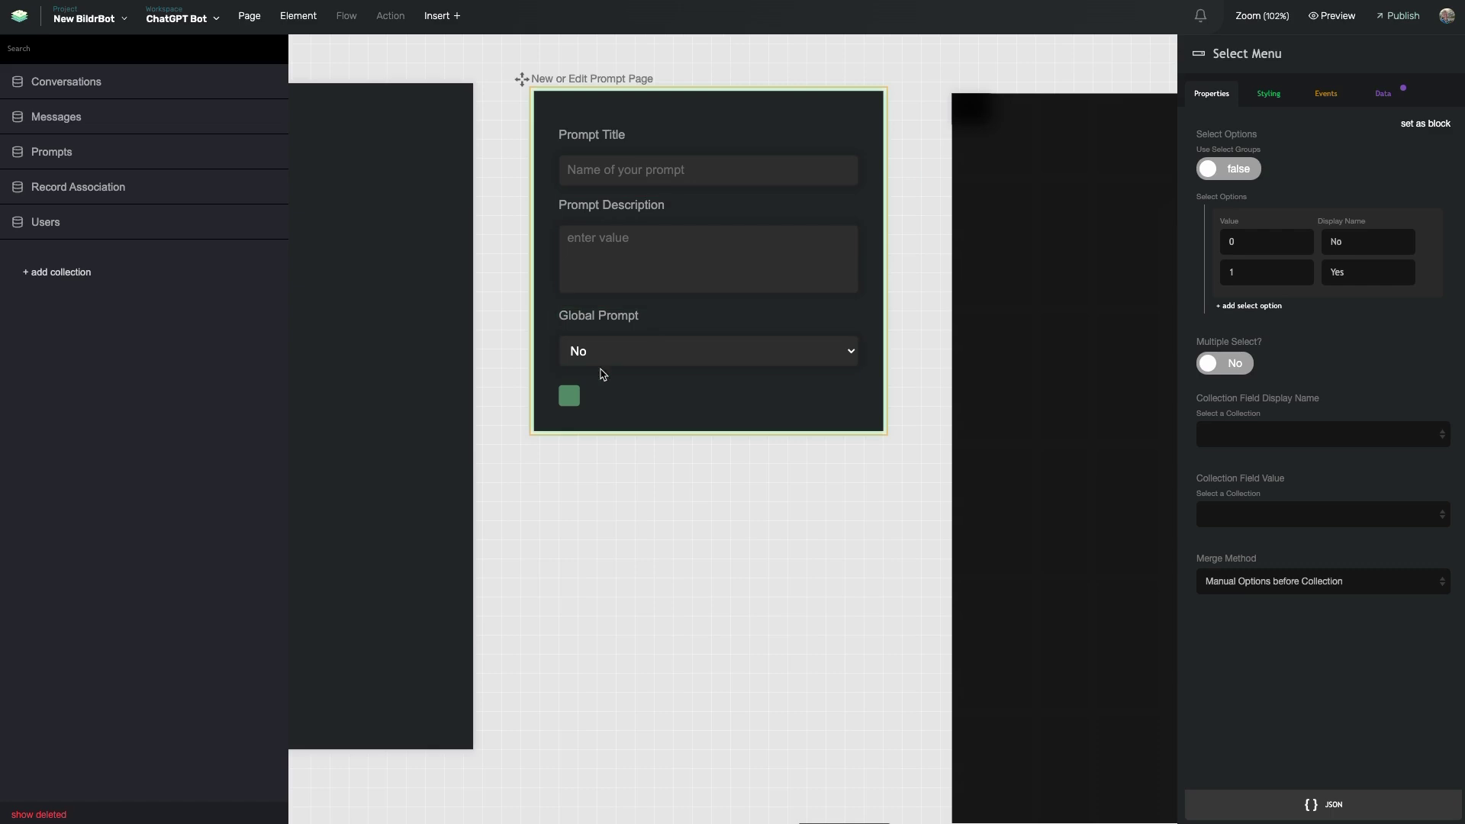
Step: Open the Update Prompt flow from the click event of the green button below the Global Prompt select
left_click(570, 400)
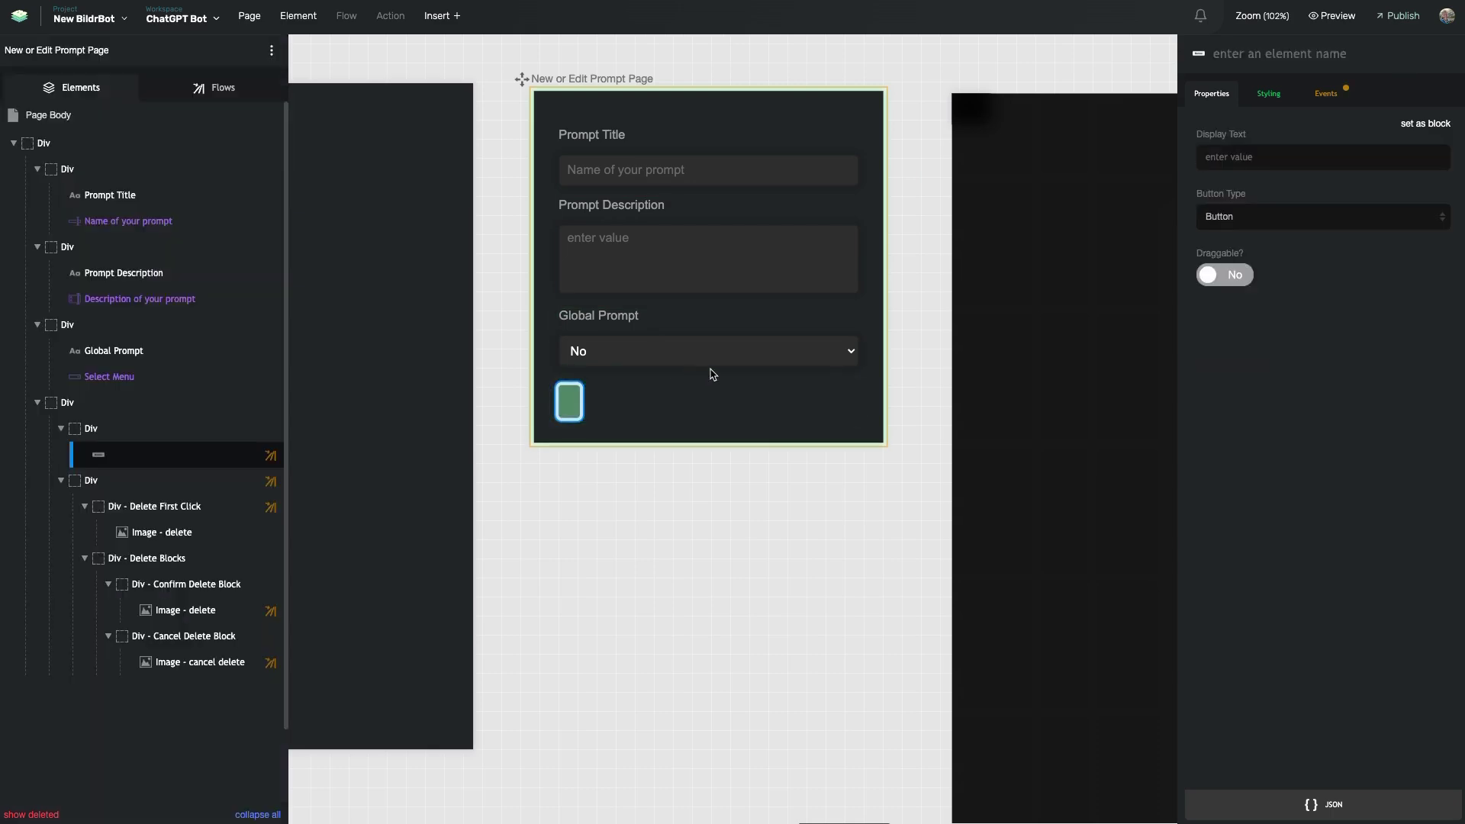
left_click(1322, 99)
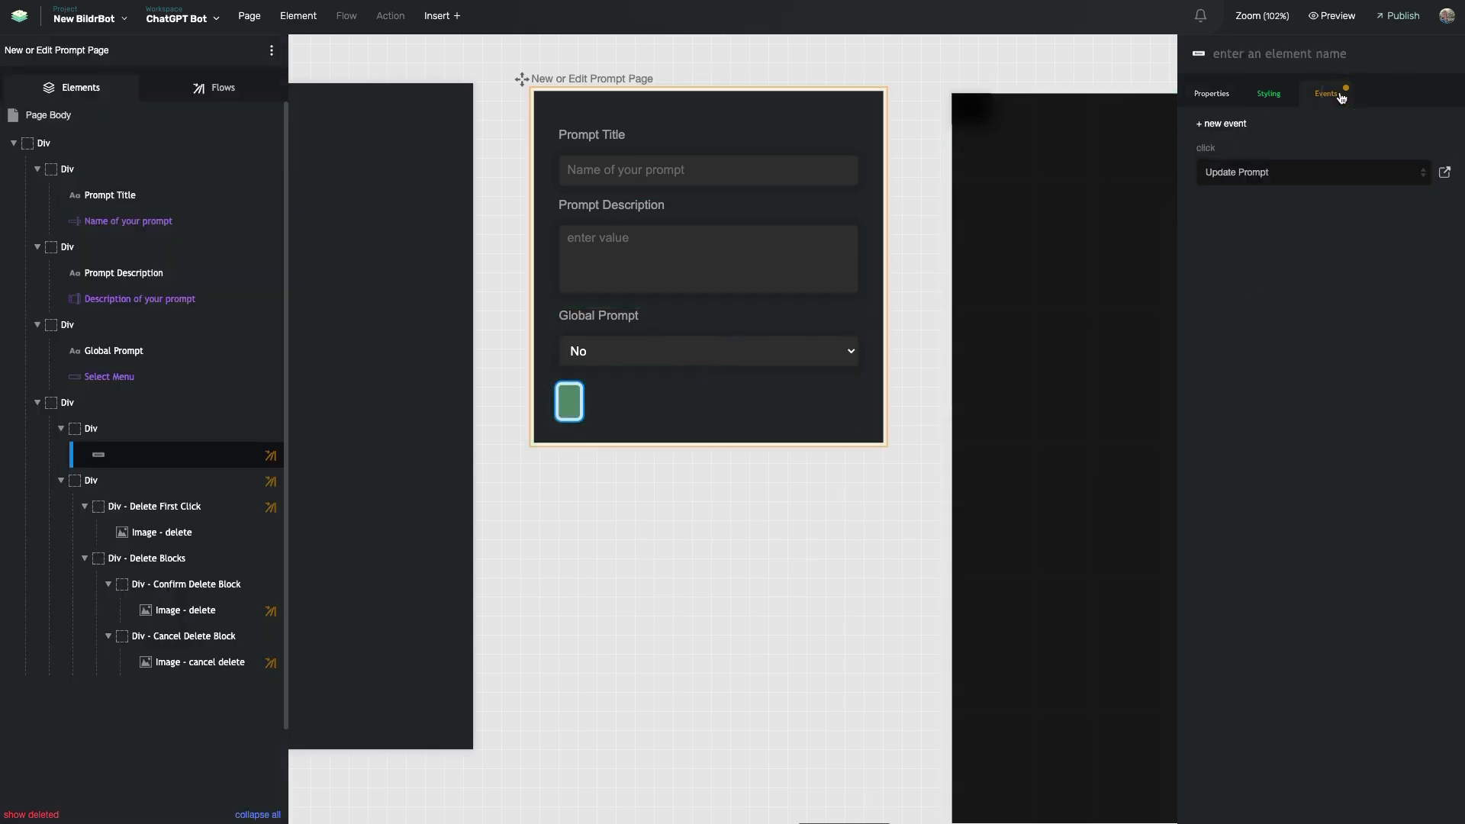
left_click(1444, 177)
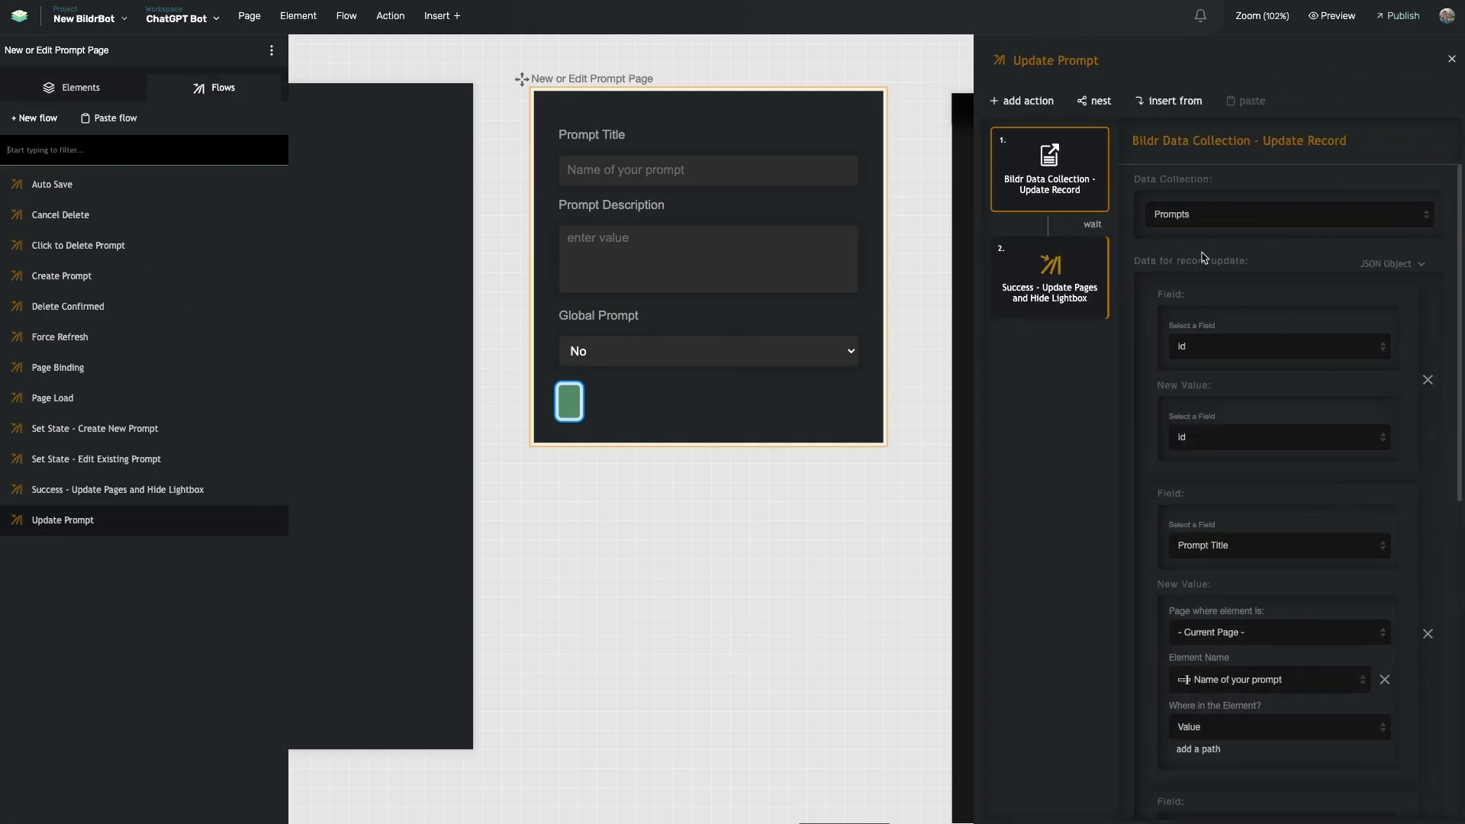
Step: Examine the Update Record action's mappings for the id, Prompt Title, Prompt Description and Global fields
scroll(1221, 304, "down", 2)
scroll(1221, 304, "down", 3)
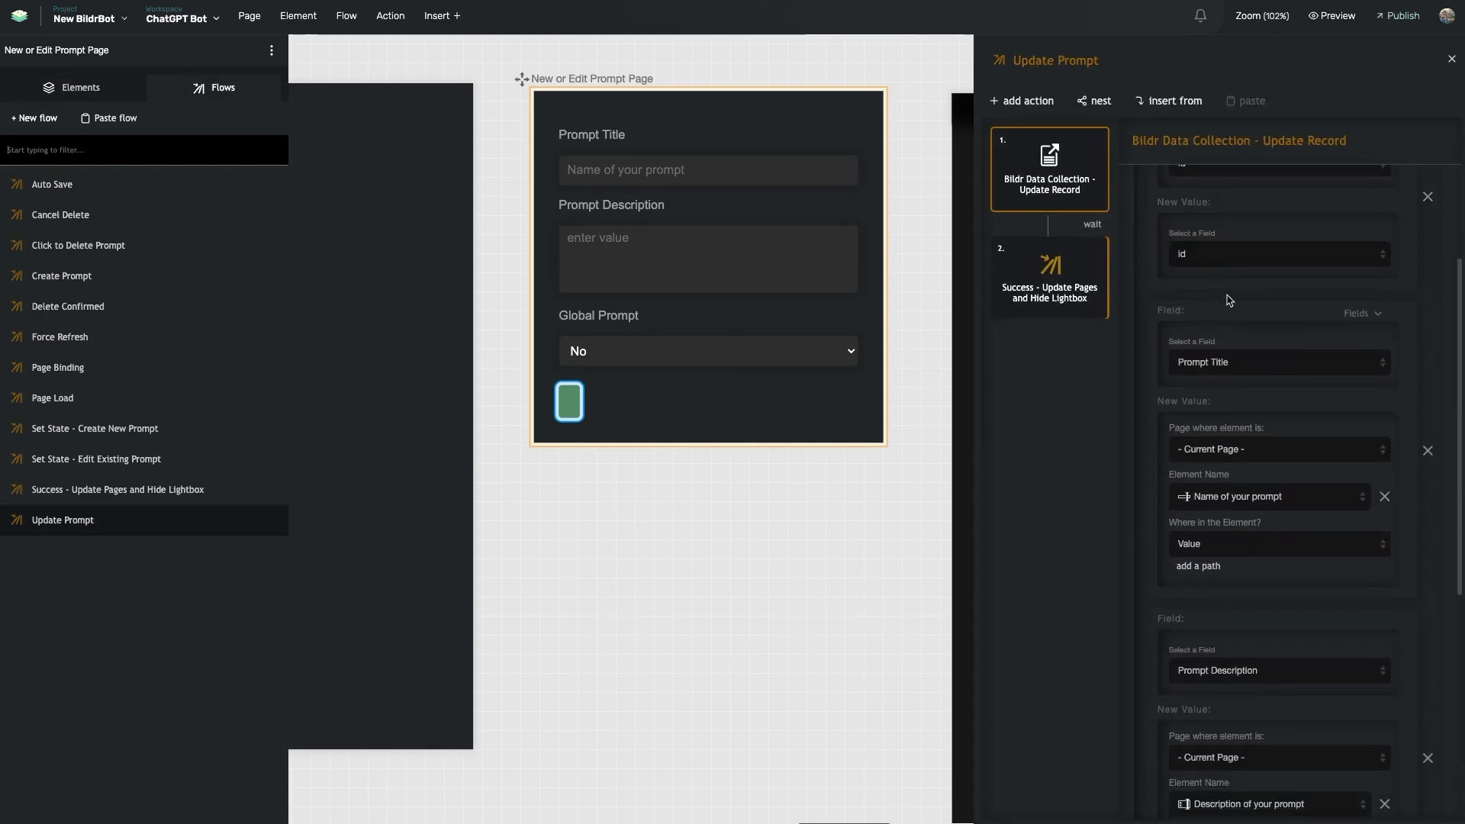
scroll(1231, 420, "down", 4)
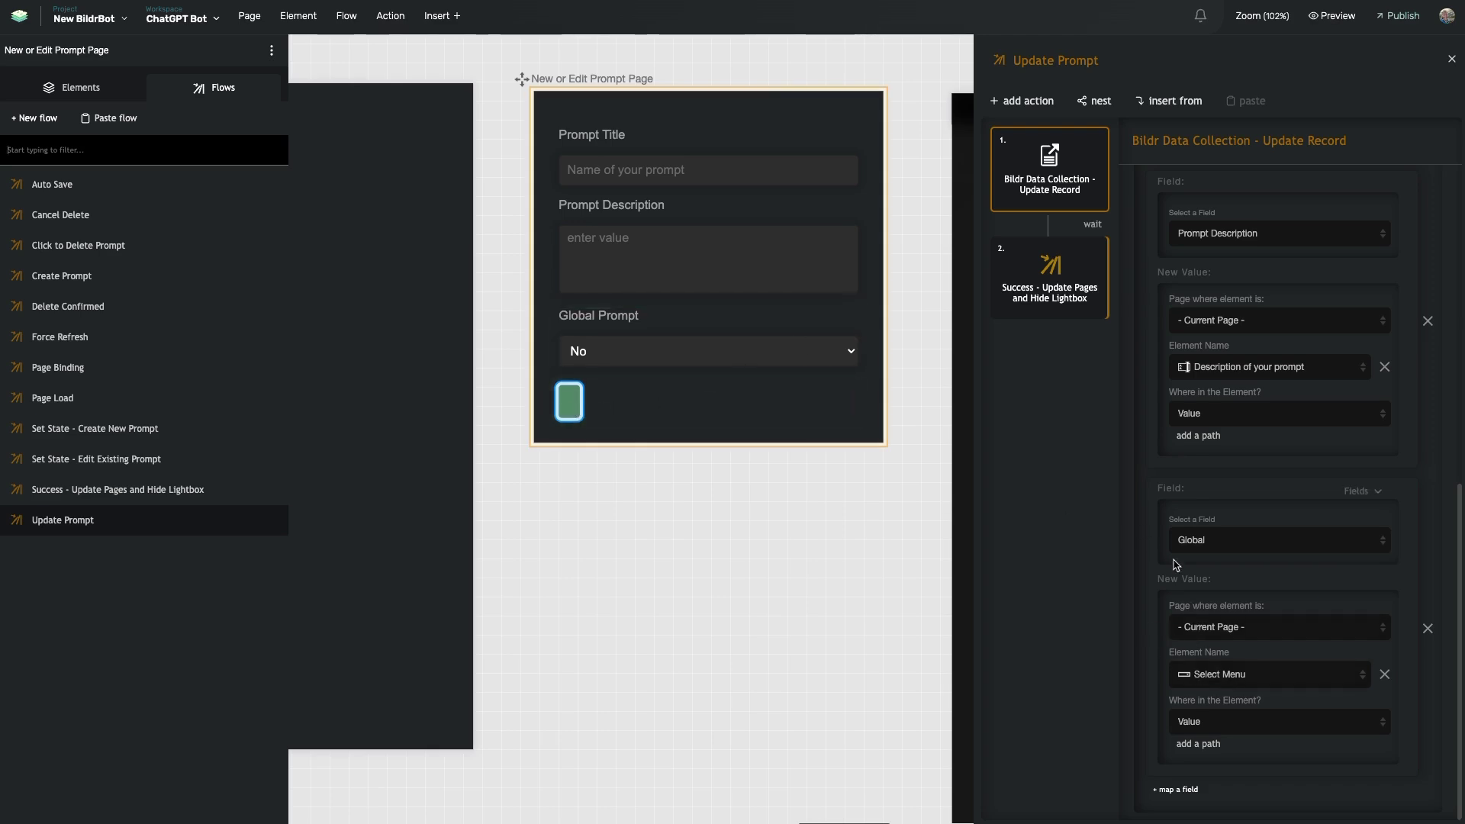
scroll(1212, 532, "up", 2)
scroll(1212, 531, "up", 5)
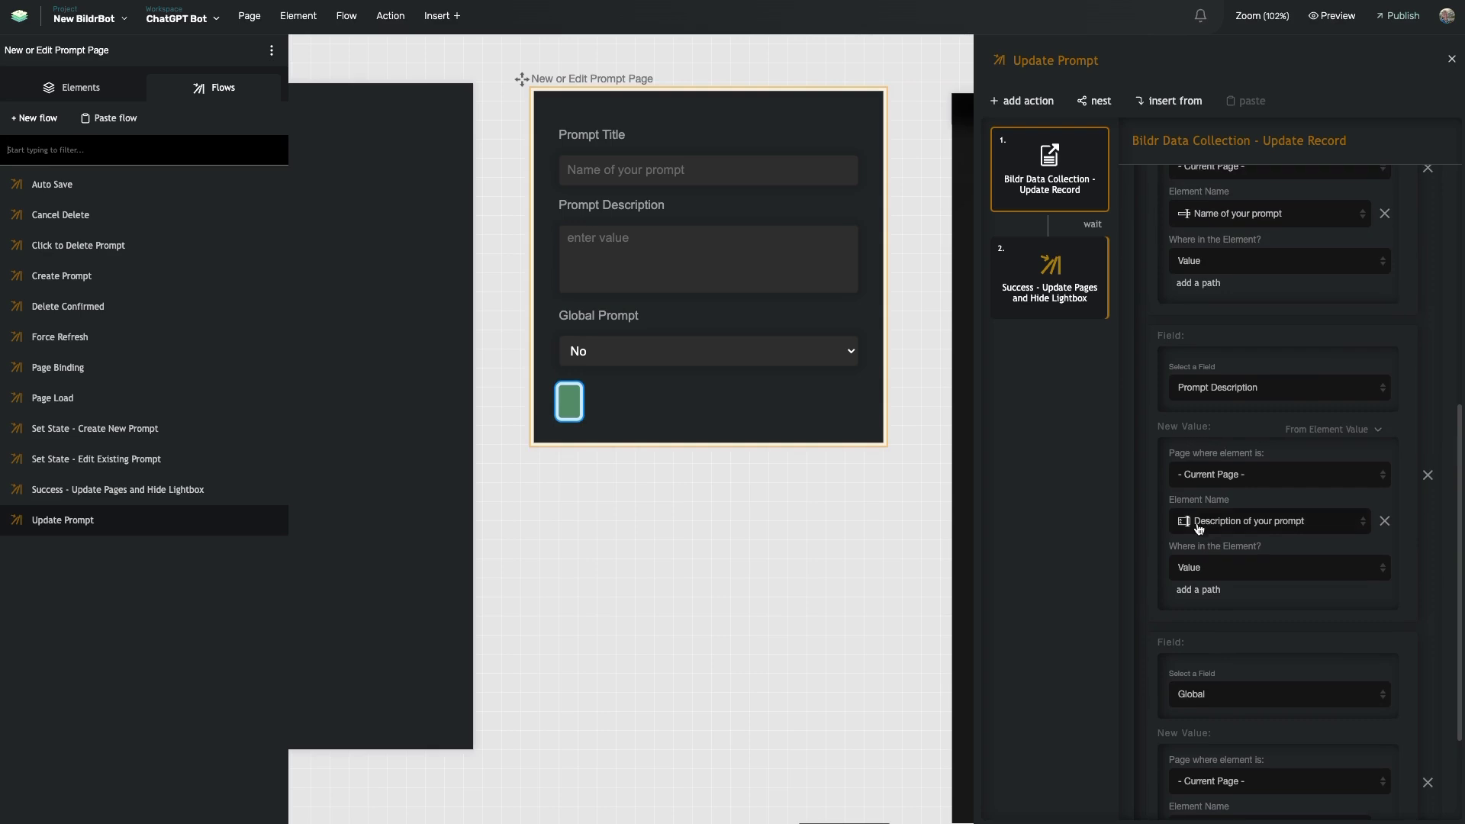
scroll(1193, 258, "up", 6)
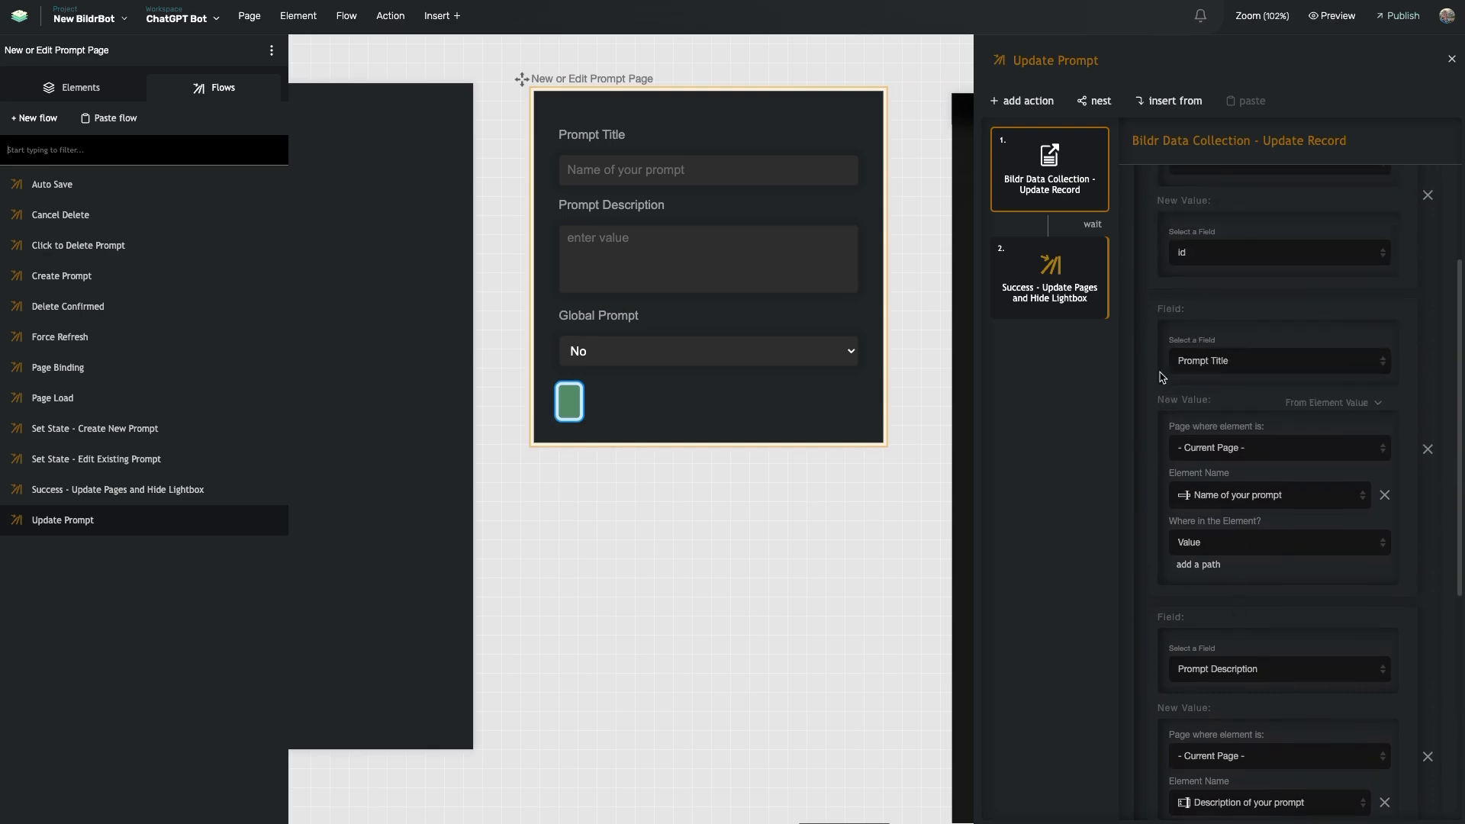
mouse_move(1203, 359)
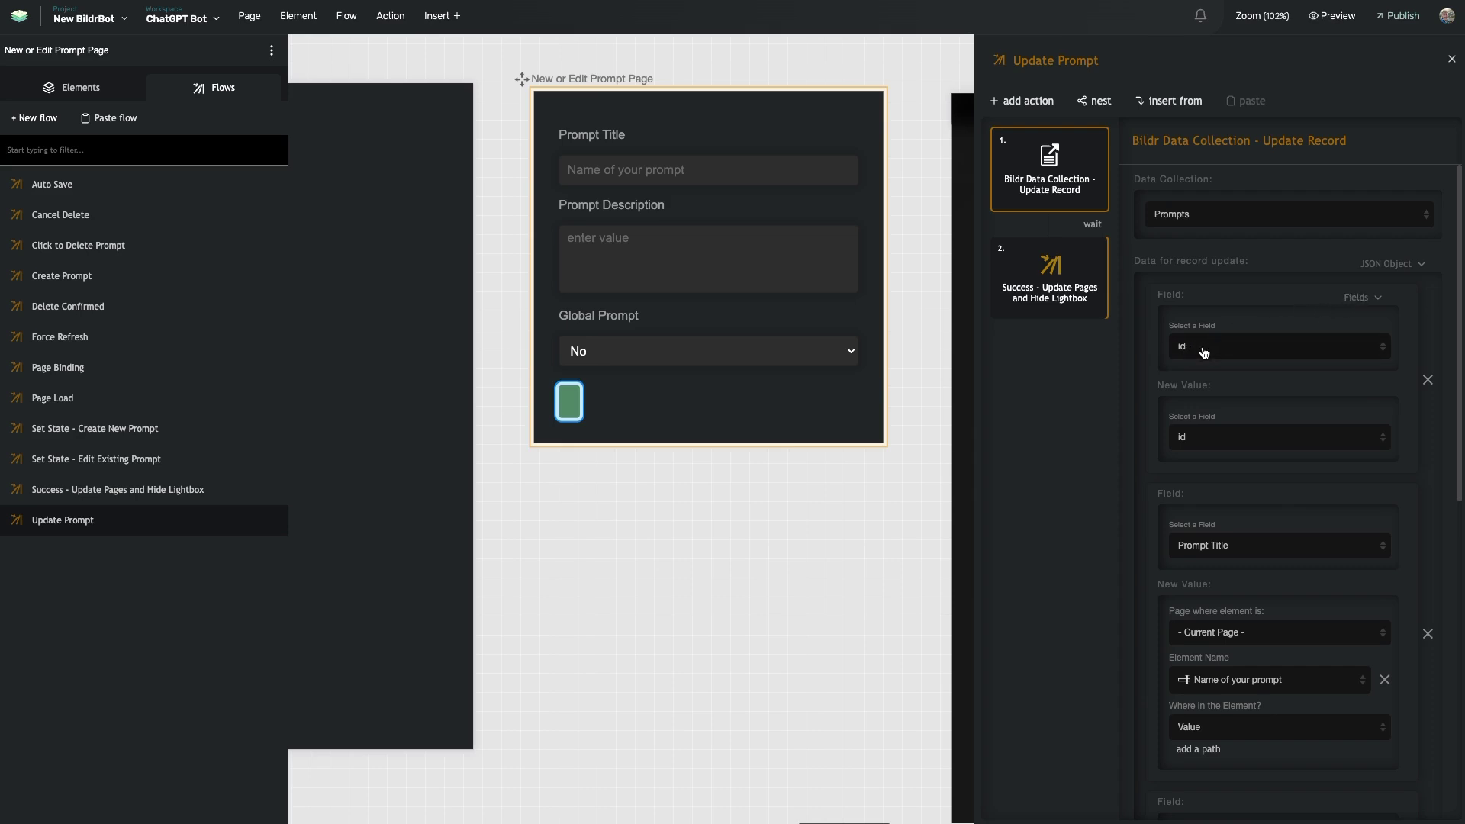
mouse_move(1313, 394)
Step: Open the Create Prompt flow of the New or Edit Prompt Page and examine its Create Record field mappings
scroll(651, 393, "left", 10)
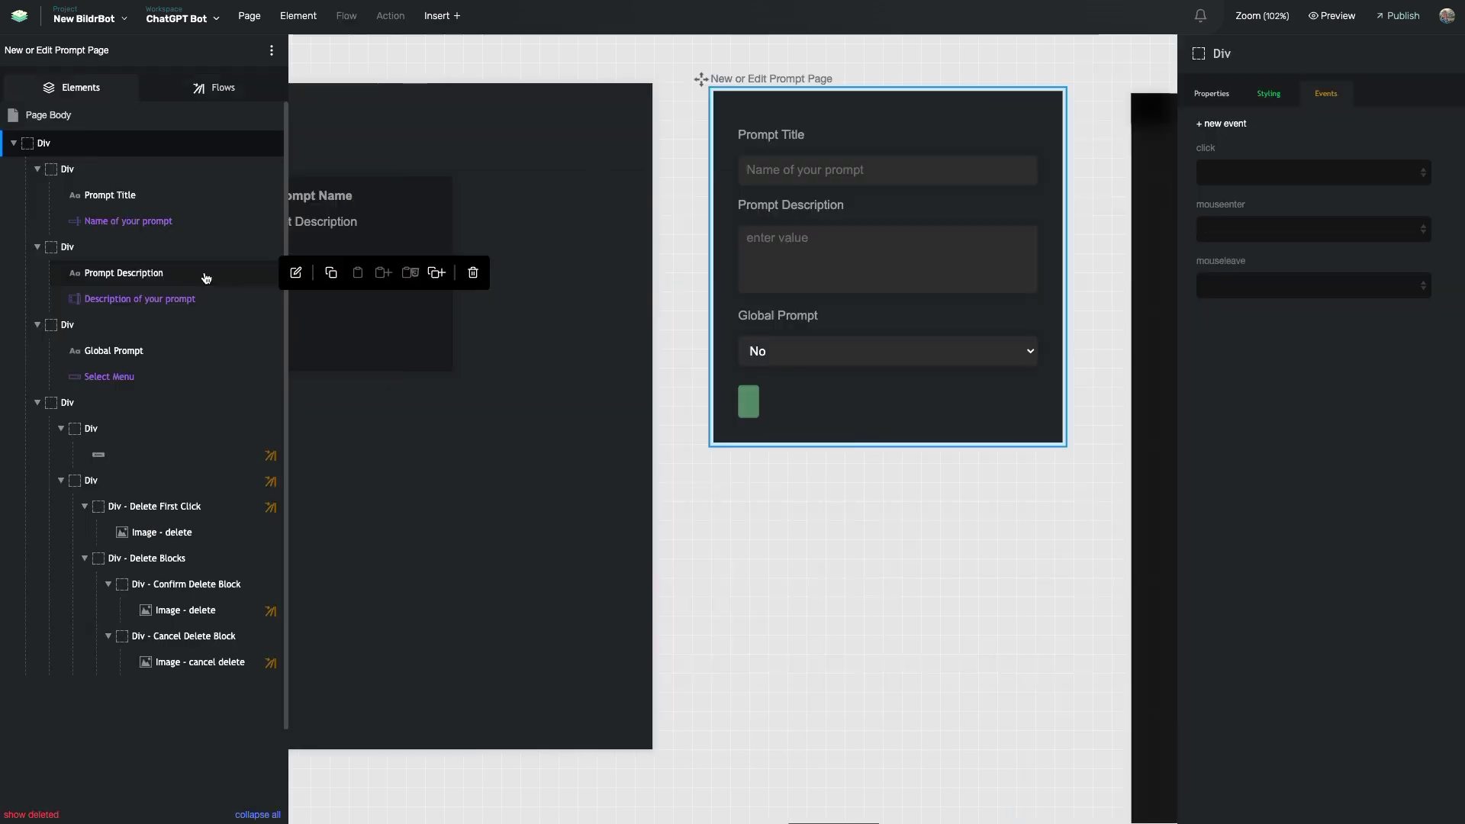
left_click(219, 89)
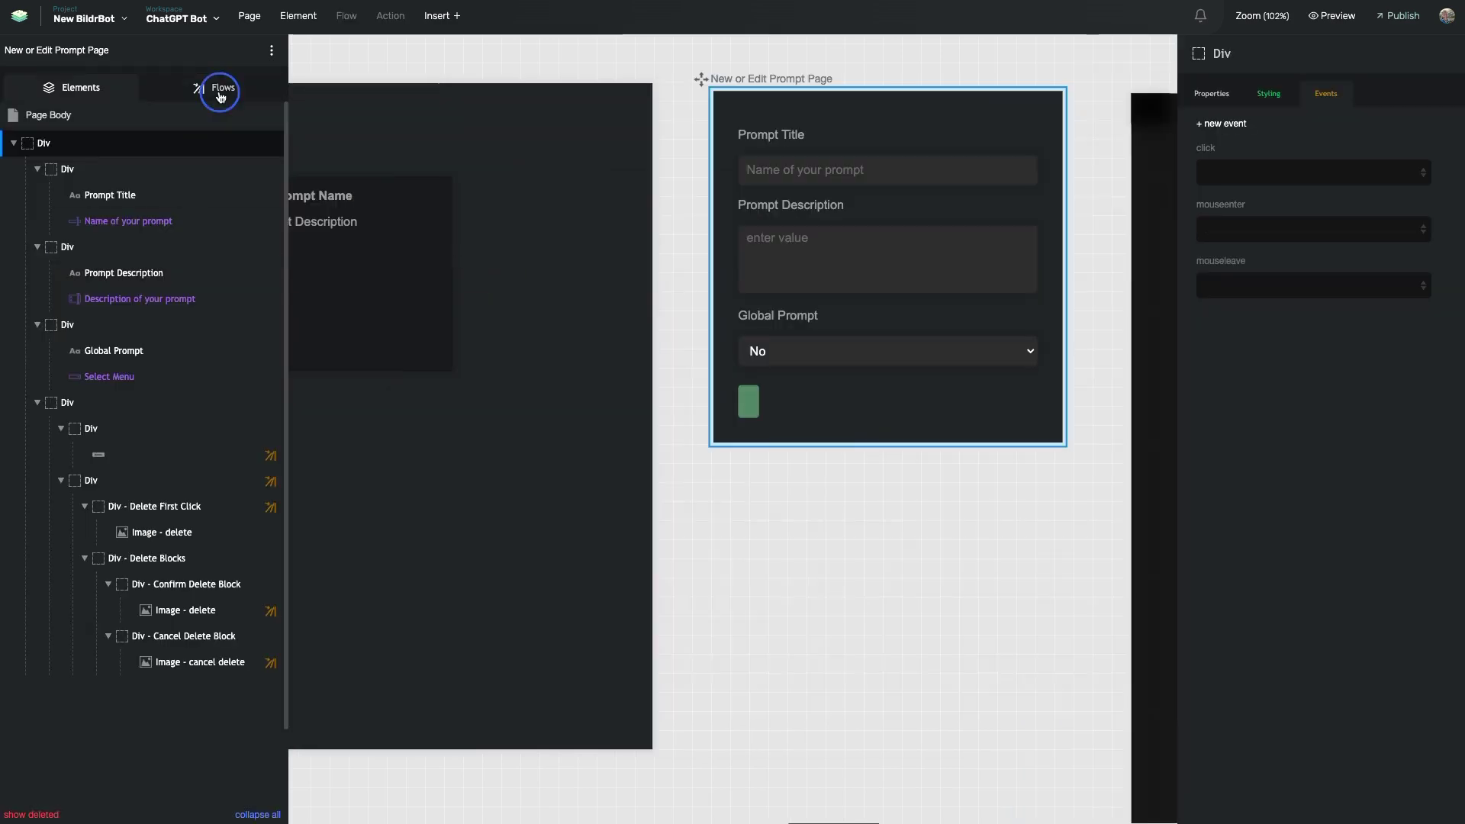
left_click(92, 270)
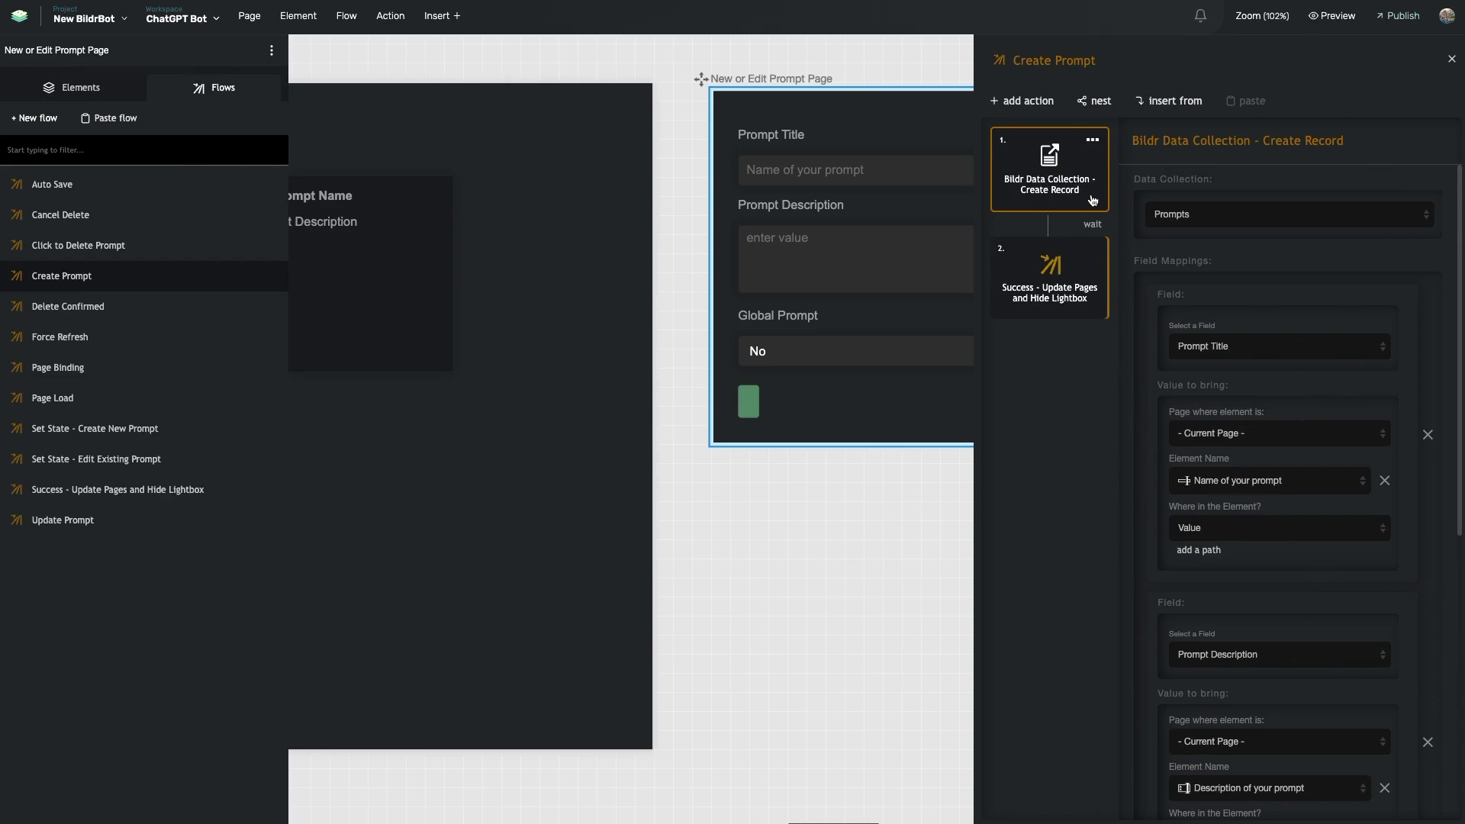
scroll(1164, 249, "down", 1)
scroll(1163, 249, "down", 6)
scroll(1168, 351, "up", 7)
scroll(1200, 264, "down", 1)
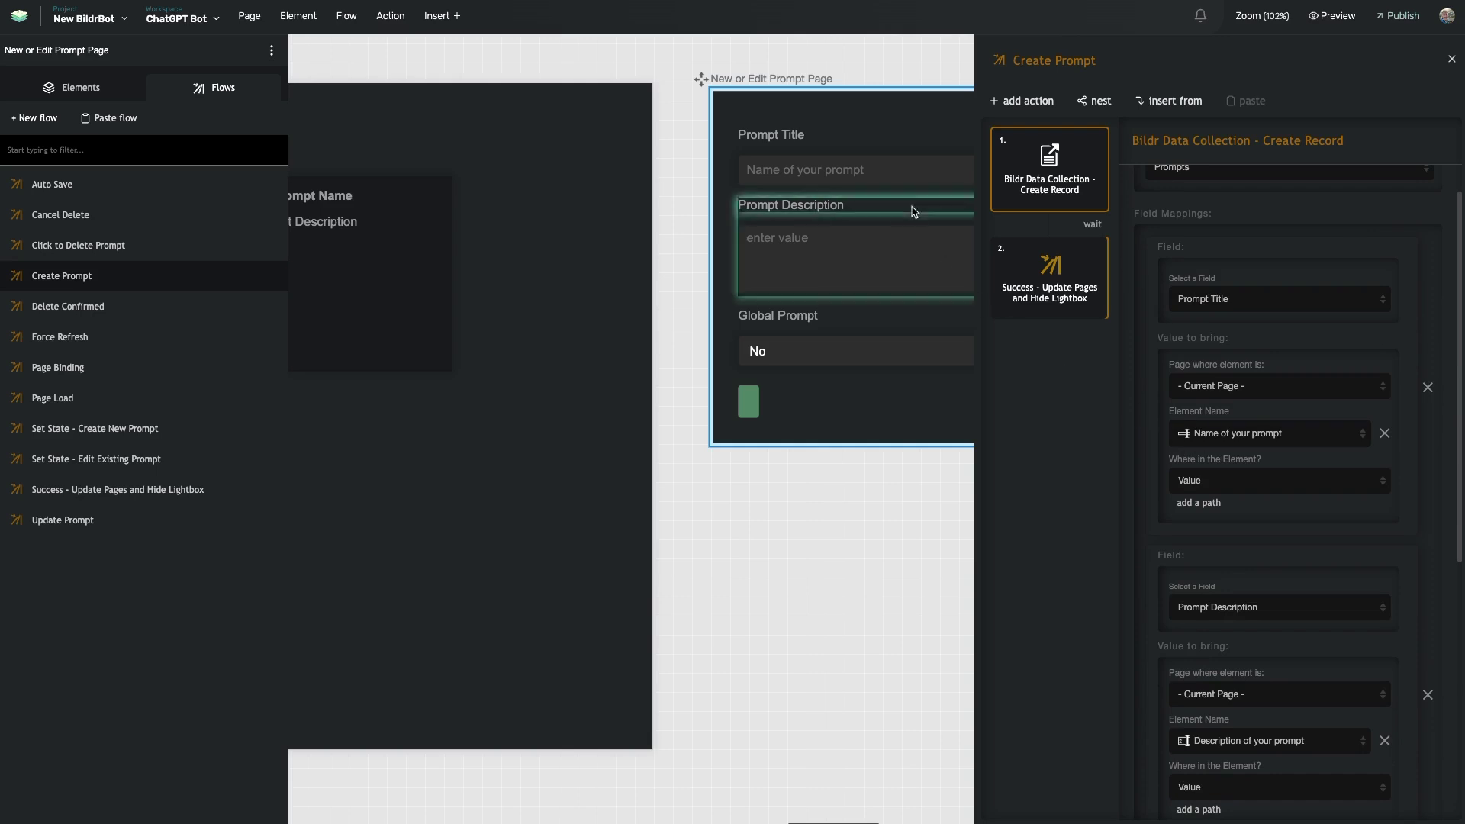
scroll(1167, 489, "down", 1)
scroll(1161, 492, "down", 1)
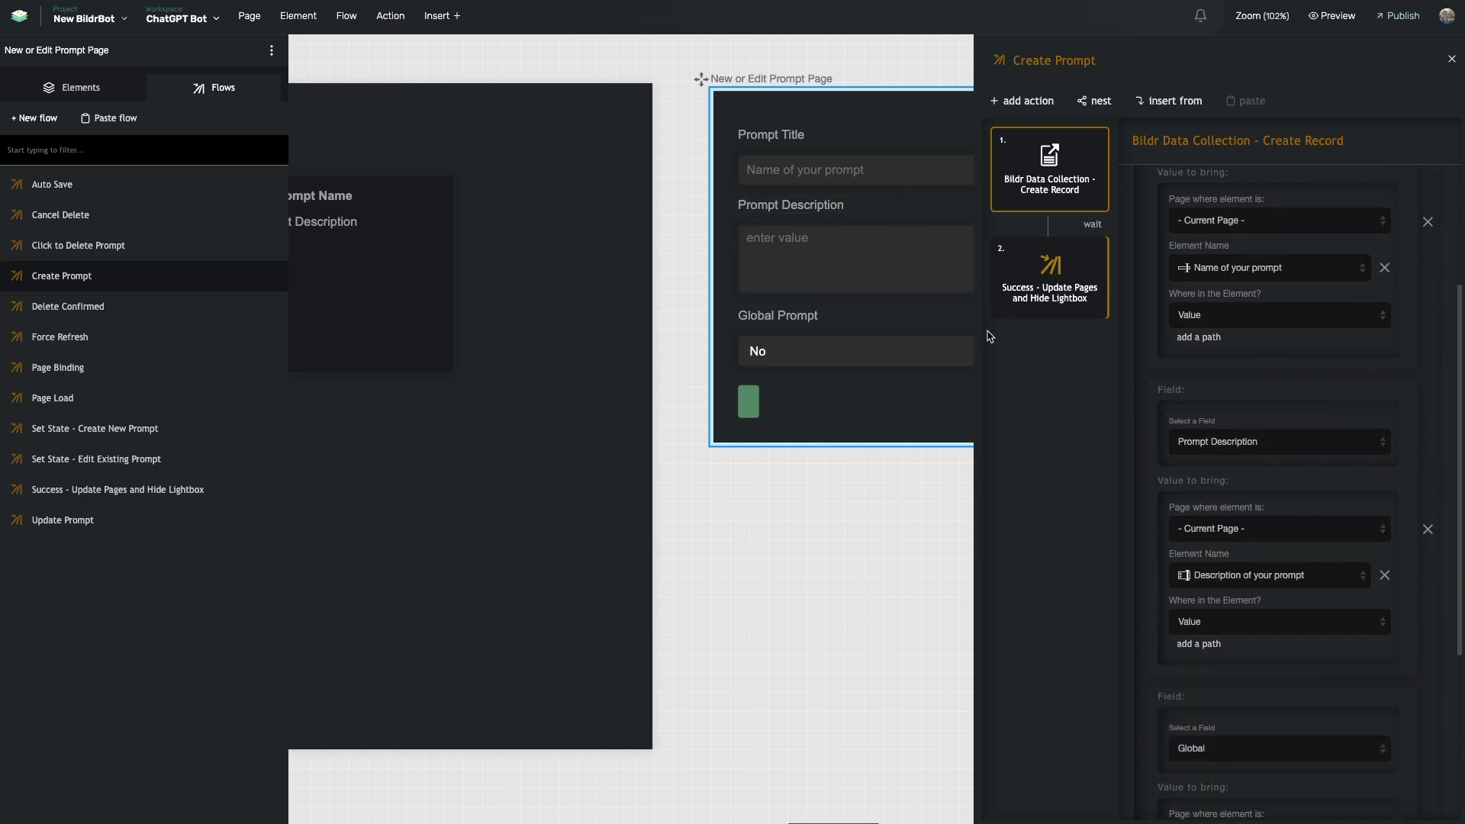
scroll(1106, 445, "down", 4)
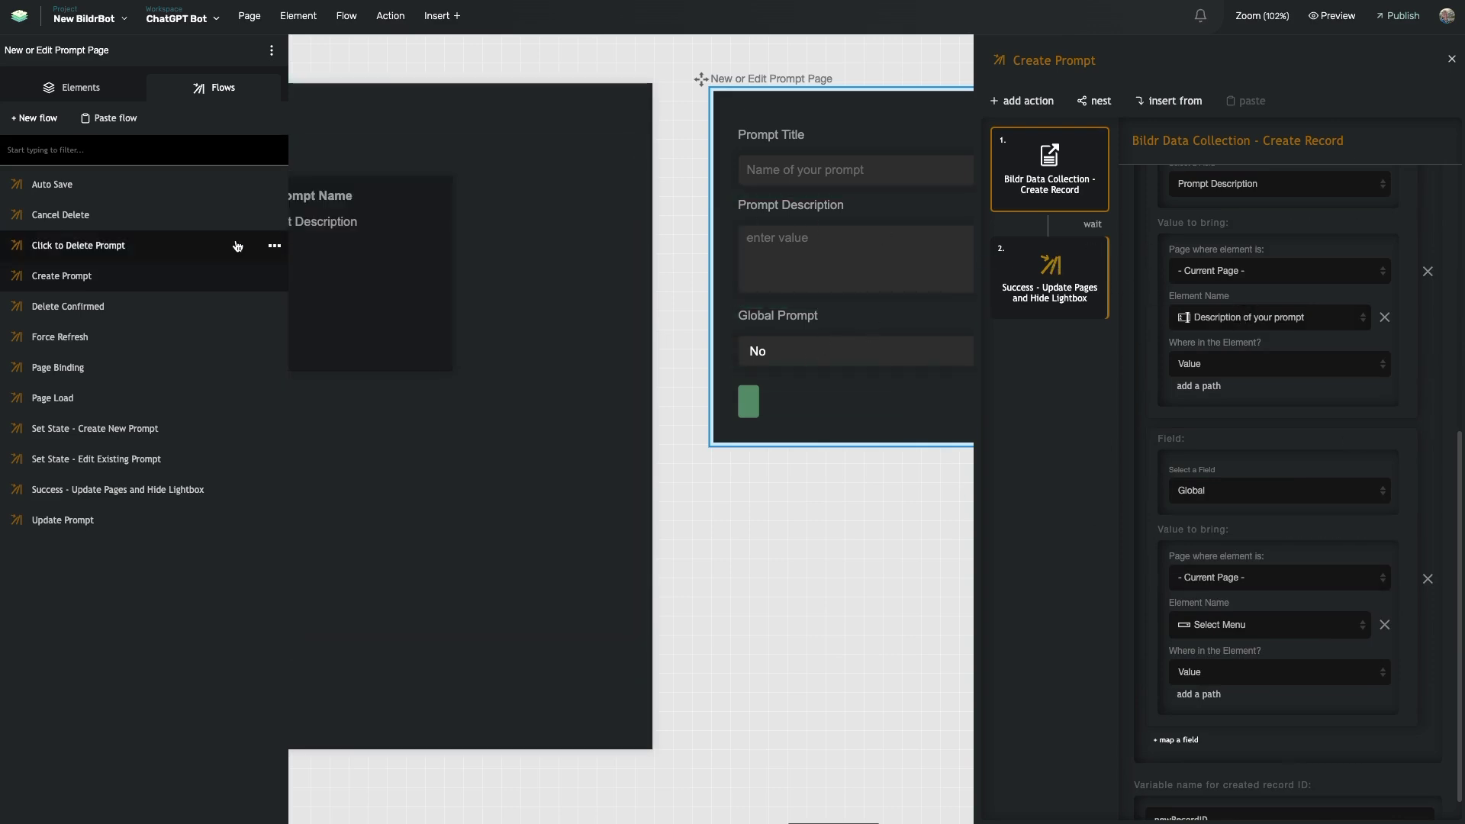
Step: Open the Success - Update Pages and Hide Lightbox flow from Update Prompt and inspect both of its Run flow on page actions
left_click(133, 517)
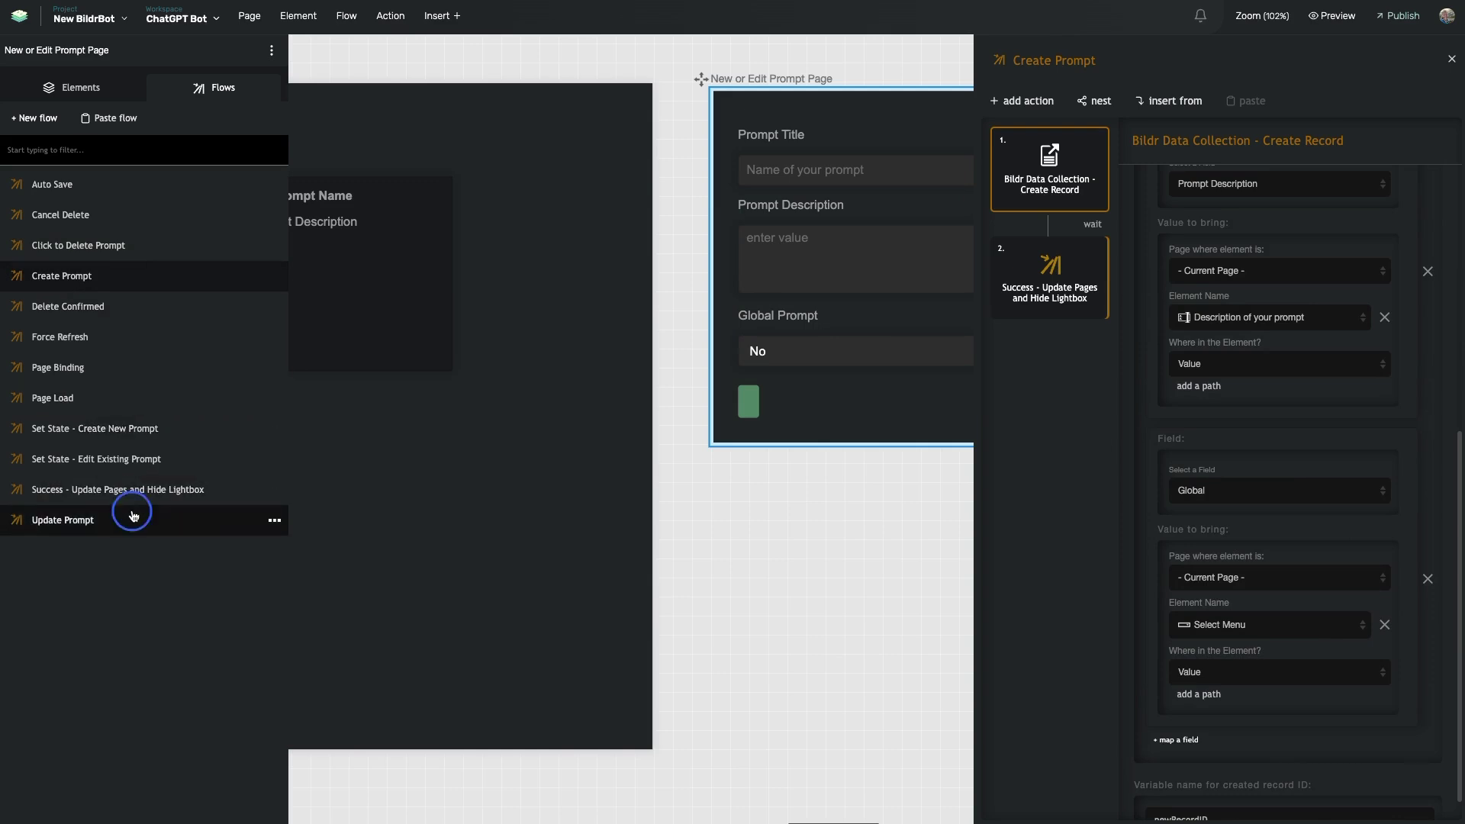
left_click(1070, 304)
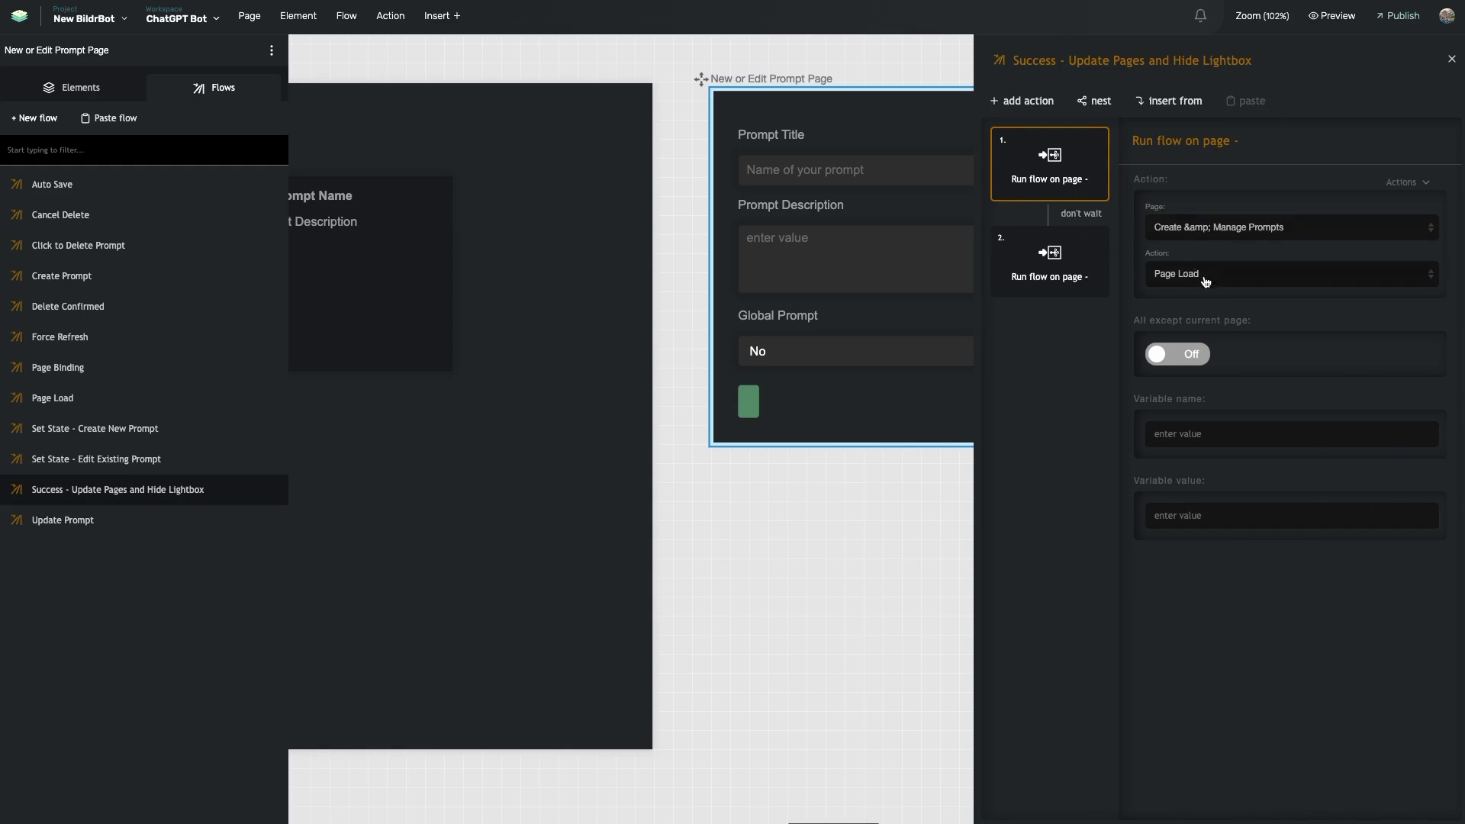
scroll(598, 222, "left", 3)
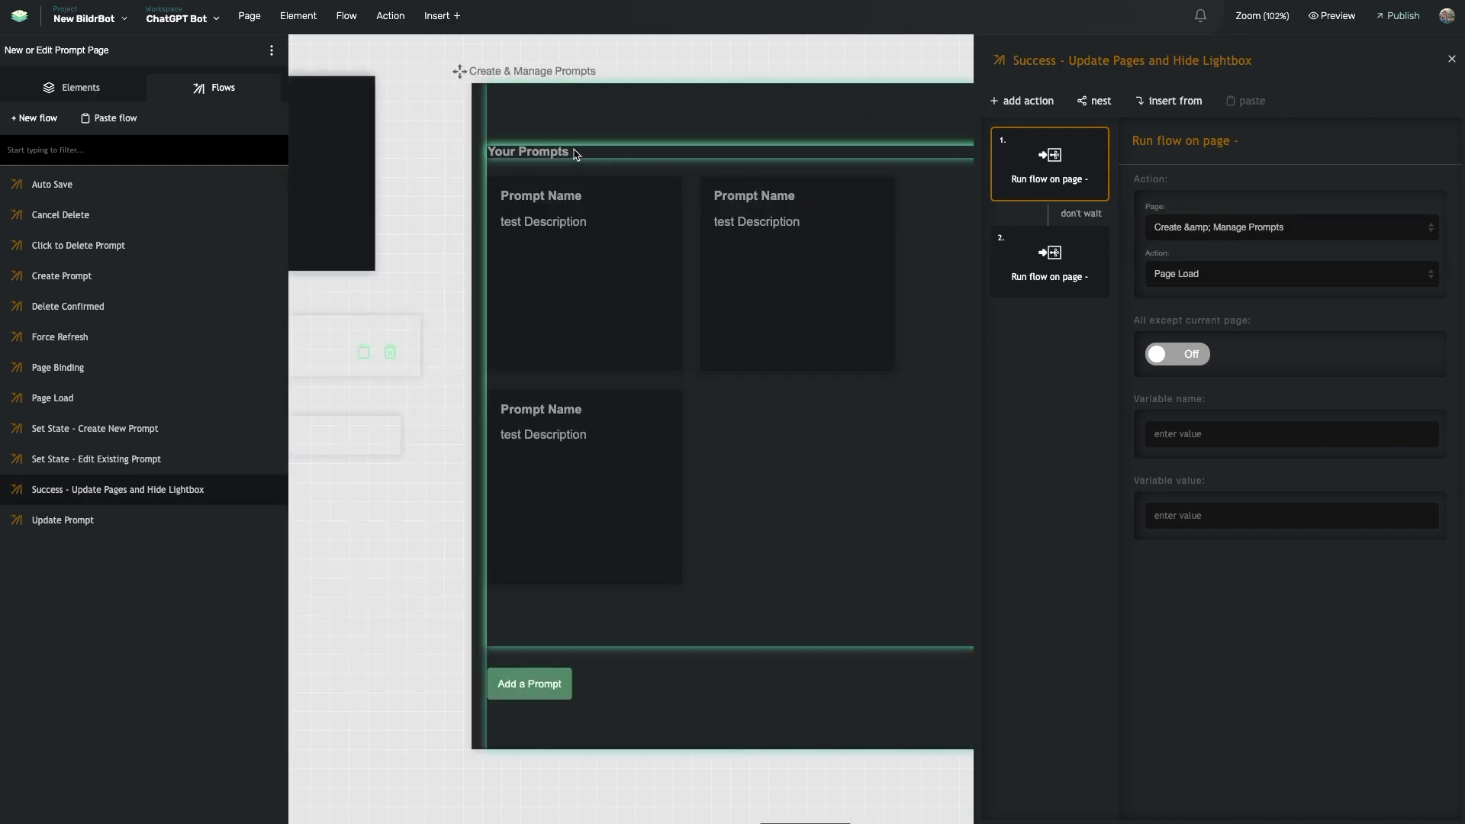
left_click(1042, 276)
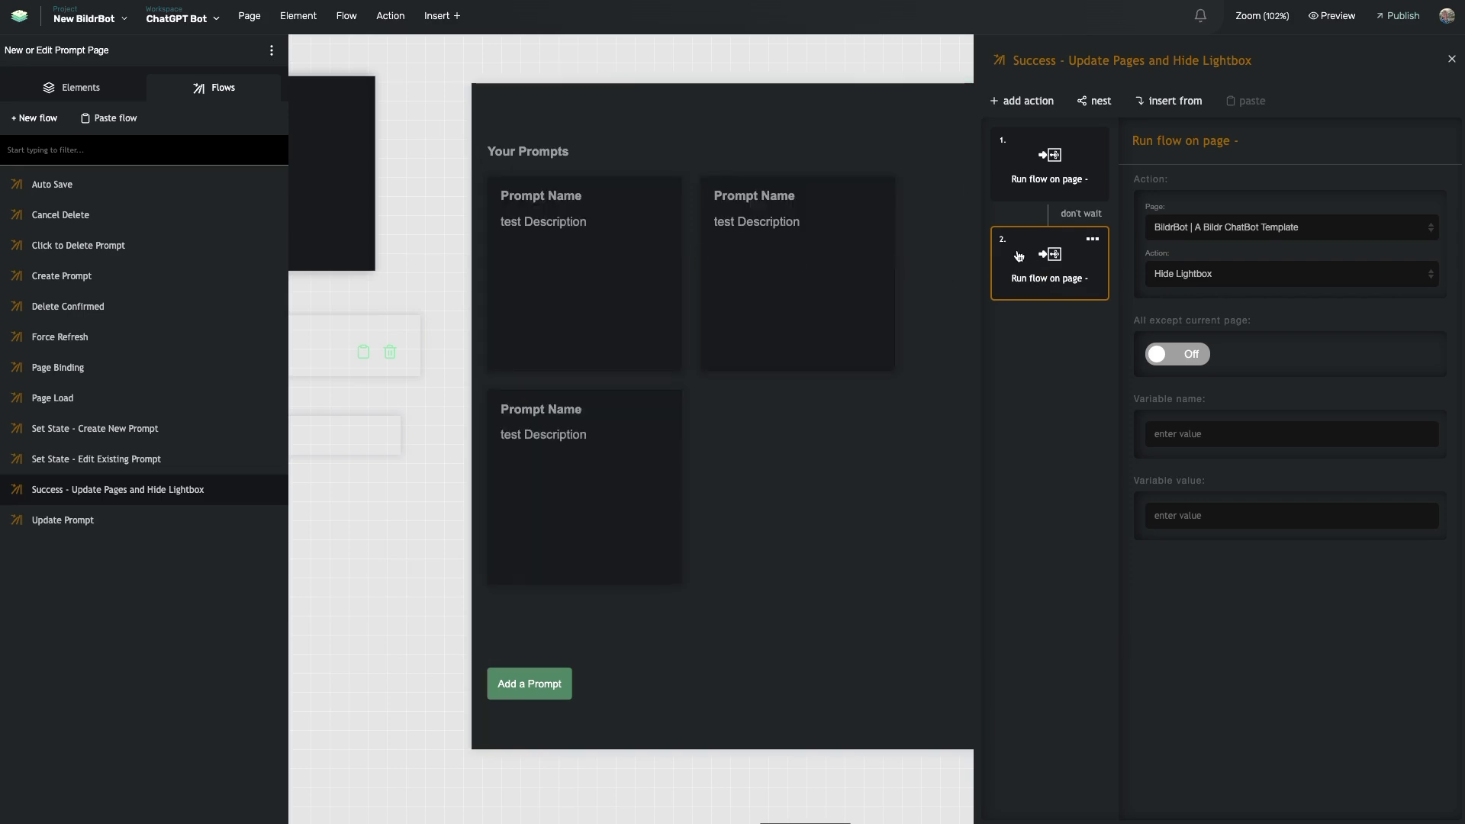
left_click(1048, 191)
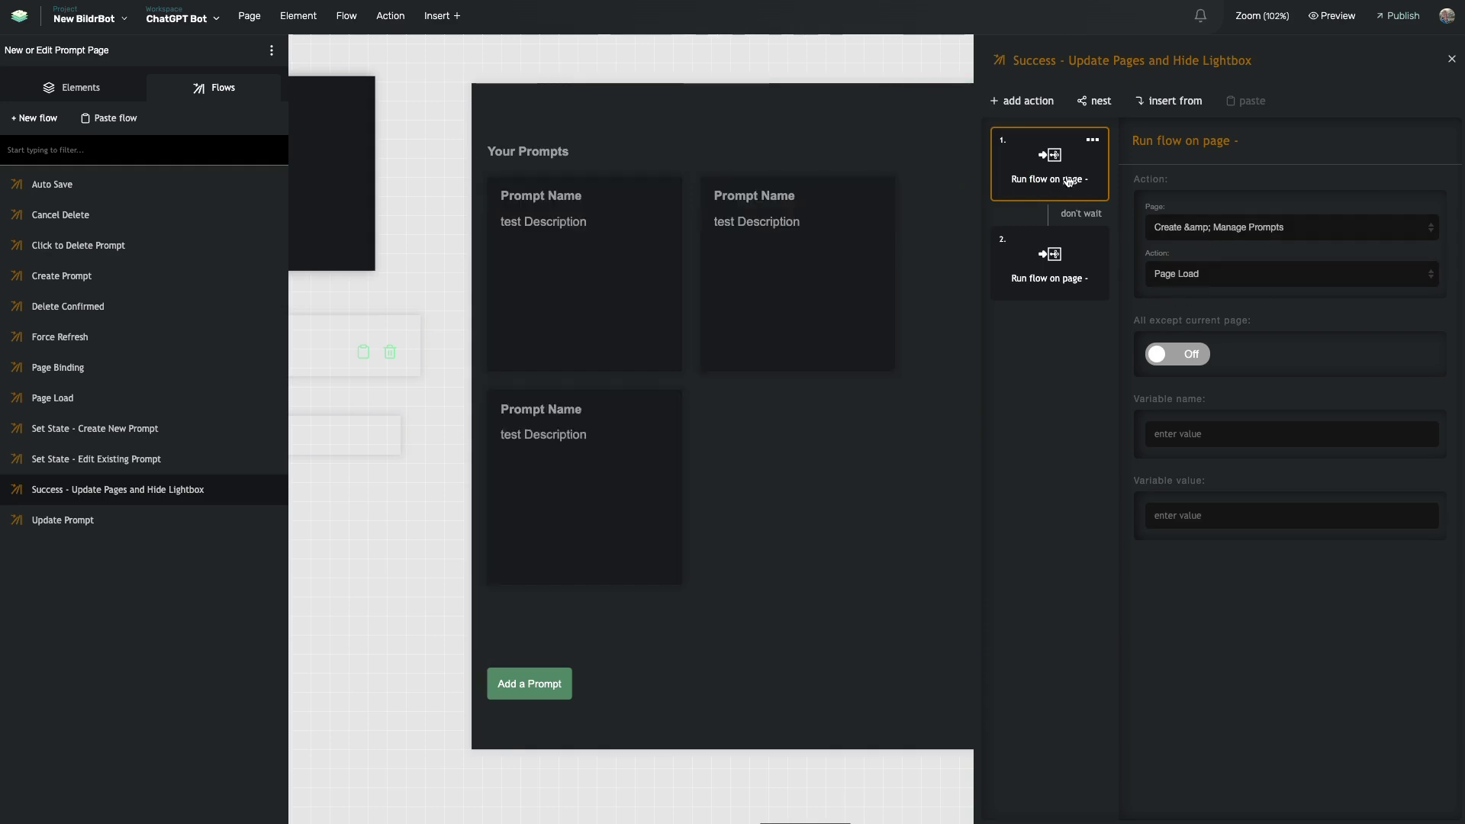
Step: Examine the data listener of the Create & Manage Prompts page and look over the main BildrBot page
left_click(563, 125)
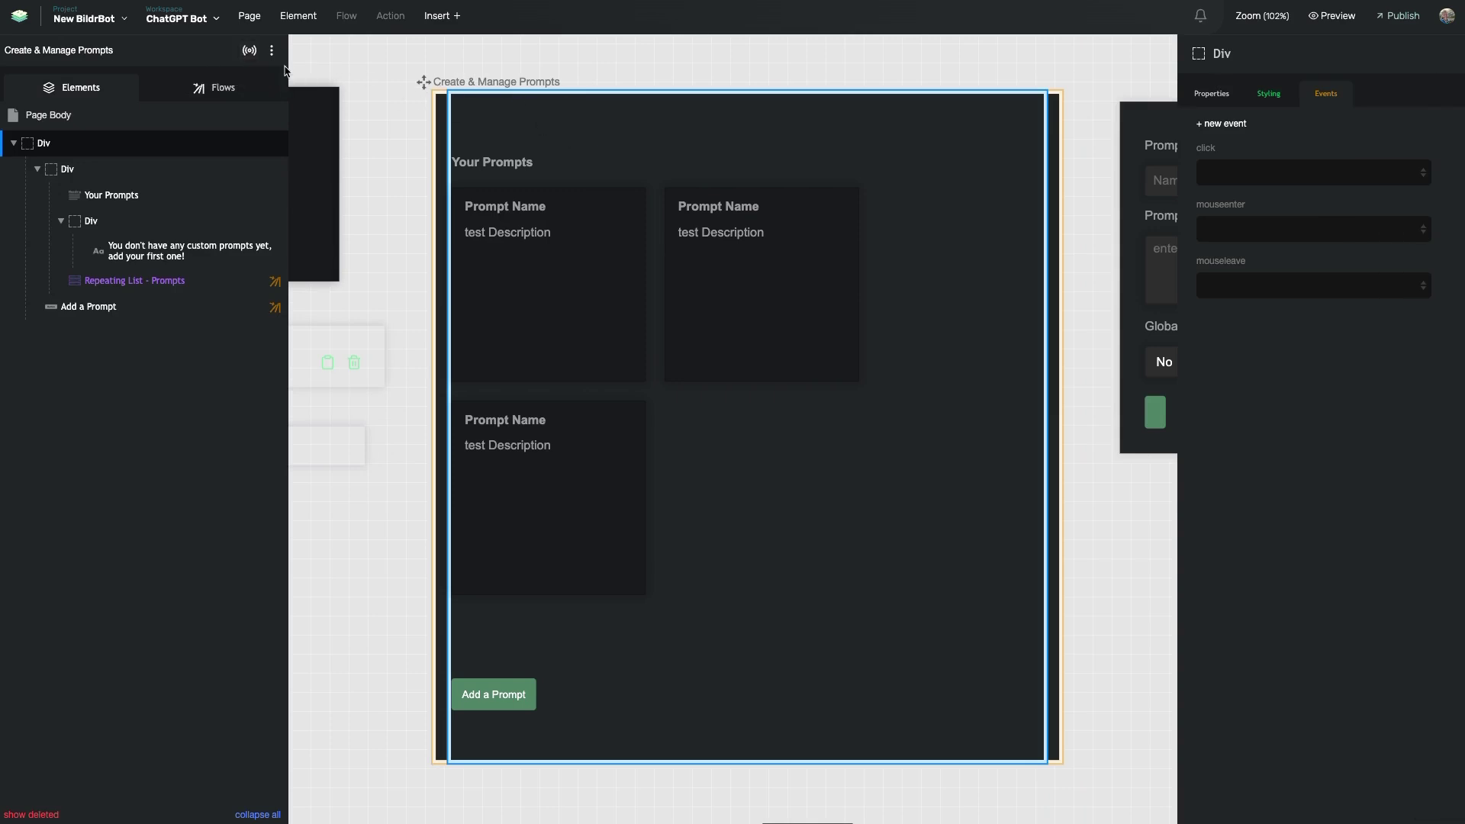
left_click(251, 53)
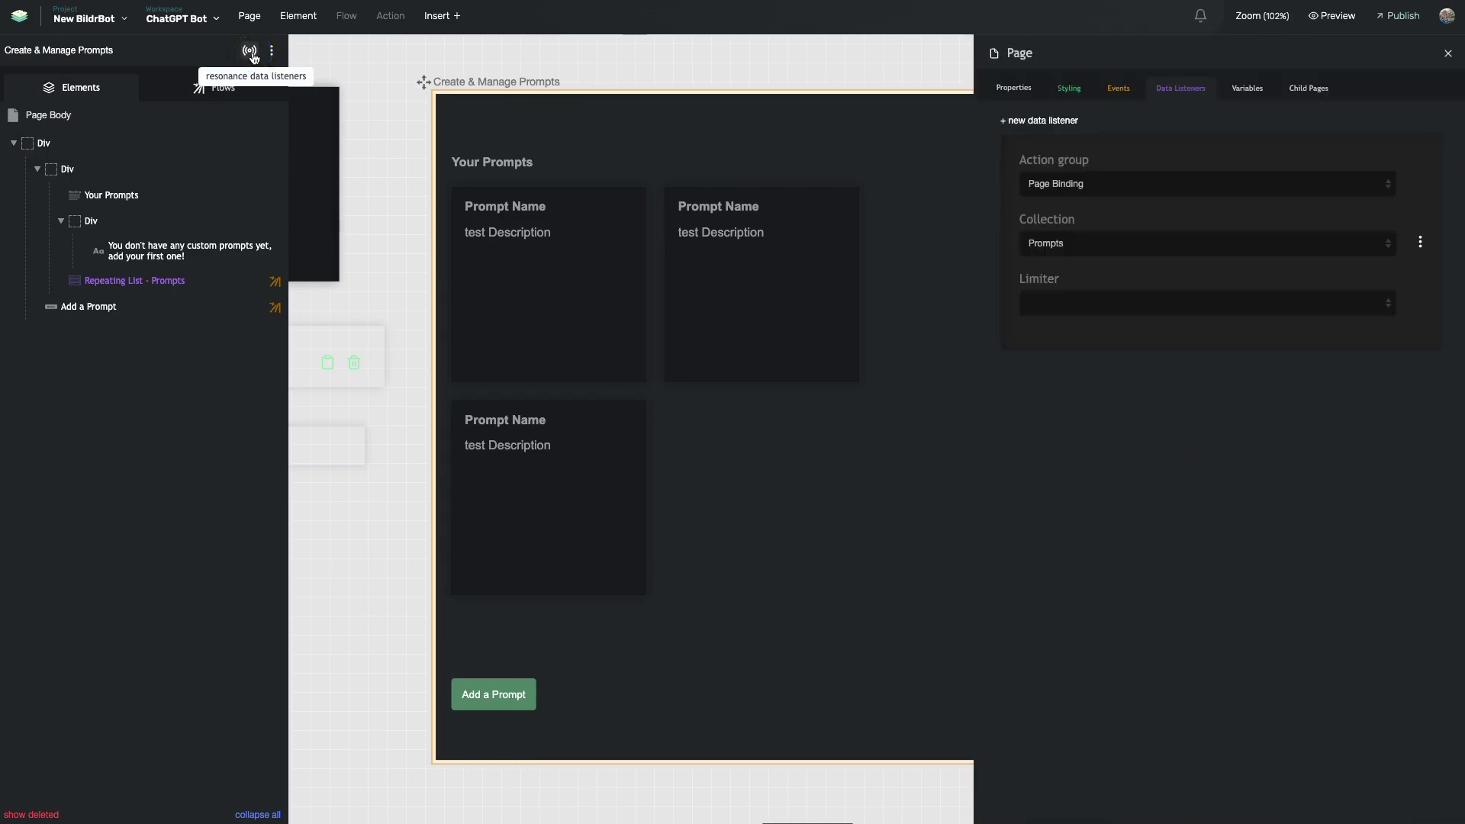
scroll(450, 76, "left", 10)
scroll(534, 80, "down", 3)
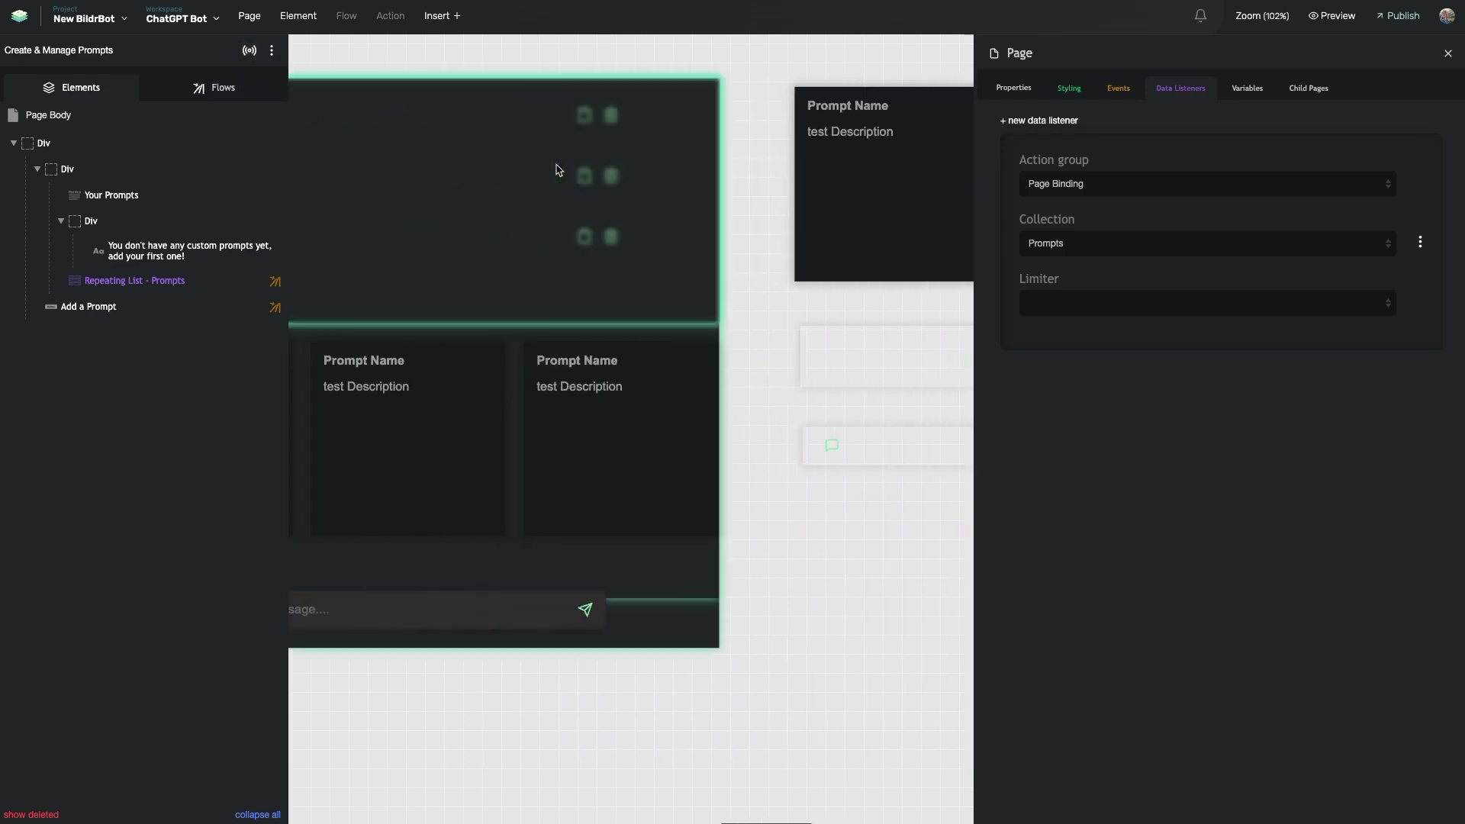
scroll(725, 168, "left", 5)
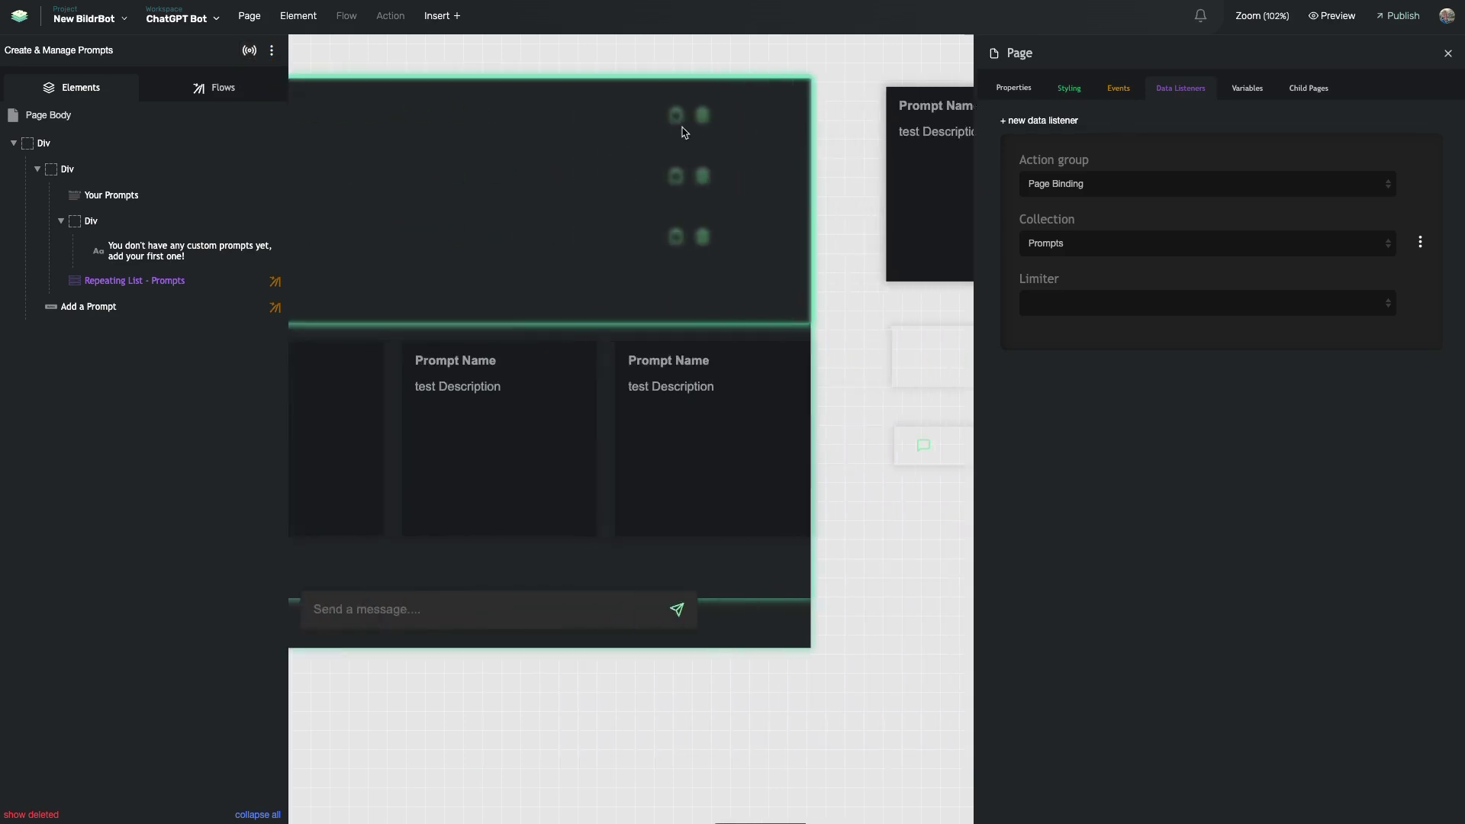
scroll(541, 160, "left", 12)
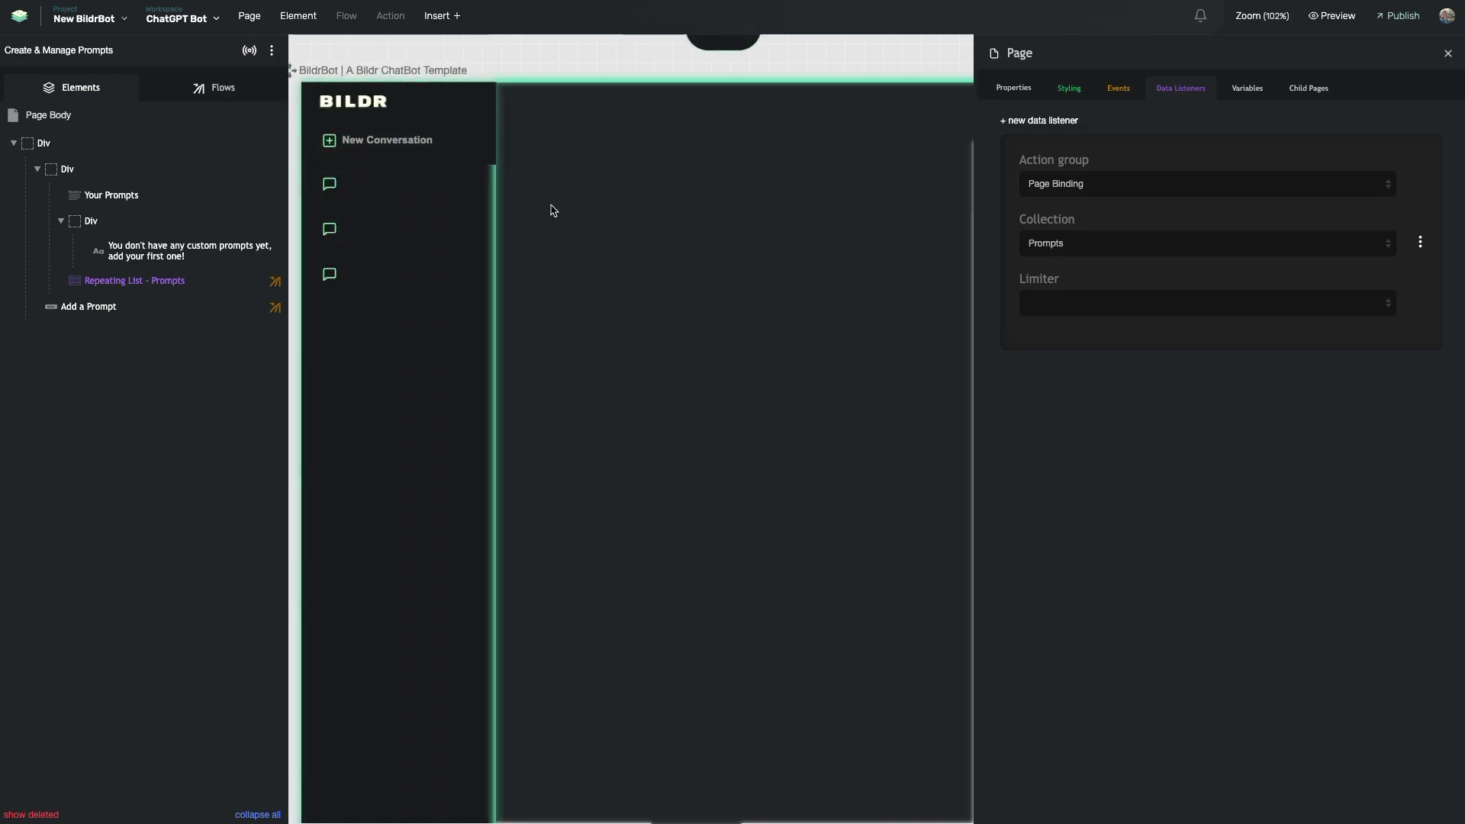
scroll(588, 190, "right", 10)
scroll(586, 185, "right", 8)
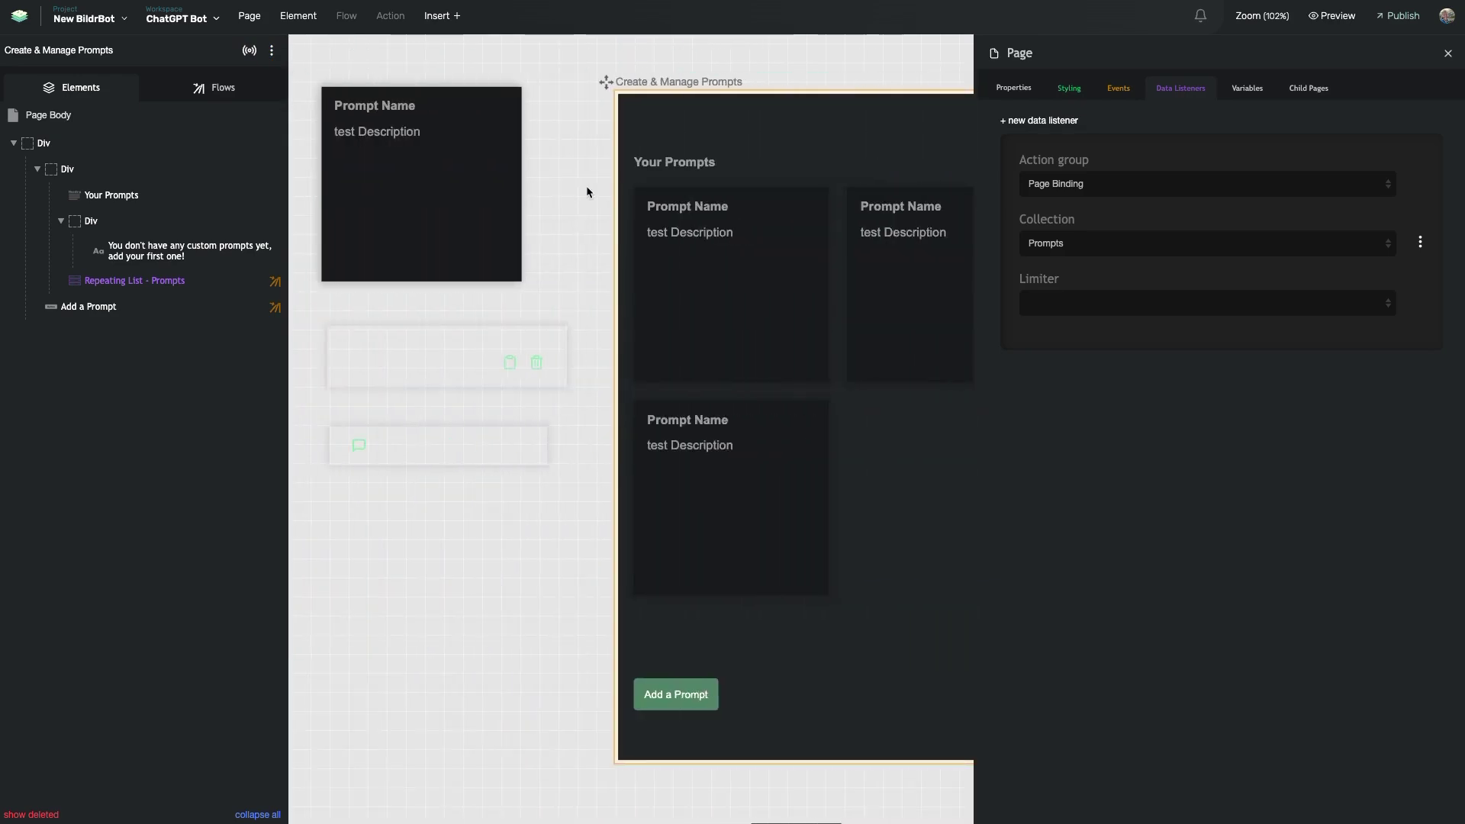
scroll(586, 185, "right", 4)
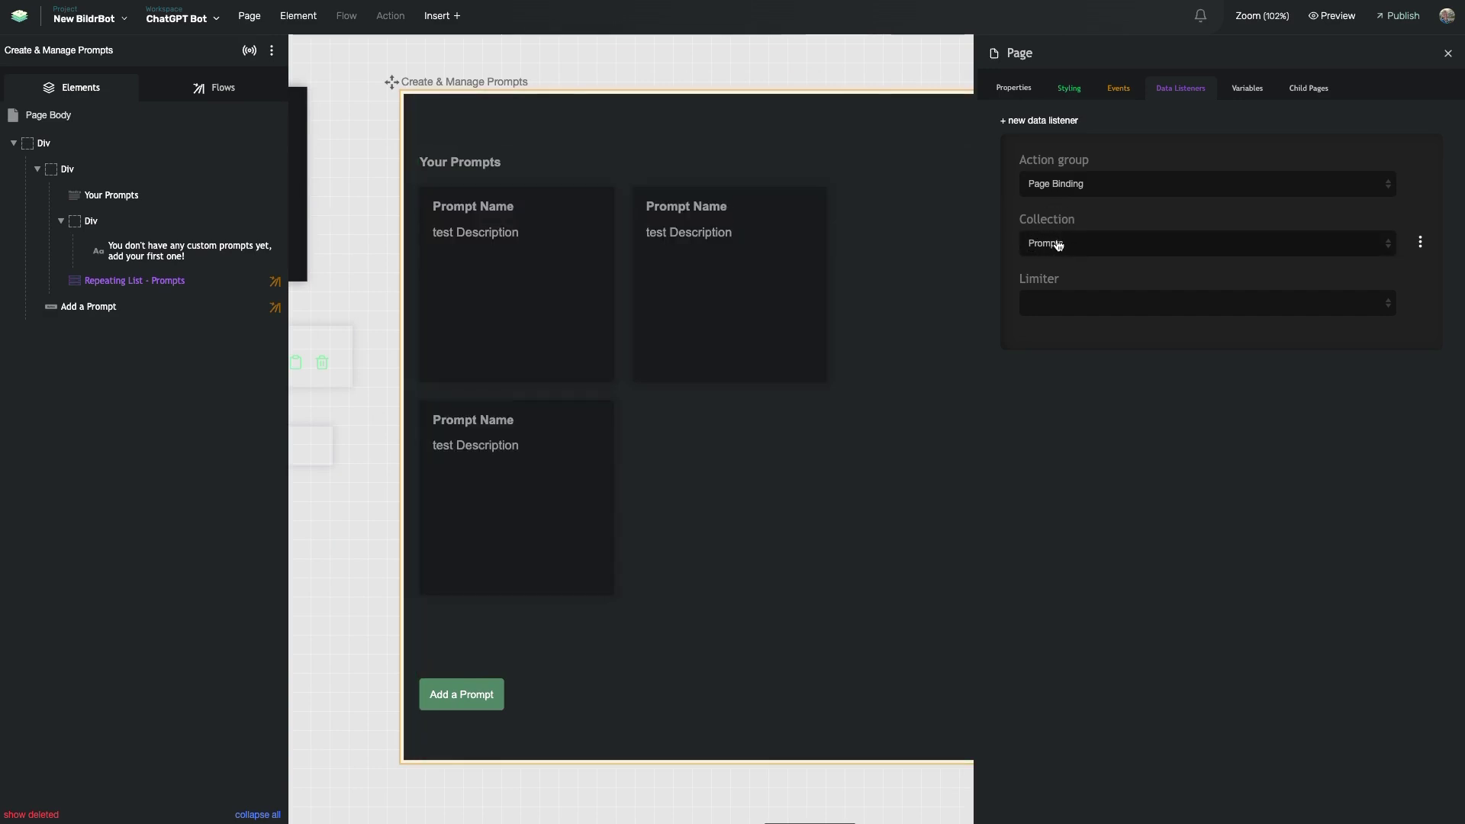
scroll(932, 216, "right", 3)
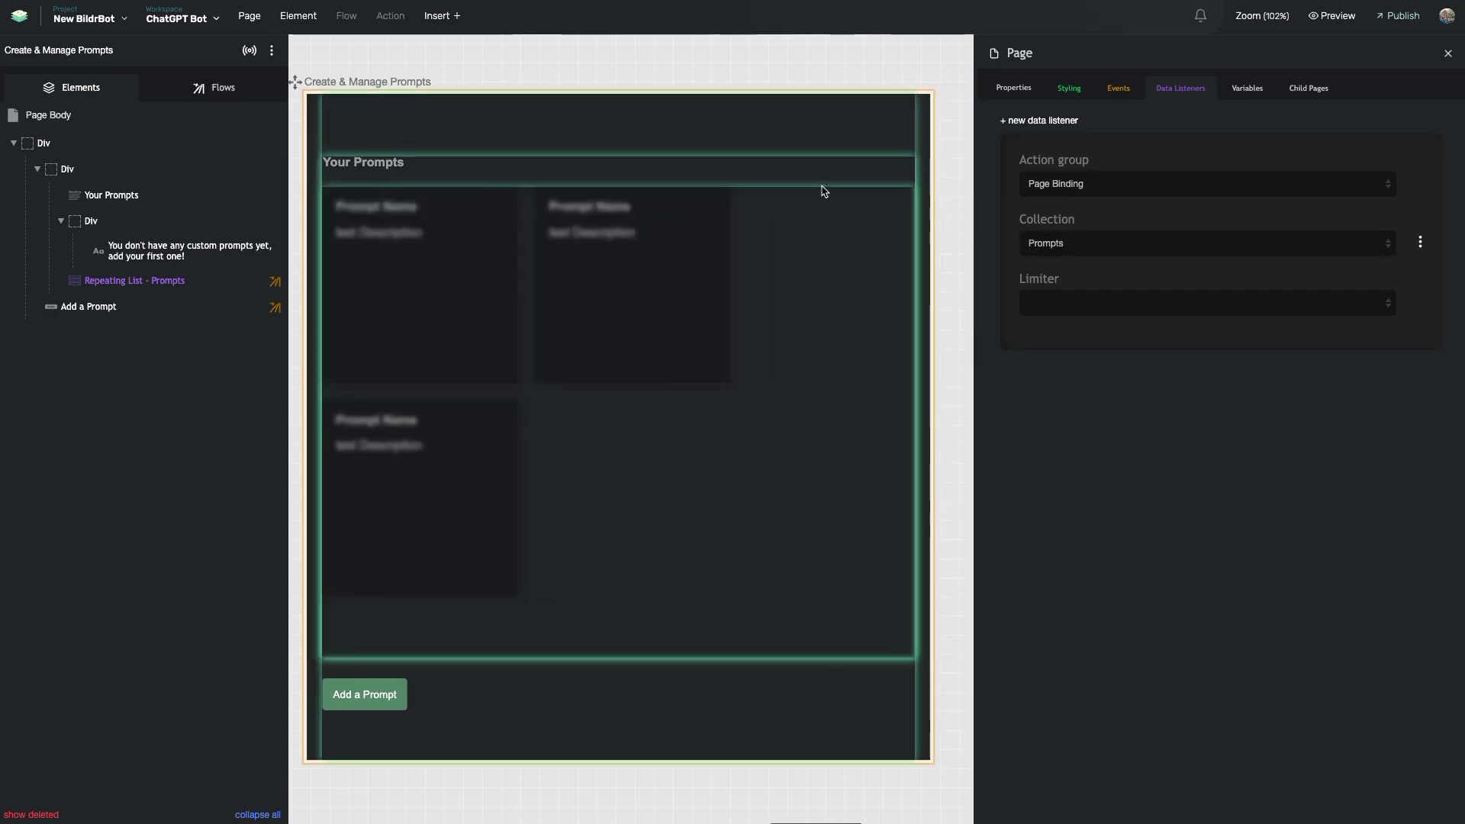
Step: Display the flow list of the New or Edit Prompt Page
scroll(772, 410, "right", 3)
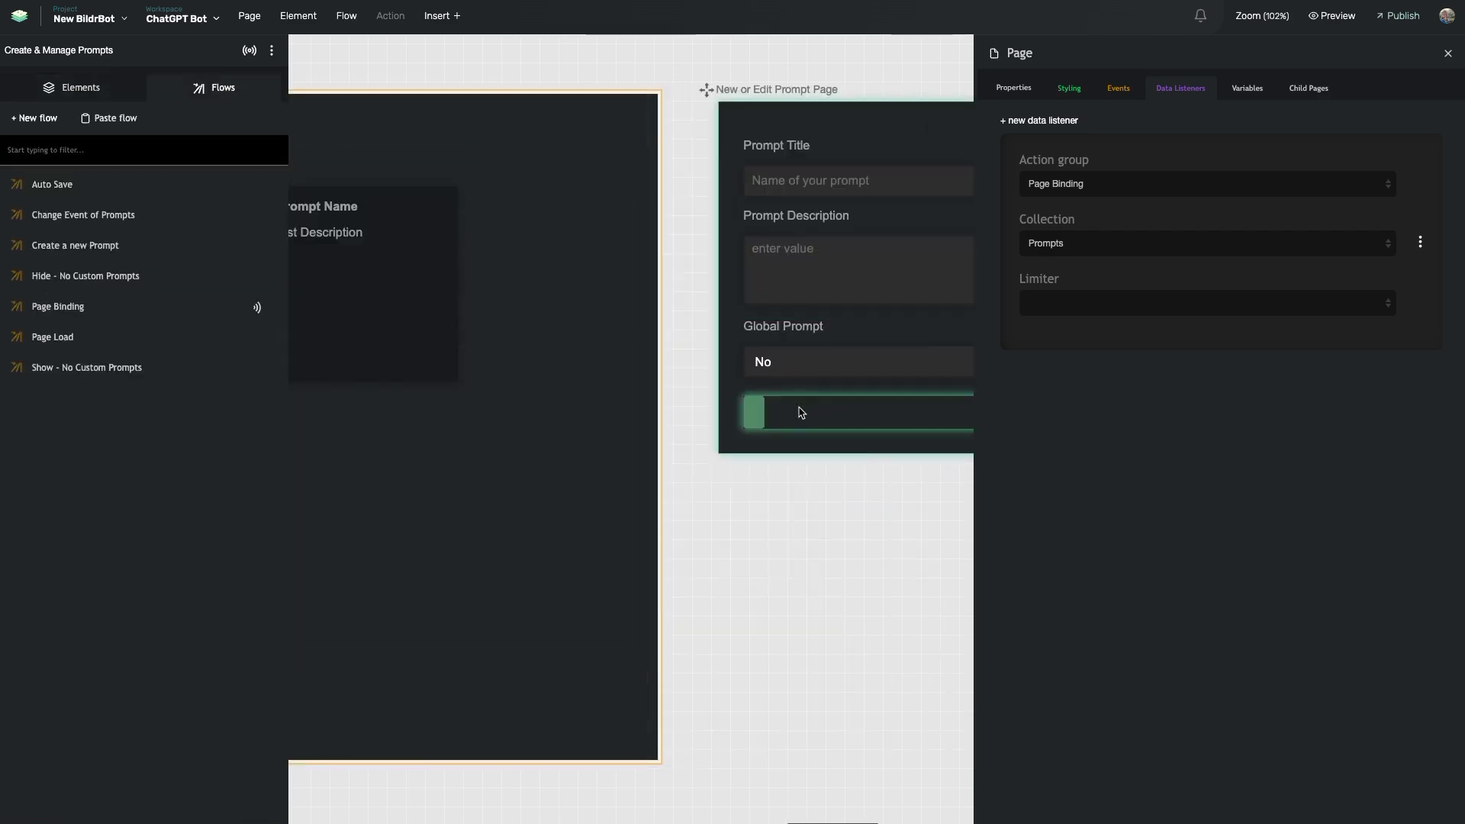
left_click(772, 410)
scroll(806, 362, "right", 3)
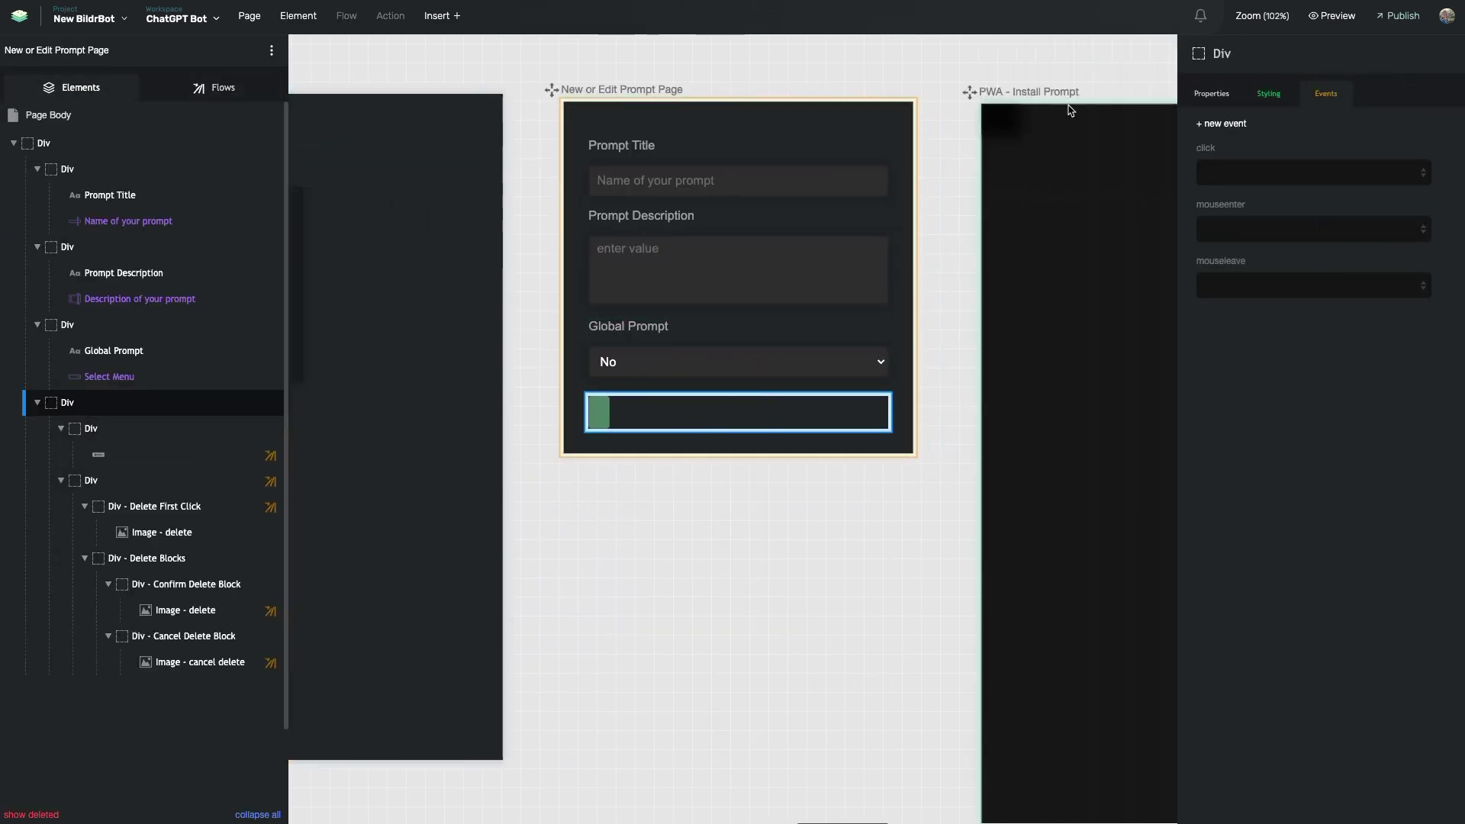
left_click(200, 108)
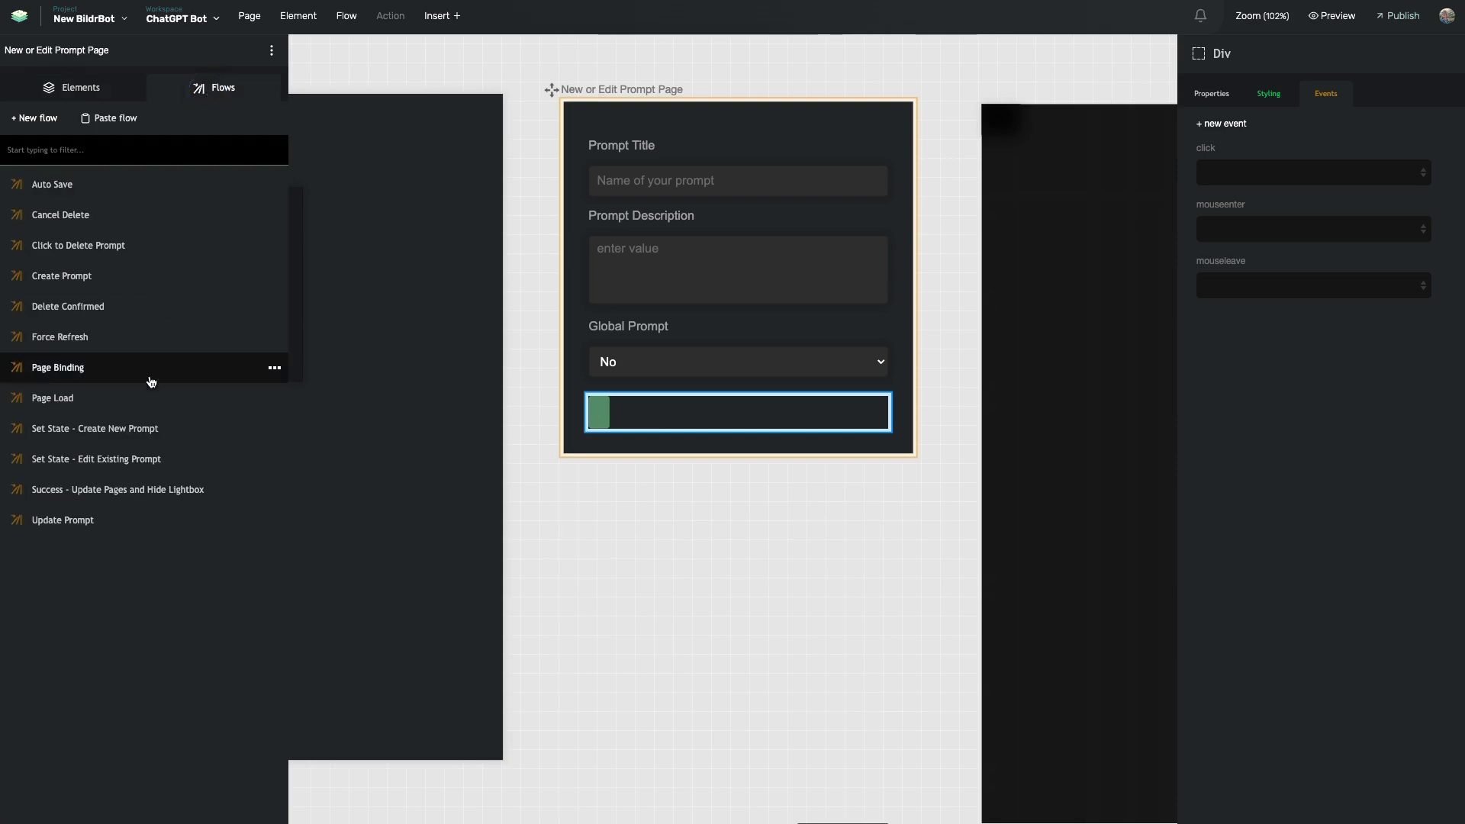
Step: Delete the first Run flow on page action, targeting Create & Manage Prompts, from the Success - Update Pages and Hide Lightbox flow
left_click(141, 411)
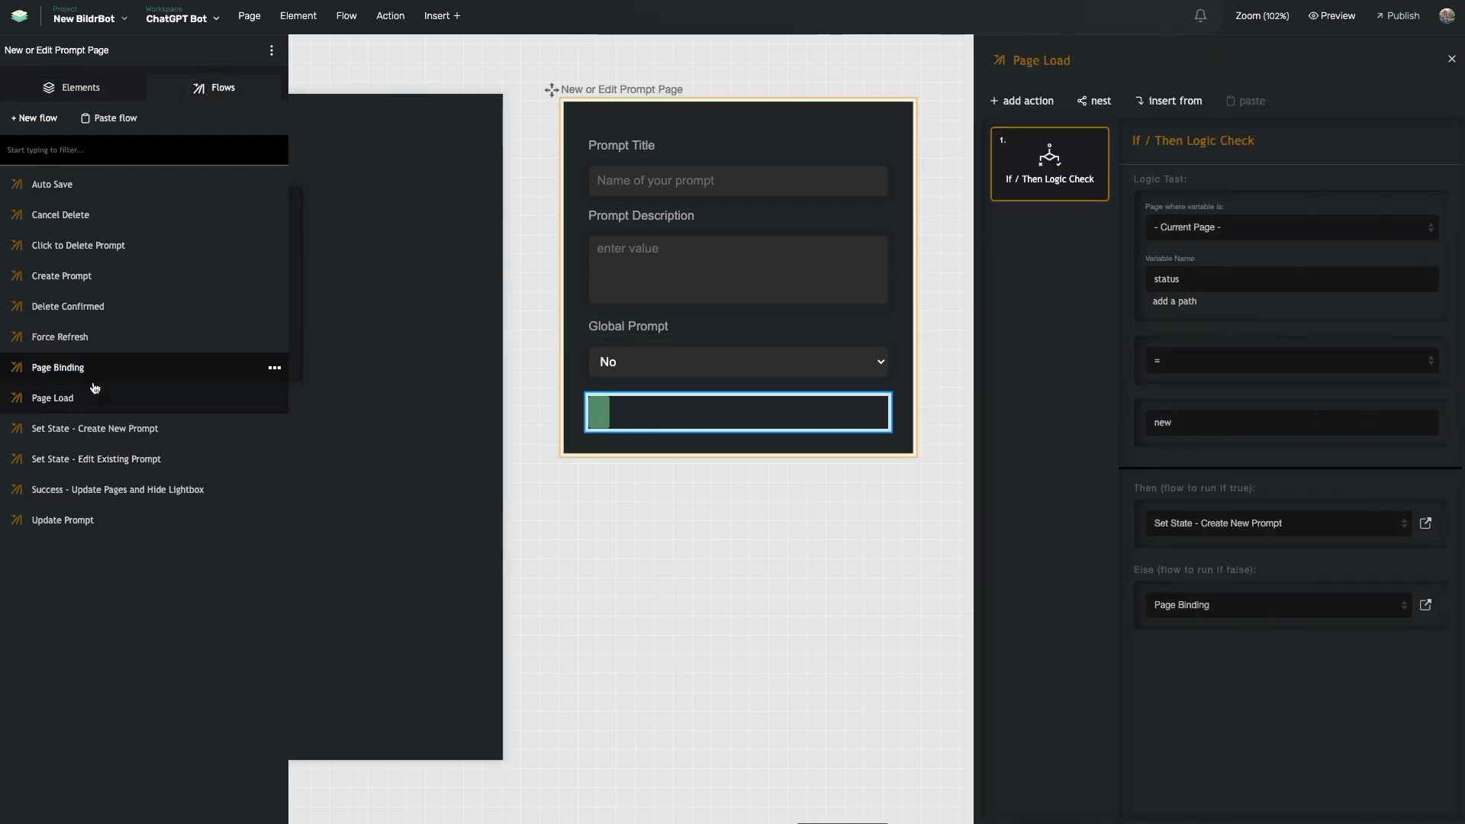
left_click(115, 489)
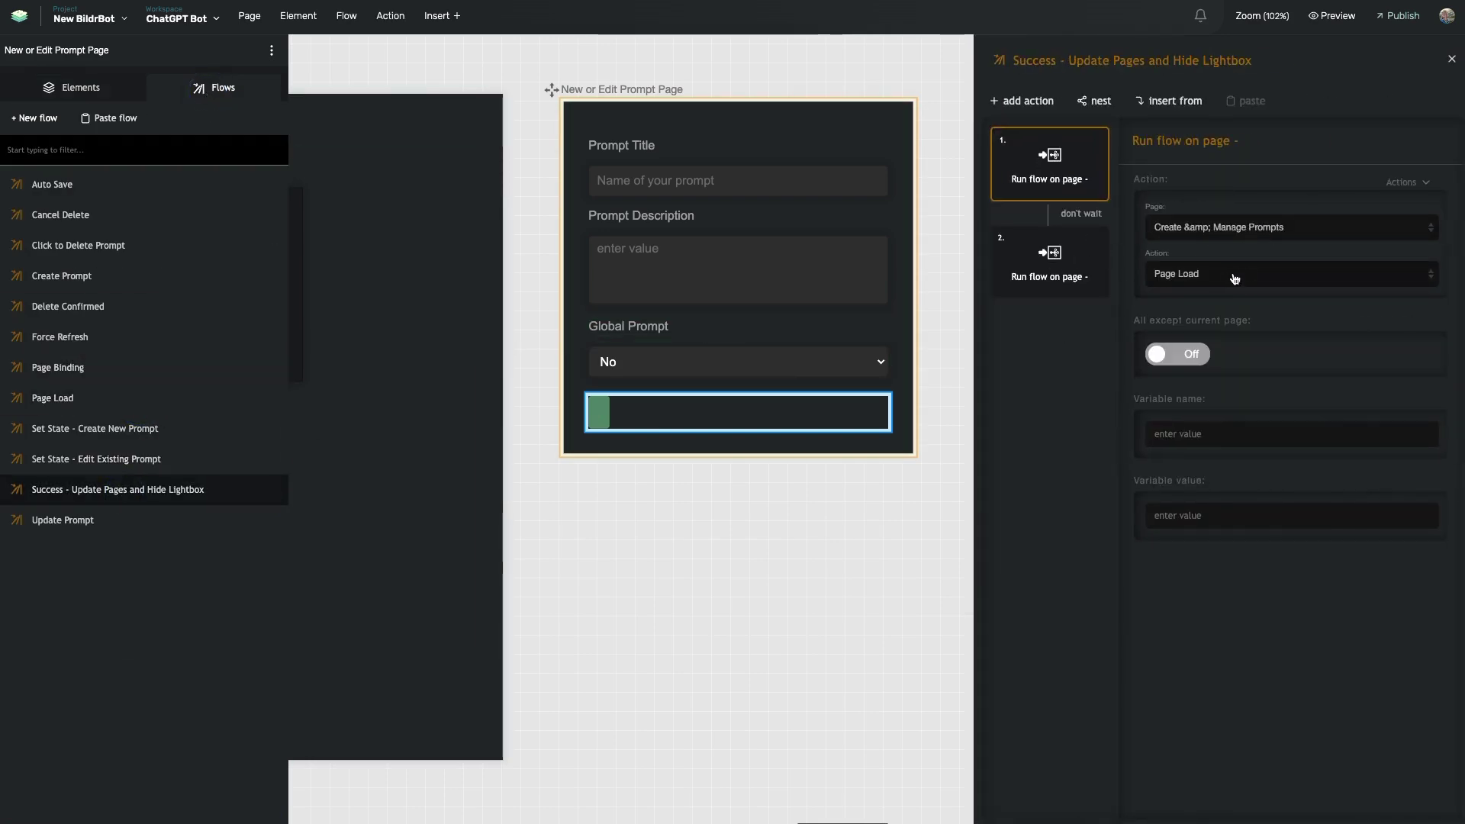
left_click(1094, 142)
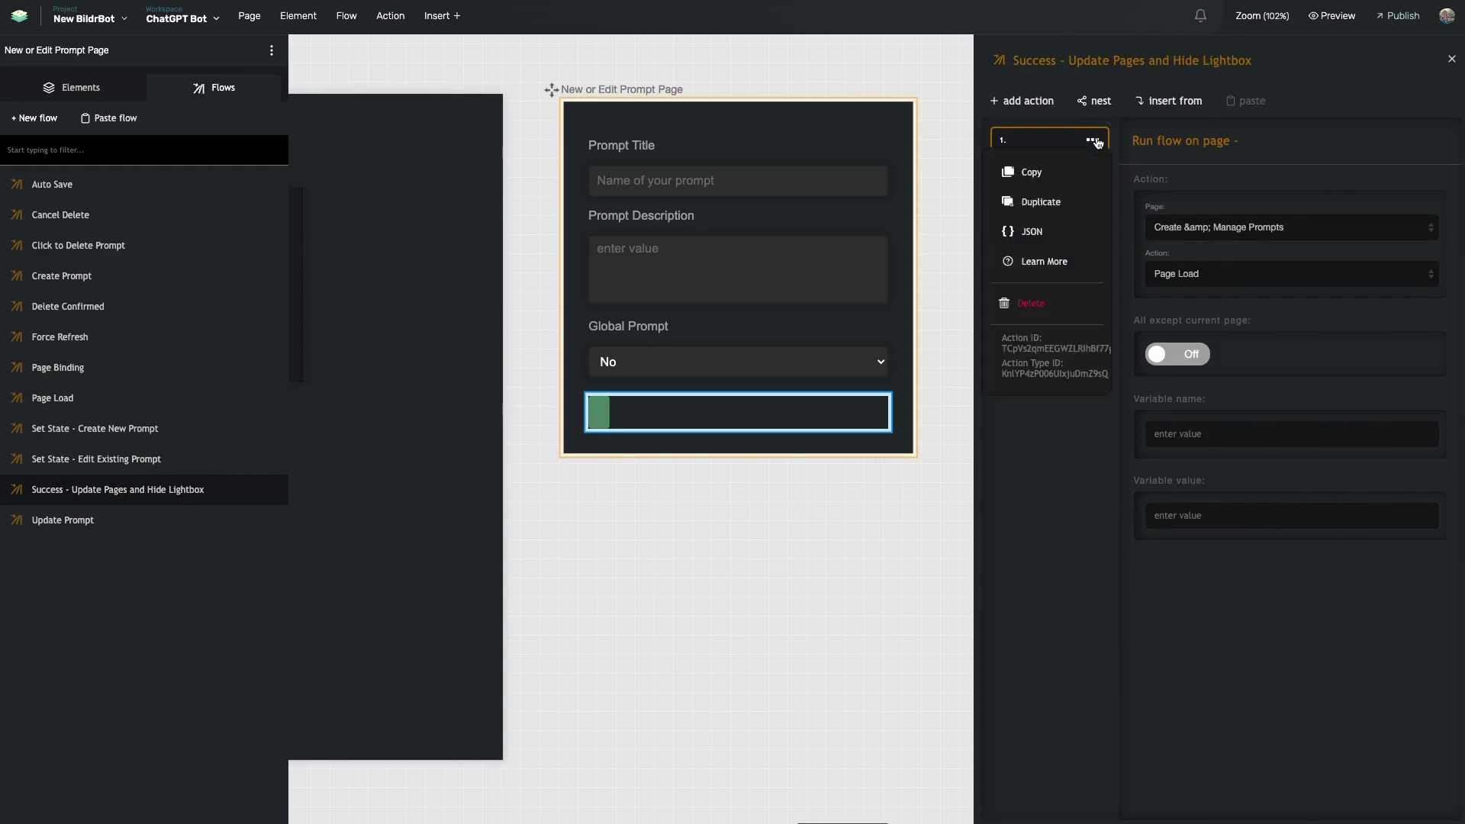
left_click(1057, 305)
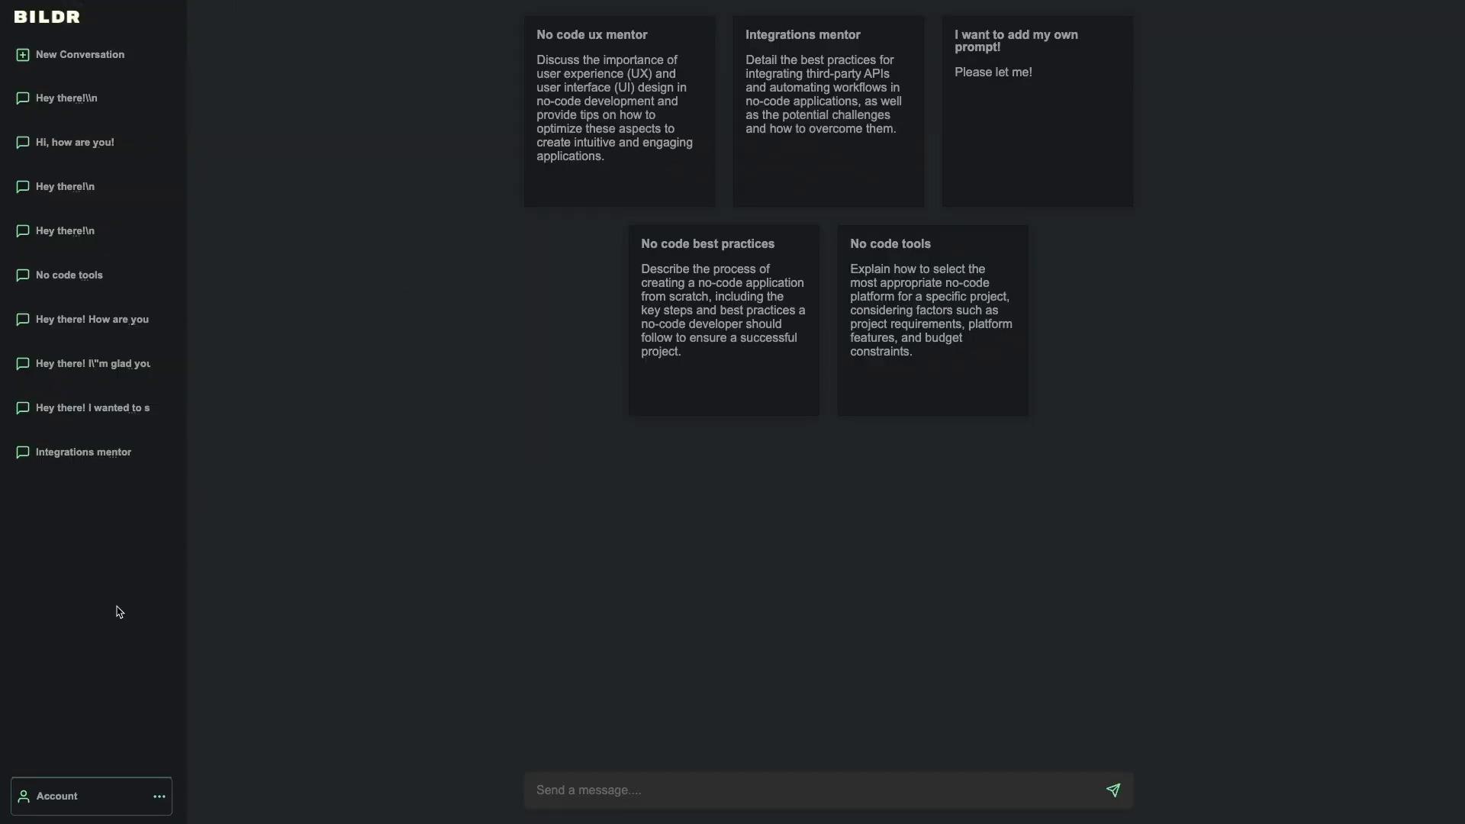
Step: On the app preview's Manage Prompts page, add a non-global prompt titled "I promise, it's awesome." with description "This is a brand new prompt."
left_click(78, 794)
left_click(78, 761)
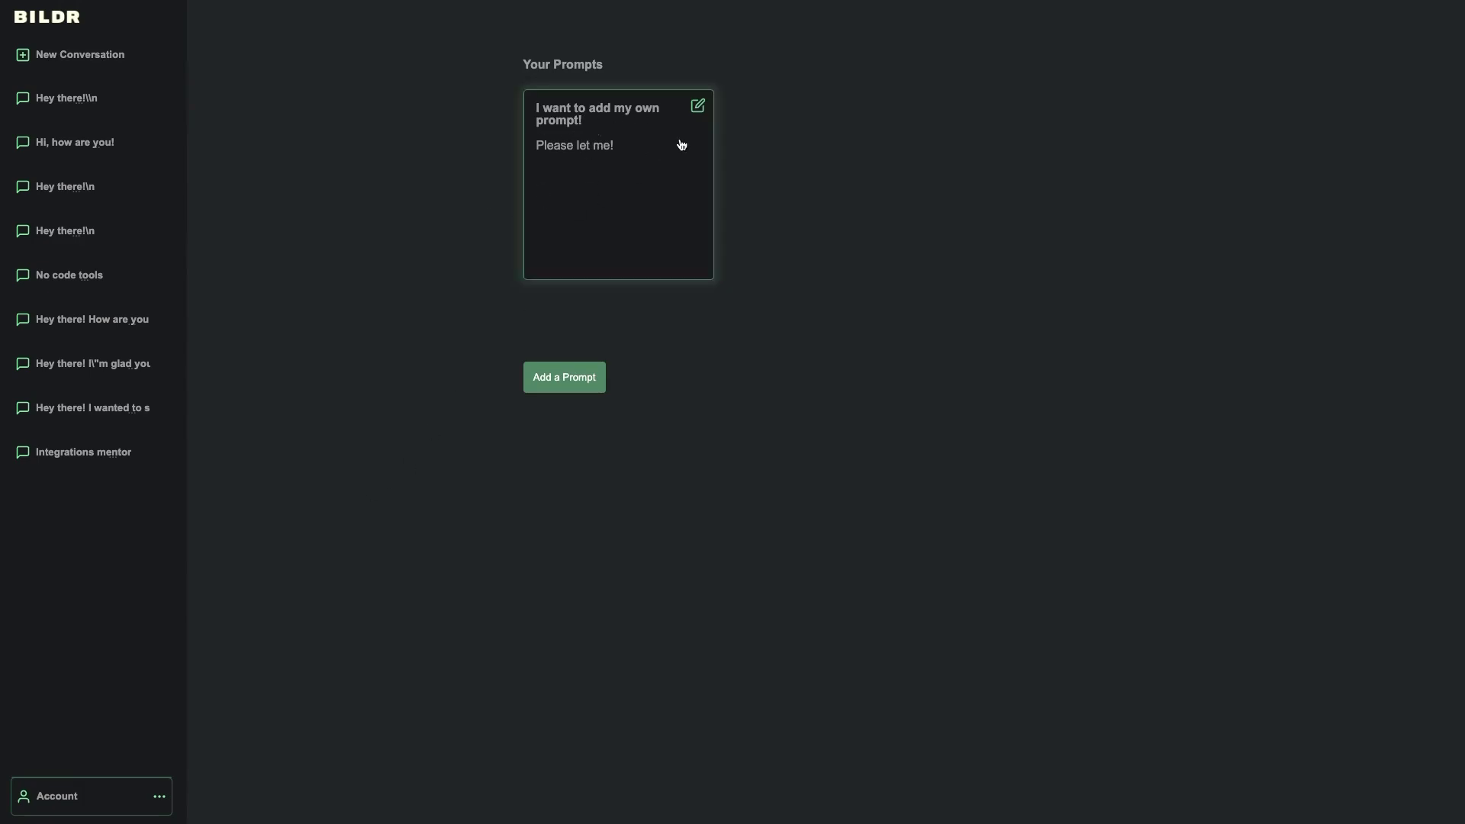
left_click(562, 379)
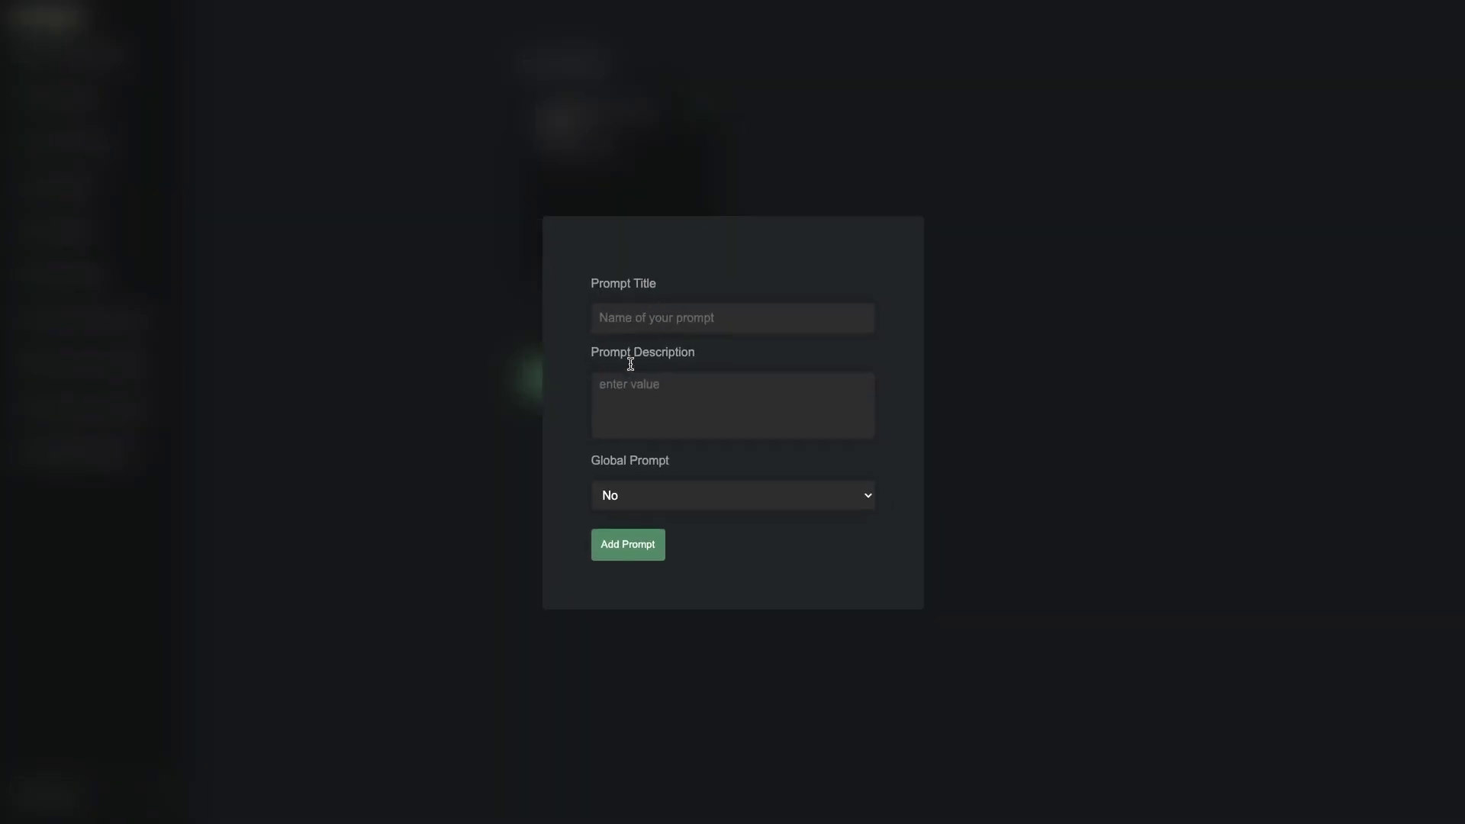
left_click(622, 504)
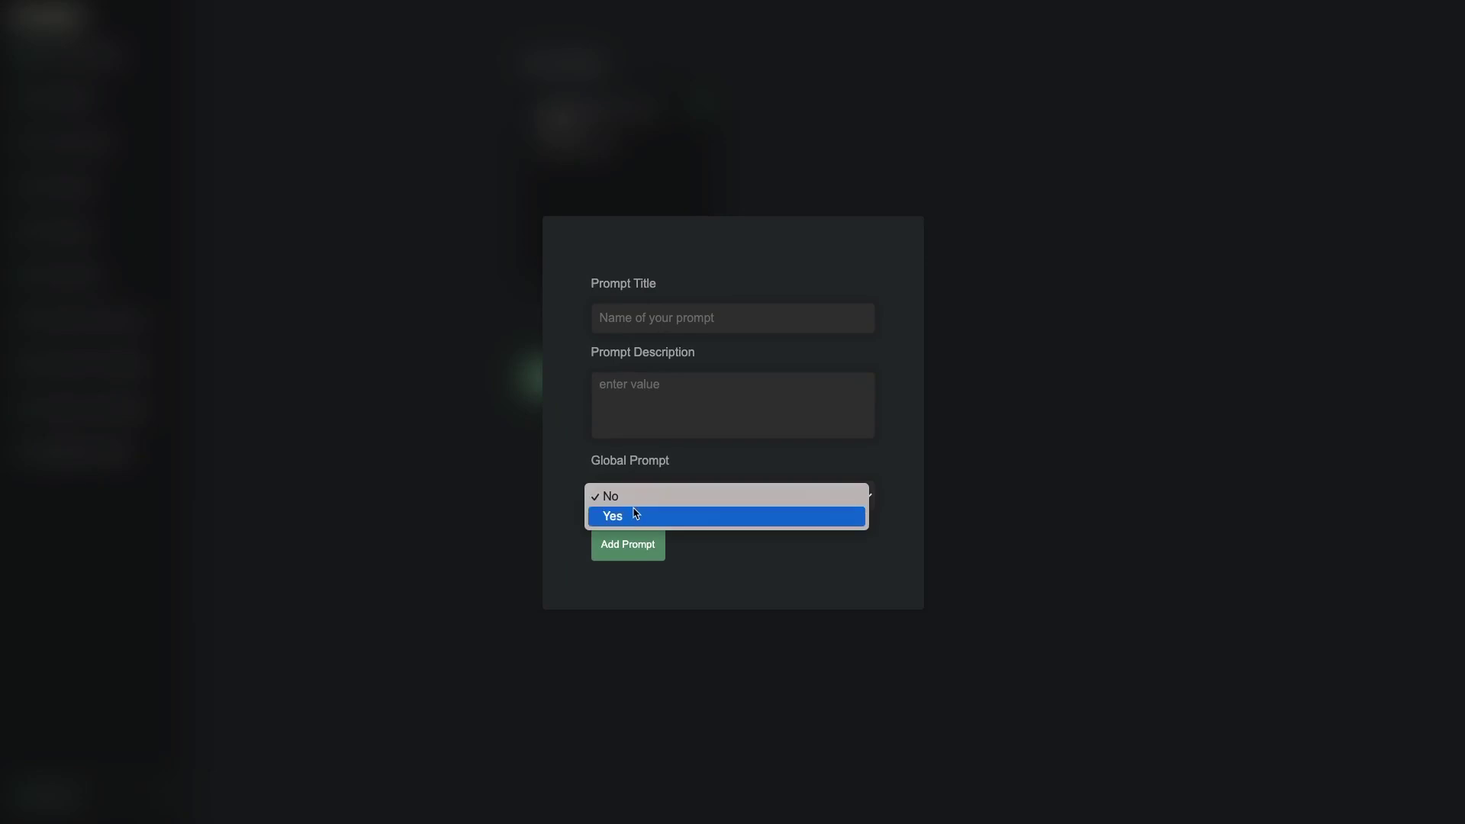
left_click(622, 497)
left_click(676, 401)
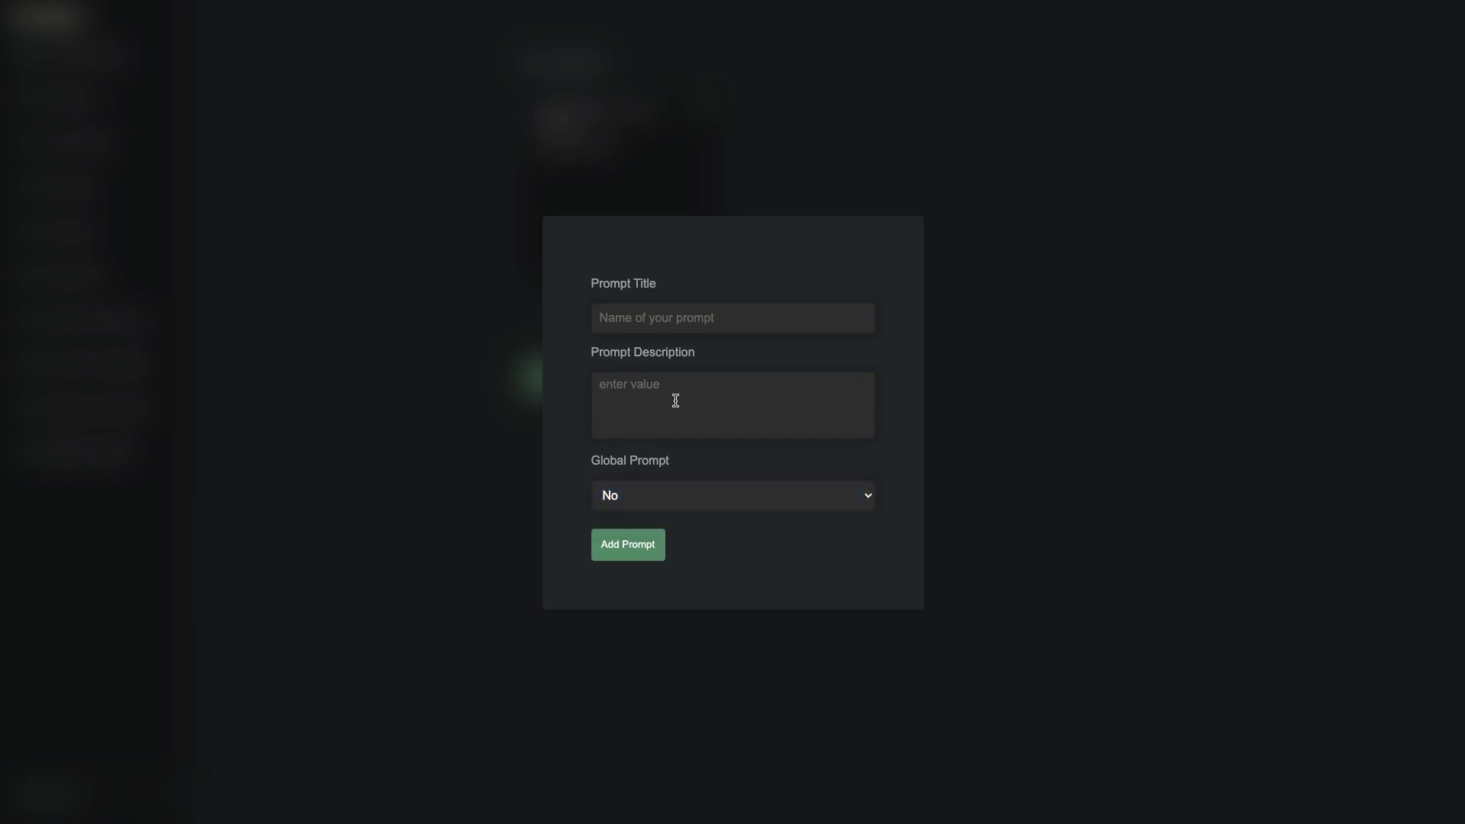
type("Thi s")
type("s is a brand new prompt.")
left_click(610, 317)
type("I promise, it's awesome.")
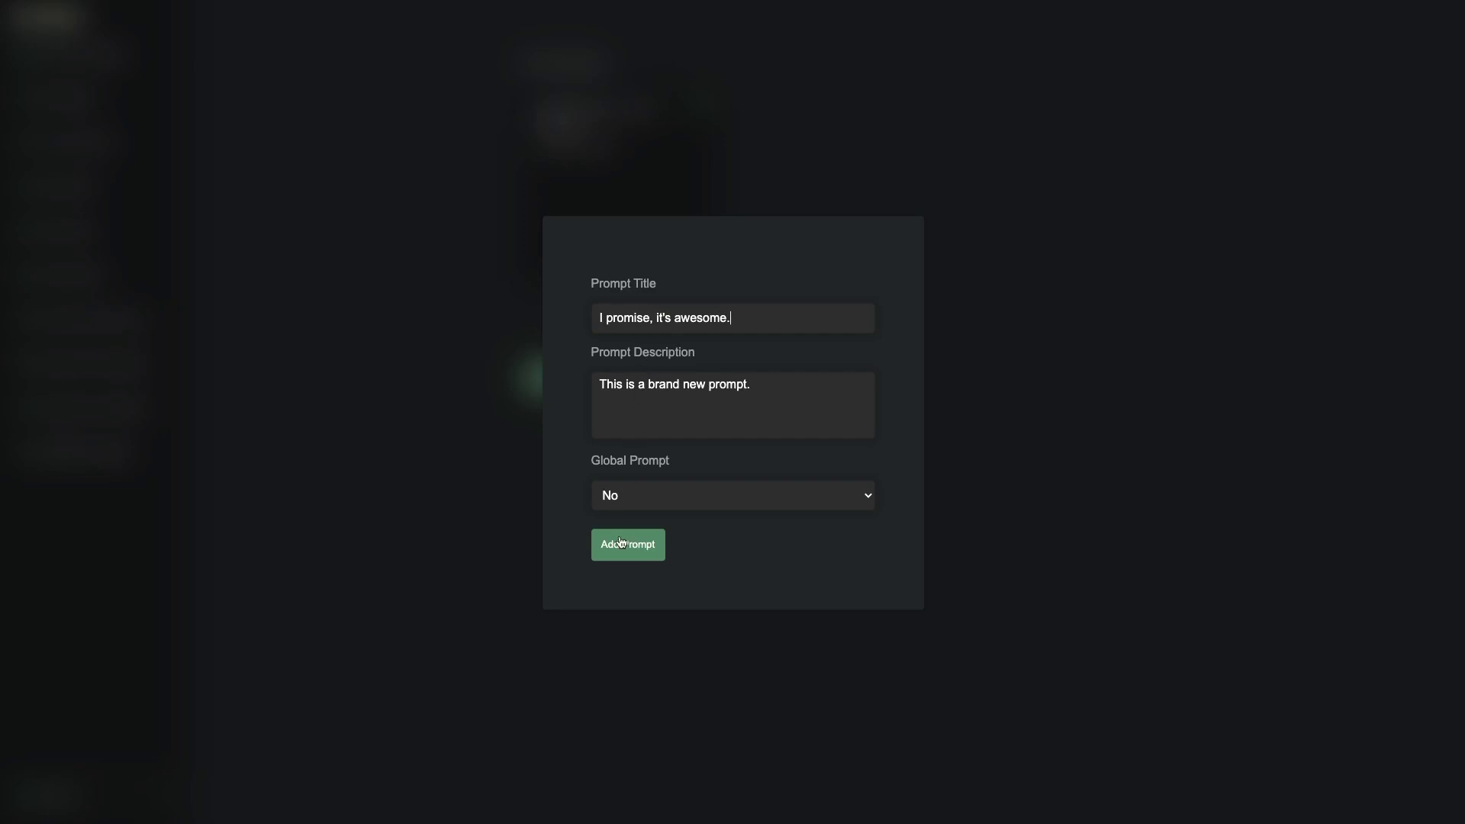
left_click(619, 543)
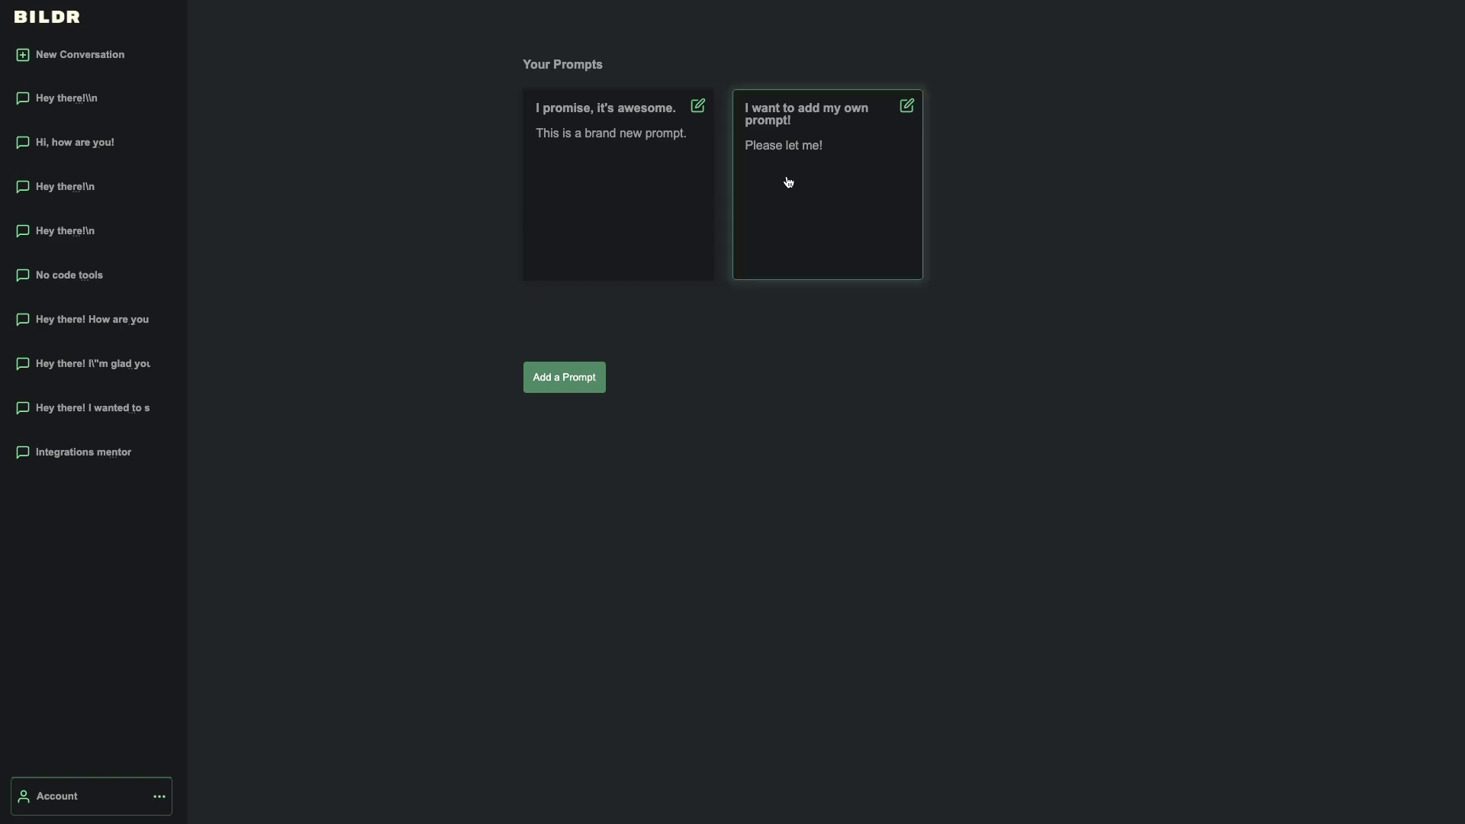
Step: Inspect the preview page with the browser's developer tools, show its network activity and make the tools pane smaller
right_click(431, 402)
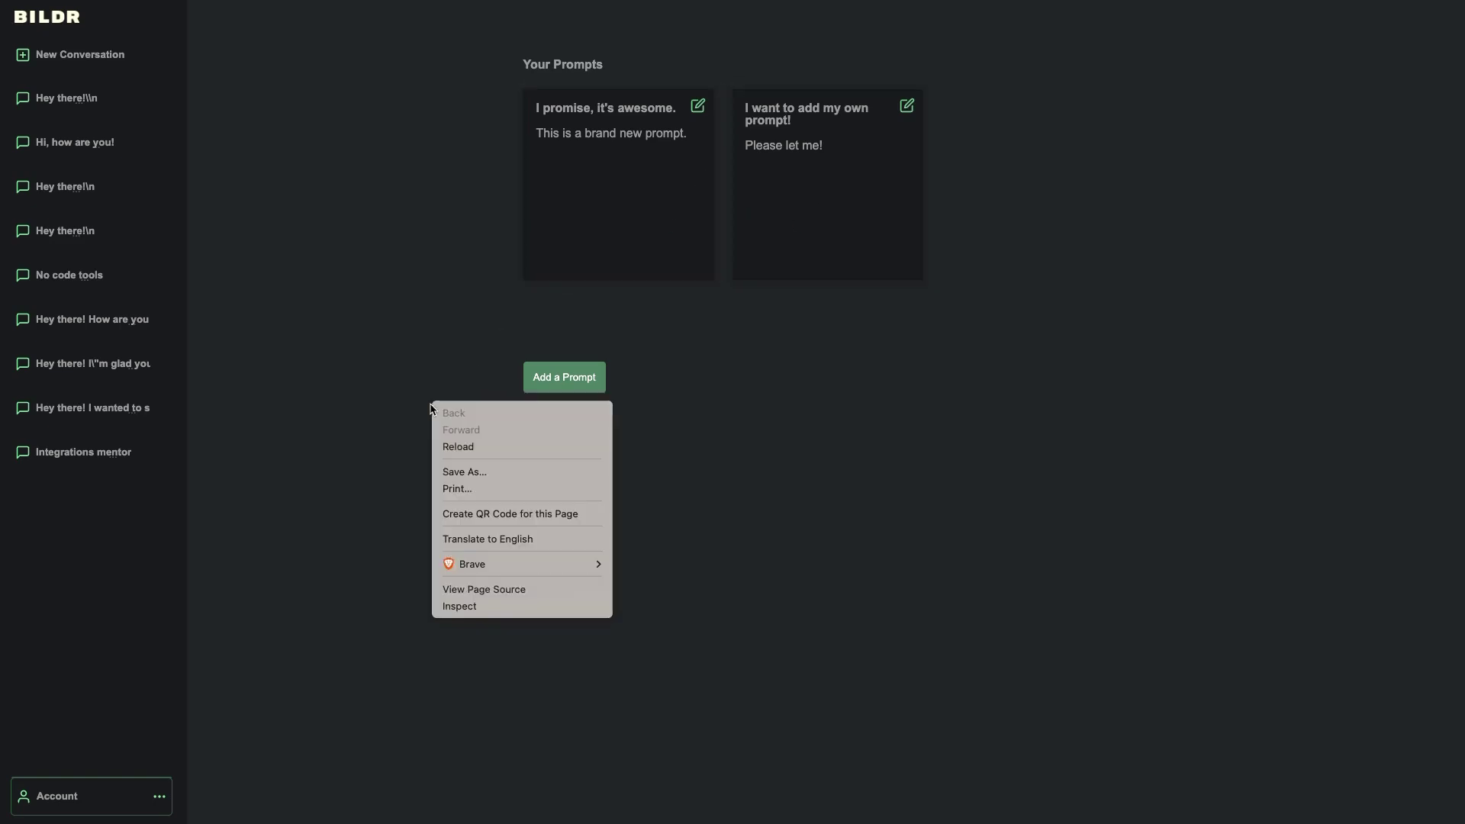
left_click(456, 607)
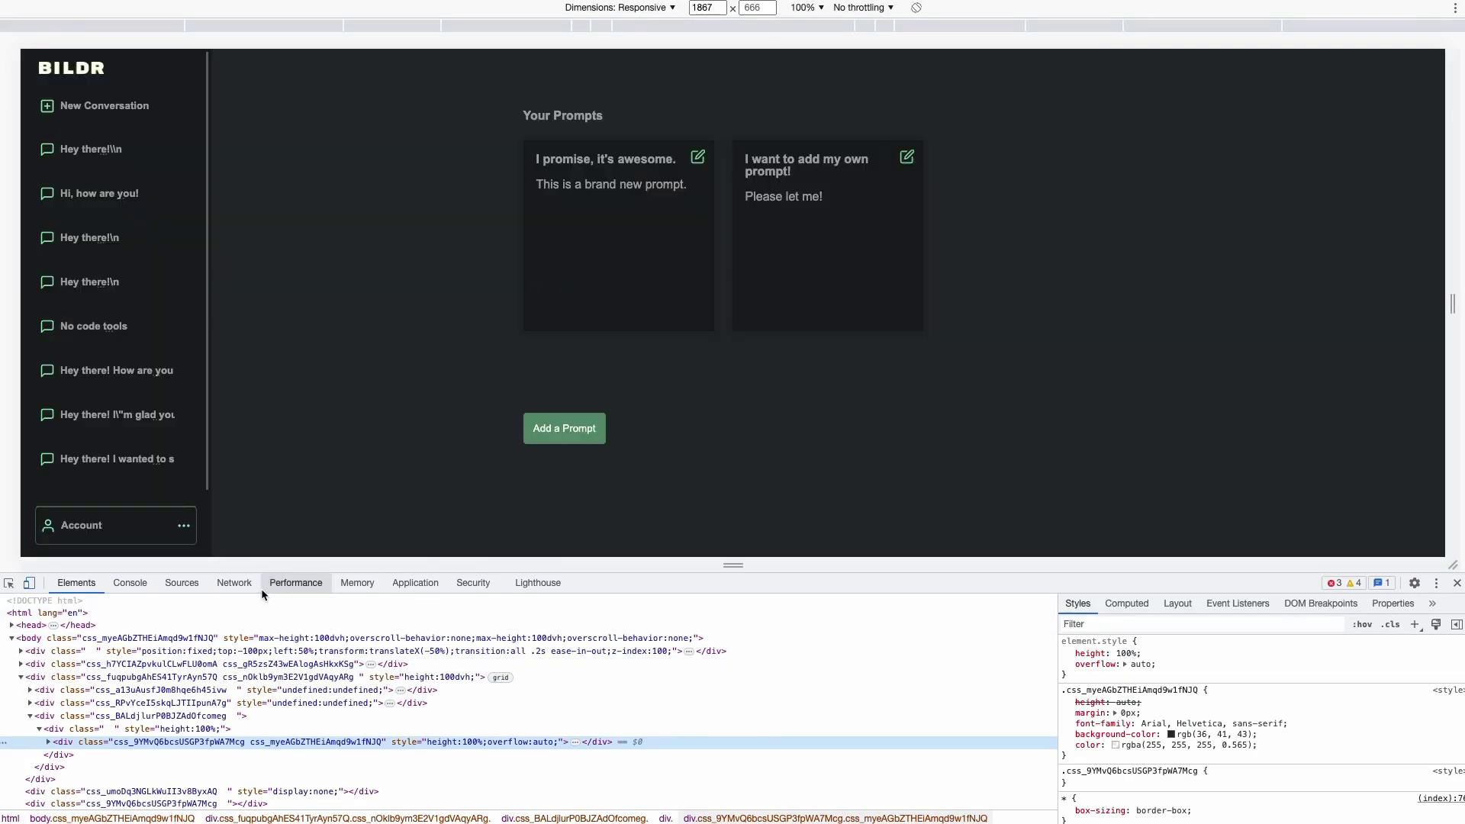
left_click(234, 583)
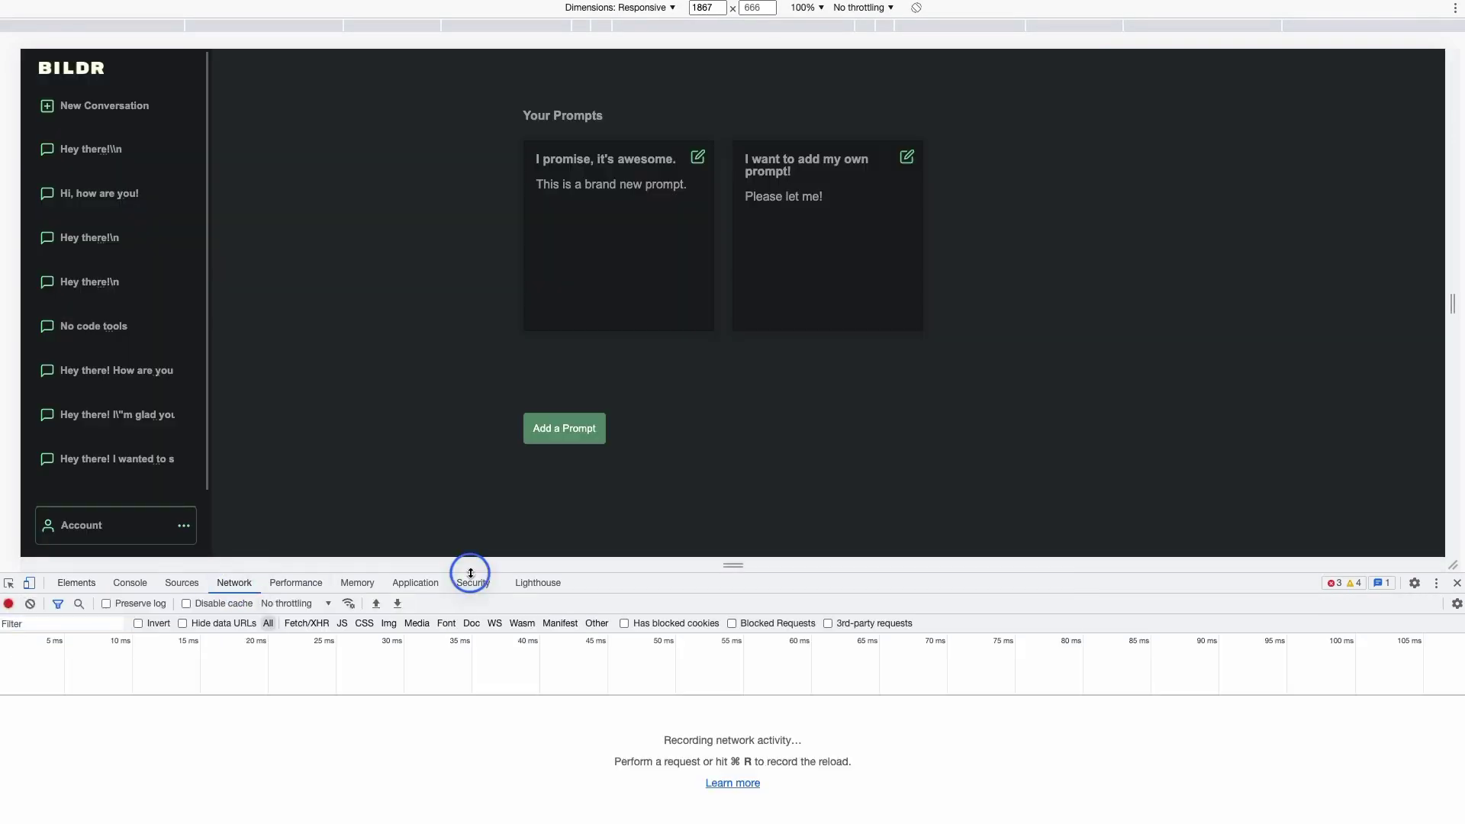
left_click_drag(469, 570, 461, 650)
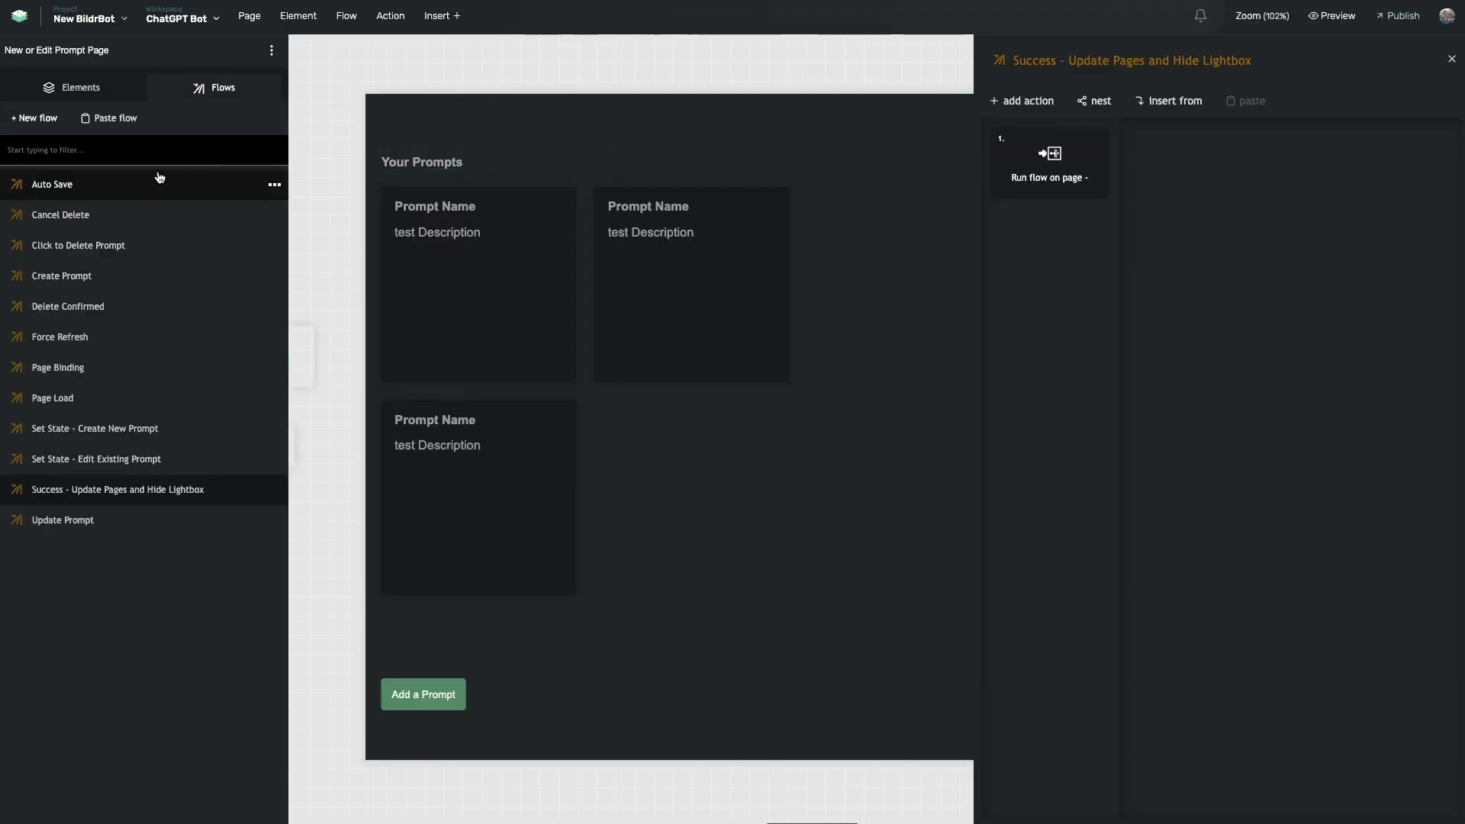
Step: In the Bildr editor, add a Console Log action with the value "this just ran" to the Page Binding flow of Create & Manage Prompts
left_click(136, 365)
left_click(499, 213)
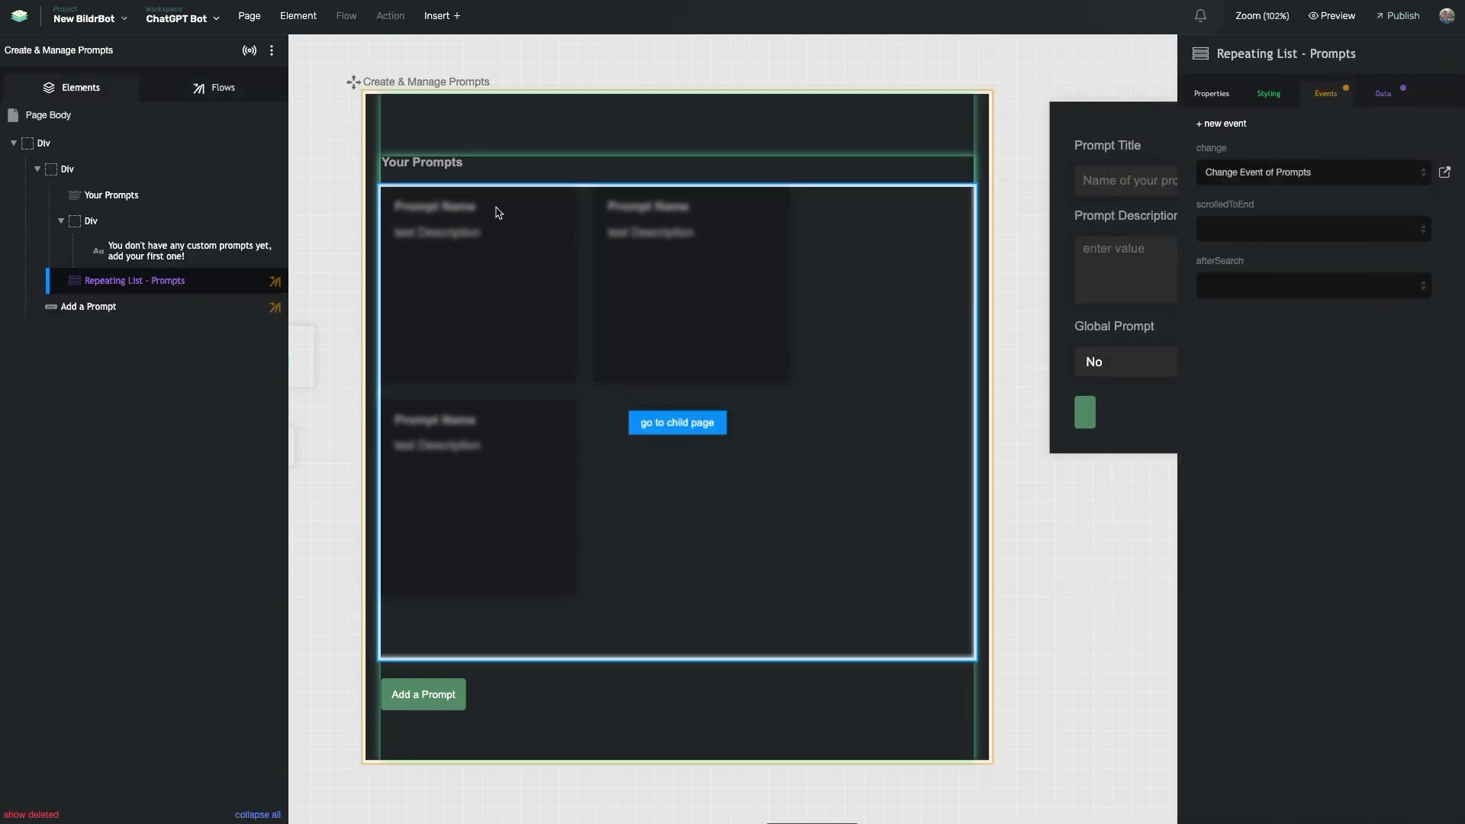
left_click(223, 87)
left_click(122, 308)
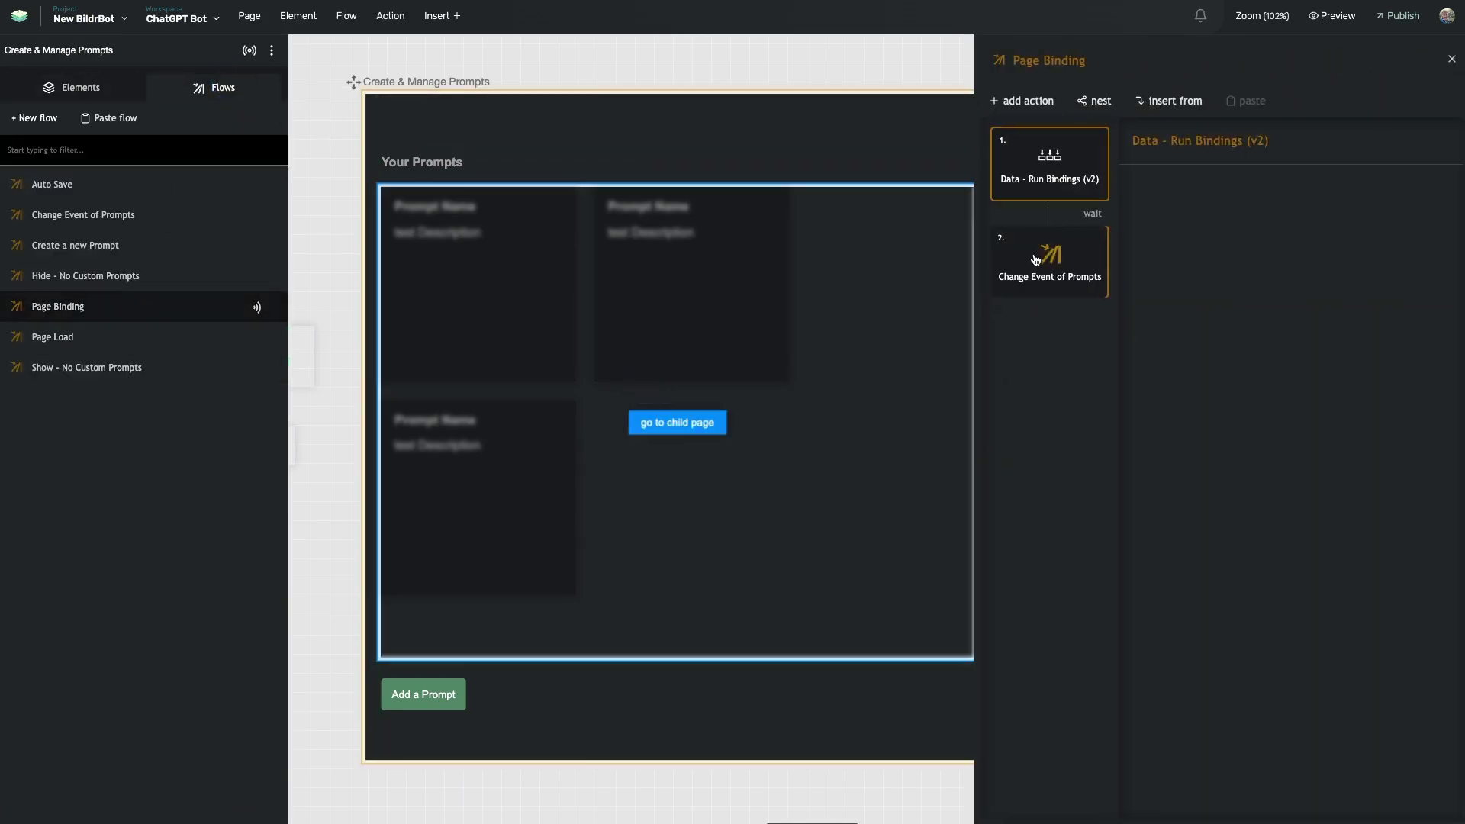
left_click(1024, 102)
type("conso")
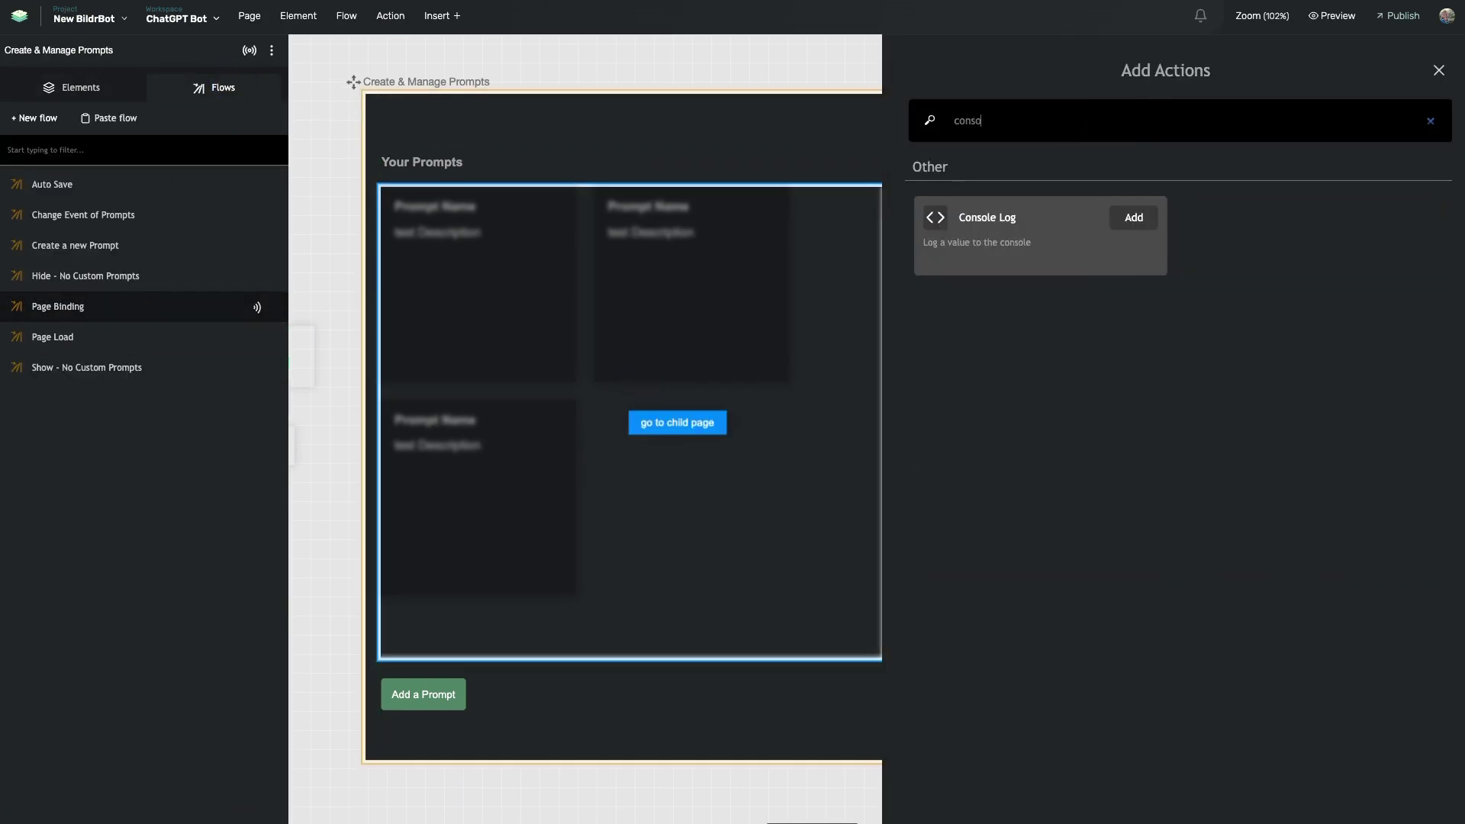
left_click(1057, 239)
triple_click(1326, 214)
type("this just ran")
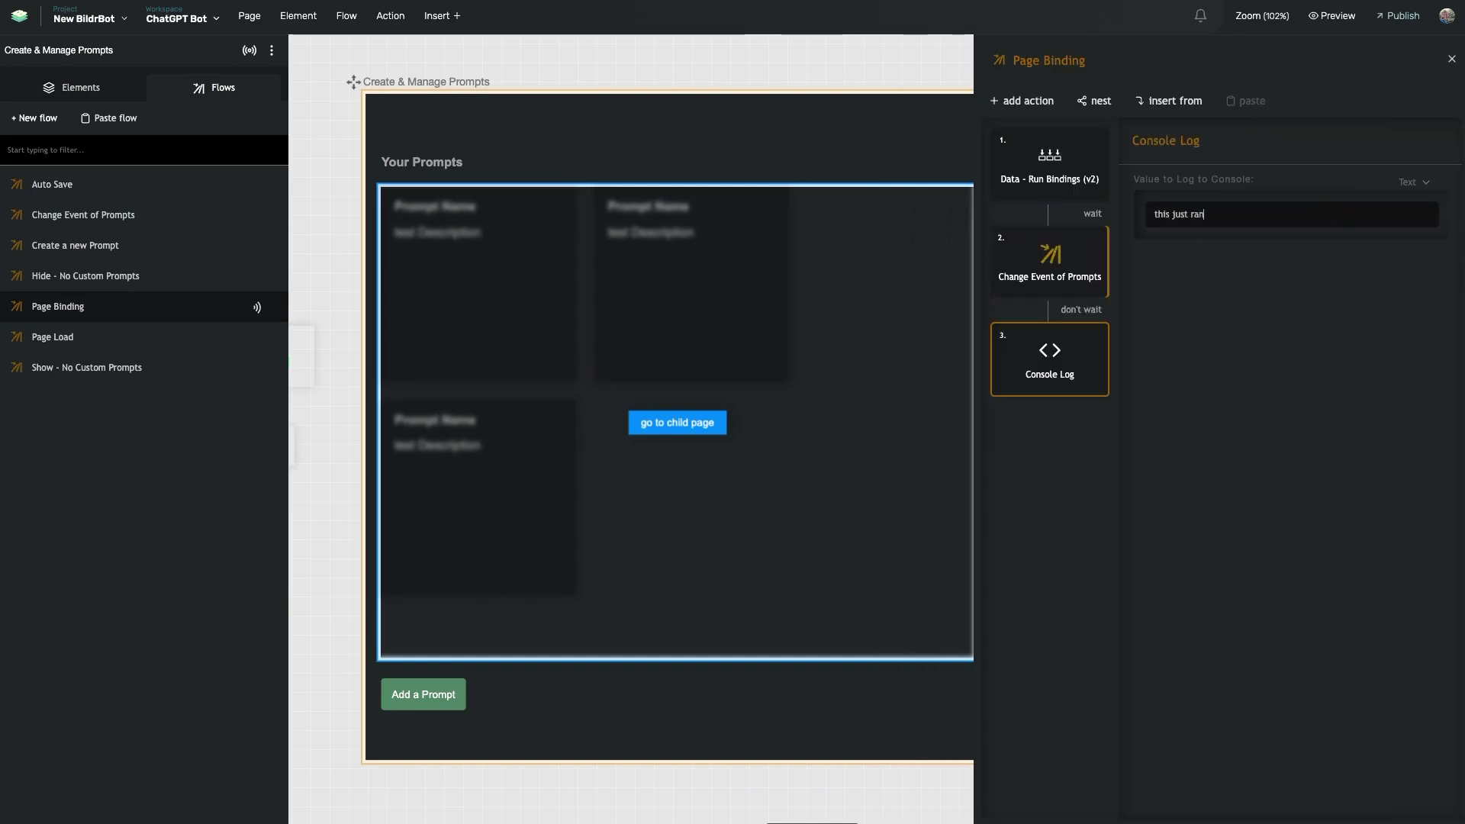
left_click(1277, 358)
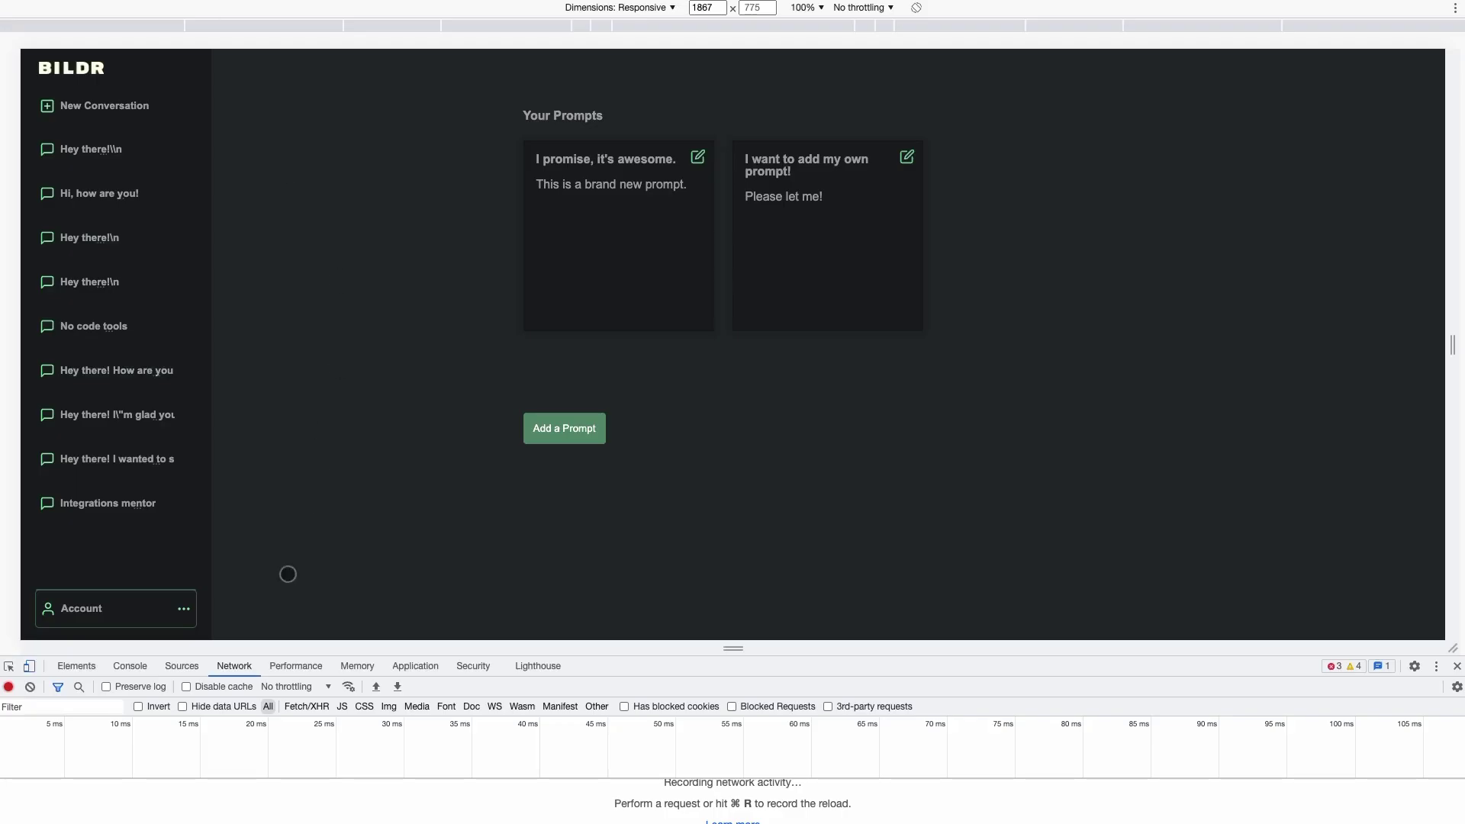
Step: Return to the app preview, enlarge the developer tools, open another conversation, reopen Manage Prompts and show the browser console
left_click_drag(272, 654, 276, 547)
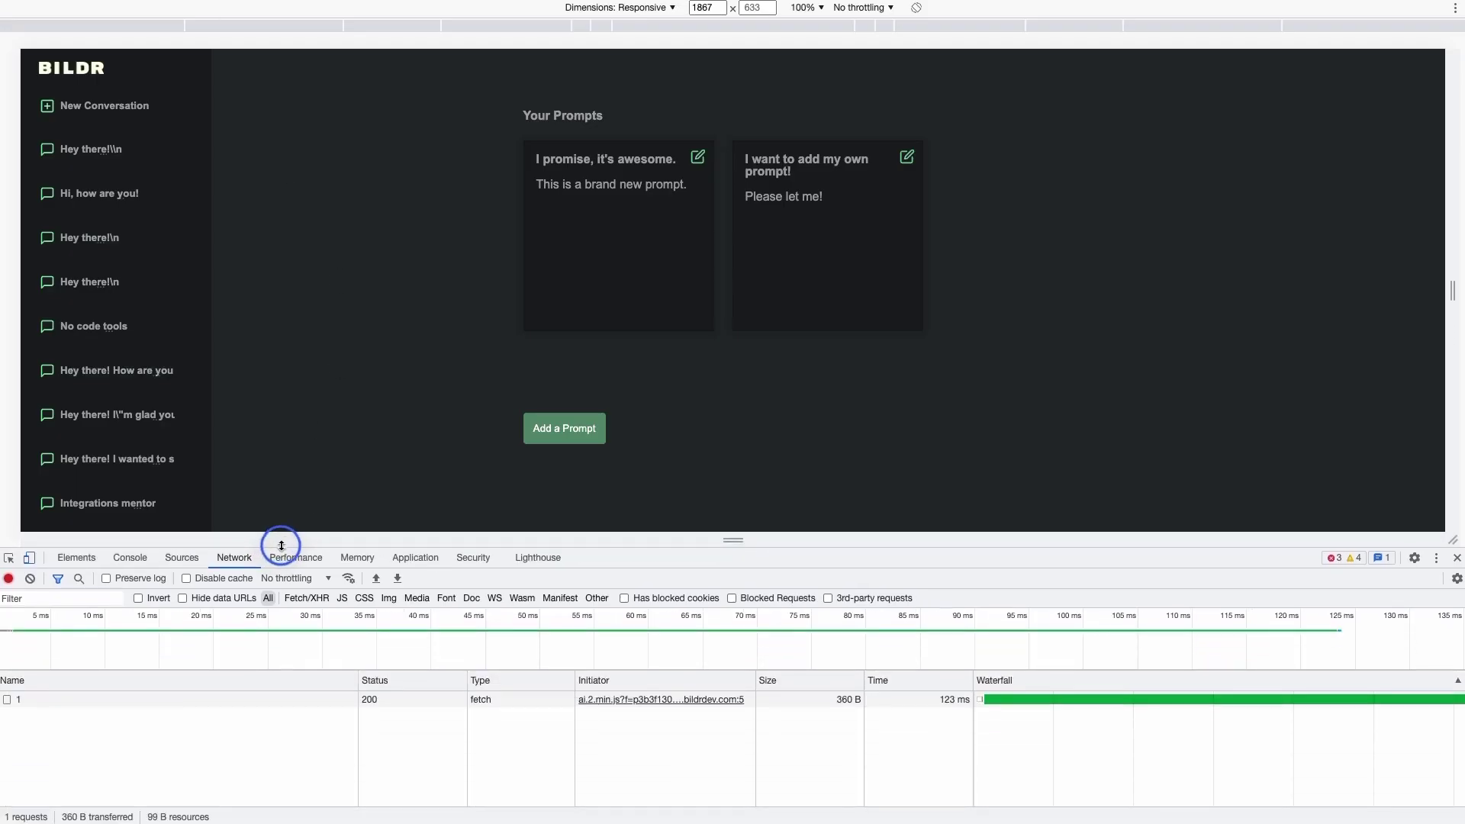
left_click(100, 376)
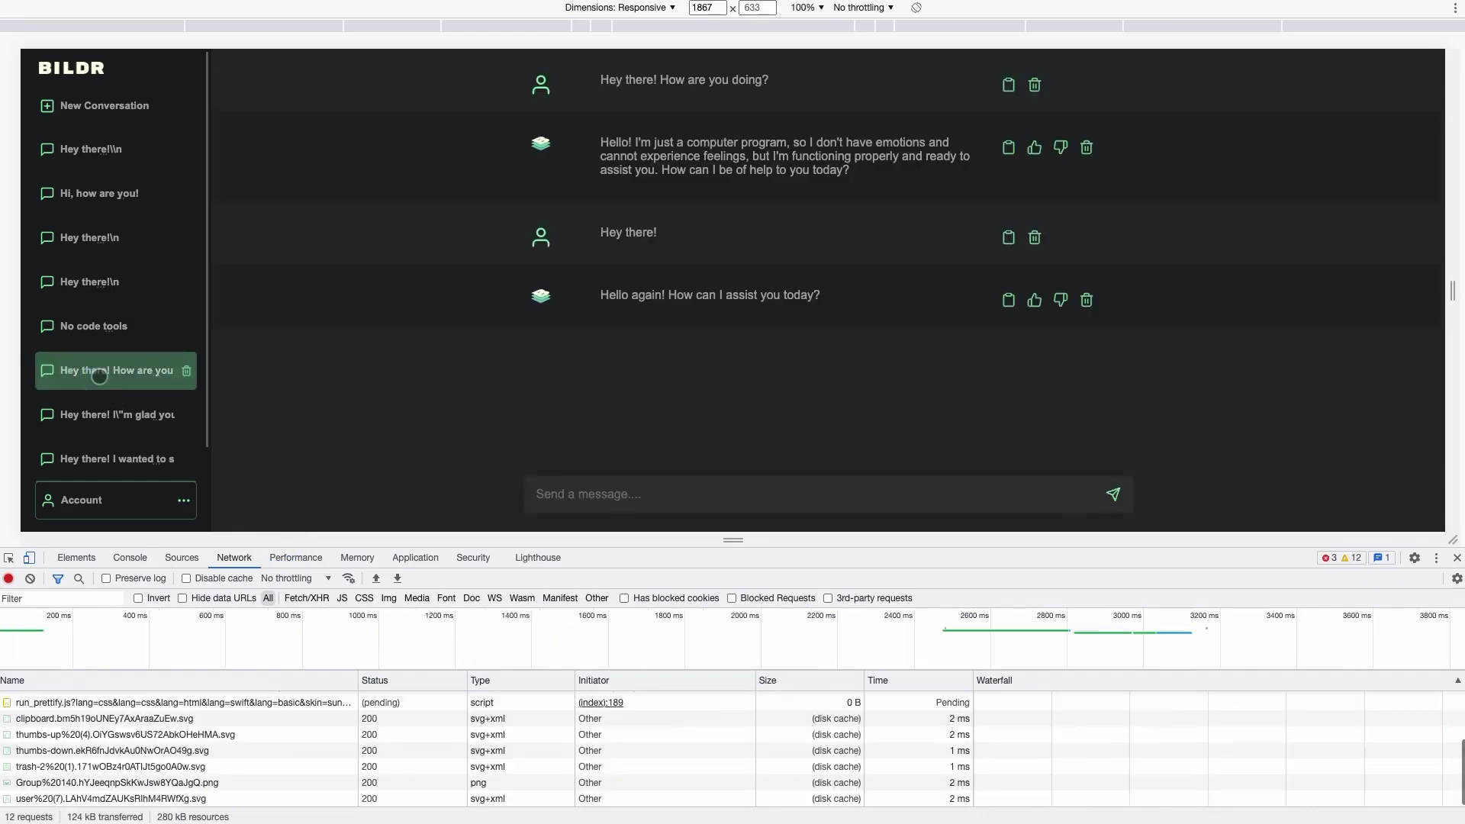
left_click(98, 496)
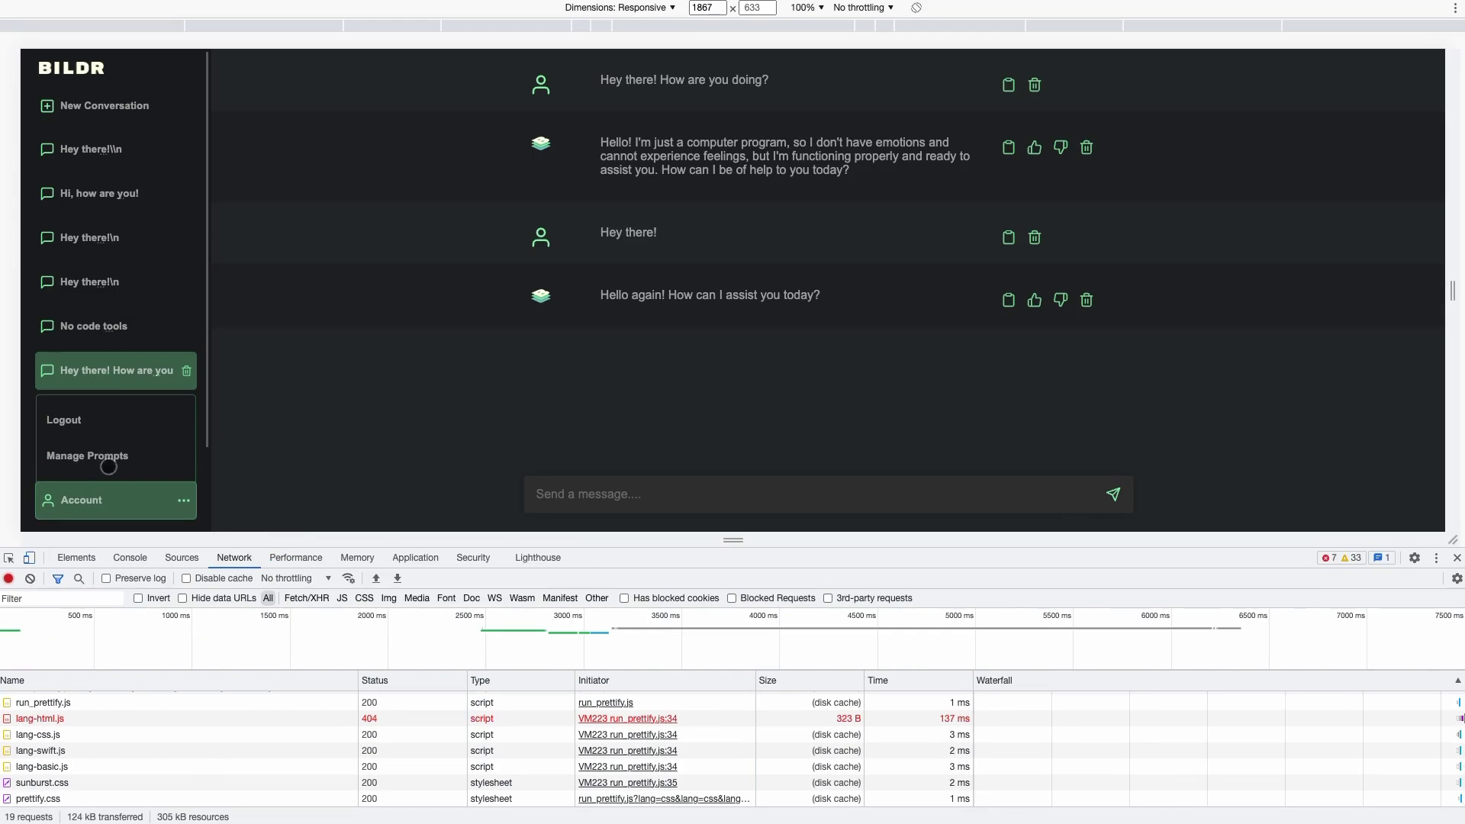
left_click(105, 460)
left_click(129, 558)
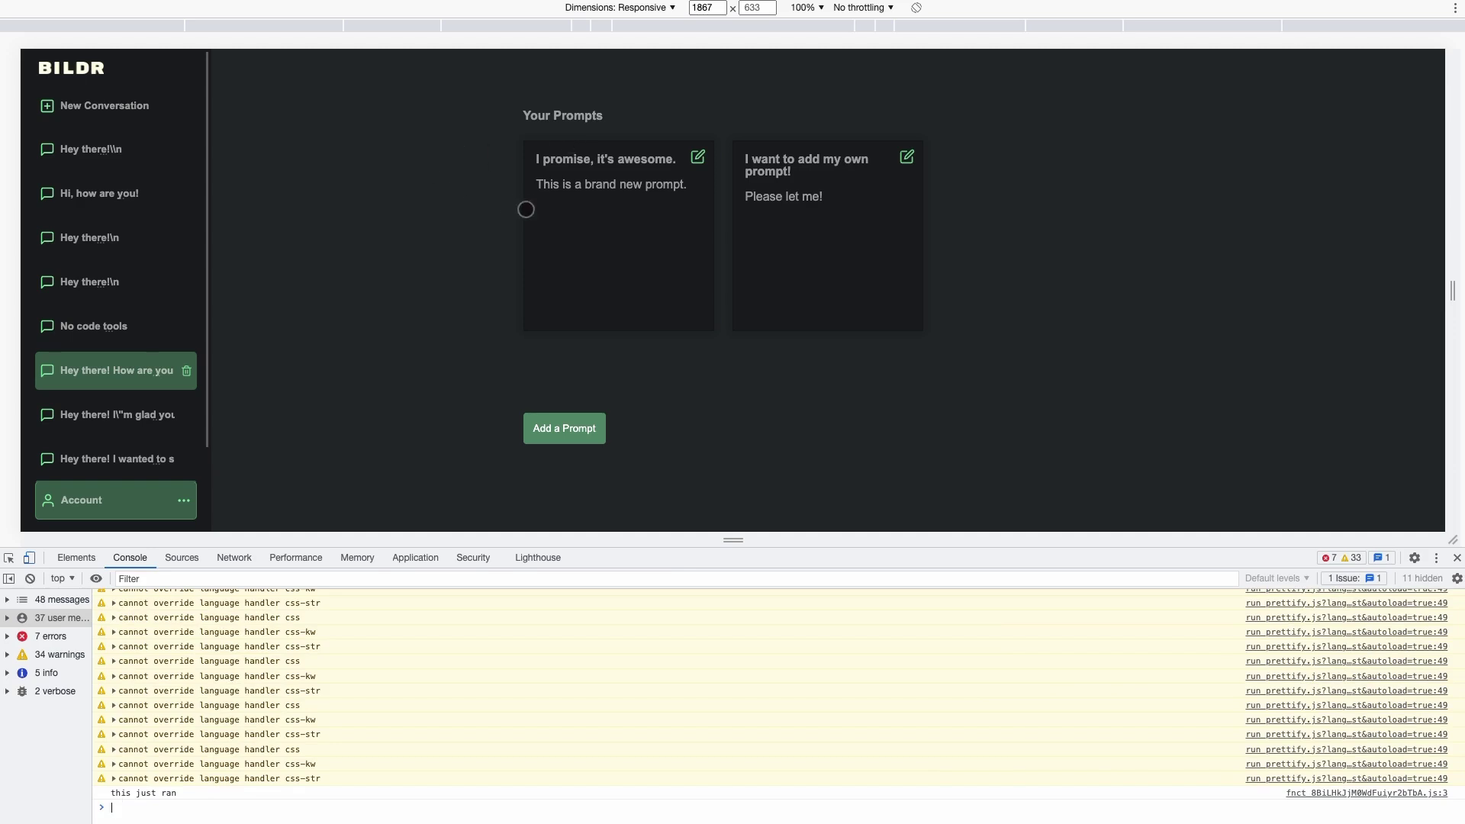
Step: Add a prompt titled "This is a new prompt again" with the description "Let's show the console log."
left_click(561, 429)
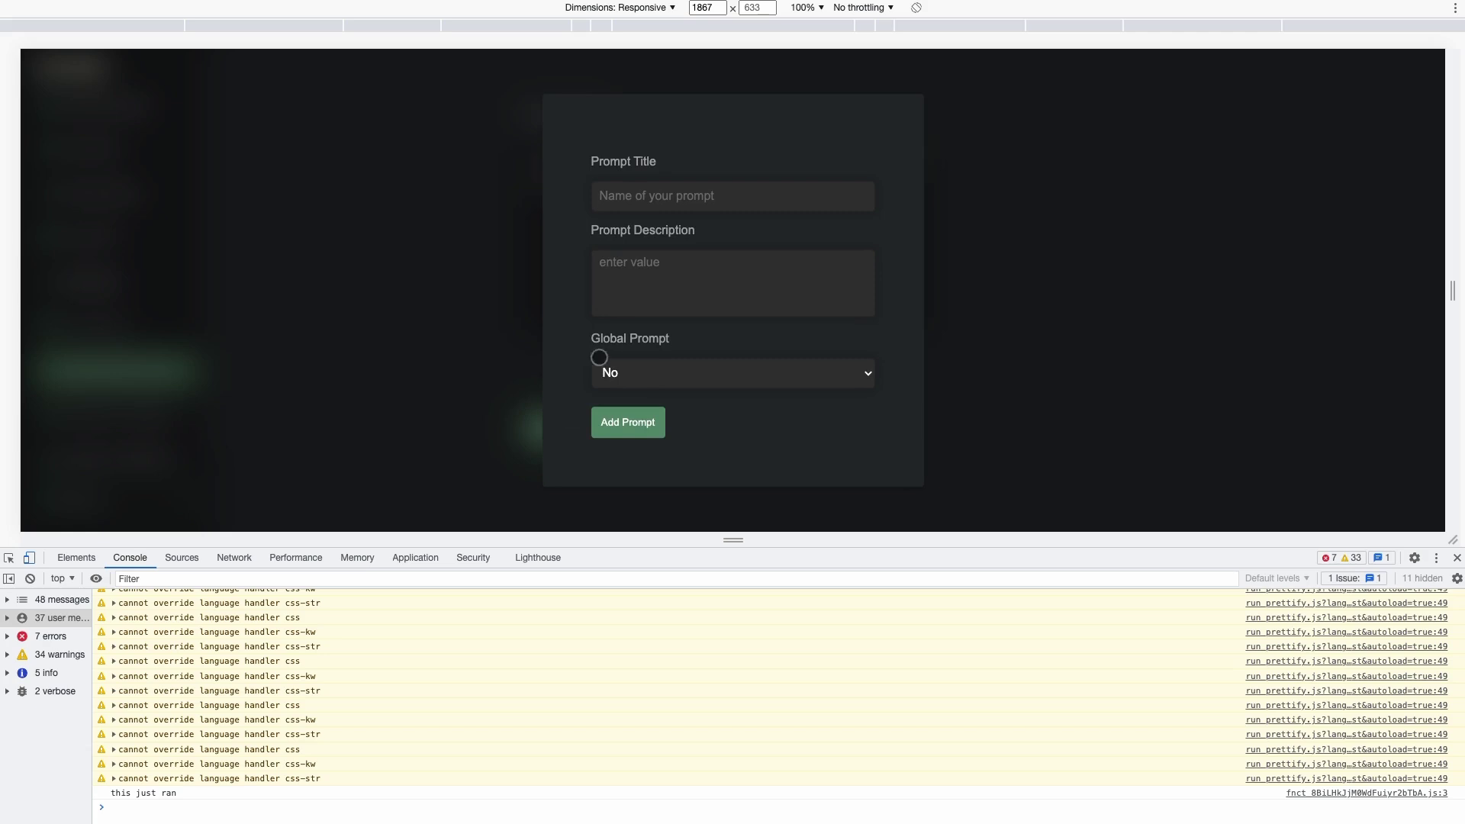
left_click(666, 200)
type("This is a new brompt again")
left_click(630, 269)
type("Let'")
type("s show the cinsole log.")
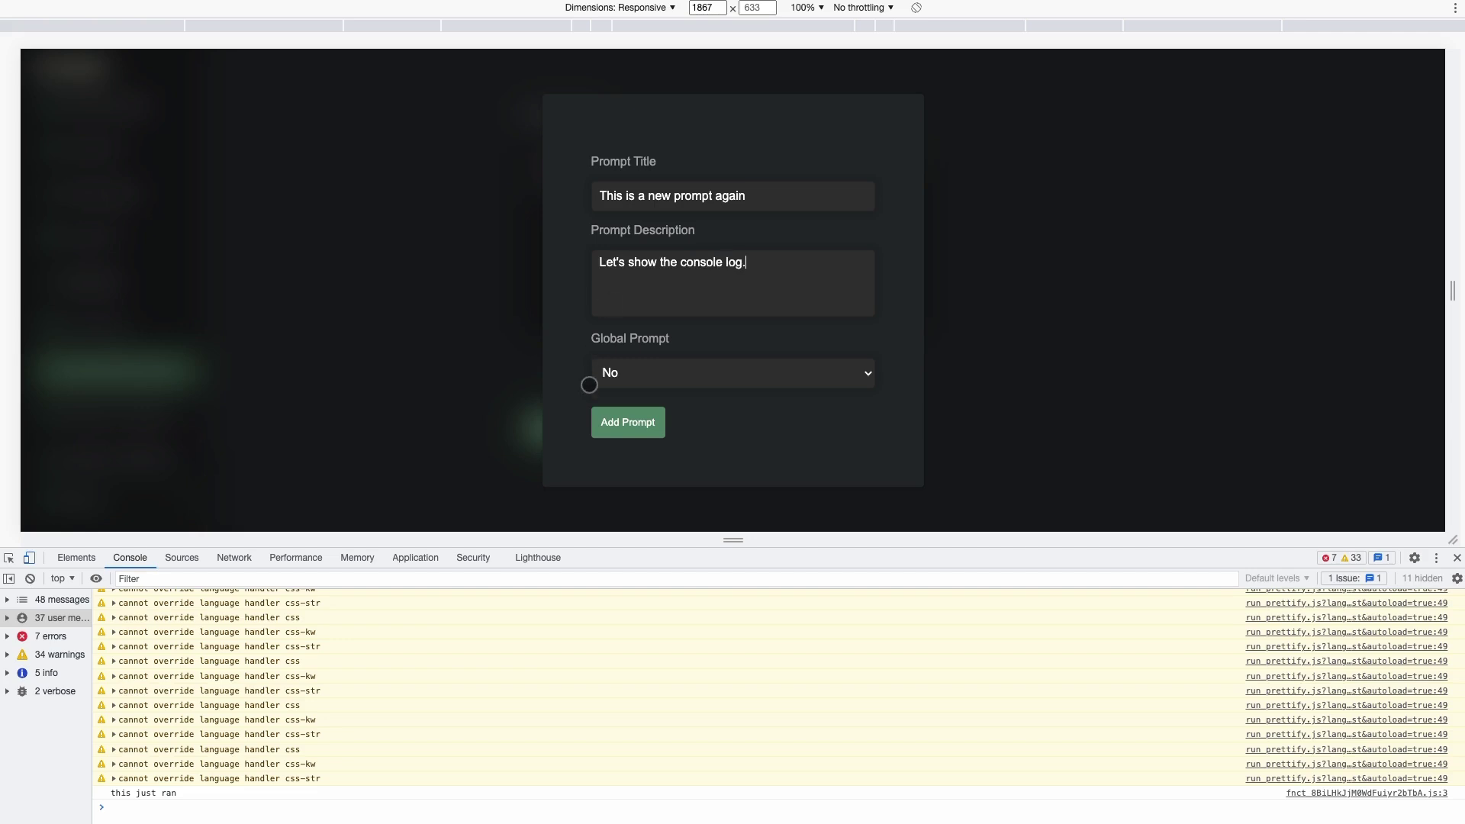
left_click(615, 428)
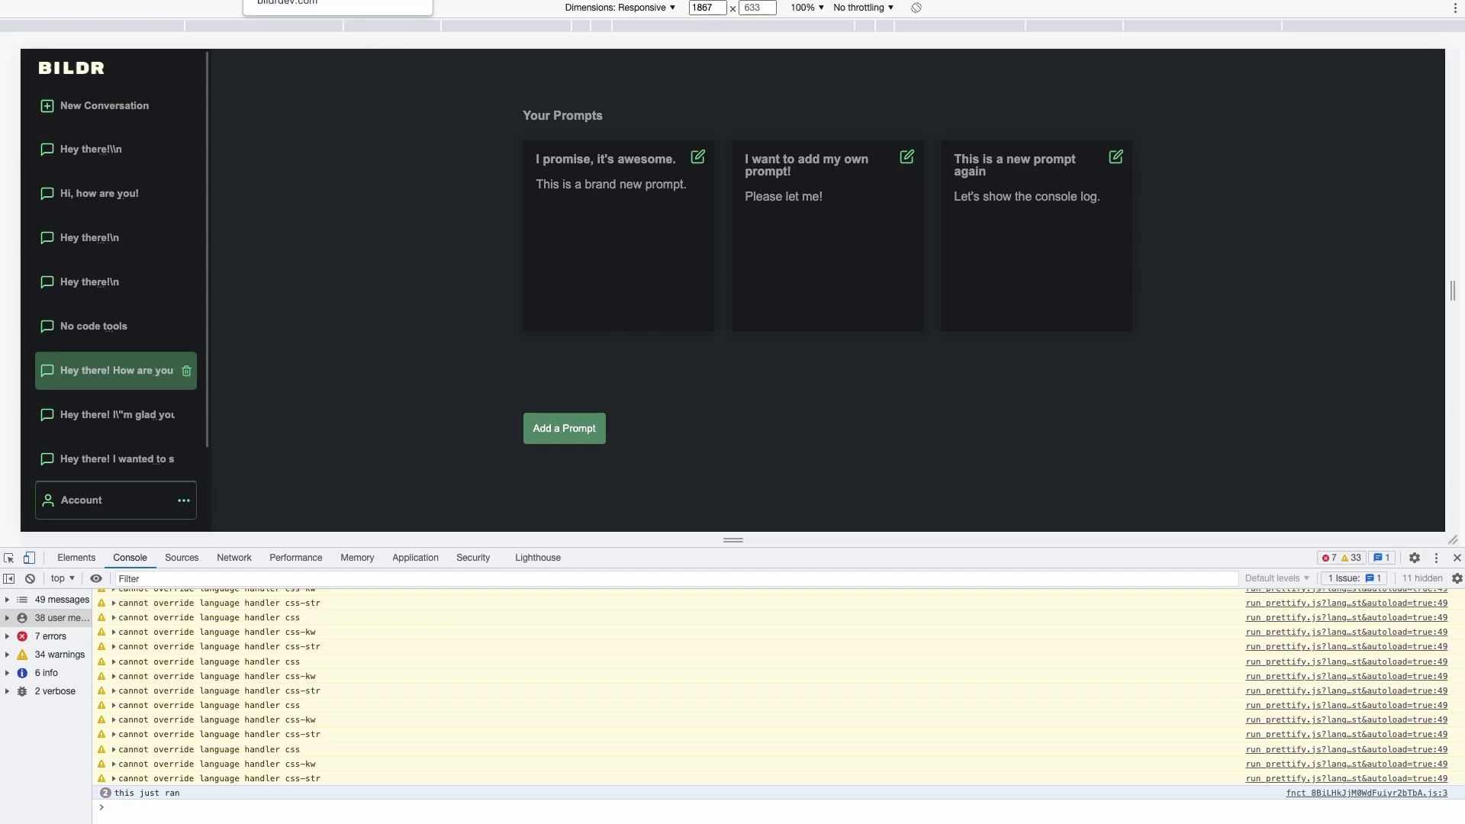
Step: Close the app preview and return to the Prompts Row Page in the Bildr editor
left_click(336, 1)
left_click(1092, 338)
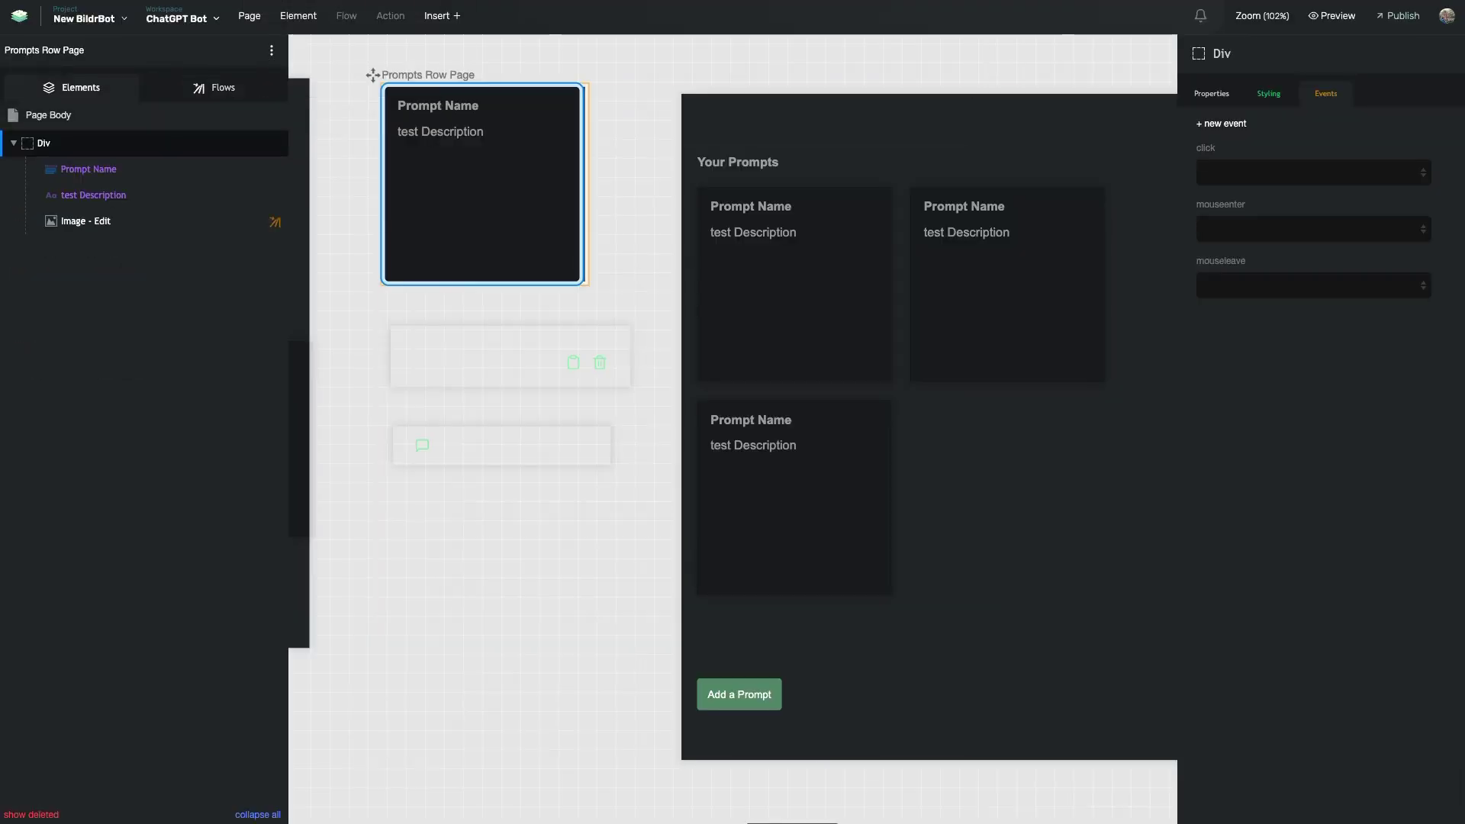
left_click(390, 9)
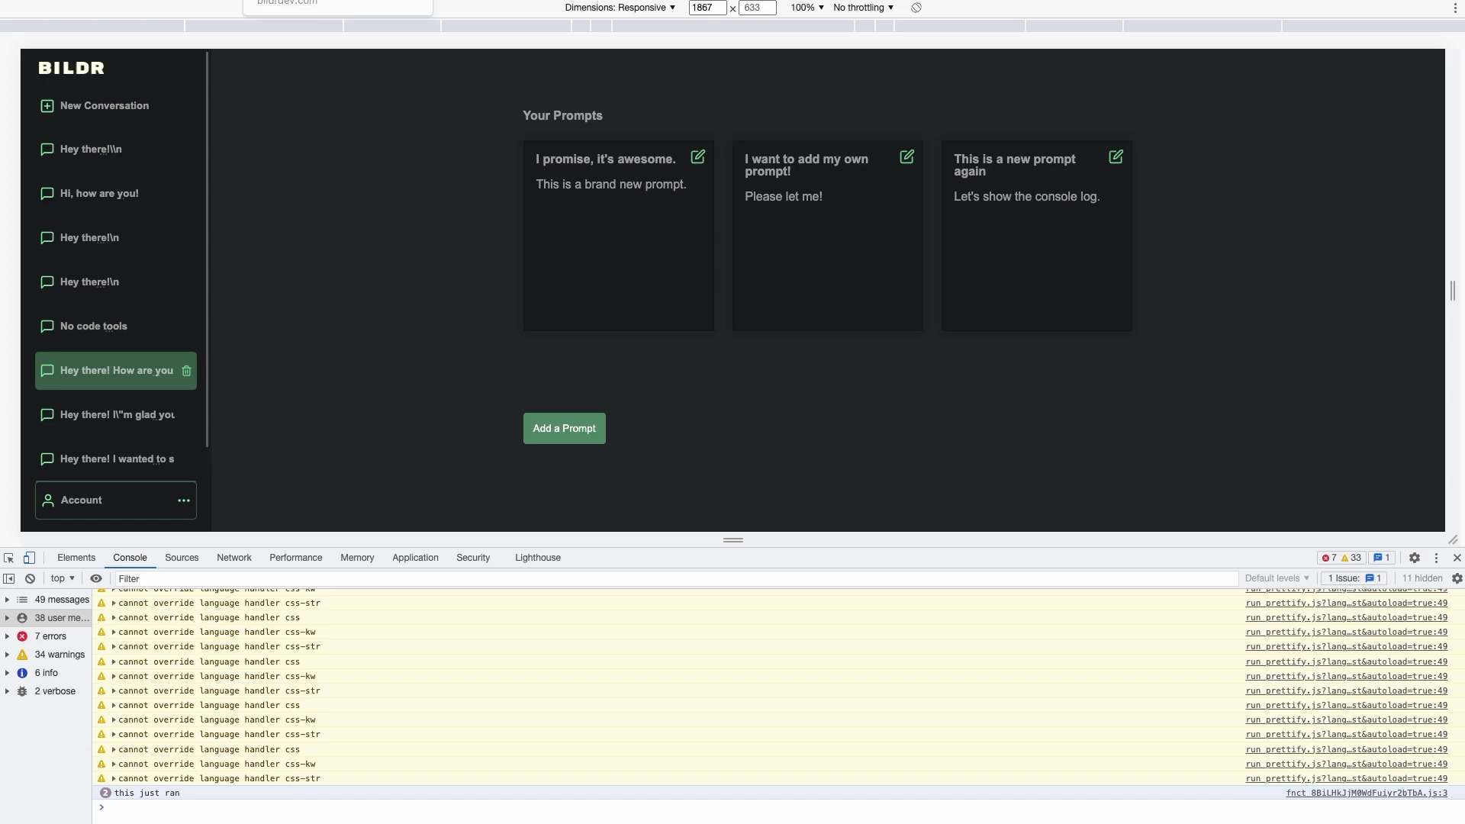
key("ctrl+w")
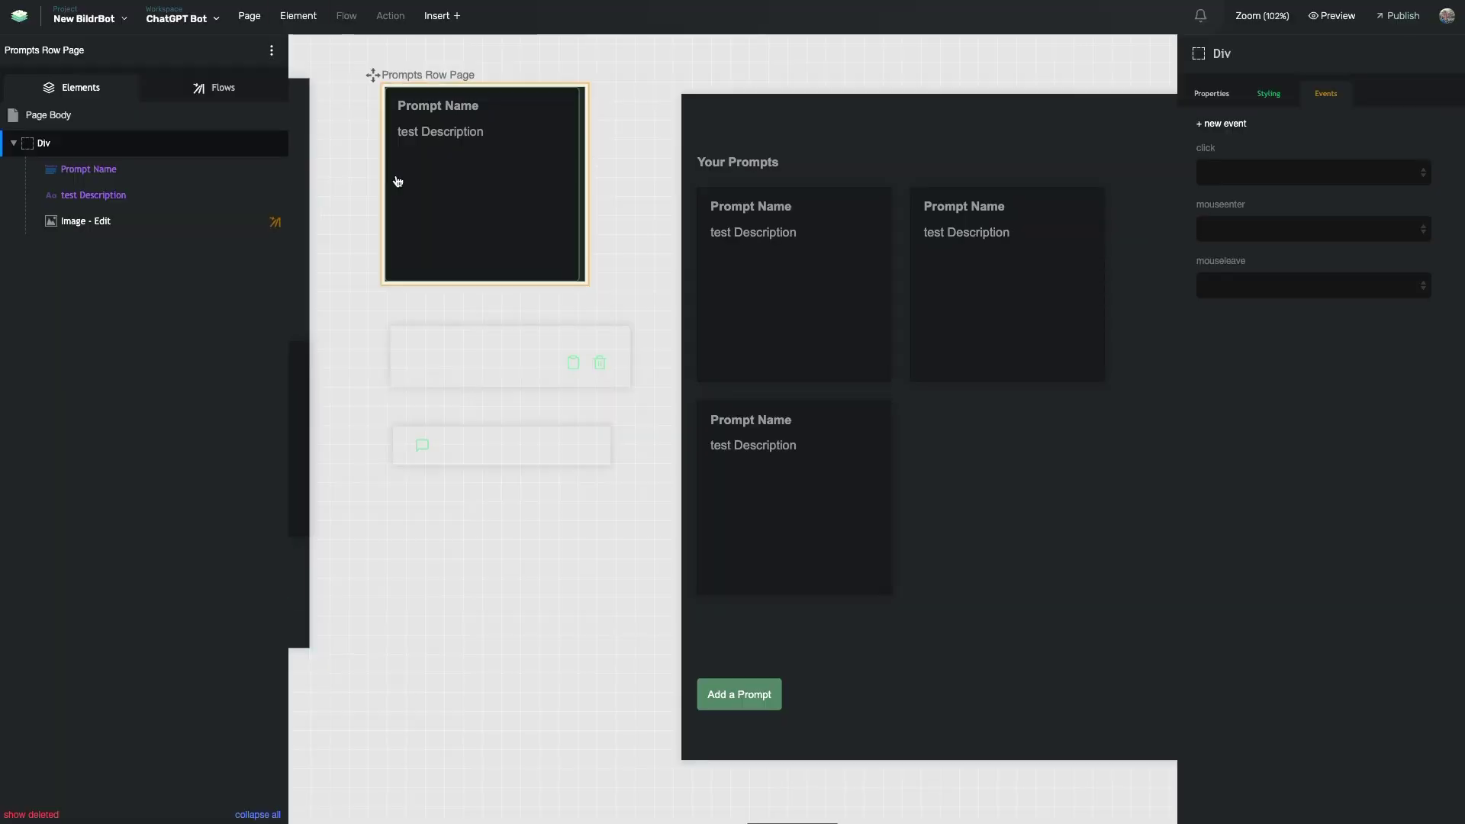
Step: Open the Page Binding flow of the Prompts Row Page and examine its If / Then Logic Check on the parent page's editPrompt variable
left_click(219, 89)
left_click(121, 334)
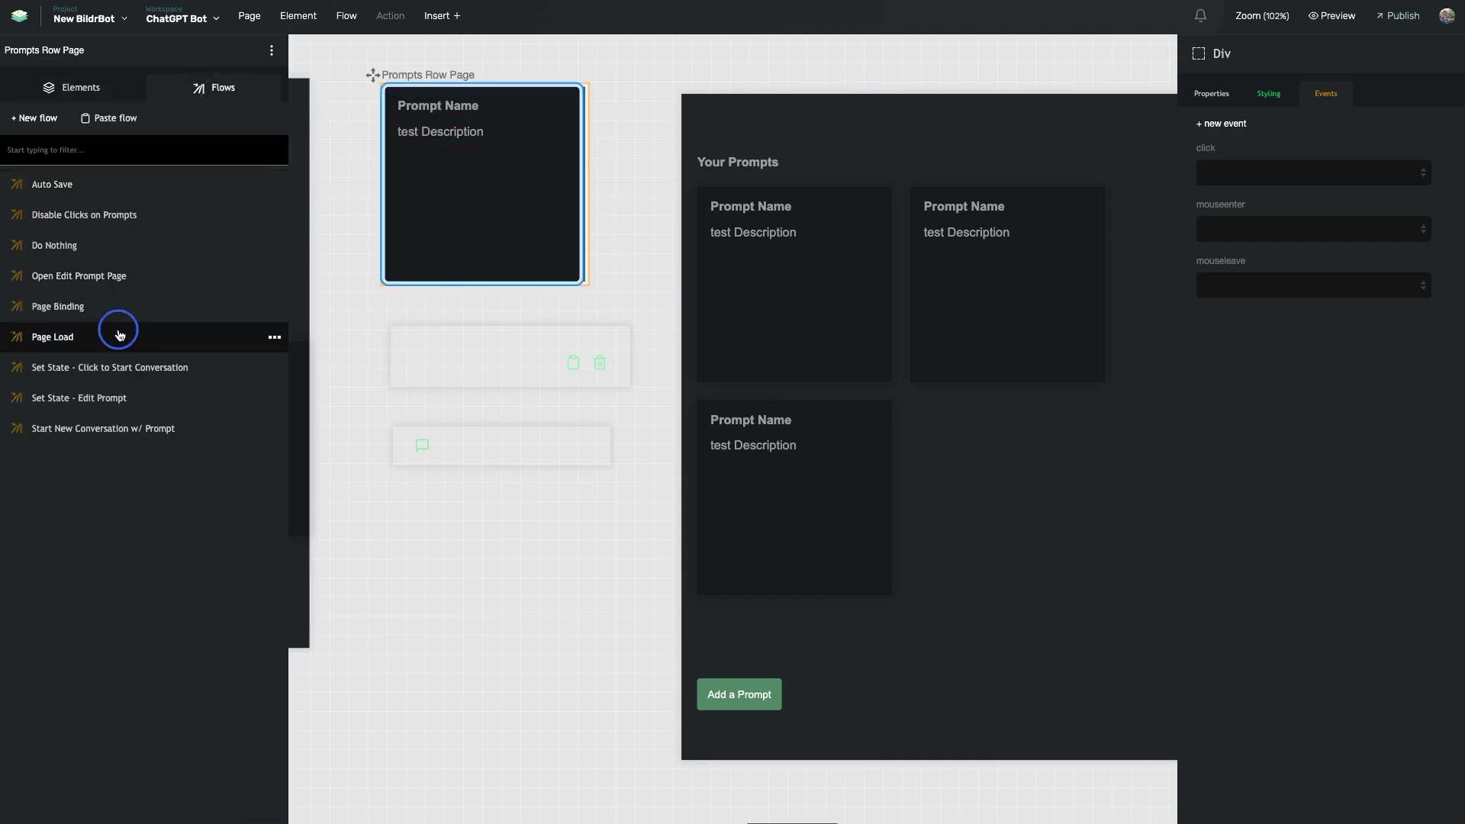
left_click(133, 316)
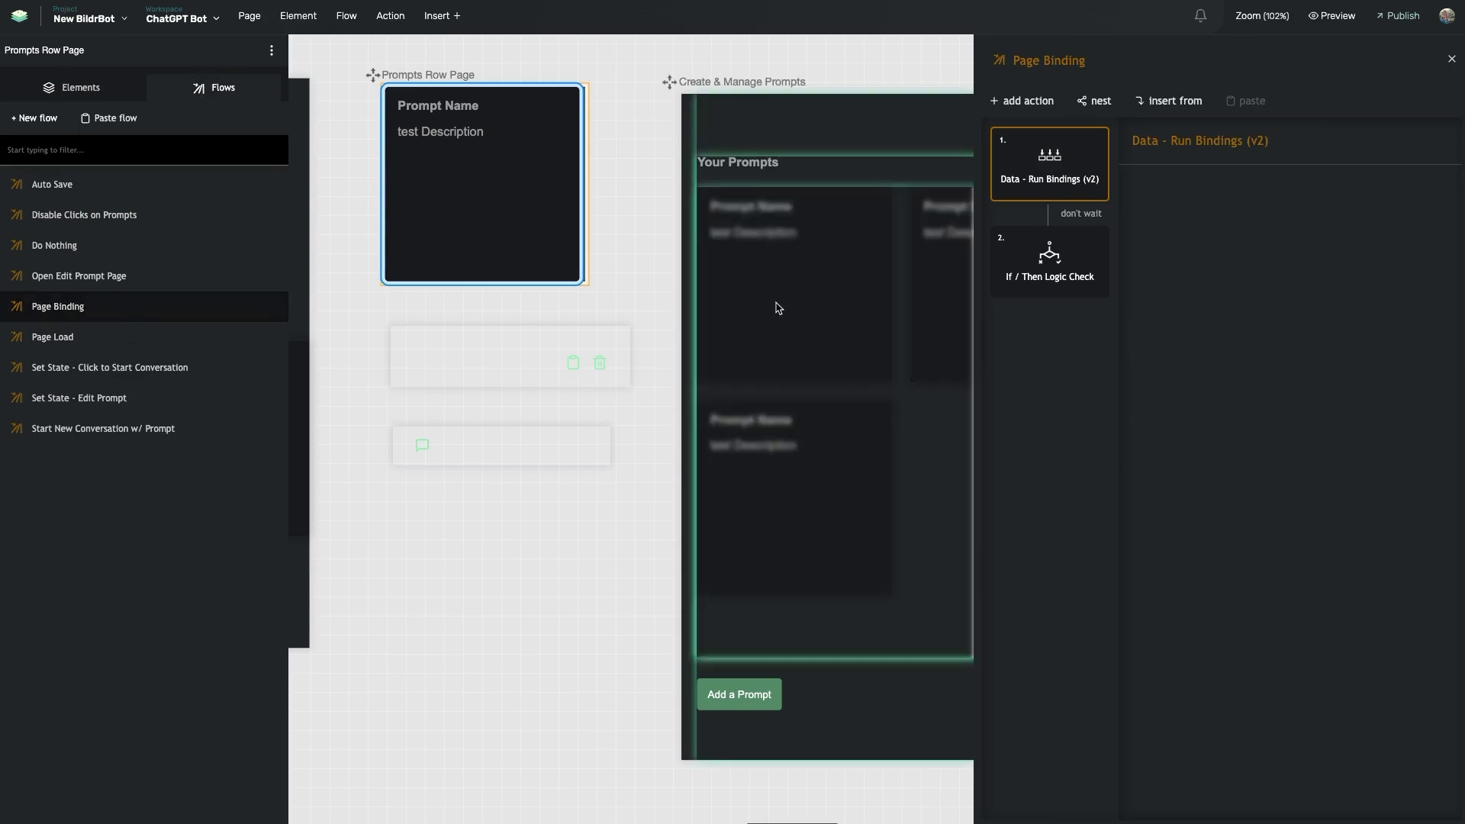
left_click(1023, 290)
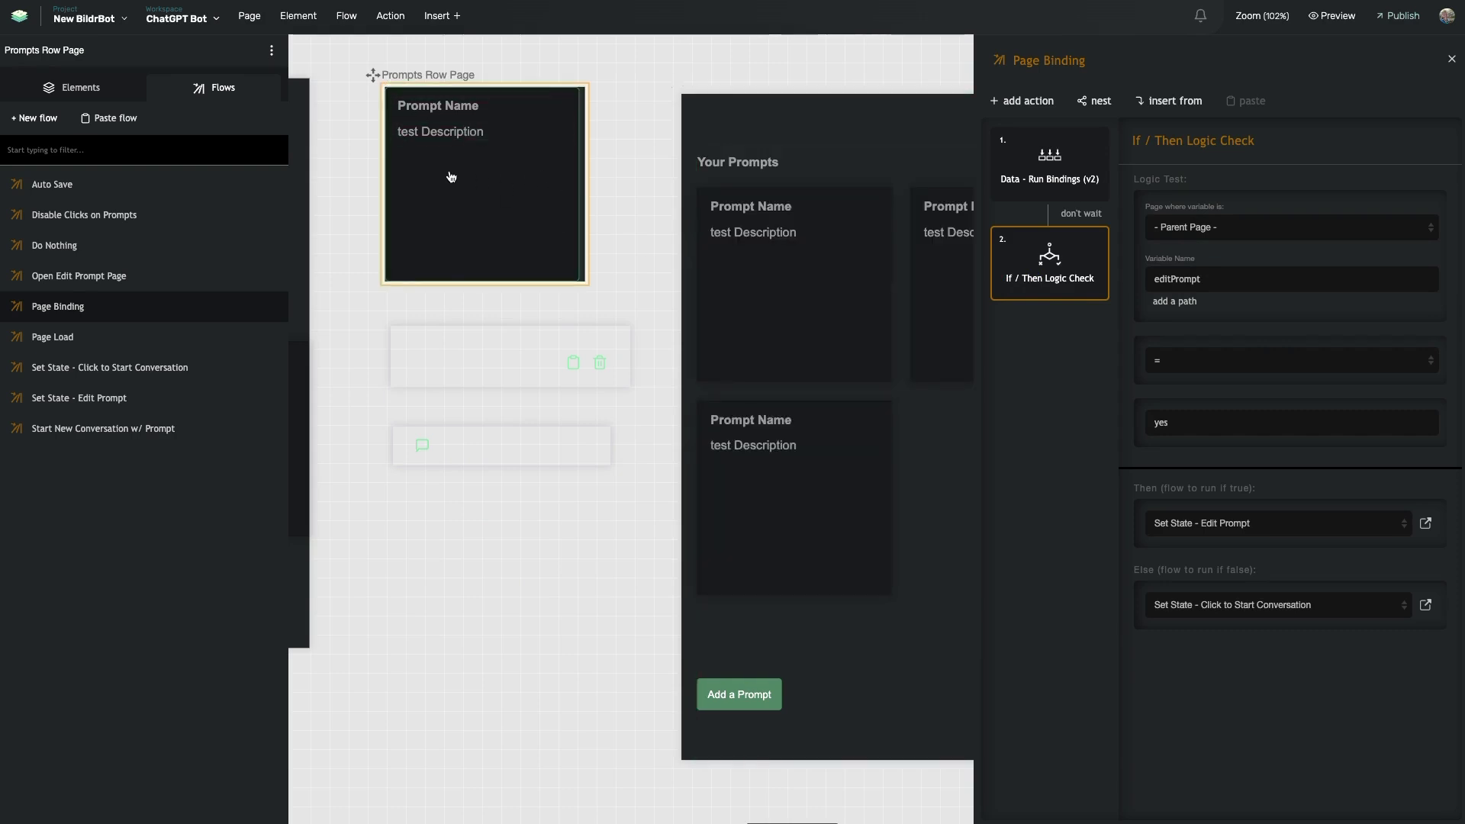
scroll(466, 174, "left", 5)
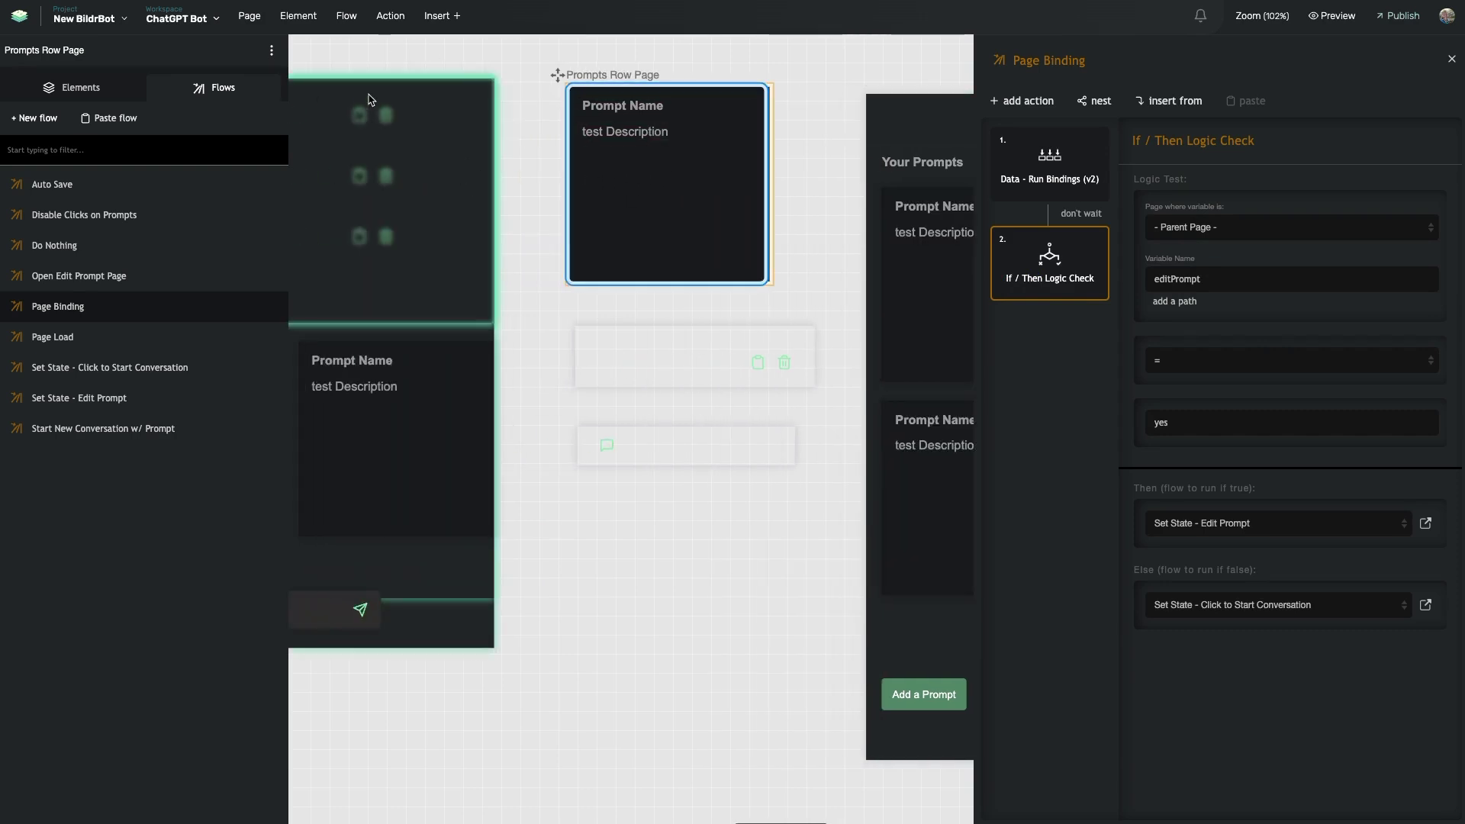
scroll(661, 114, "right", 12)
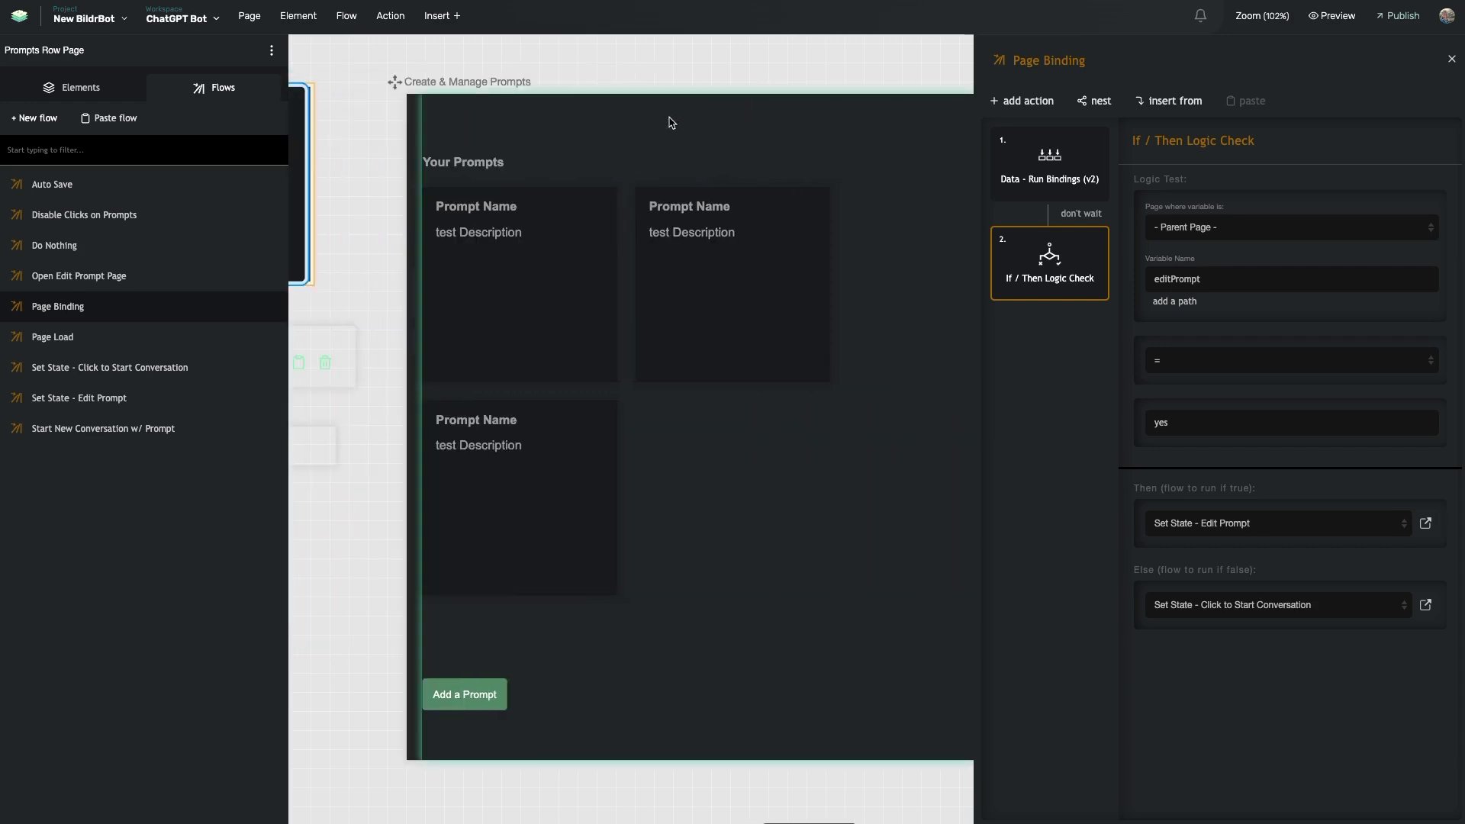
scroll(671, 123, "left", 7)
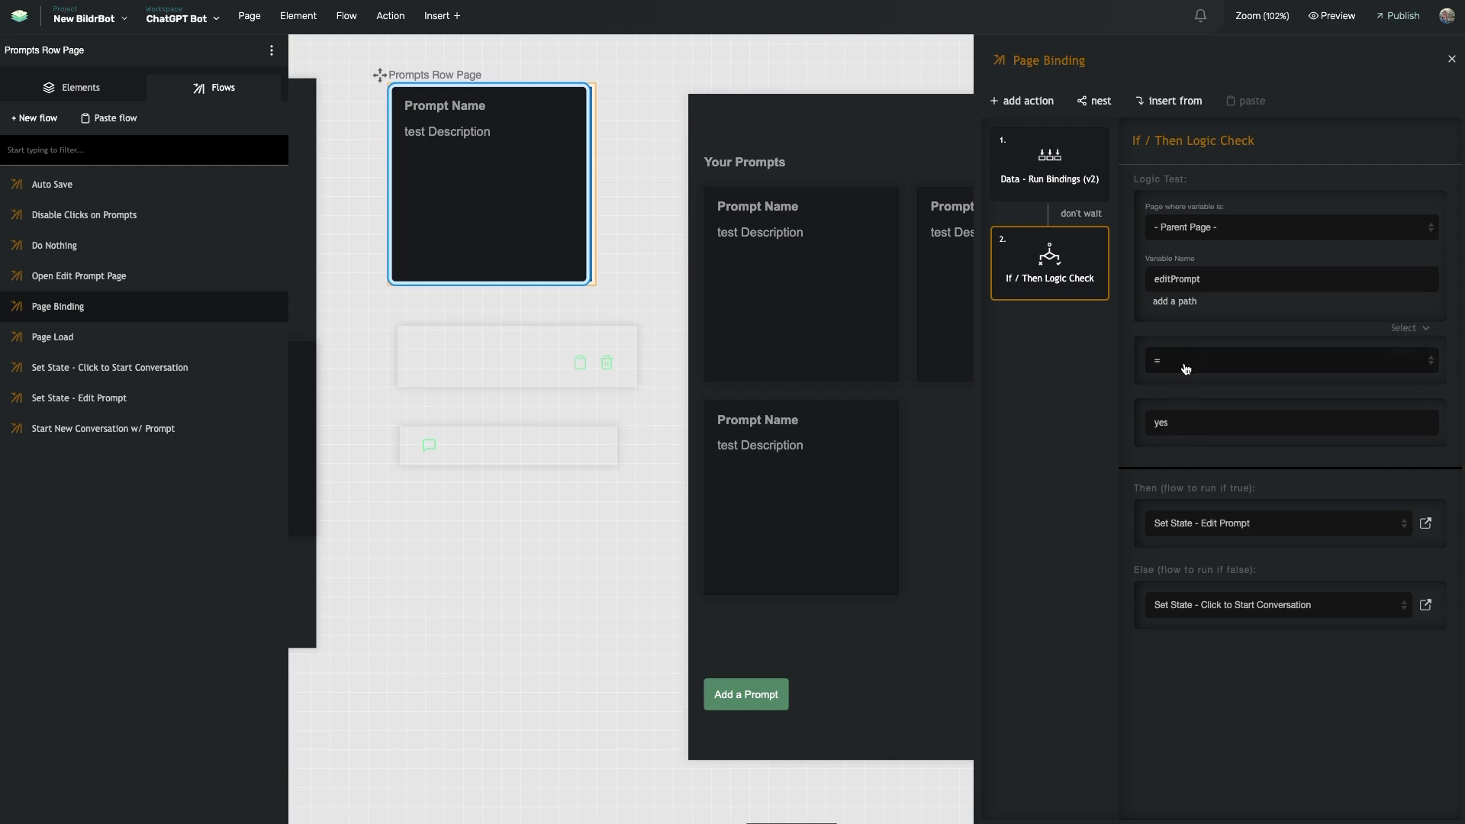
Step: Open the Set State - Edit Prompt flow, compare it with the prompt cards in the app preview, and examine its Element - set interaction action
left_click(1425, 525)
mouse_move(1101, 187)
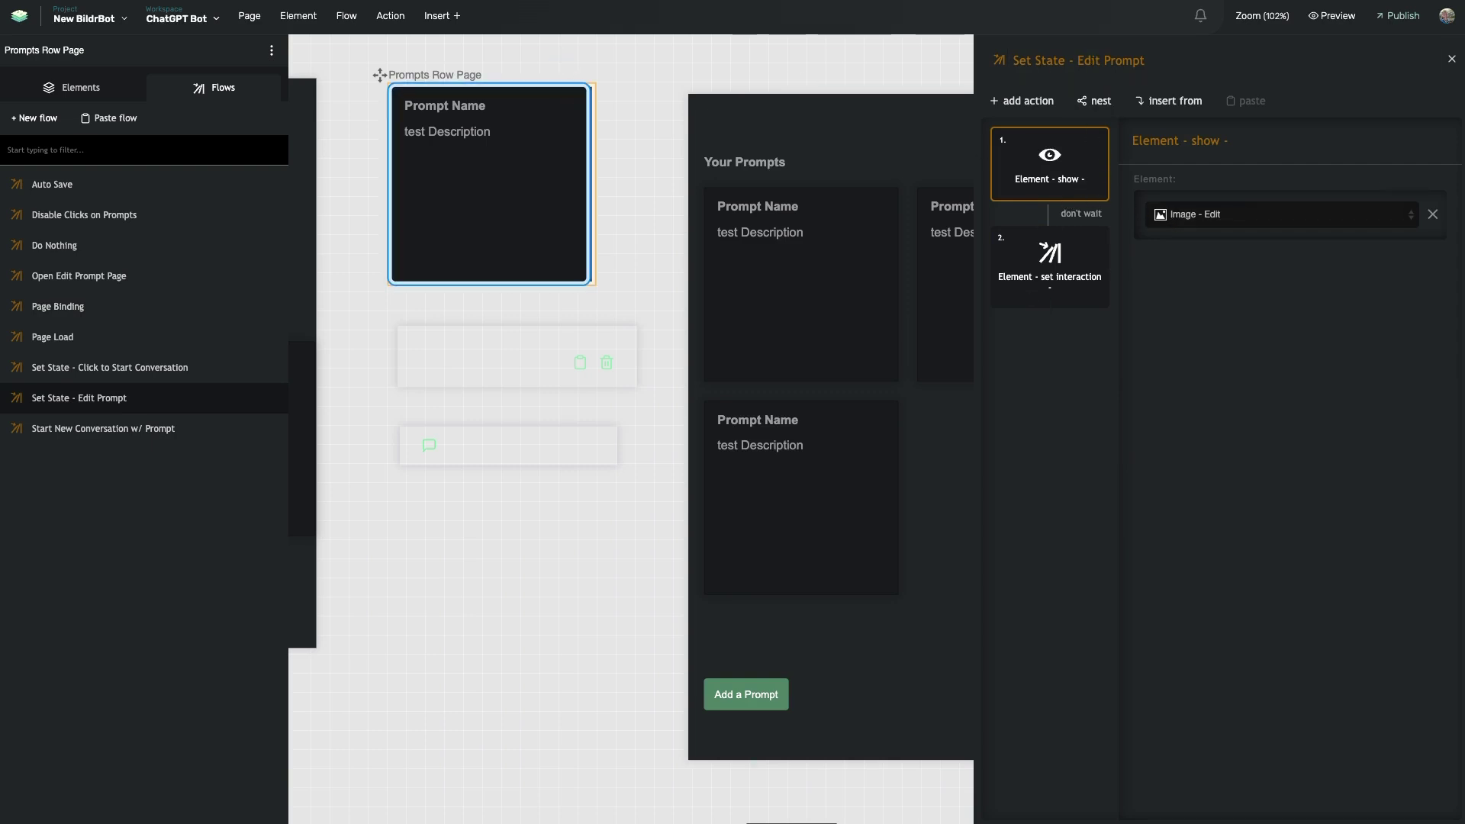
key("alt+Tab")
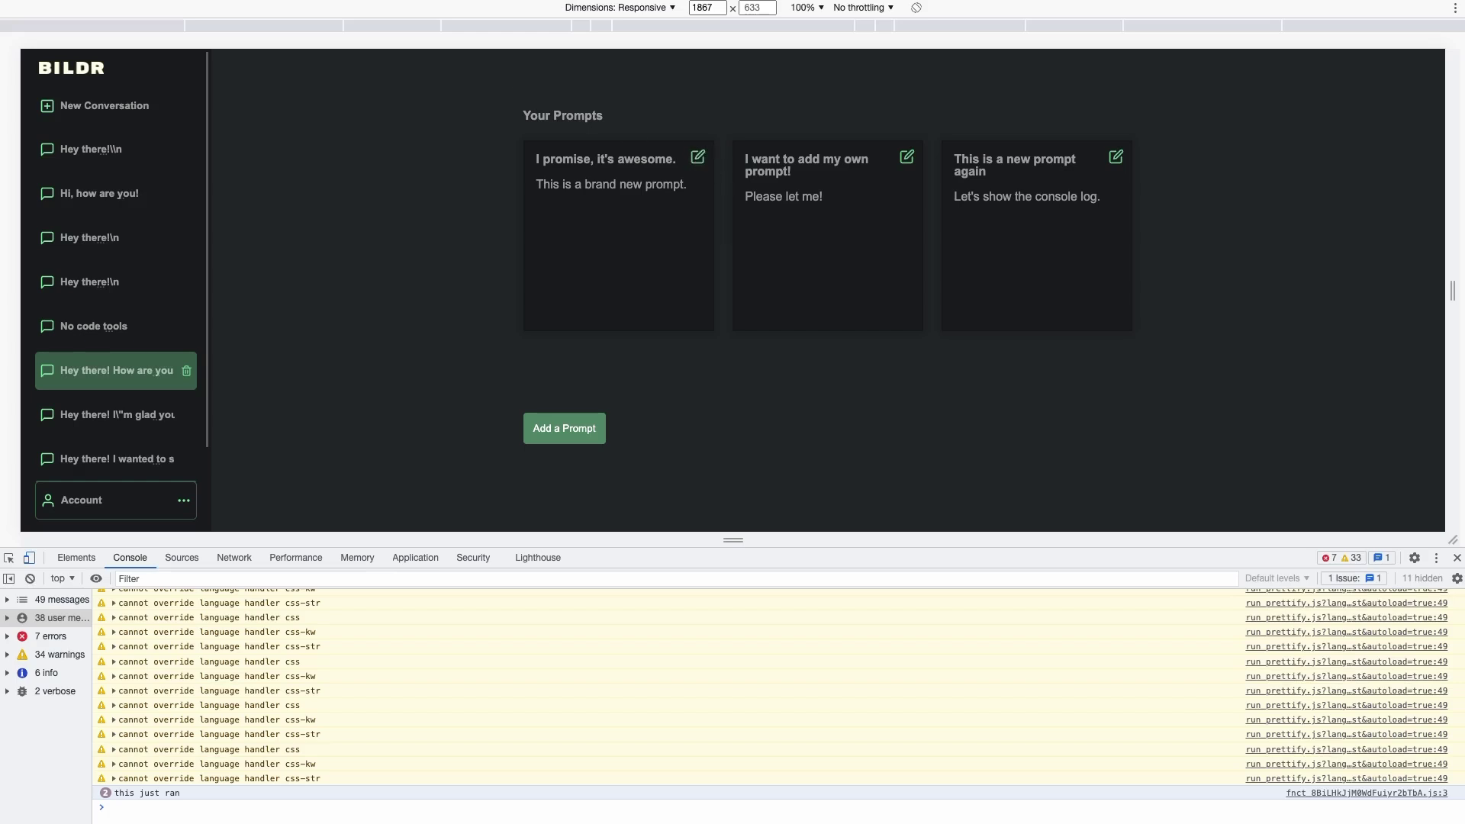
key("alt+Tab")
left_click(1050, 264)
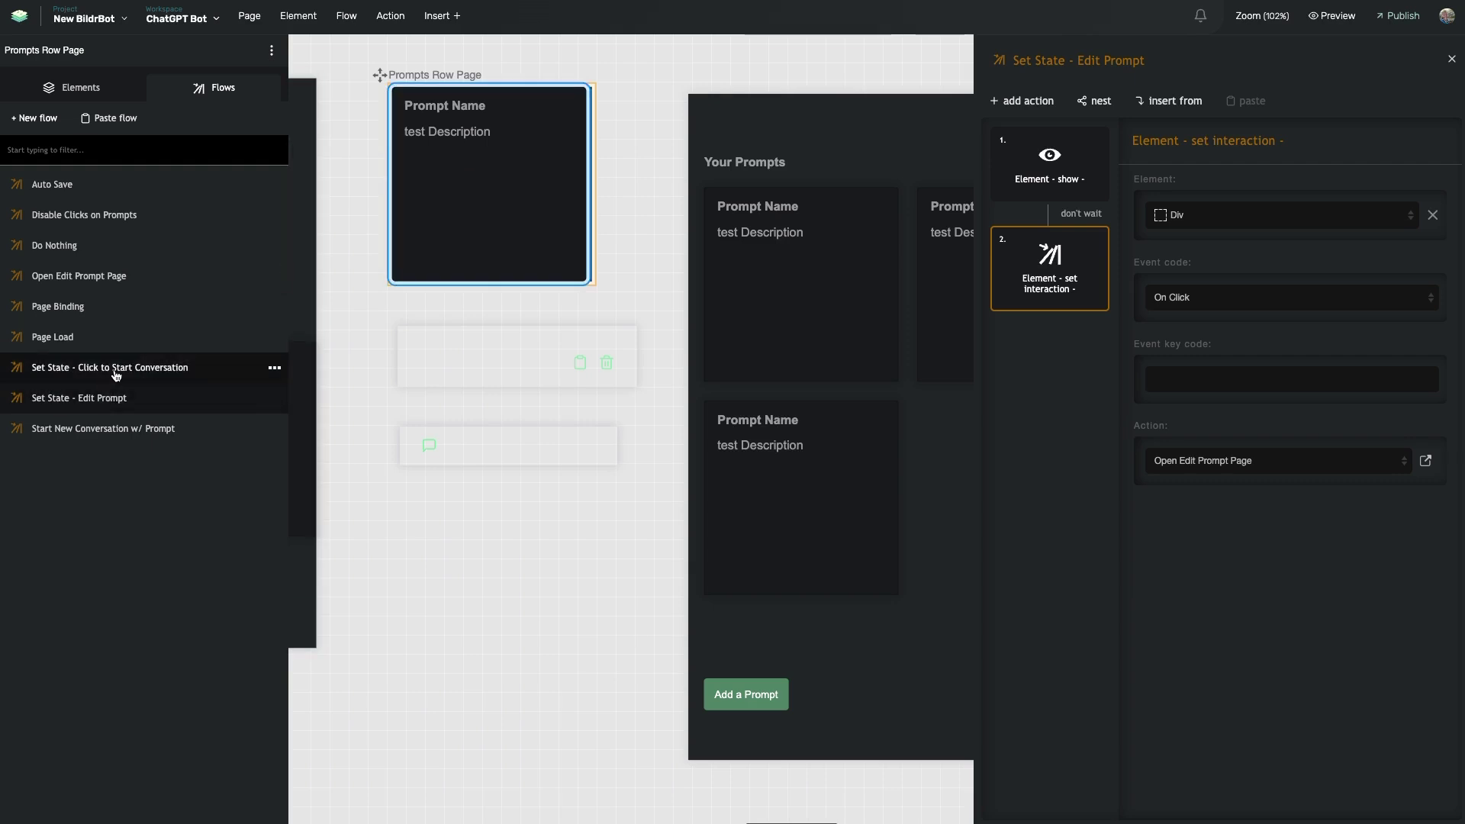
Step: From the Page Binding flow's logic check, open the Else flow Set State - Click to Start Conversation and compare the pages that list prompts
left_click(123, 308)
left_click(1044, 281)
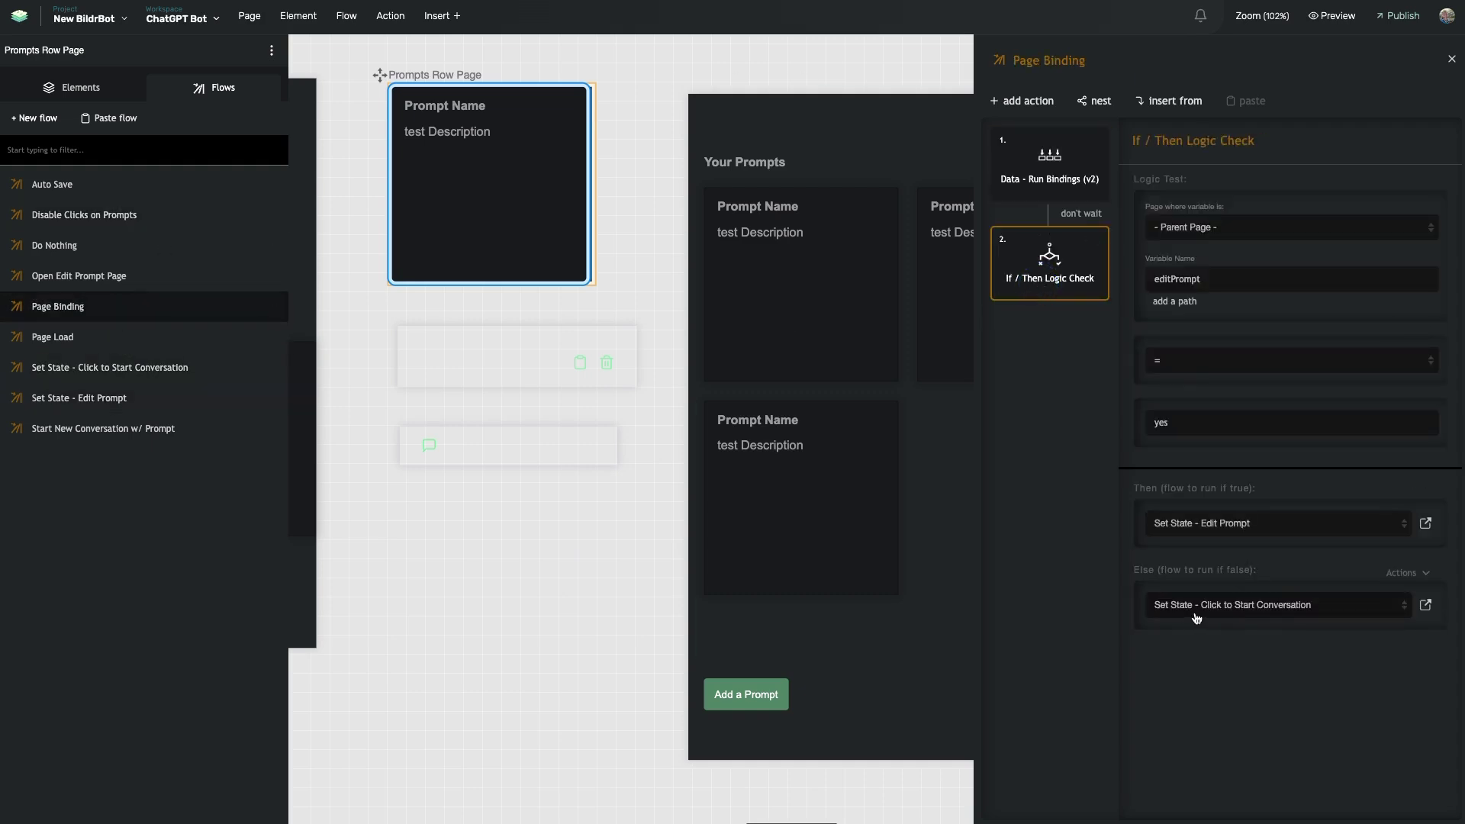
left_click(1425, 607)
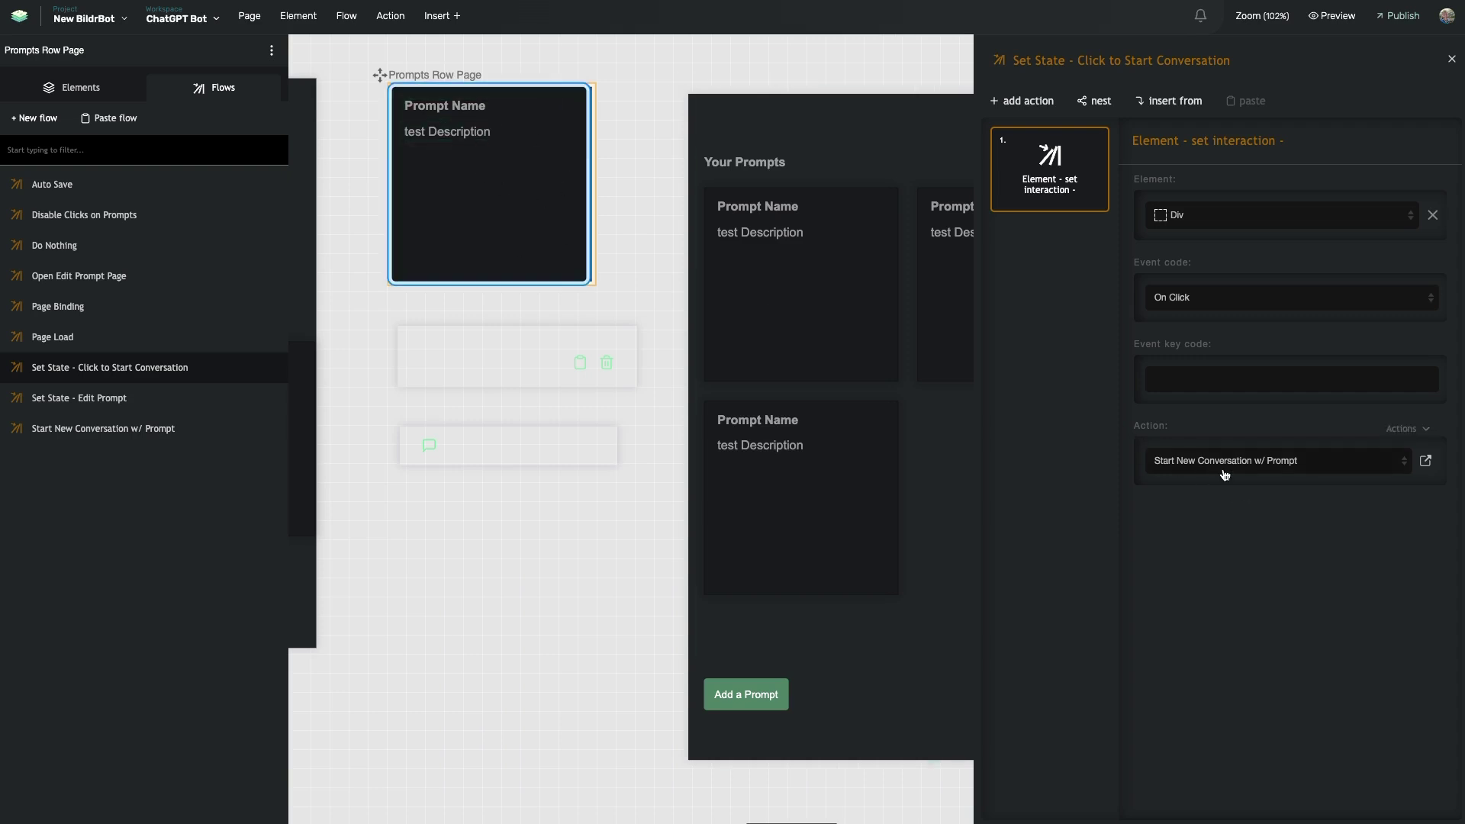
scroll(503, 388, "left", 10)
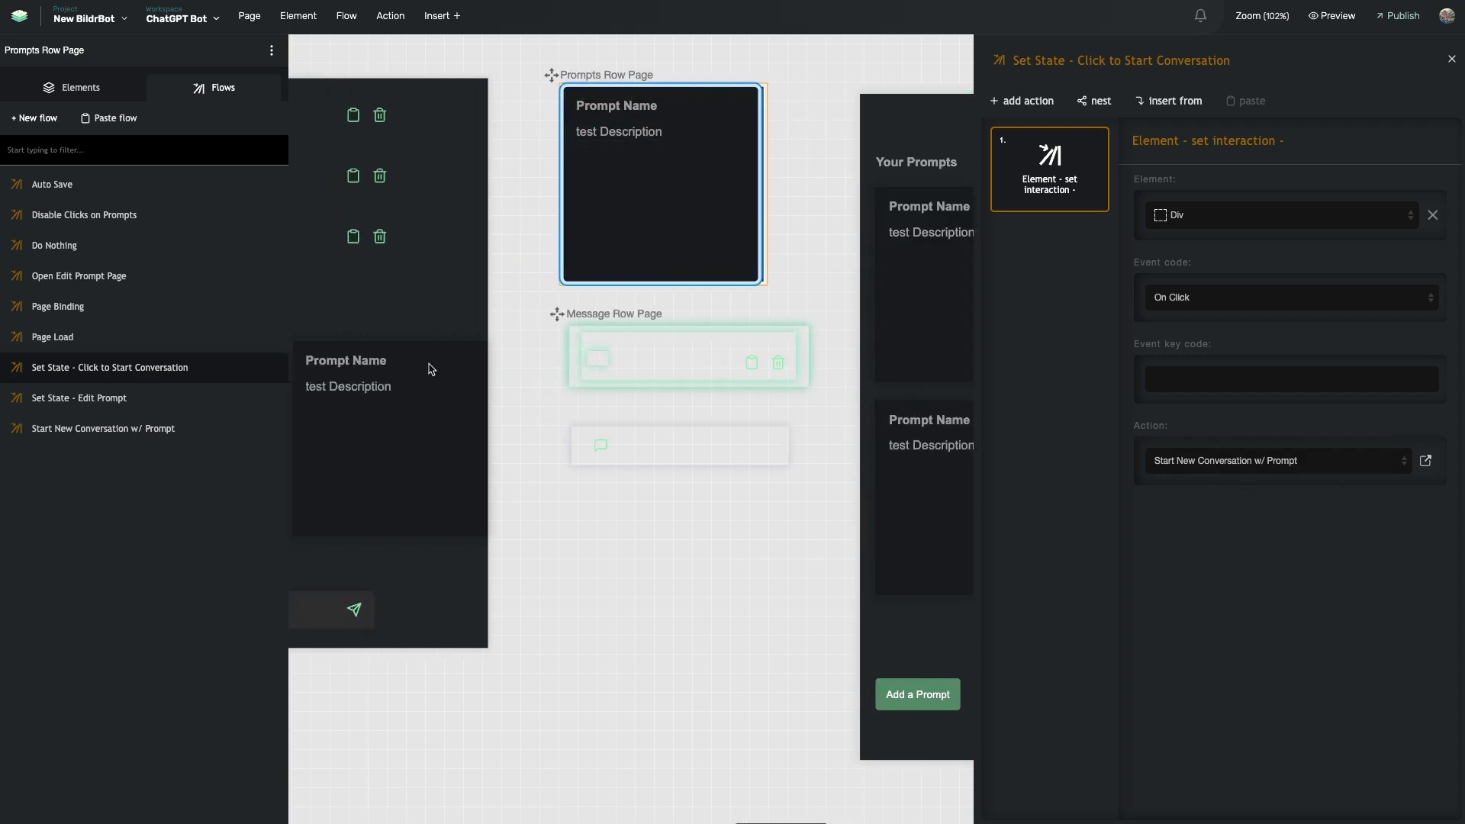
scroll(580, 267, "right", 5)
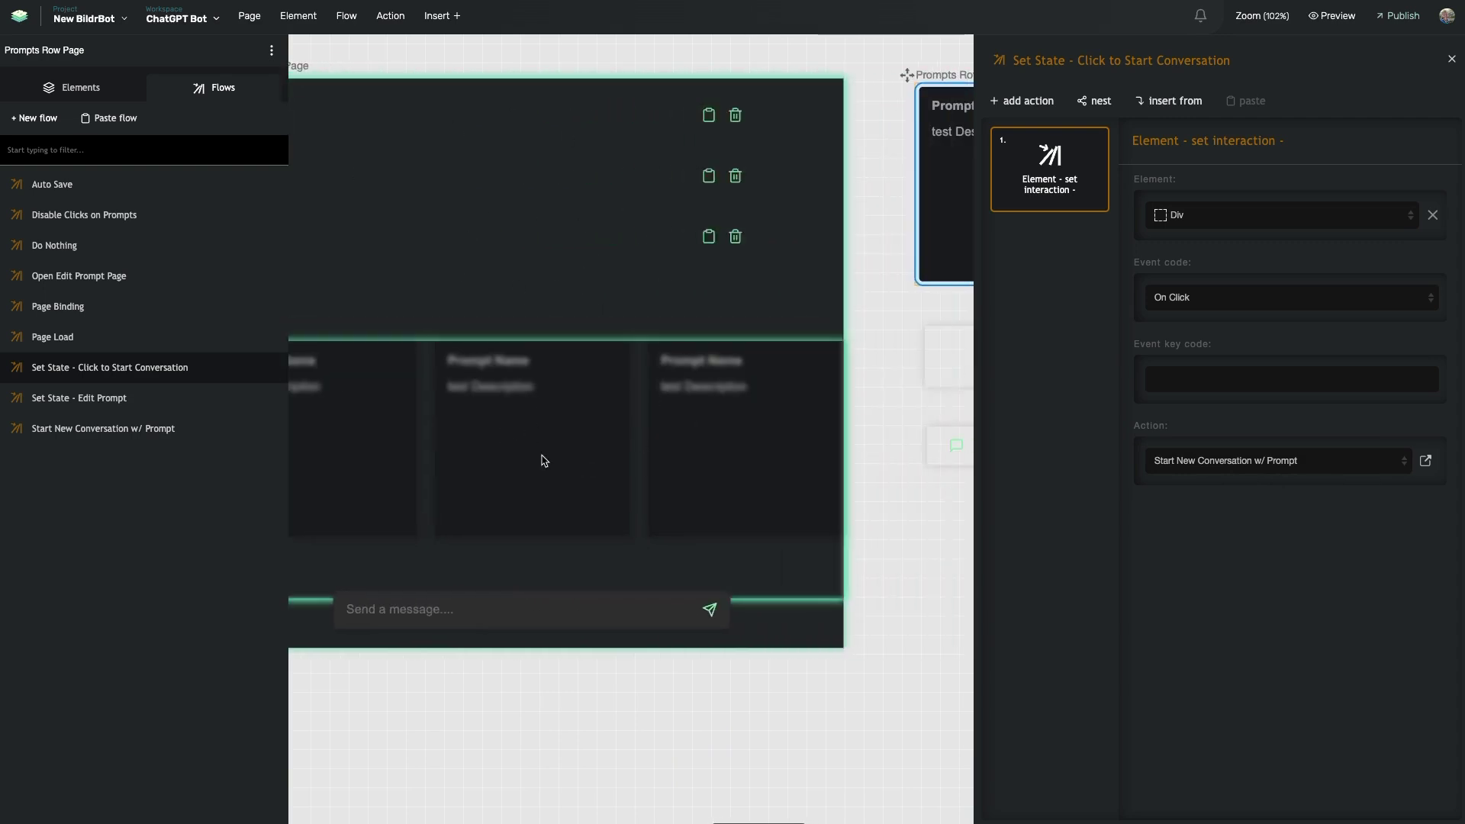
scroll(599, 406, "right", 8)
scroll(602, 398, "right", 4)
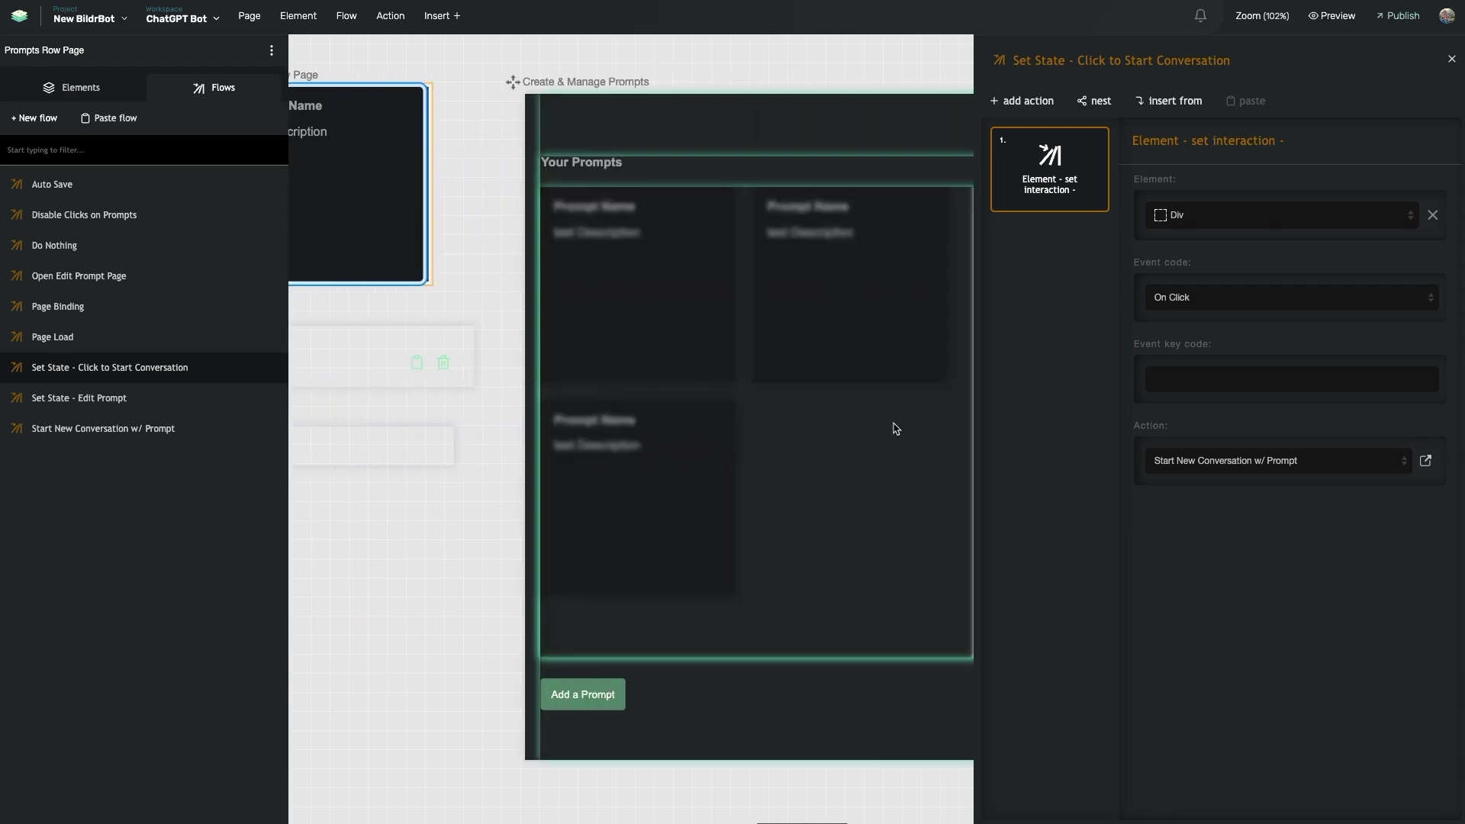
Step: Open the Open Edit Prompt Page flow and examine its Open page into container and Run flow on page actions
left_click(141, 283)
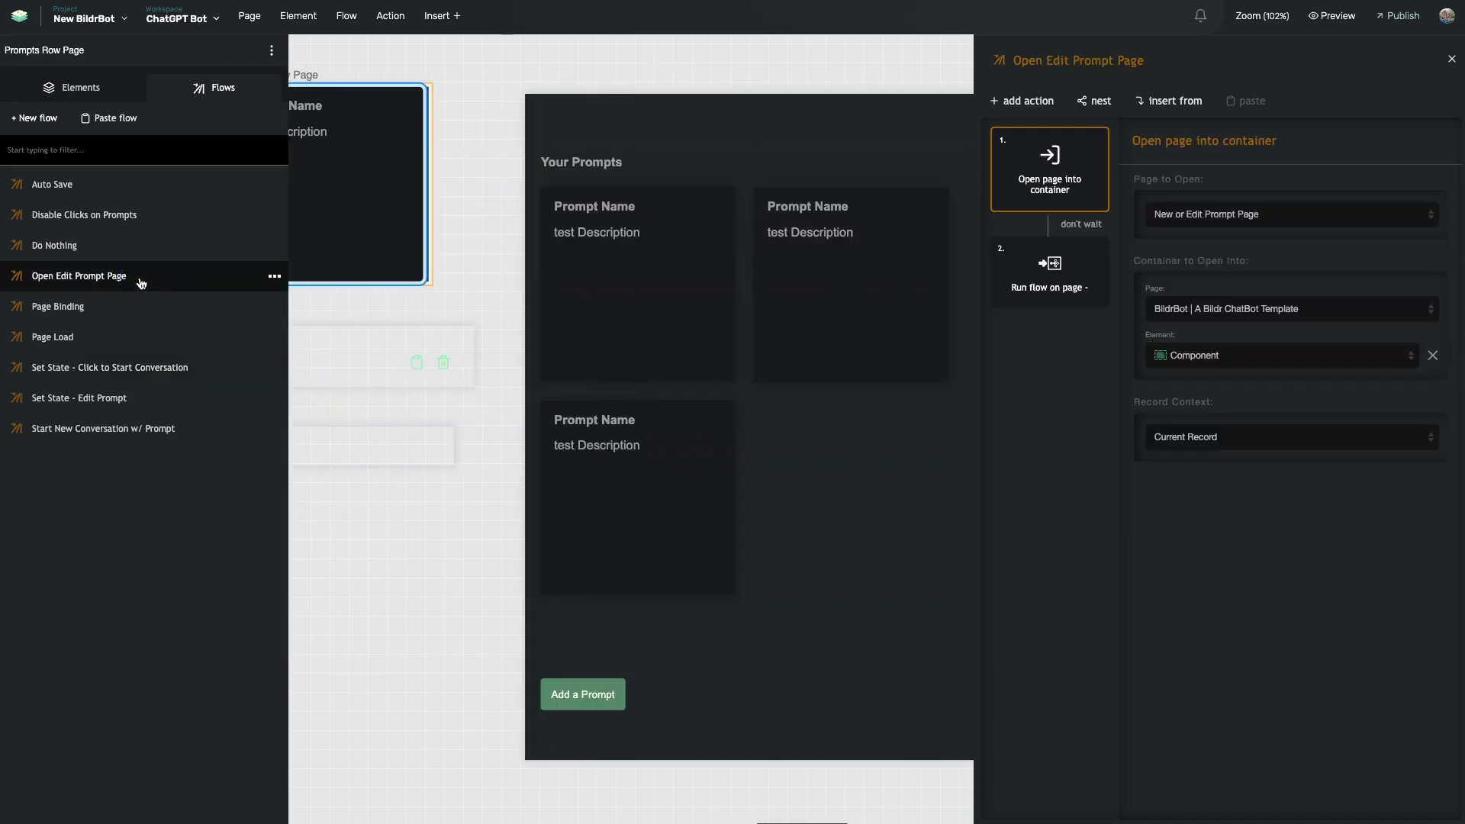
scroll(596, 229, "left", 4)
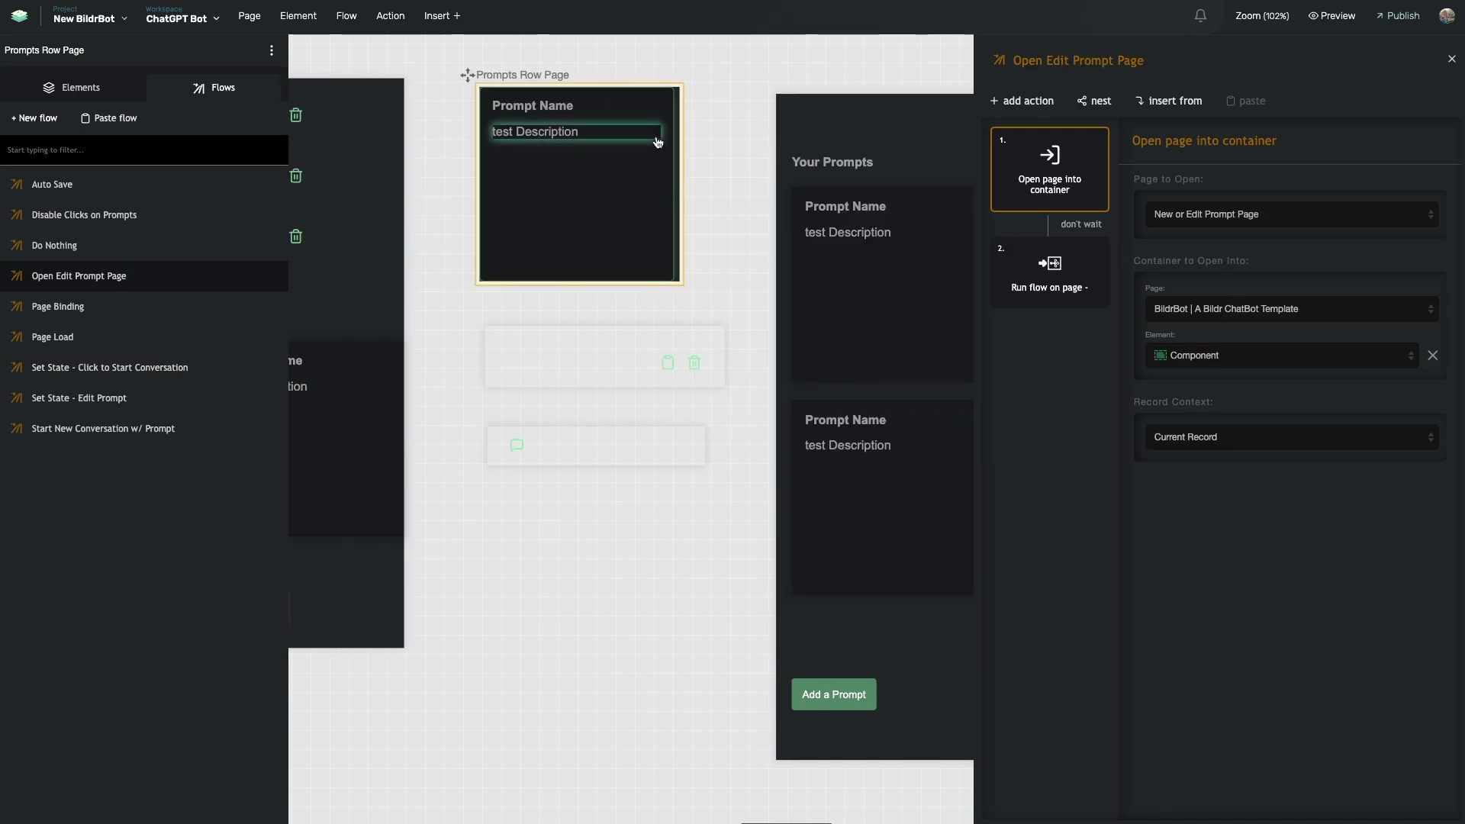
scroll(687, 382, "right", 5)
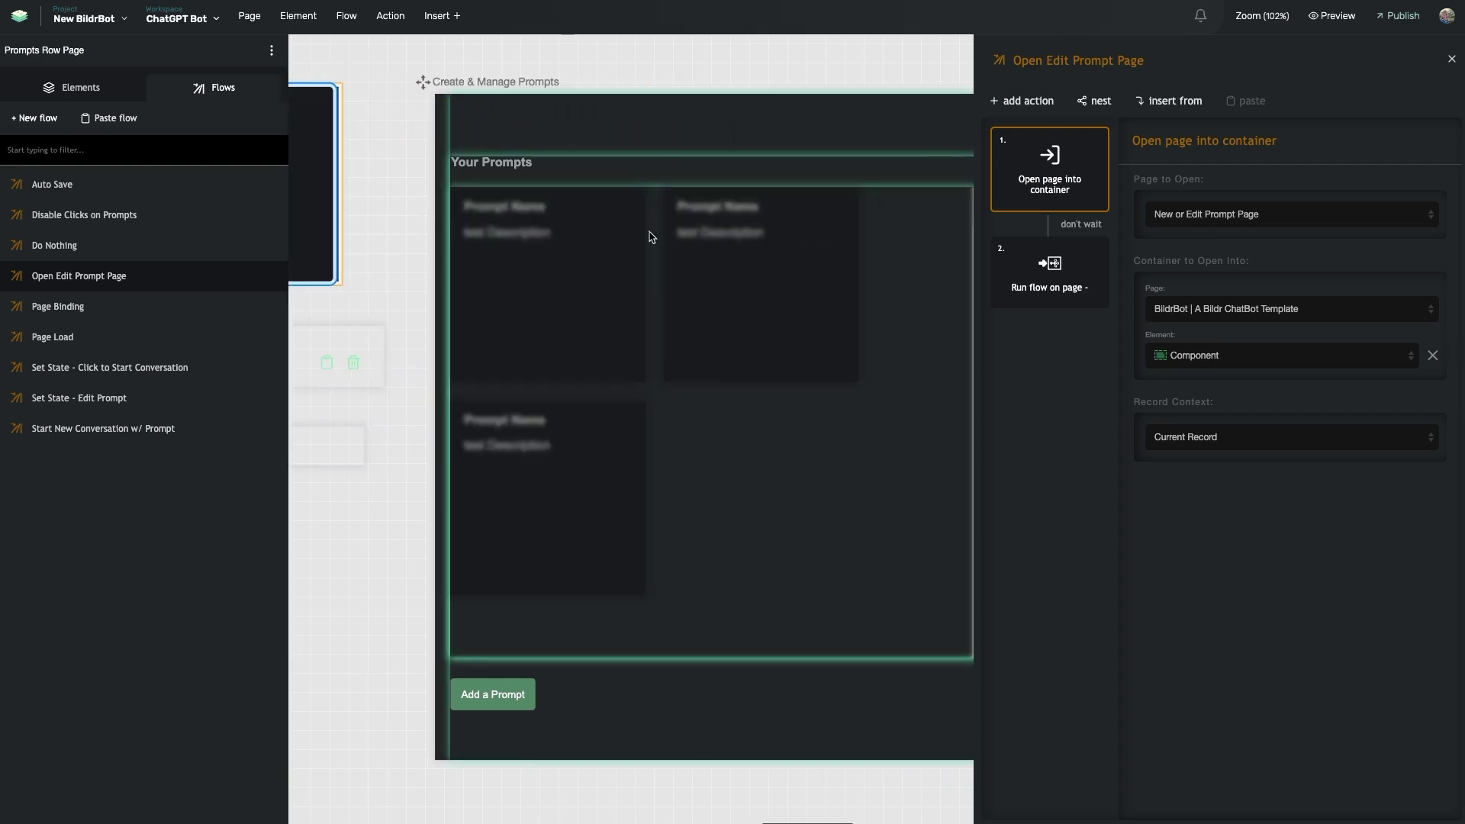
scroll(656, 611, "left", 2)
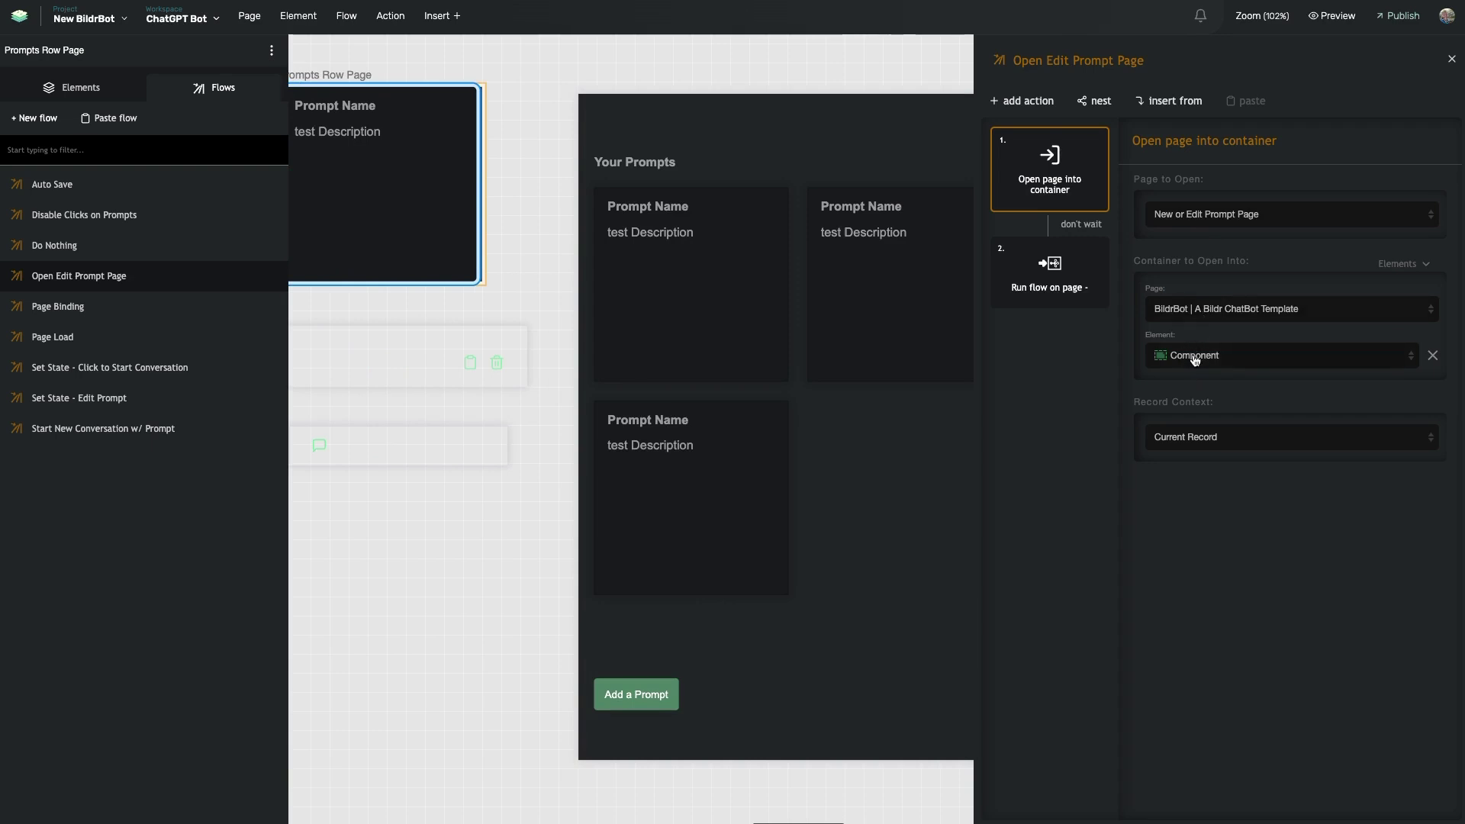
left_click(1042, 287)
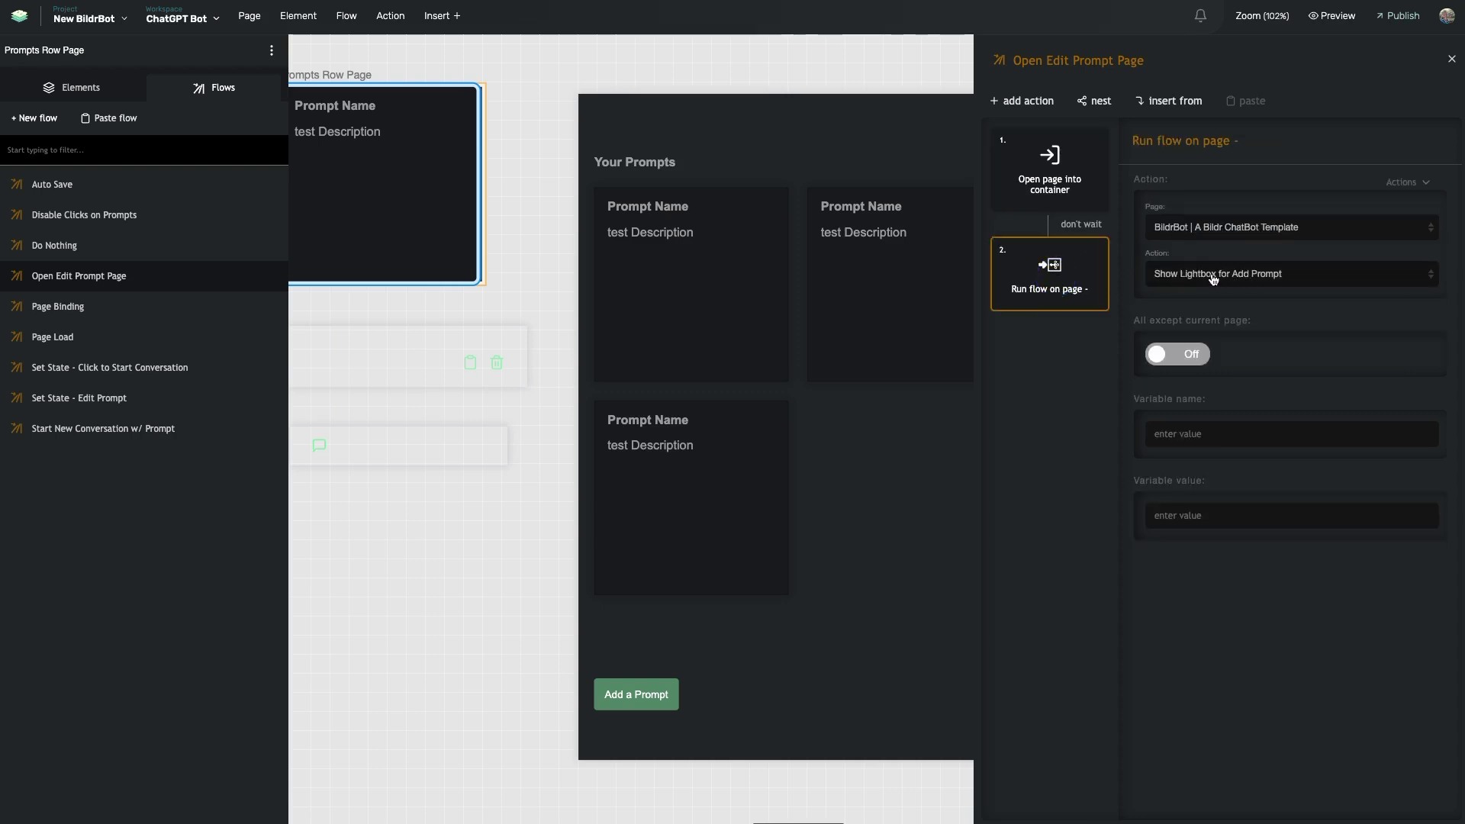
left_click(1059, 187)
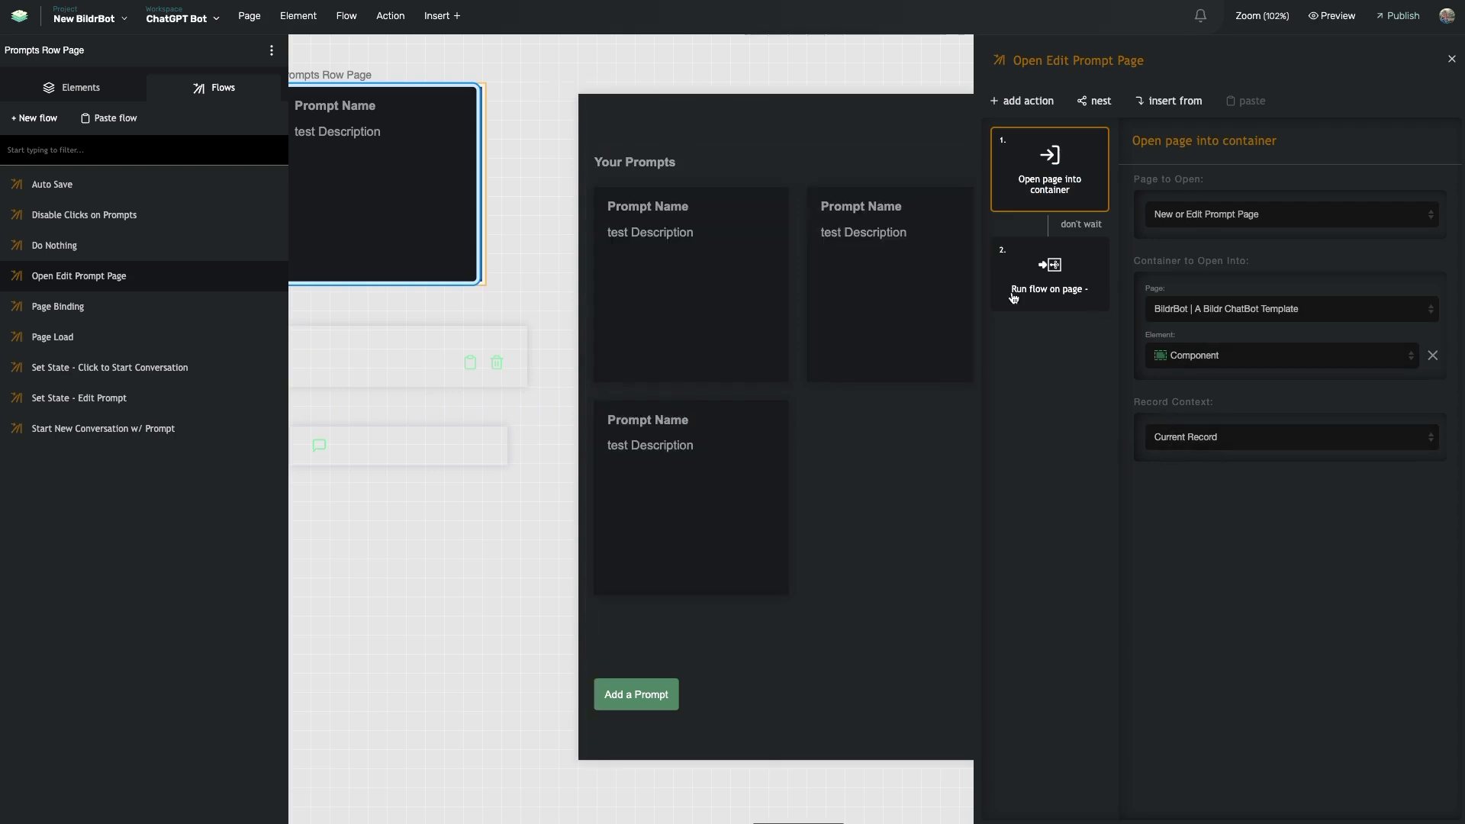
scroll(590, 139, "left", 4)
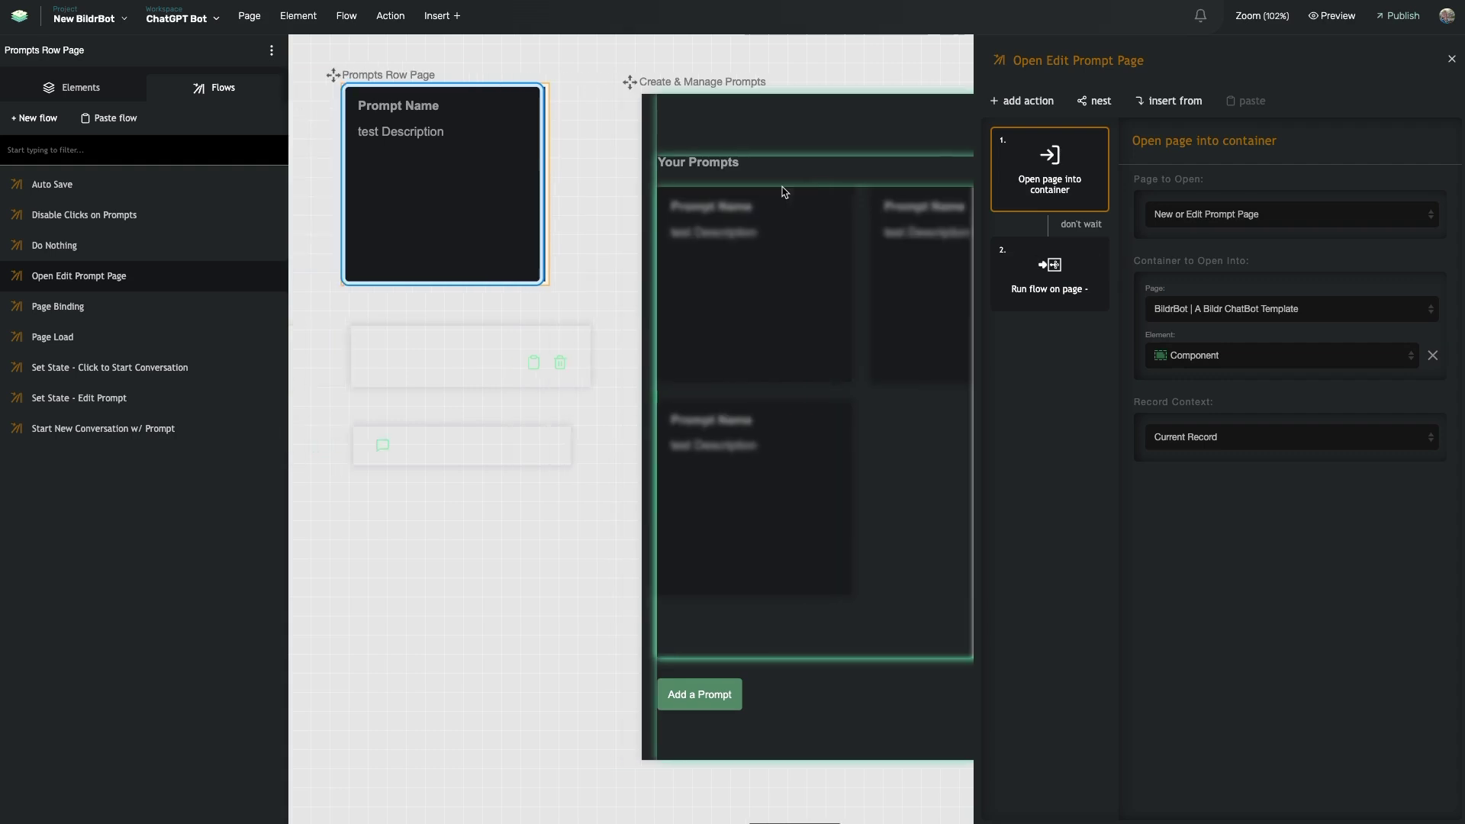
Step: Open the Prompts data collection, look through its records and fields, and close it
left_click(506, 141)
left_click(90, 17)
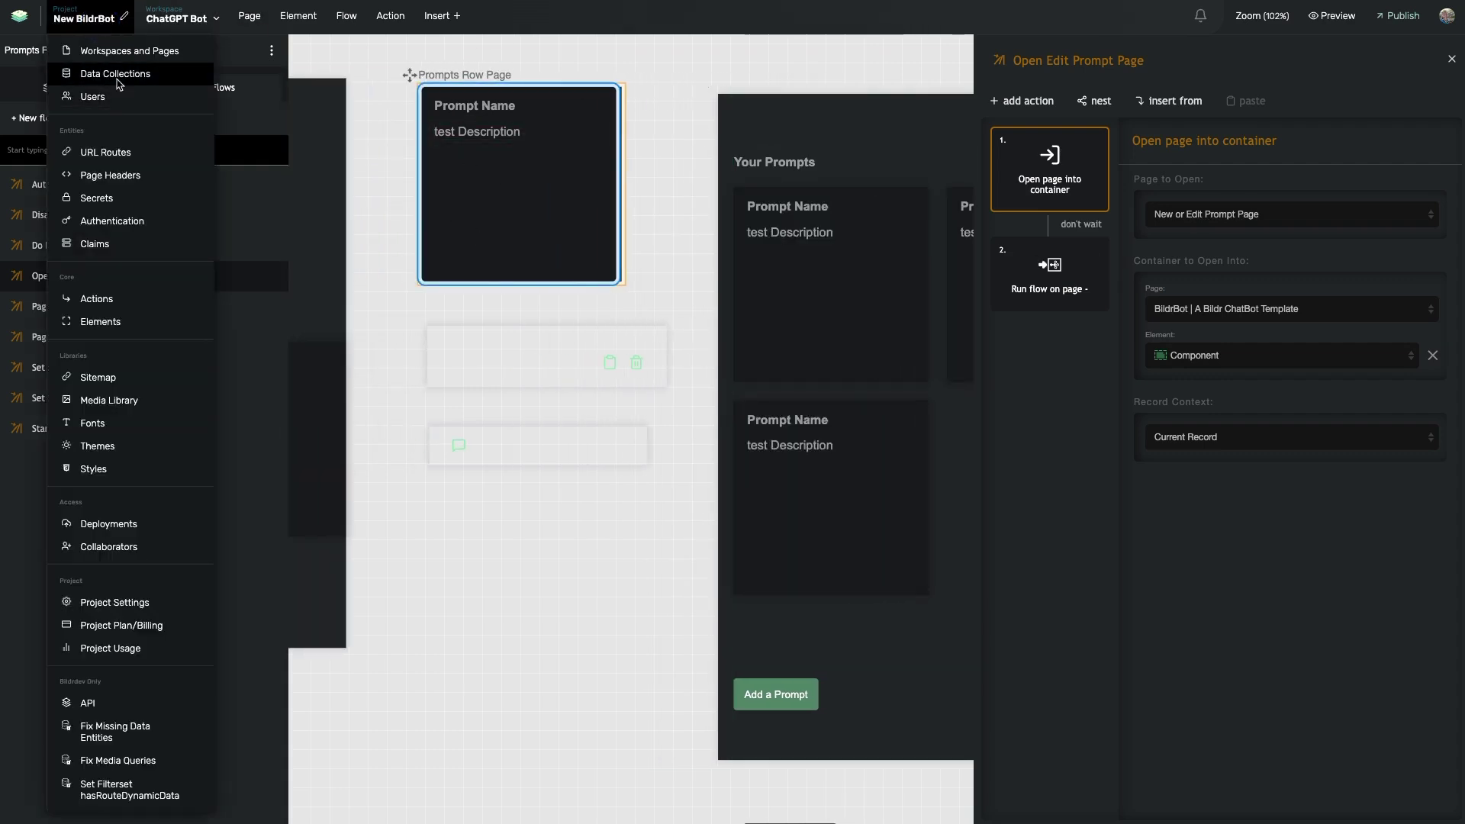
left_click(114, 77)
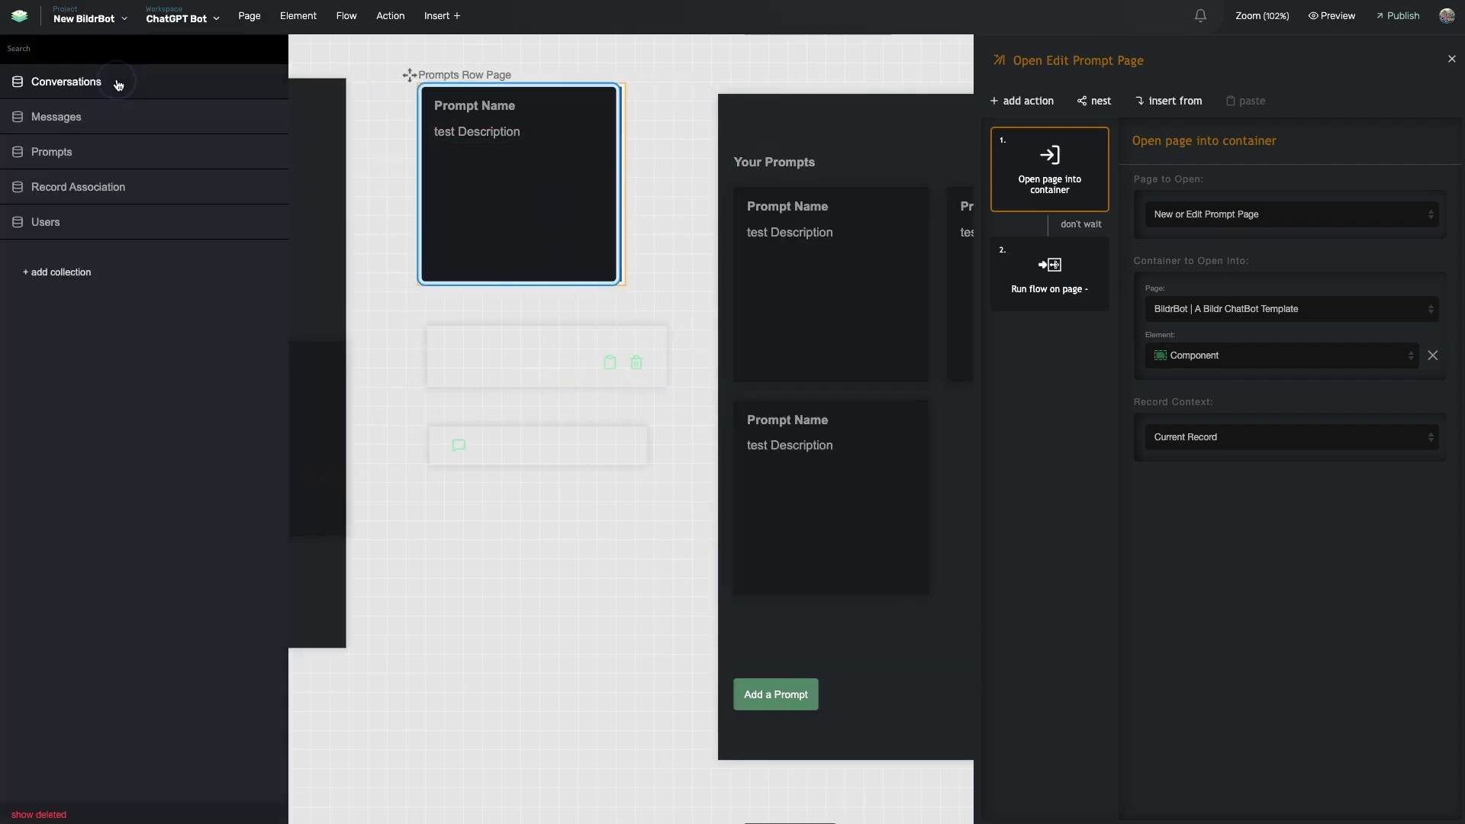
left_click(94, 158)
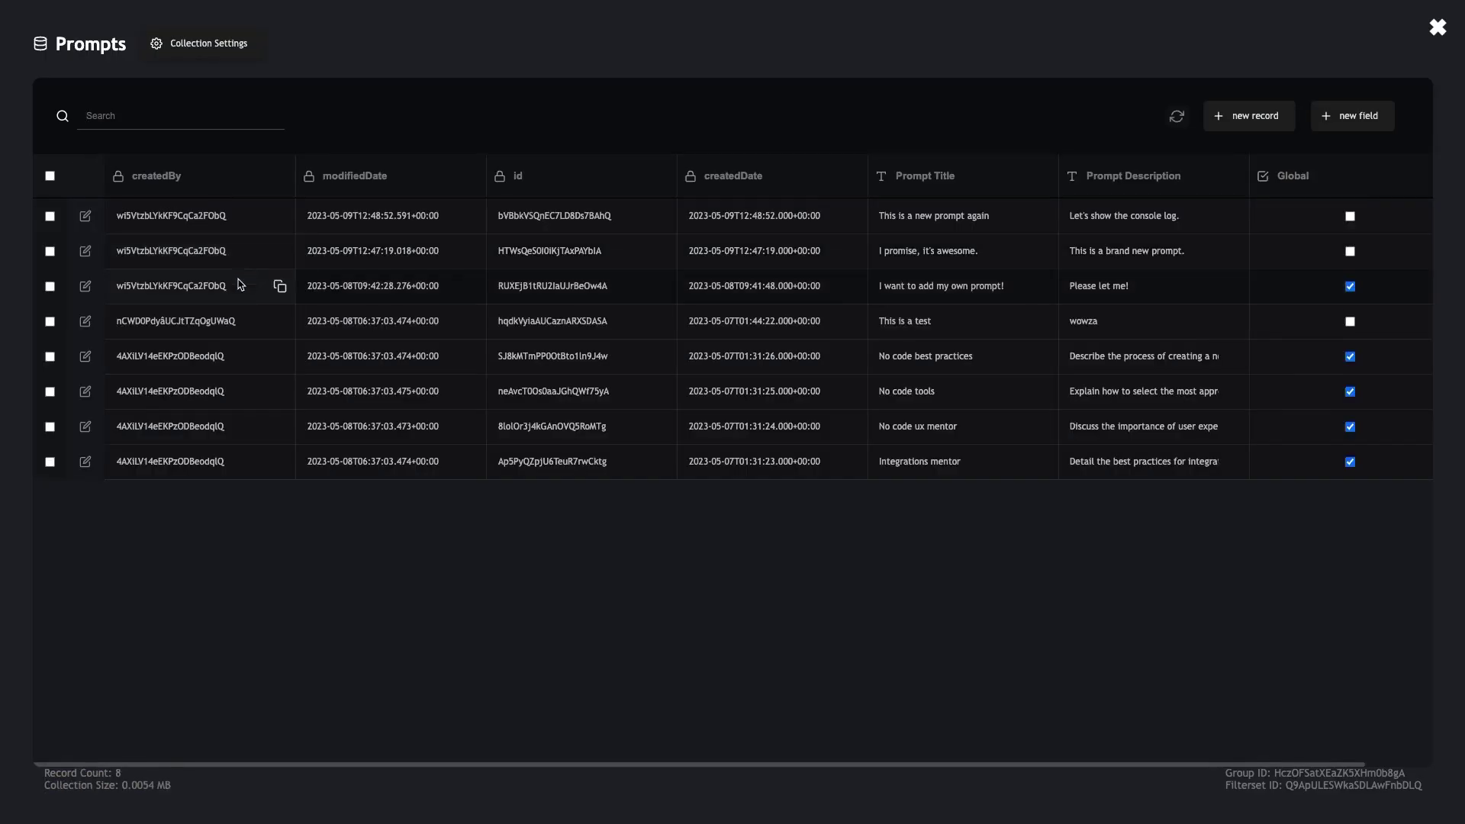
scroll(252, 282, "right", 2)
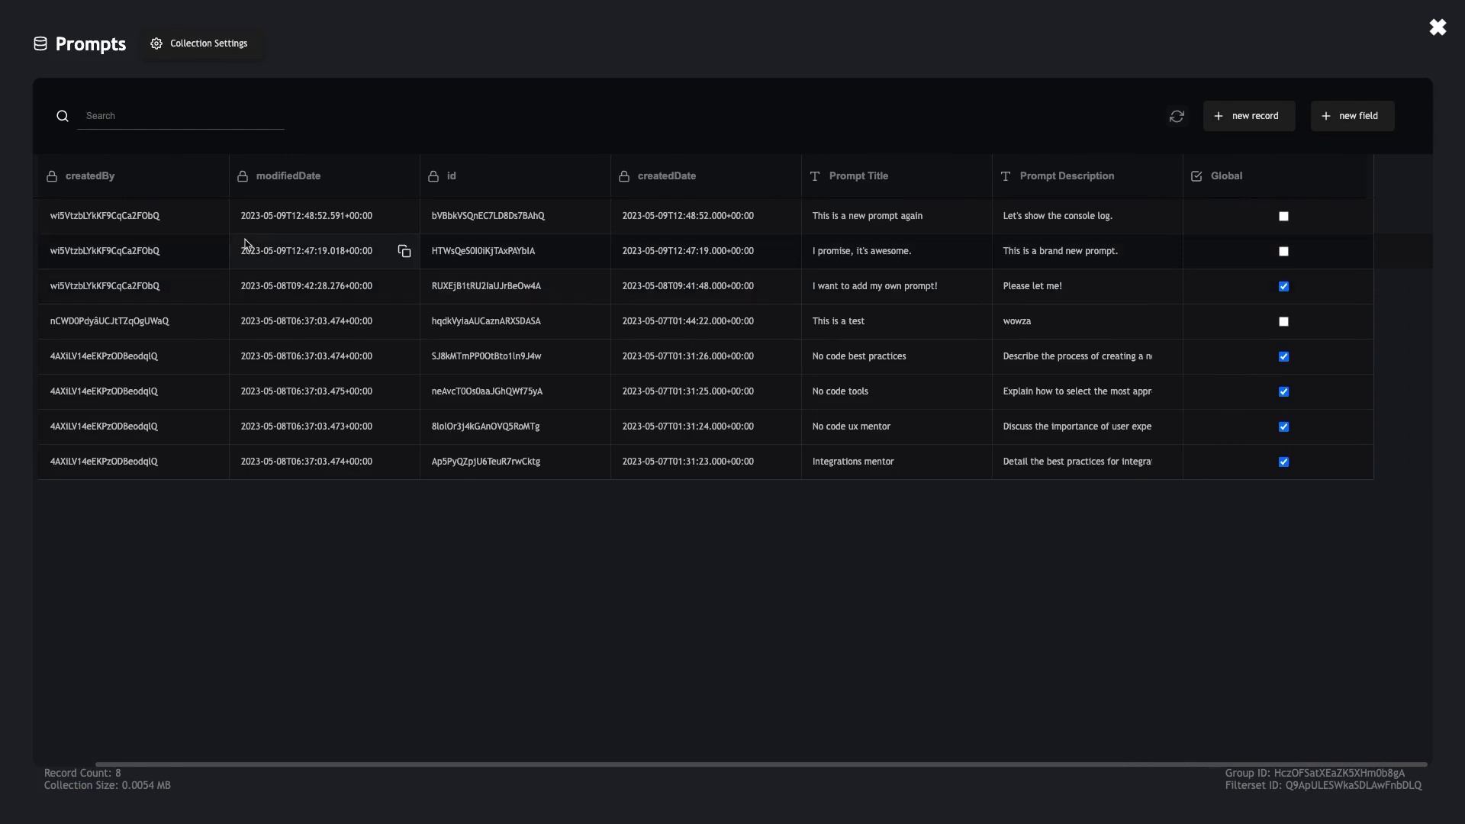
scroll(229, 248, "left", 2)
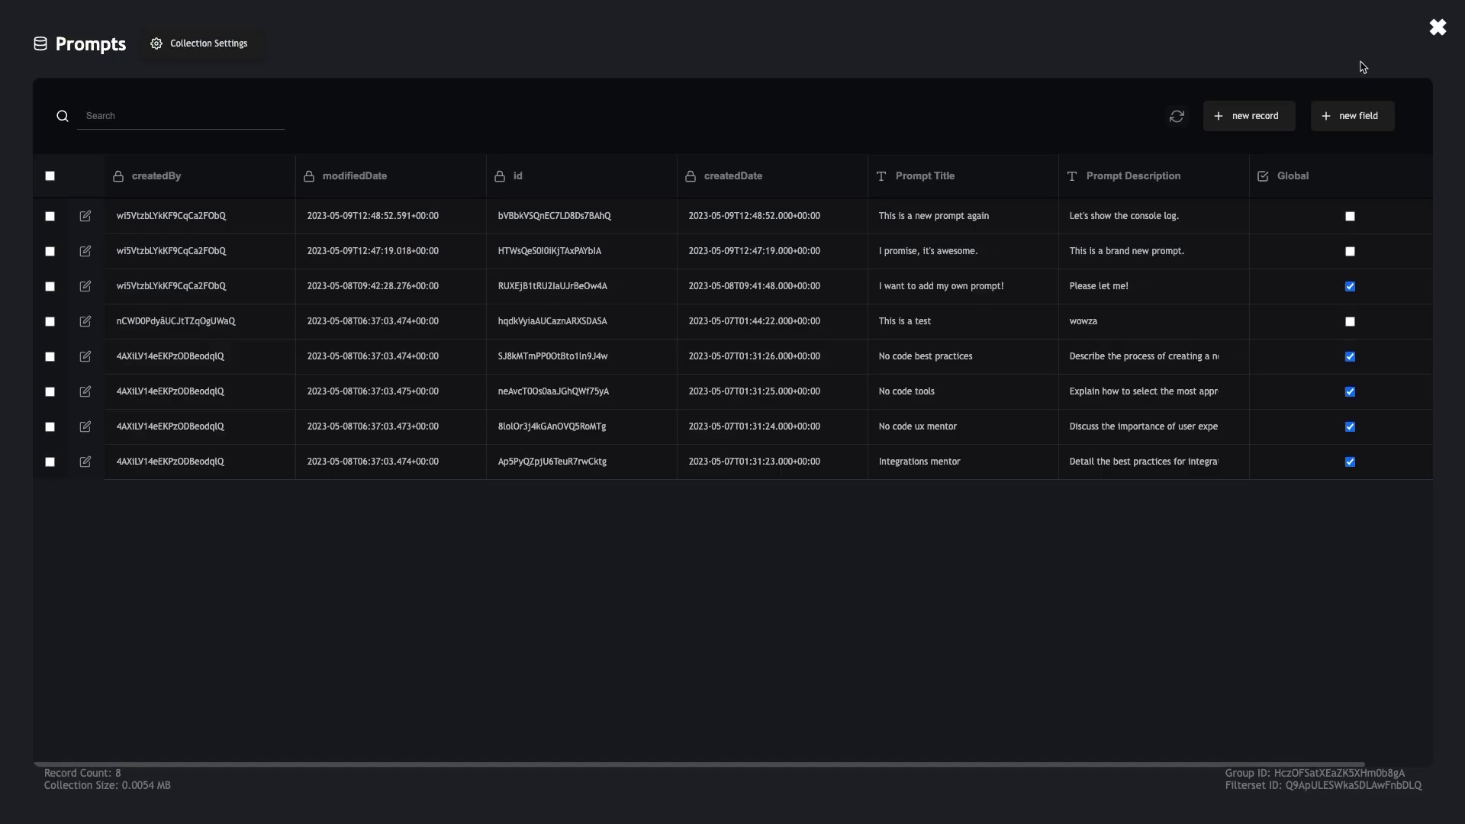
left_click(1438, 27)
Step: Select Repeating List - Prompts on the Create & Manage Prompts page and examine its Collection List data settings
left_click(666, 256)
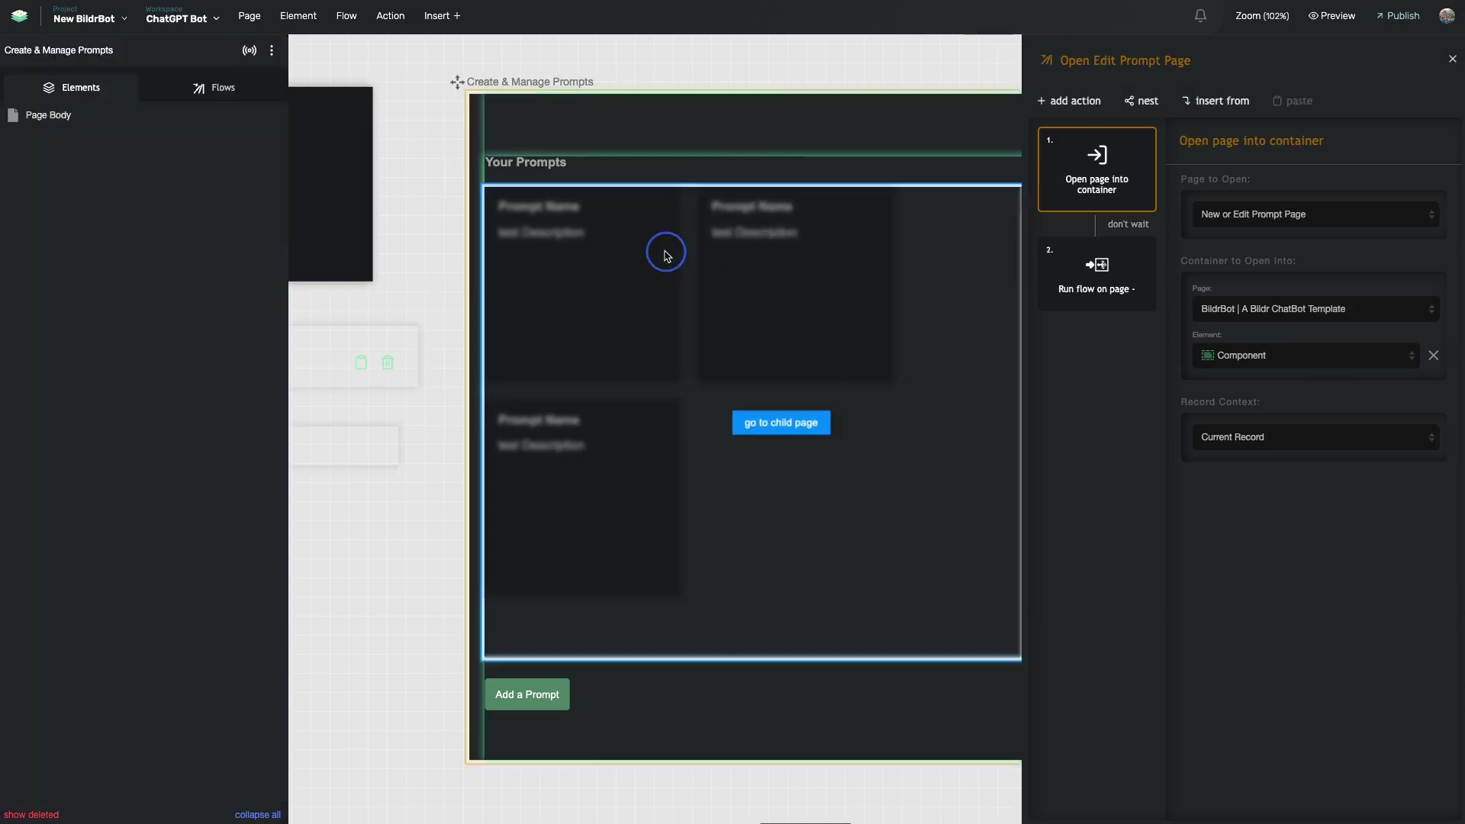
left_click(1383, 94)
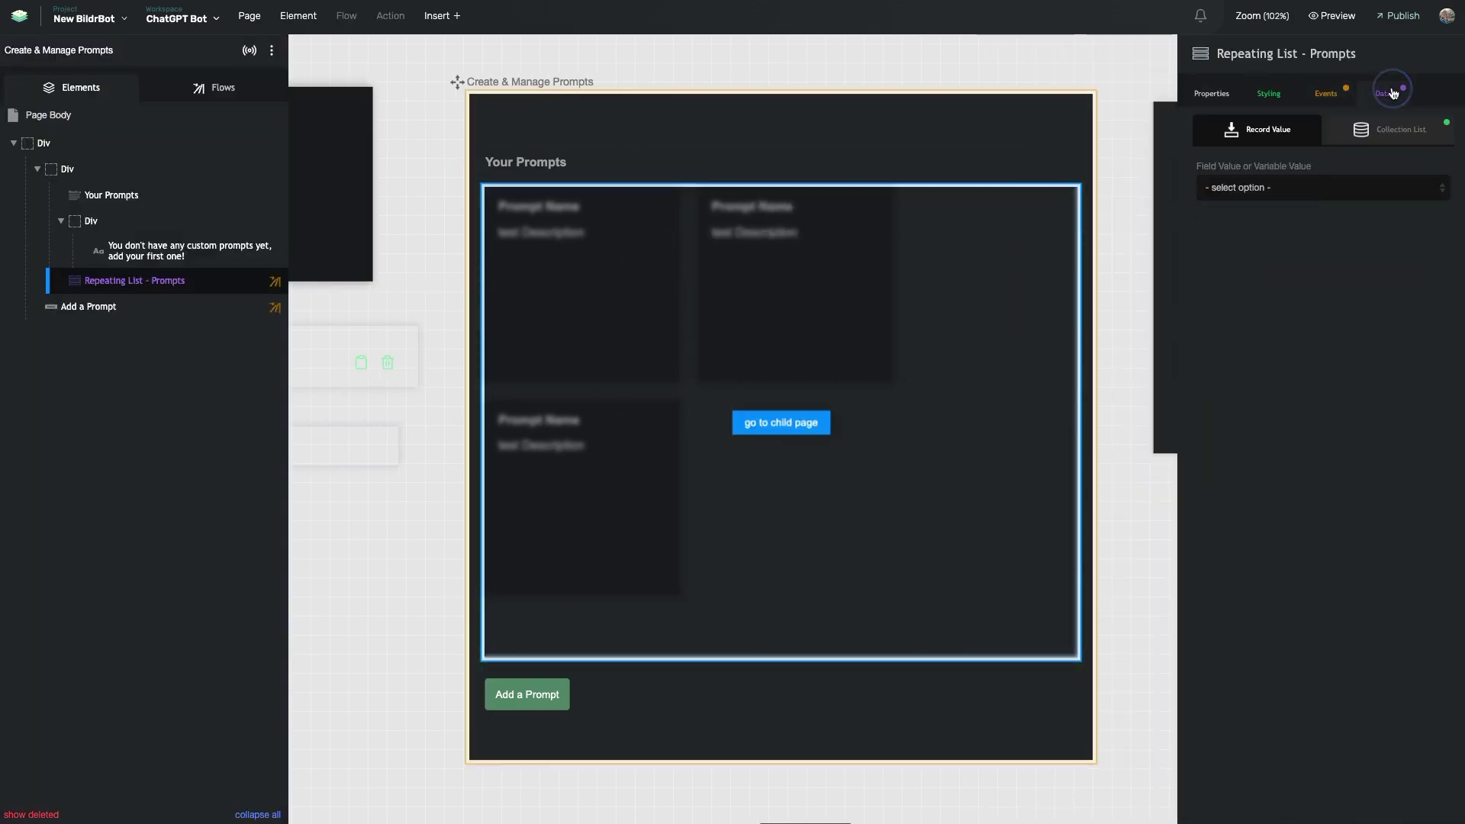
left_click(1380, 142)
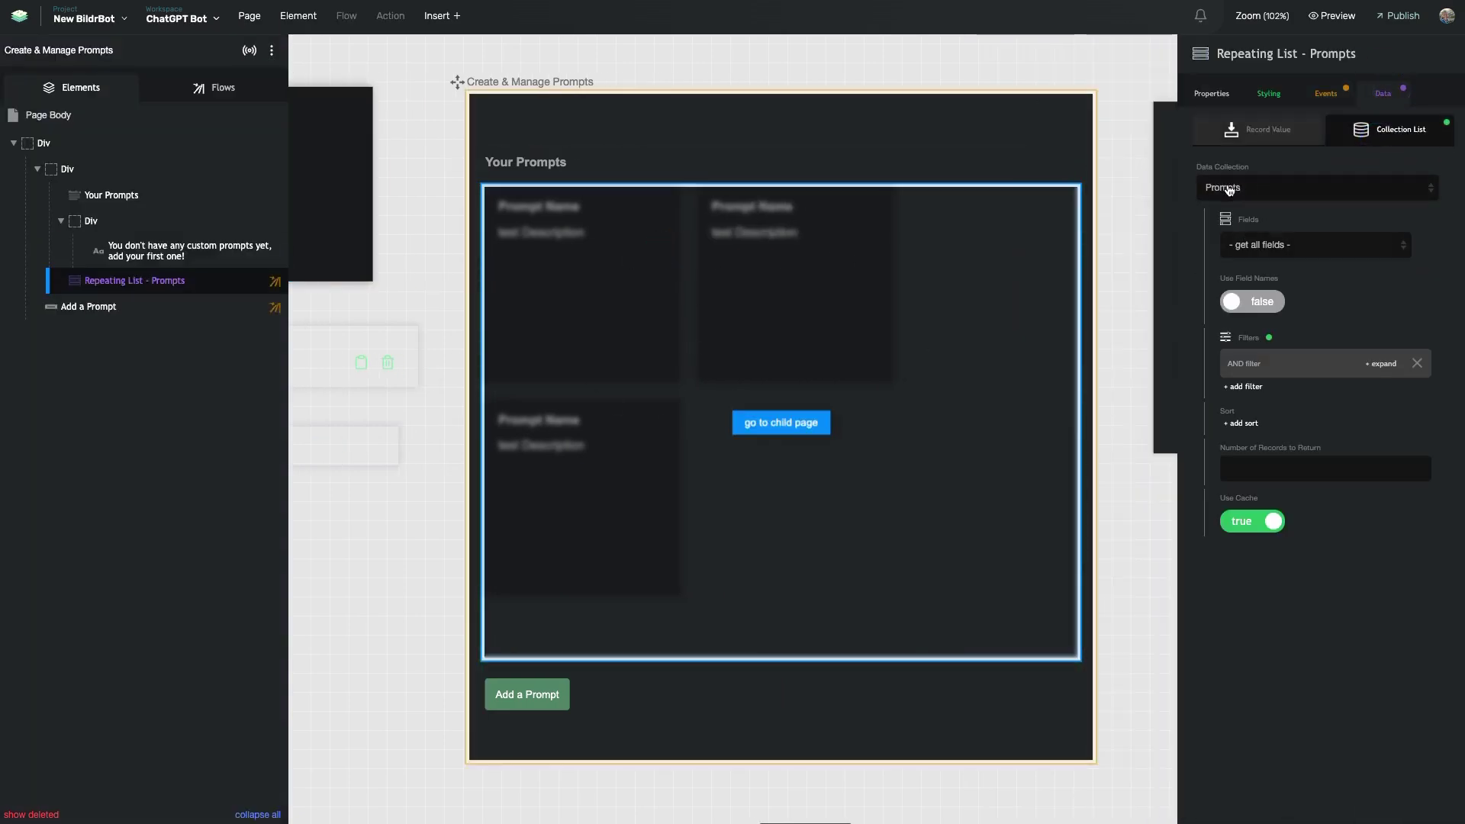
mouse_move(1271, 240)
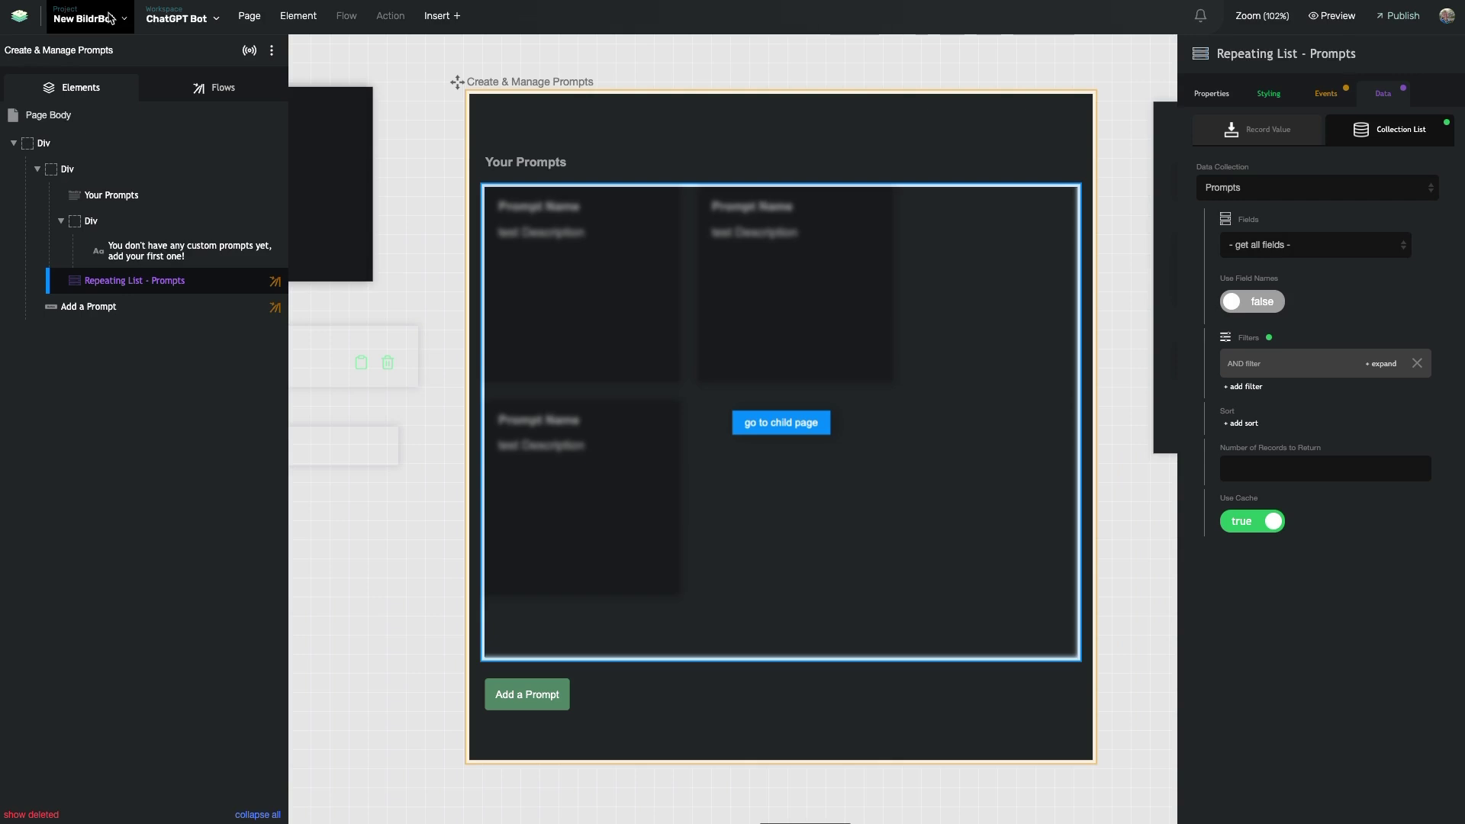
Step: Reopen the Prompts data collection, inspect the field IDs of its internal and custom fields, and close it
left_click(109, 16)
left_click(103, 65)
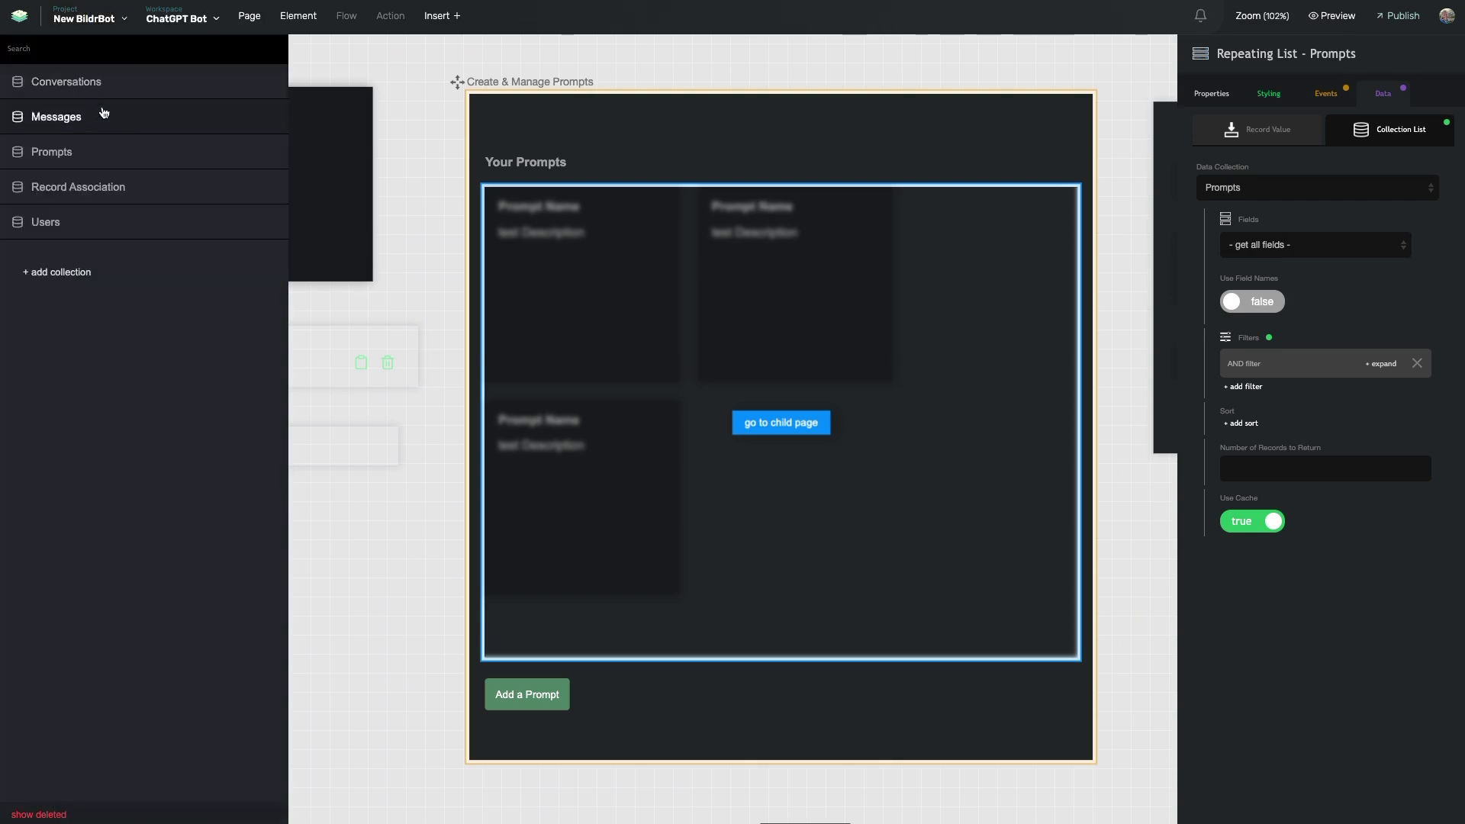
left_click(84, 141)
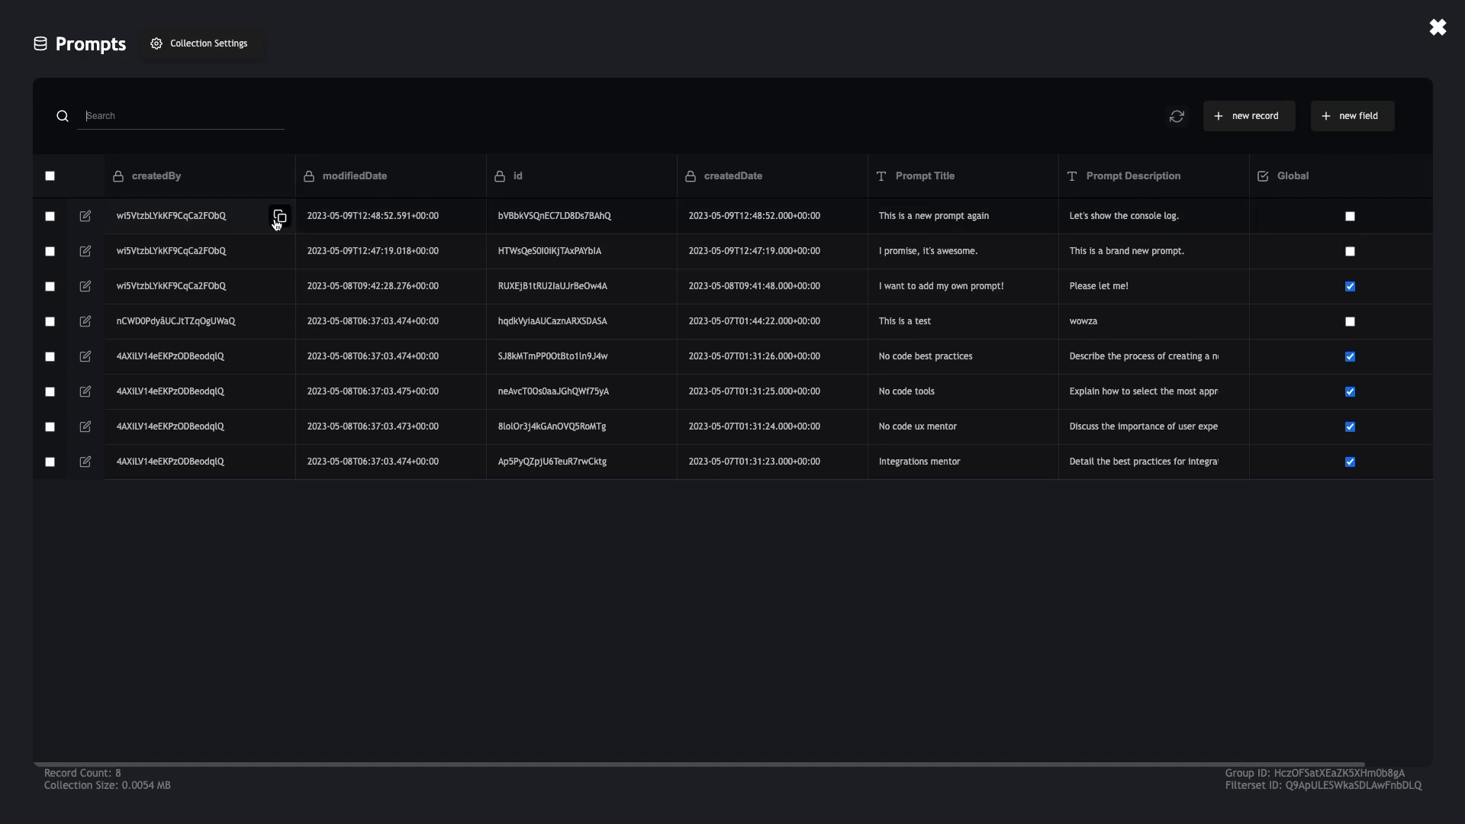
left_click(278, 176)
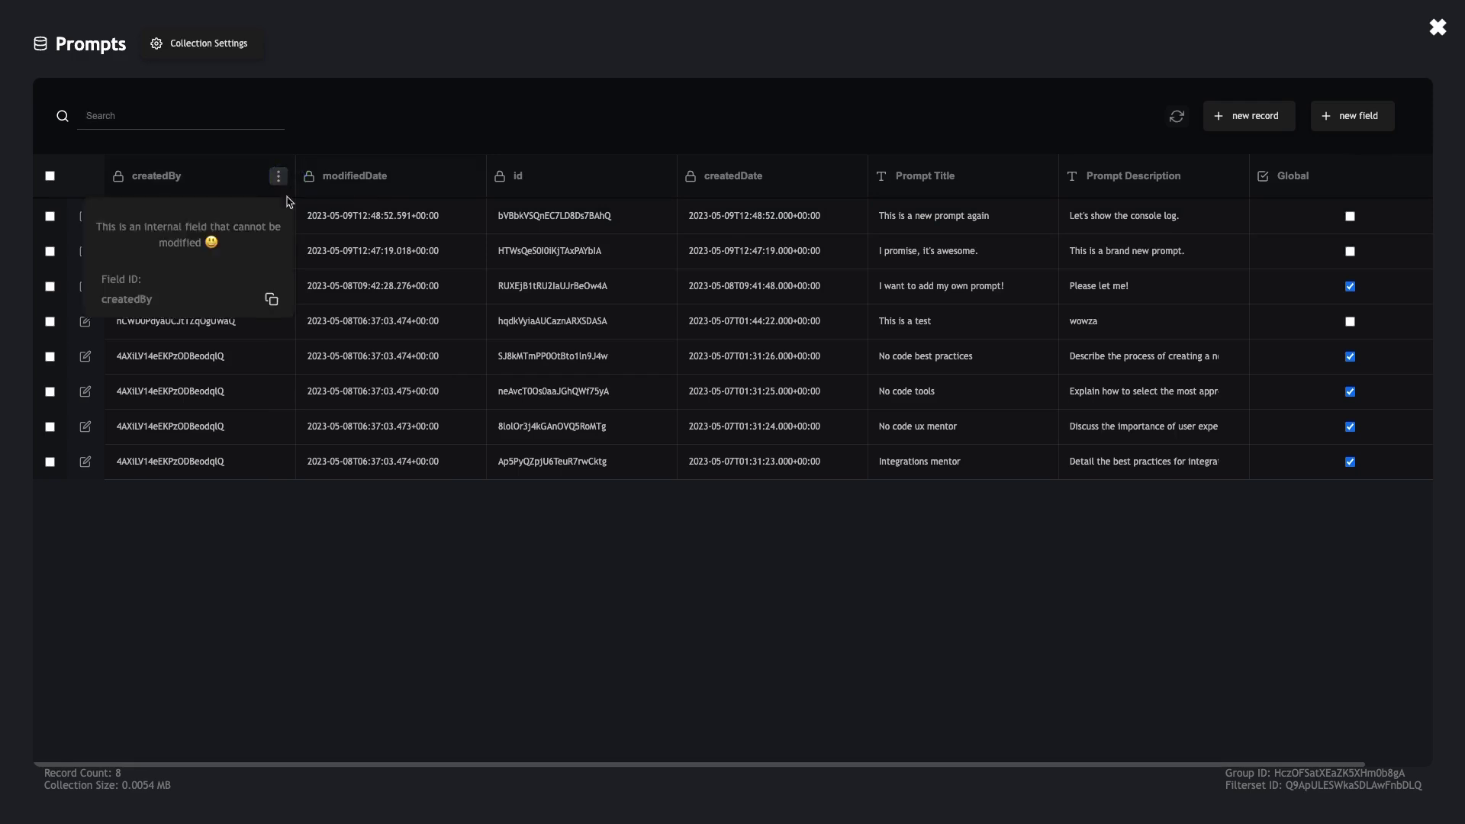
left_click(469, 176)
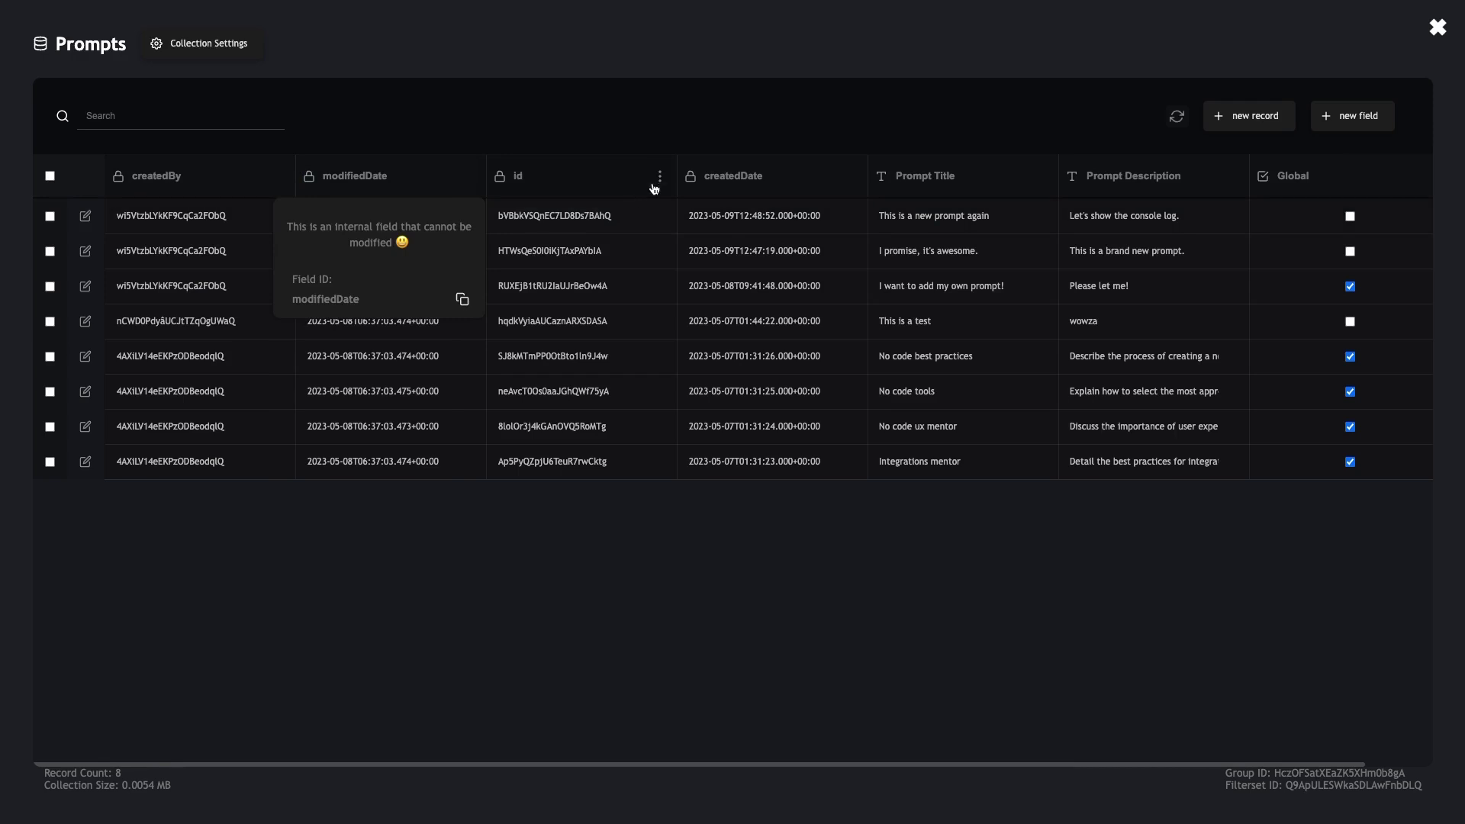
left_click(660, 176)
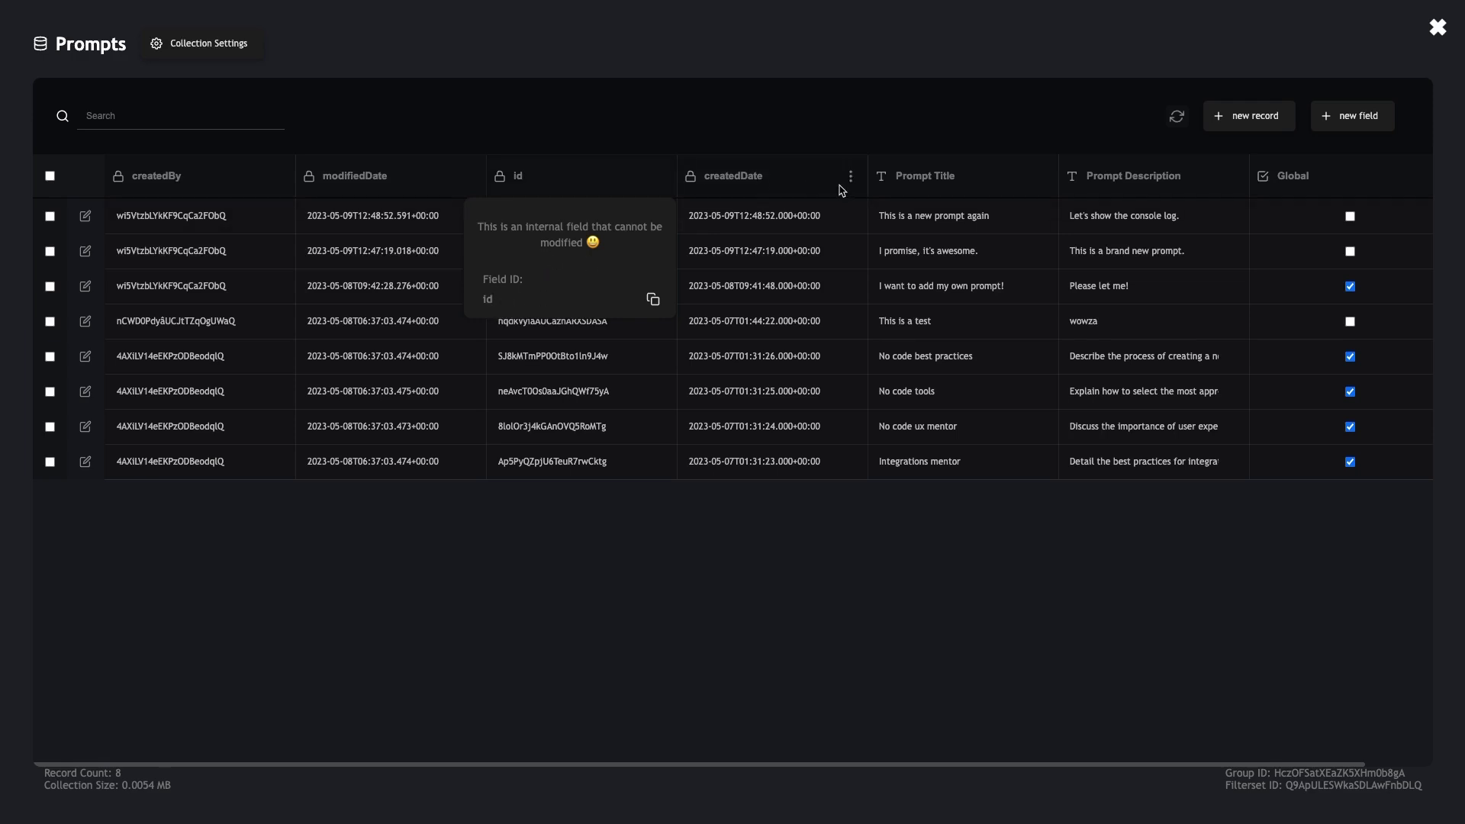
left_click(1041, 178)
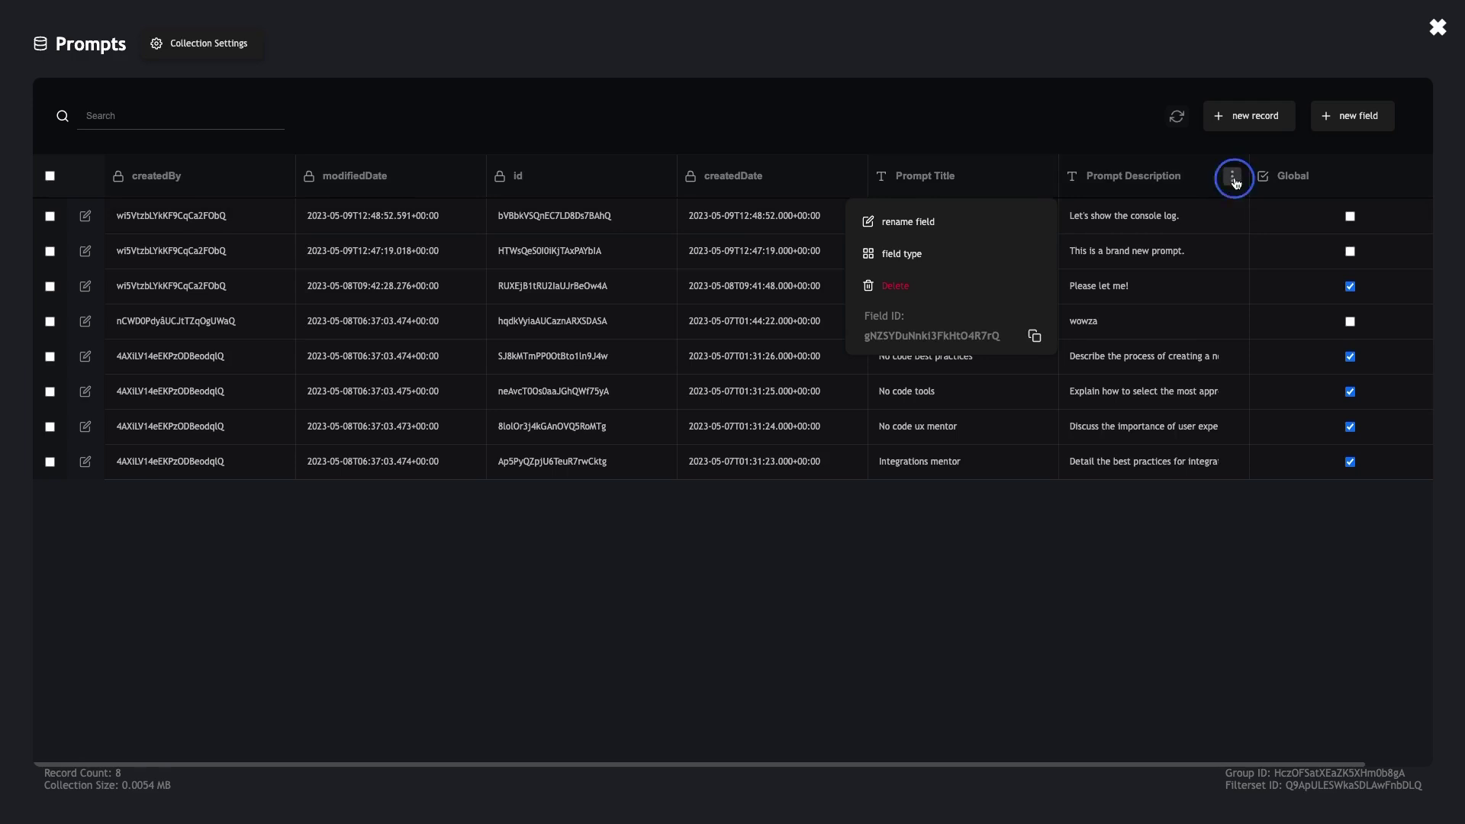
left_click(1232, 176)
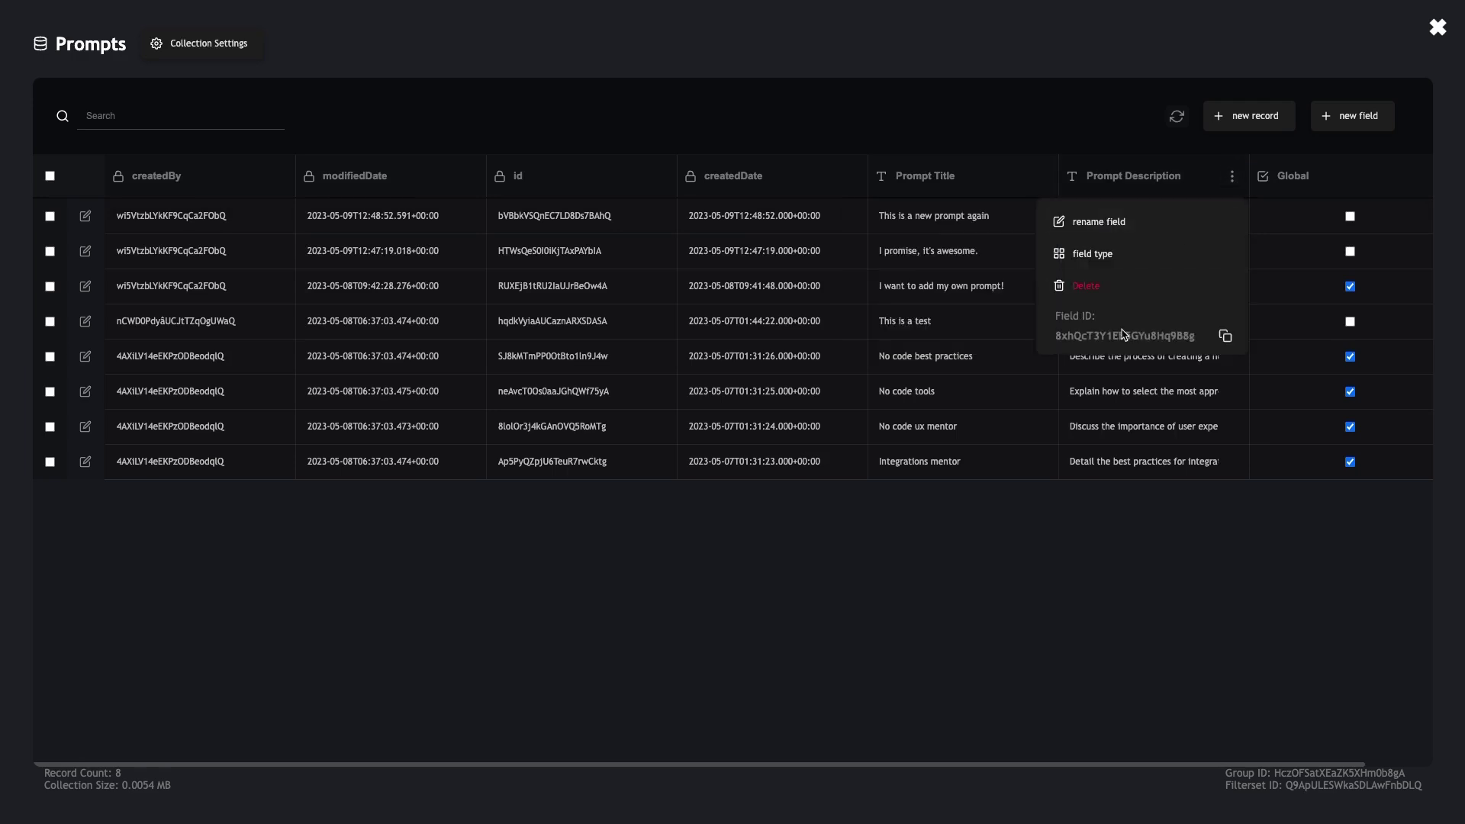
left_click(1419, 176)
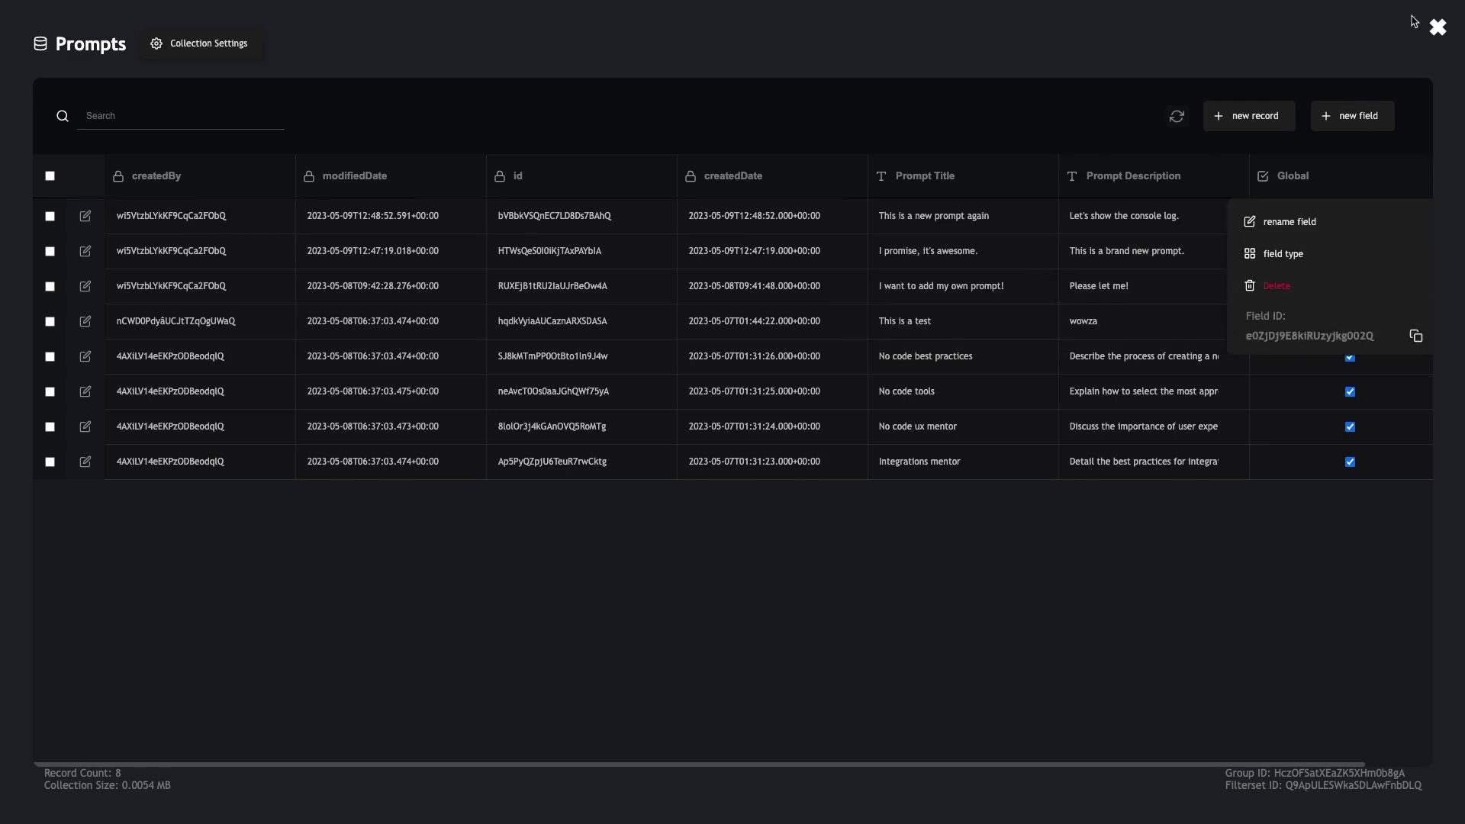
left_click(1438, 35)
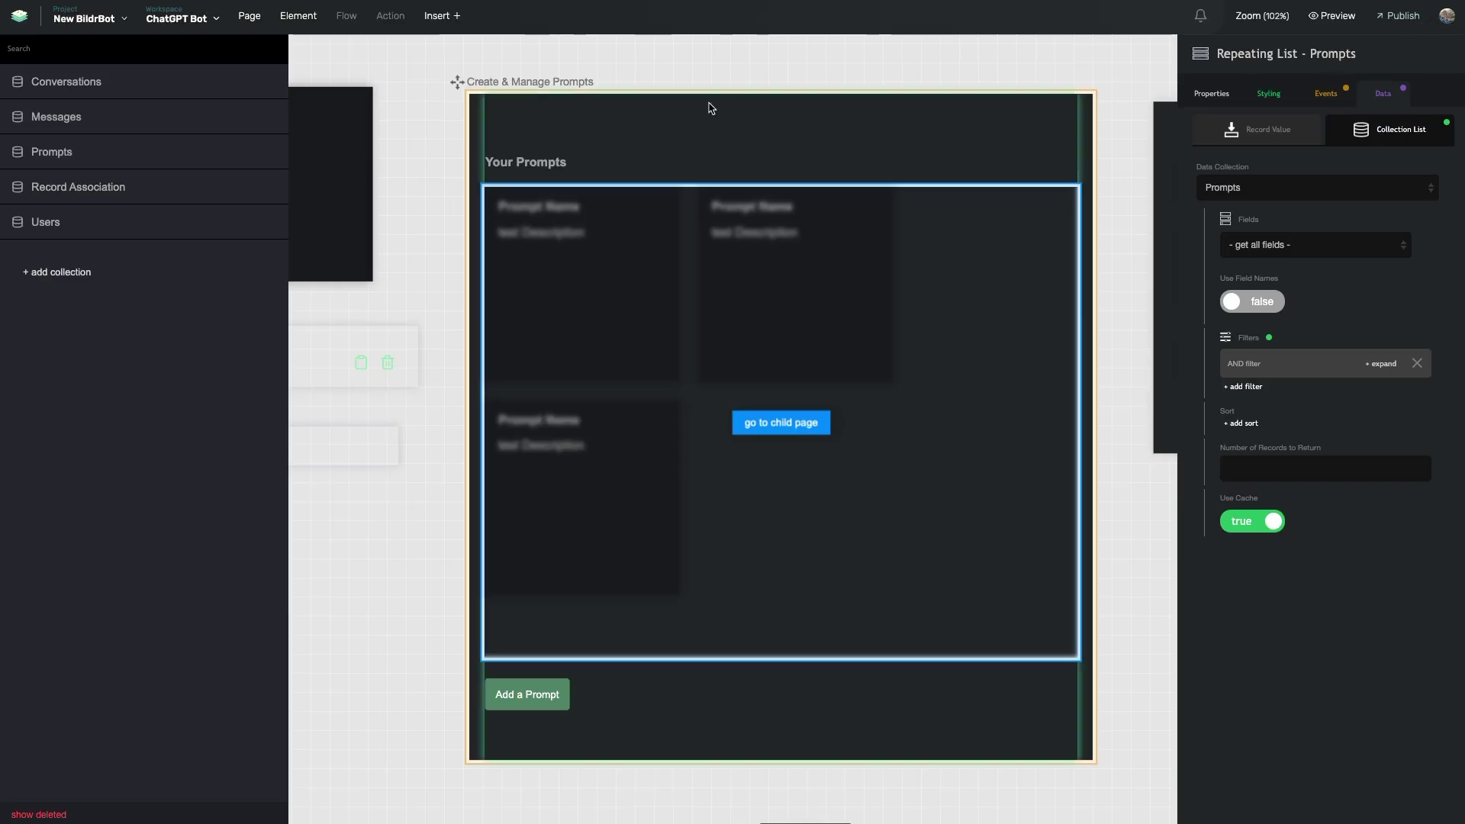
Step: Return to the Prompts Row Page's Open Edit Prompt Page flow and bring the New or Edit Prompt Page into view
left_click(484, 122)
left_click(419, 196)
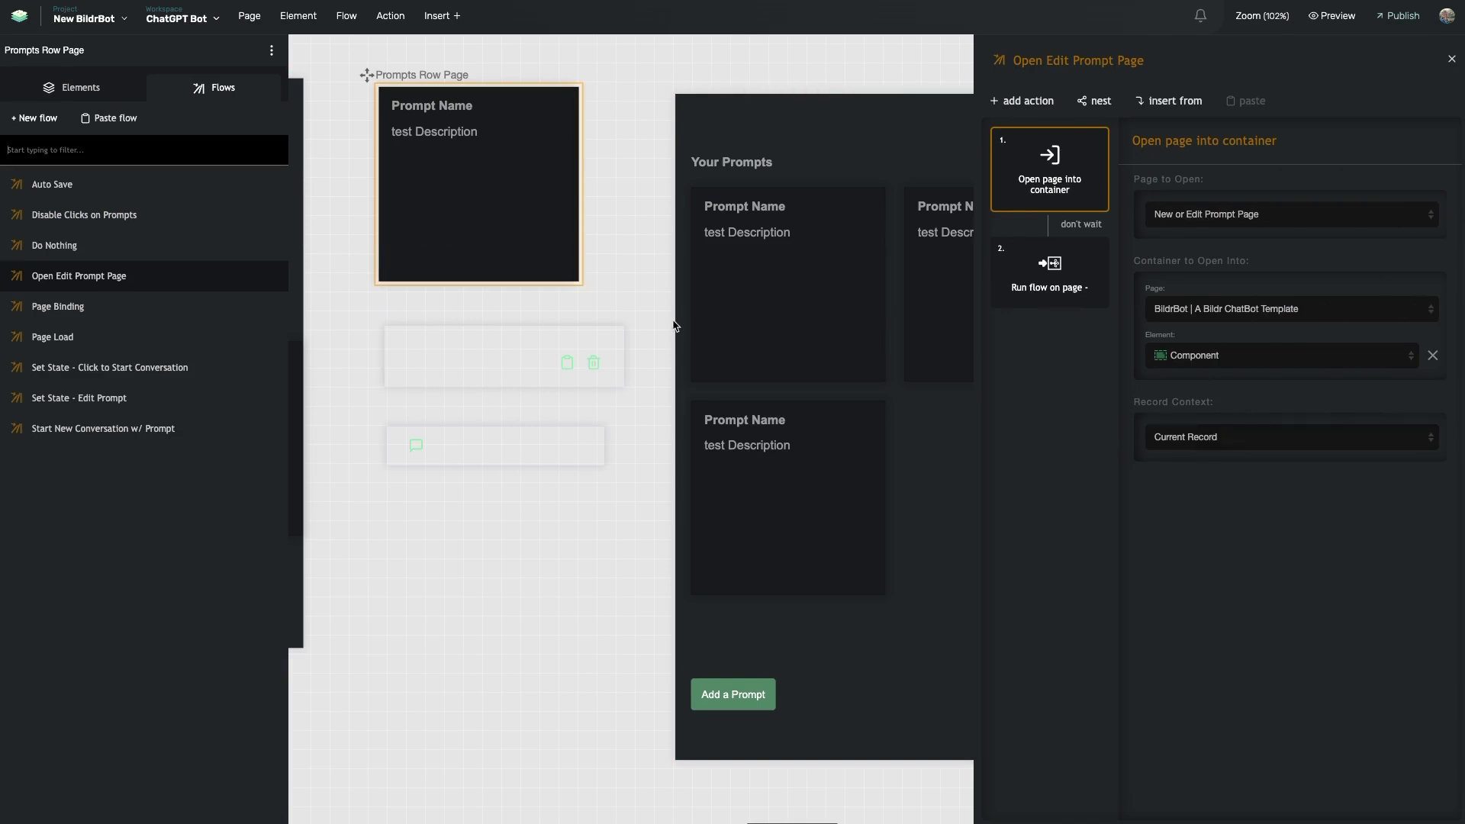
left_click(461, 222)
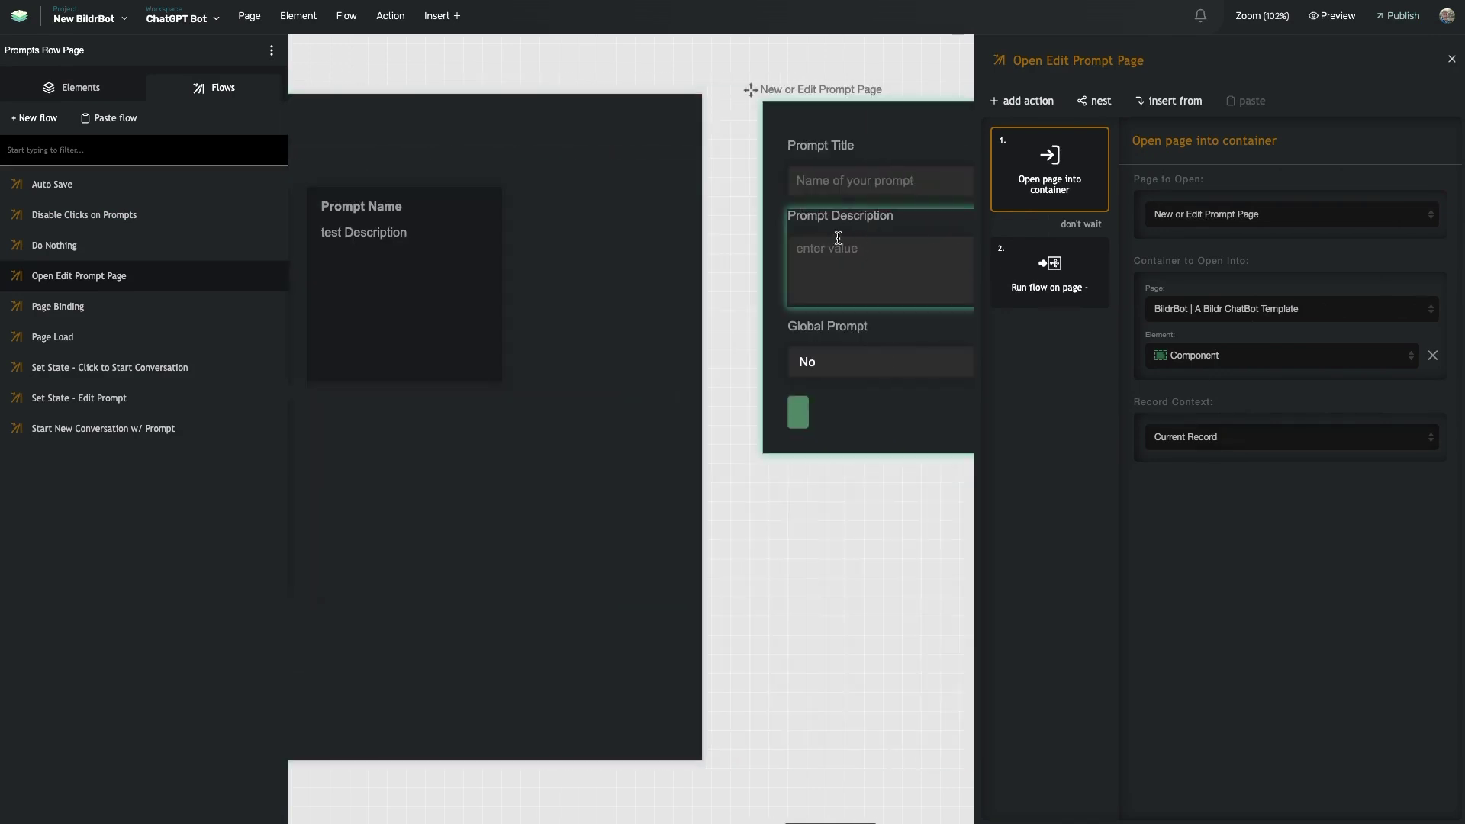
Step: Look over the New or Edit Prompt Page's flows and examine how the prompt name input is bound to the Prompts collection's Prompt Title field
left_click(790, 214)
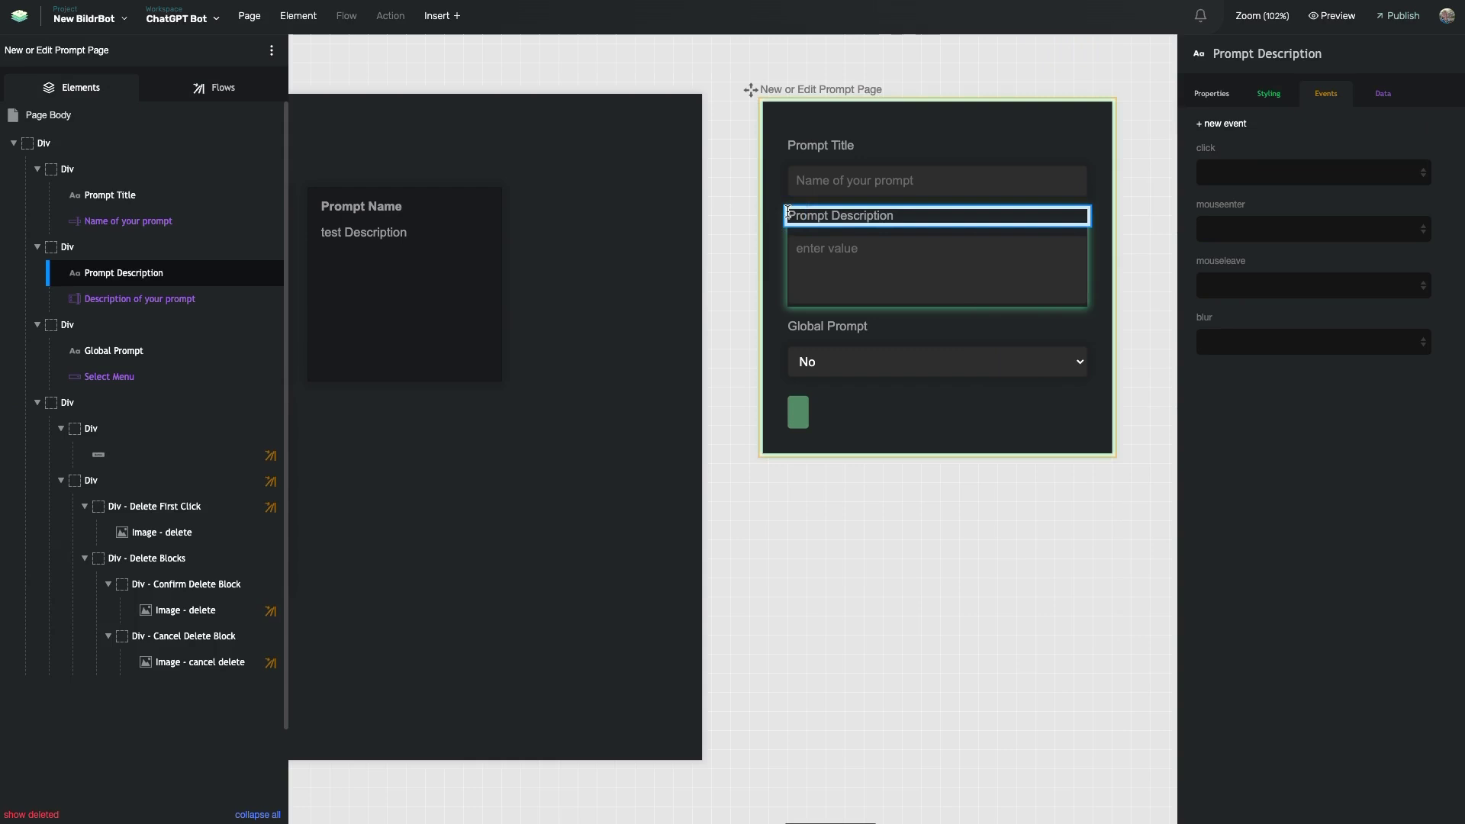
left_click(200, 91)
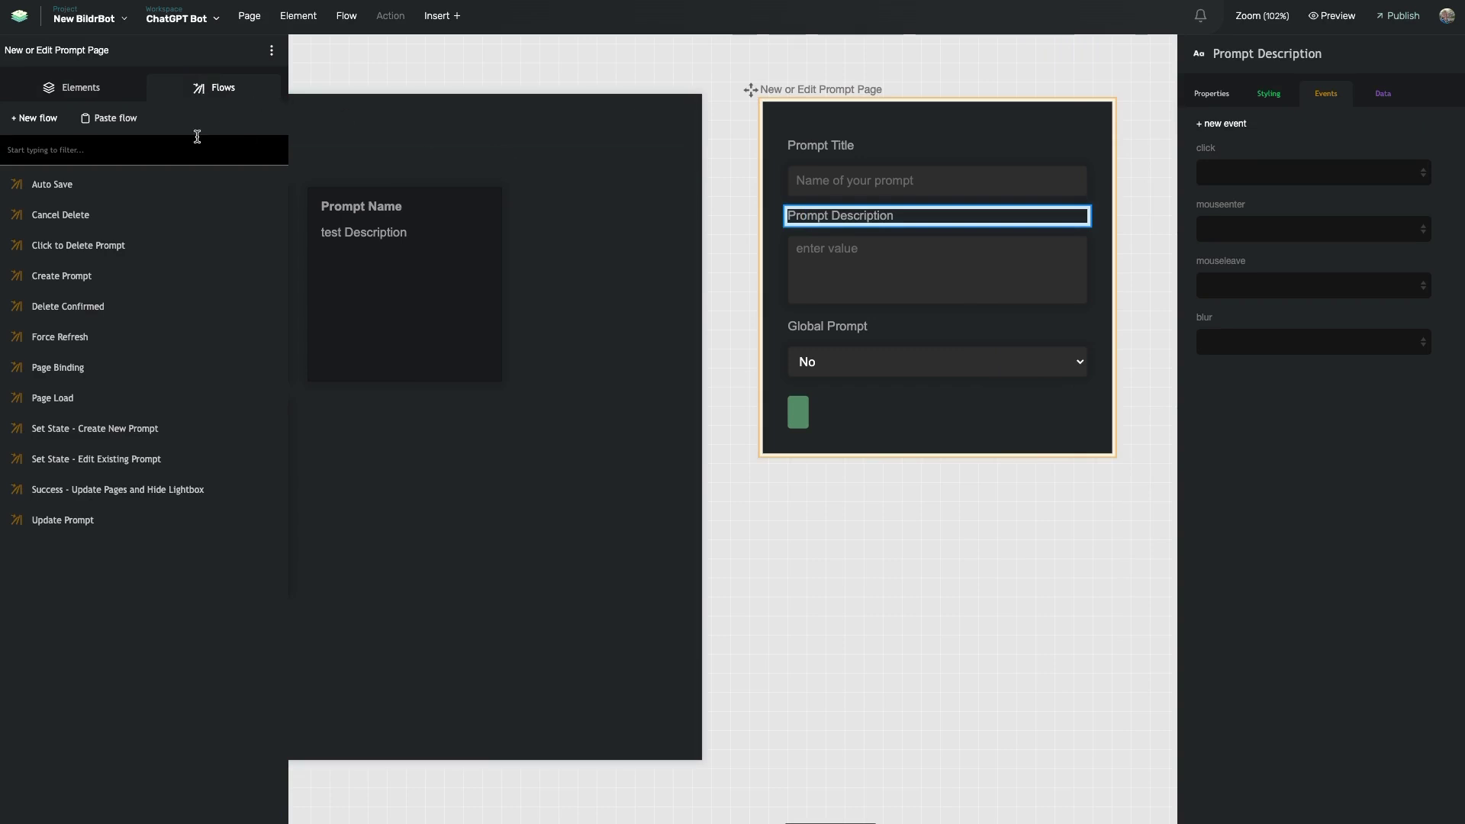
left_click(966, 185)
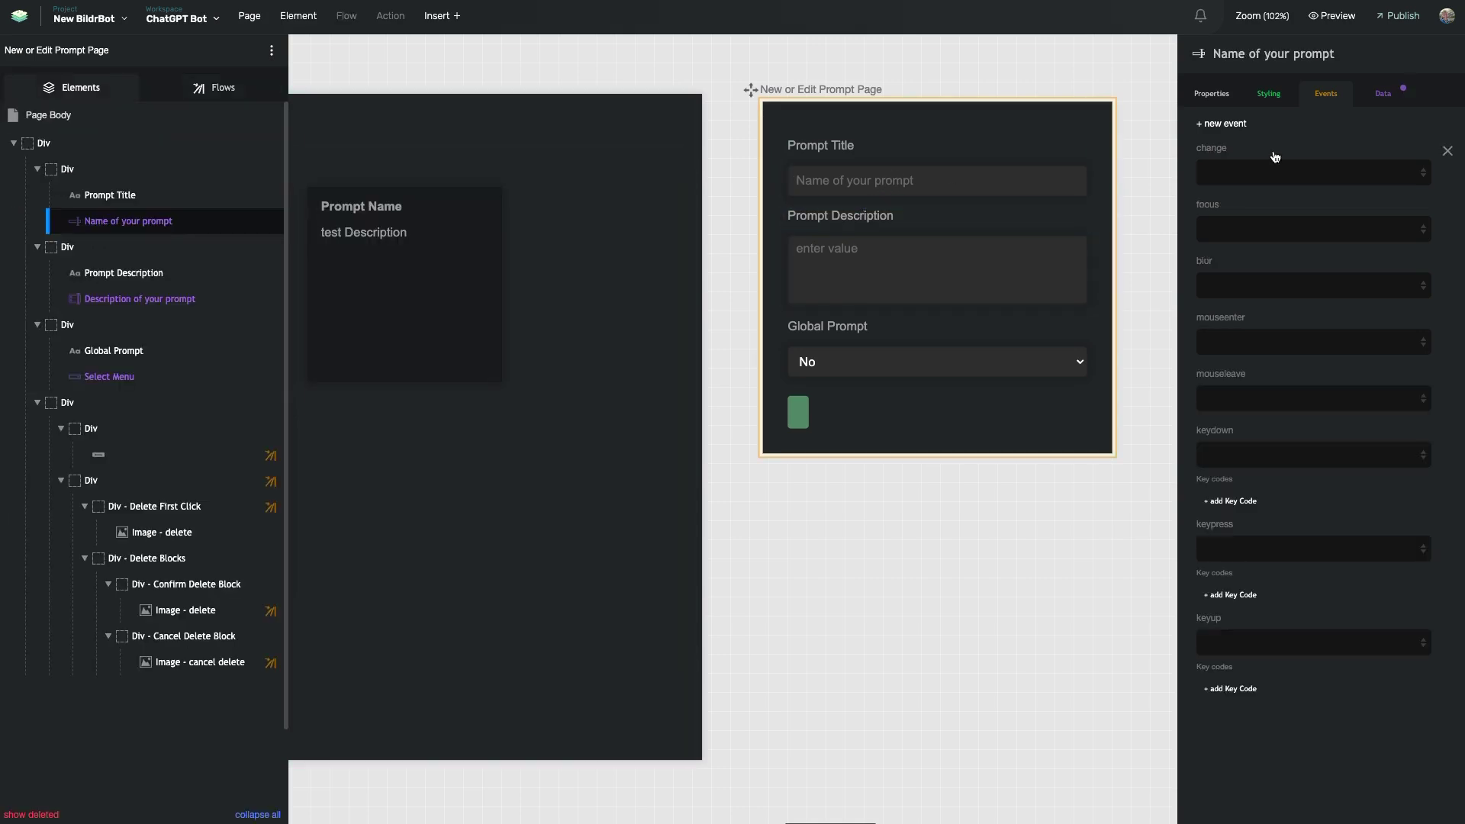
left_click(1392, 96)
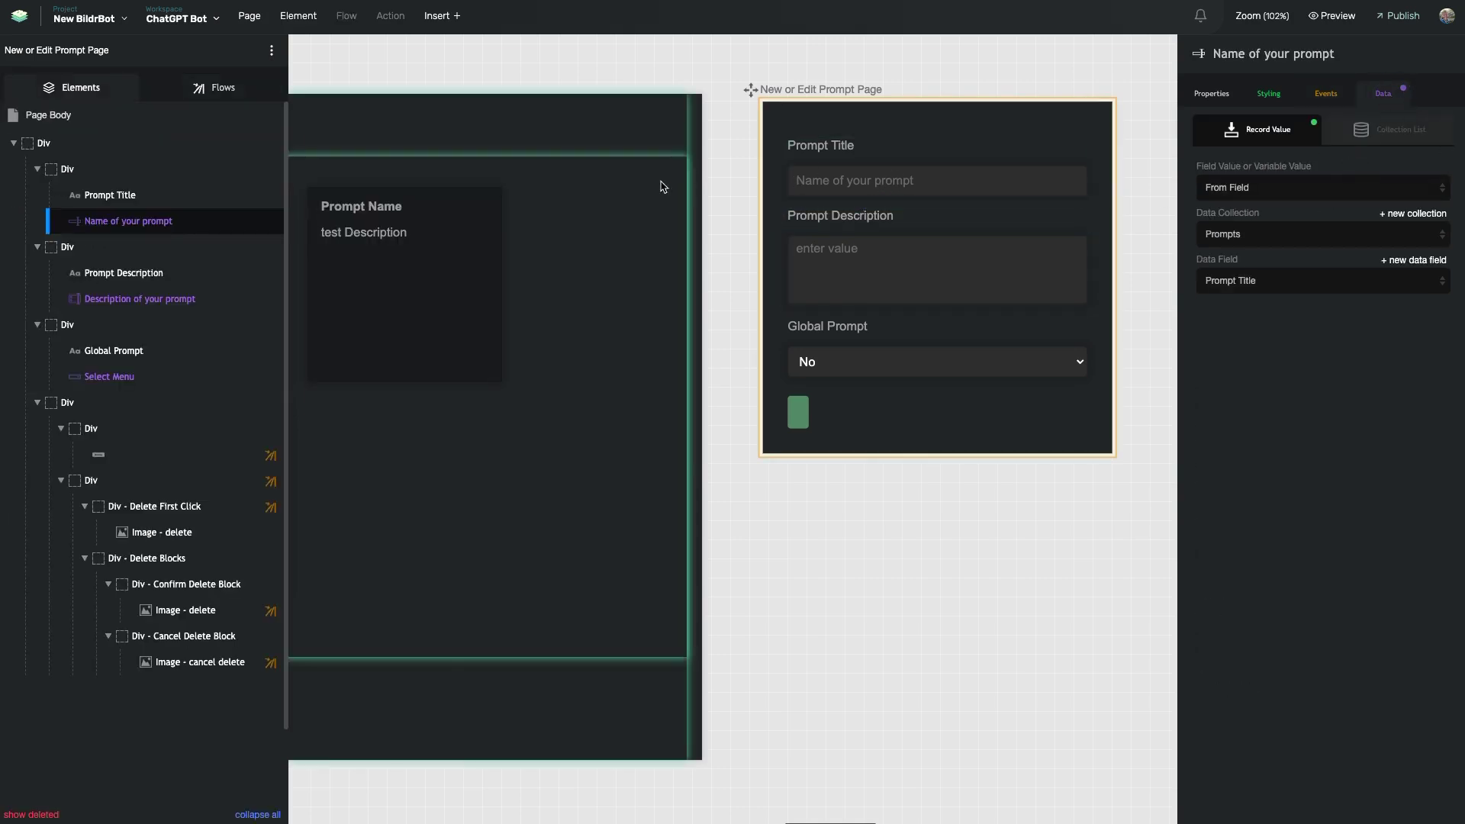
scroll(664, 186, "left", 5)
scroll(945, 176, "right", 3)
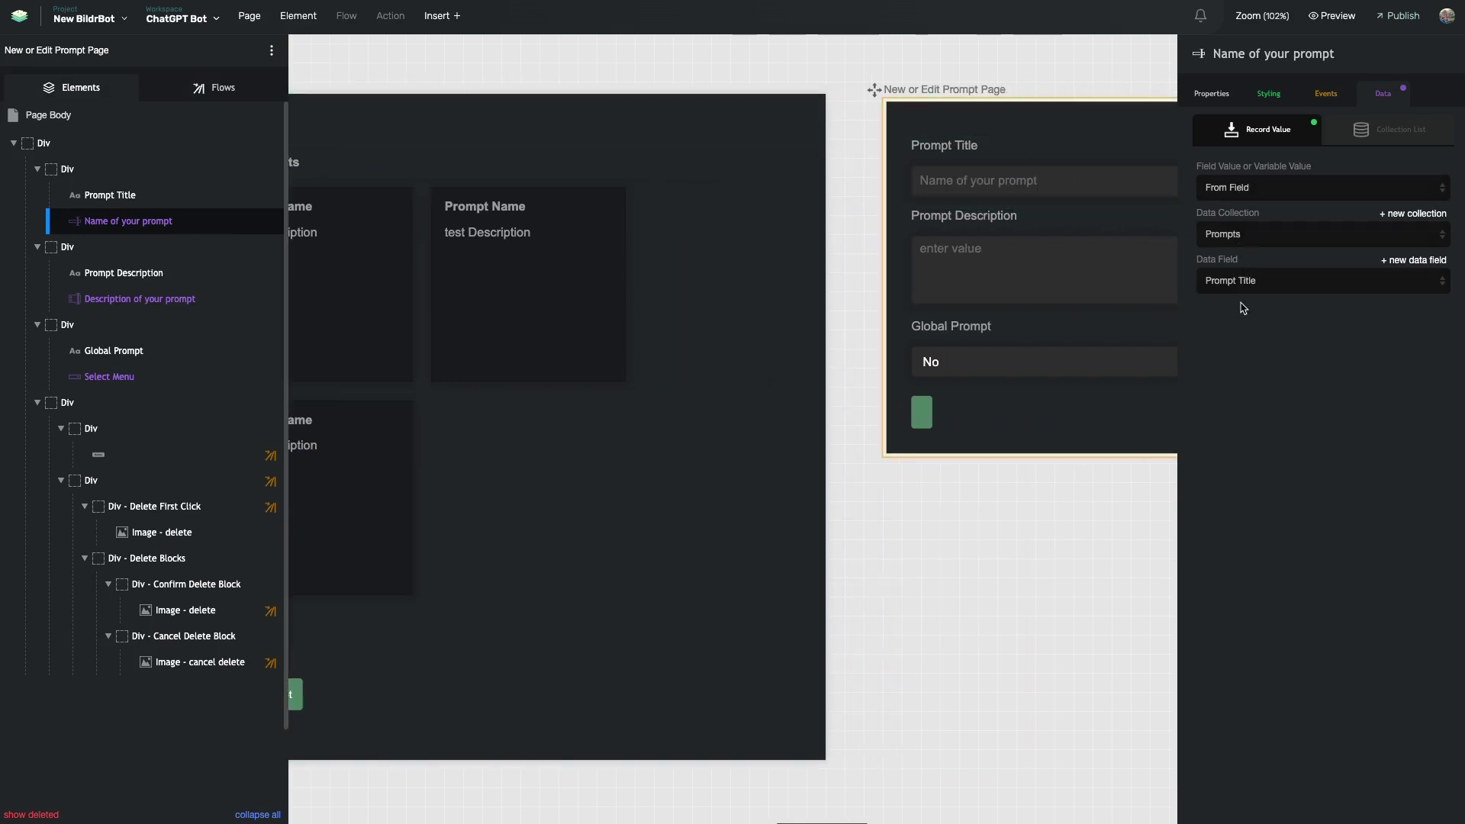
scroll(866, 151, "left", 2)
scroll(867, 150, "left", 5)
scroll(1012, 179, "right", 6)
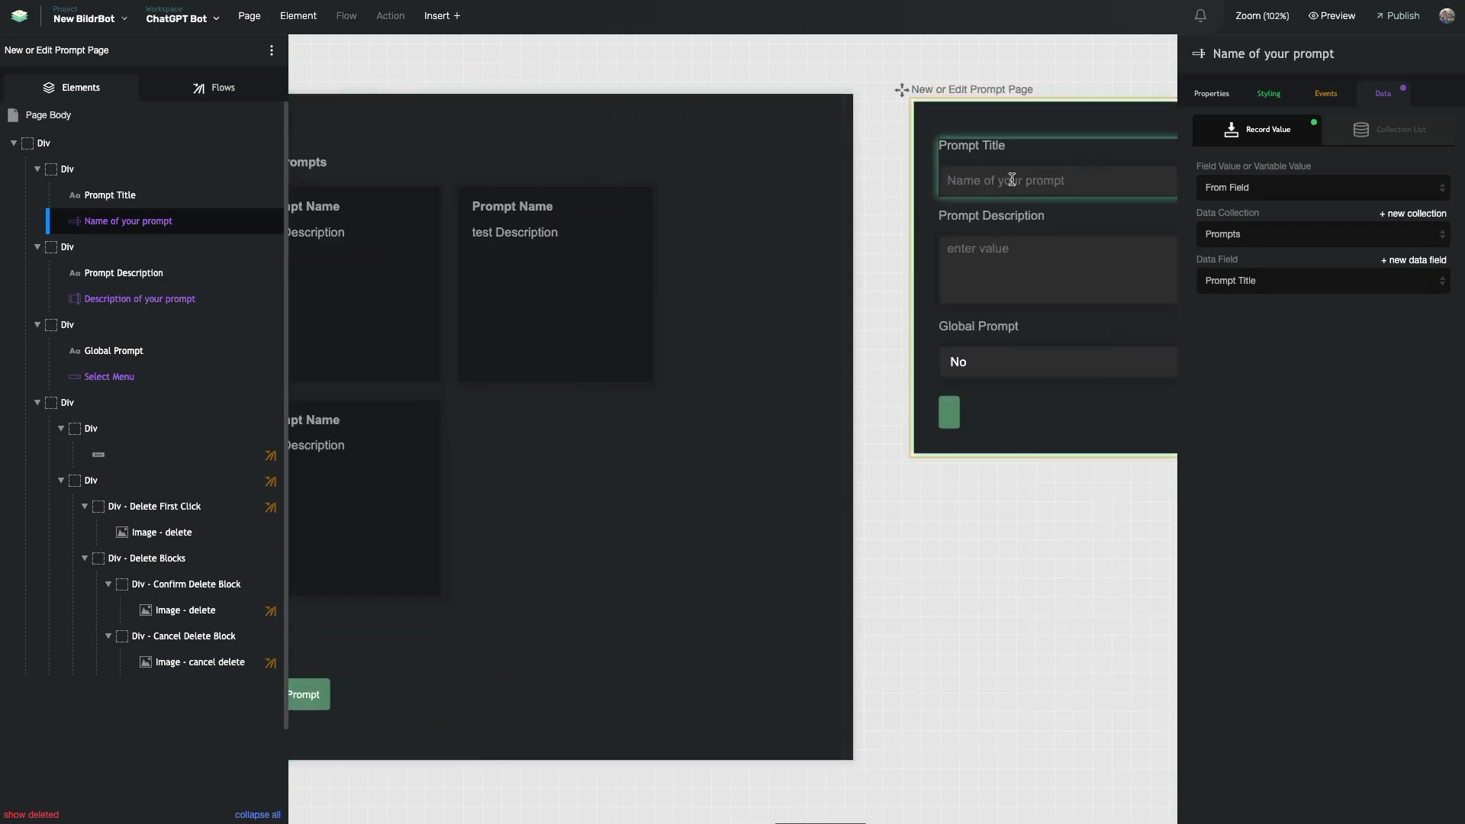
scroll(990, 190, "right", 4)
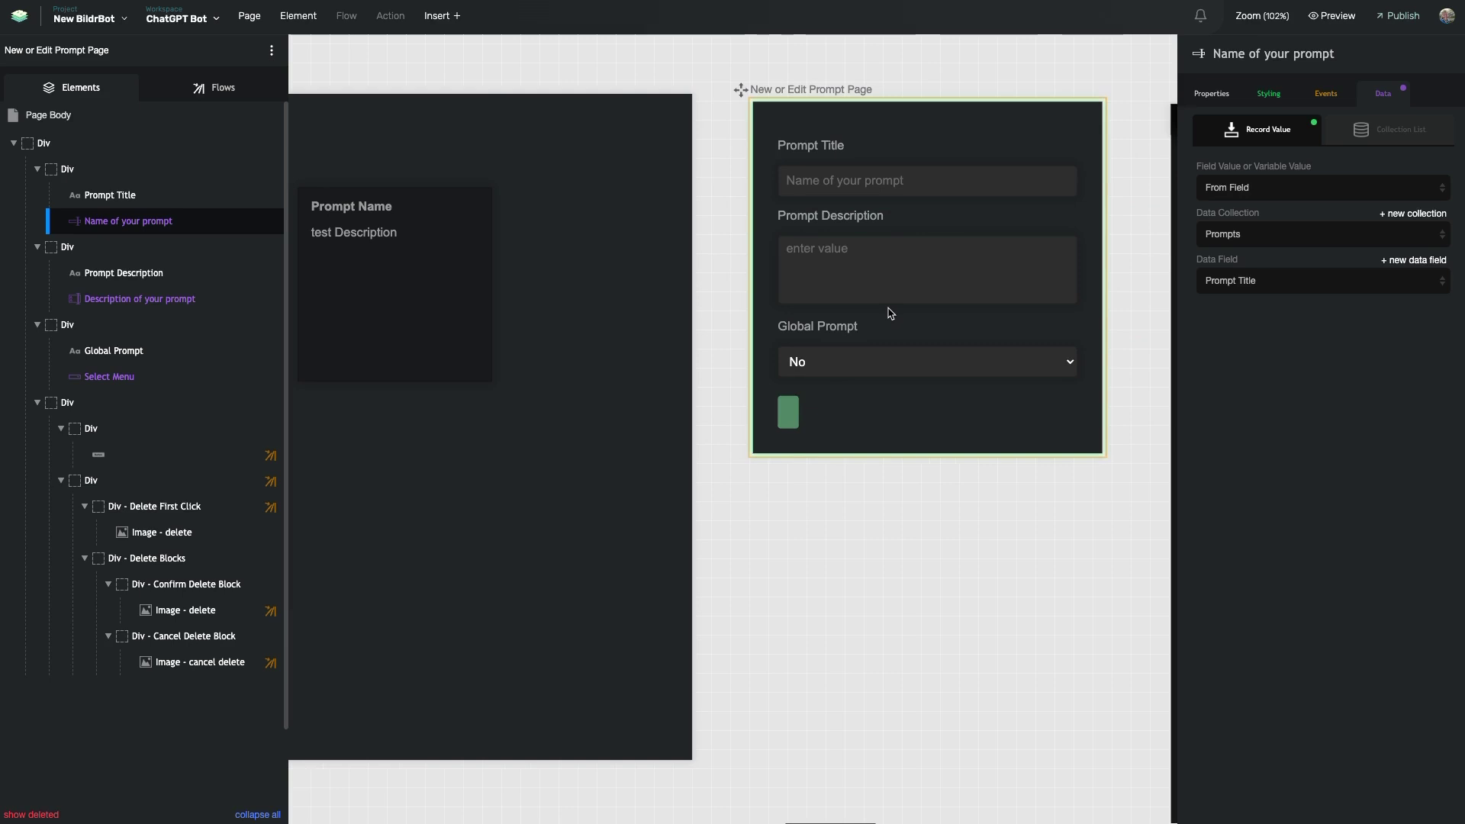
scroll(885, 305, "left", 5)
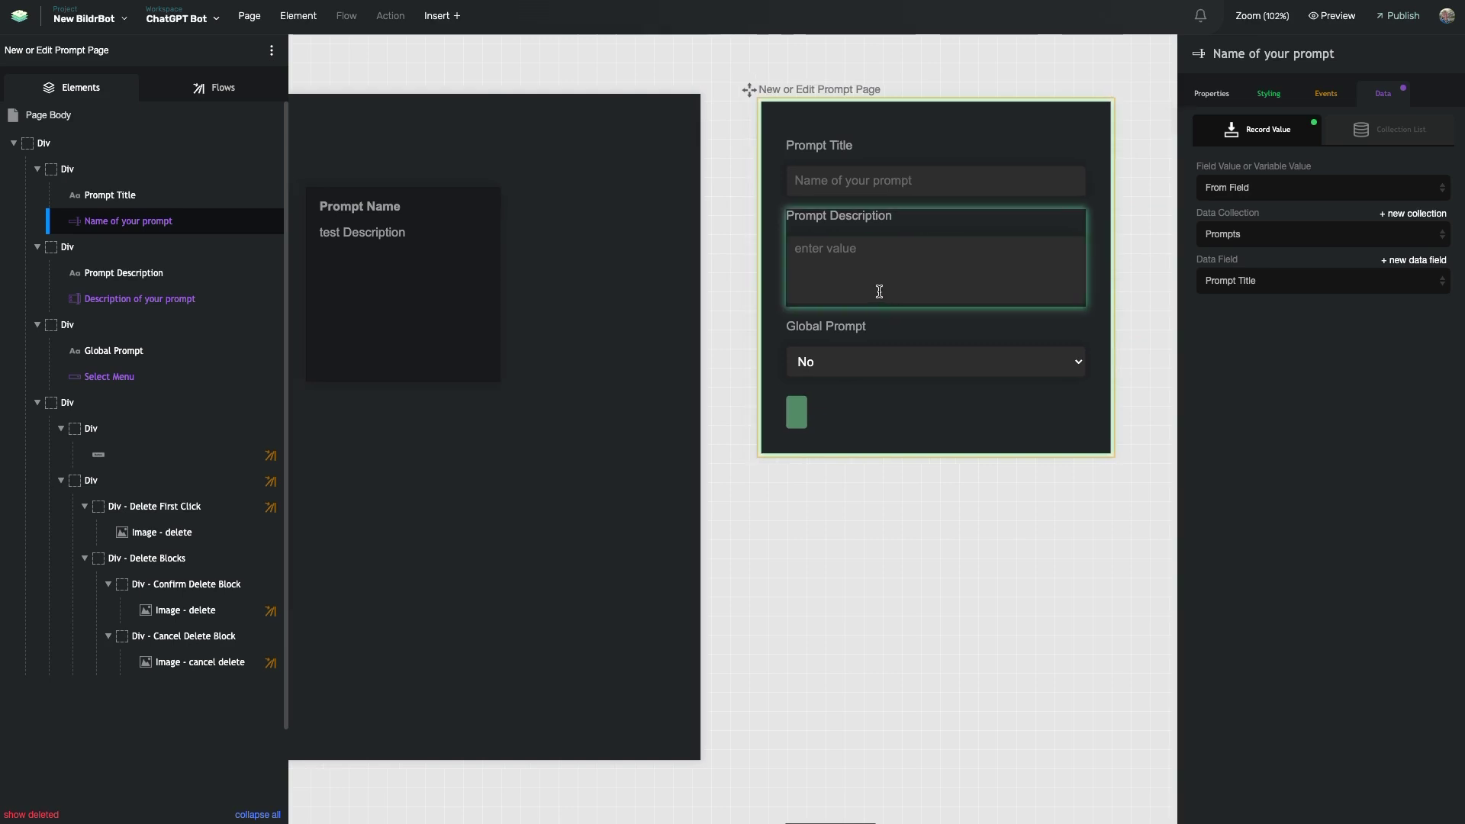
left_click(882, 296)
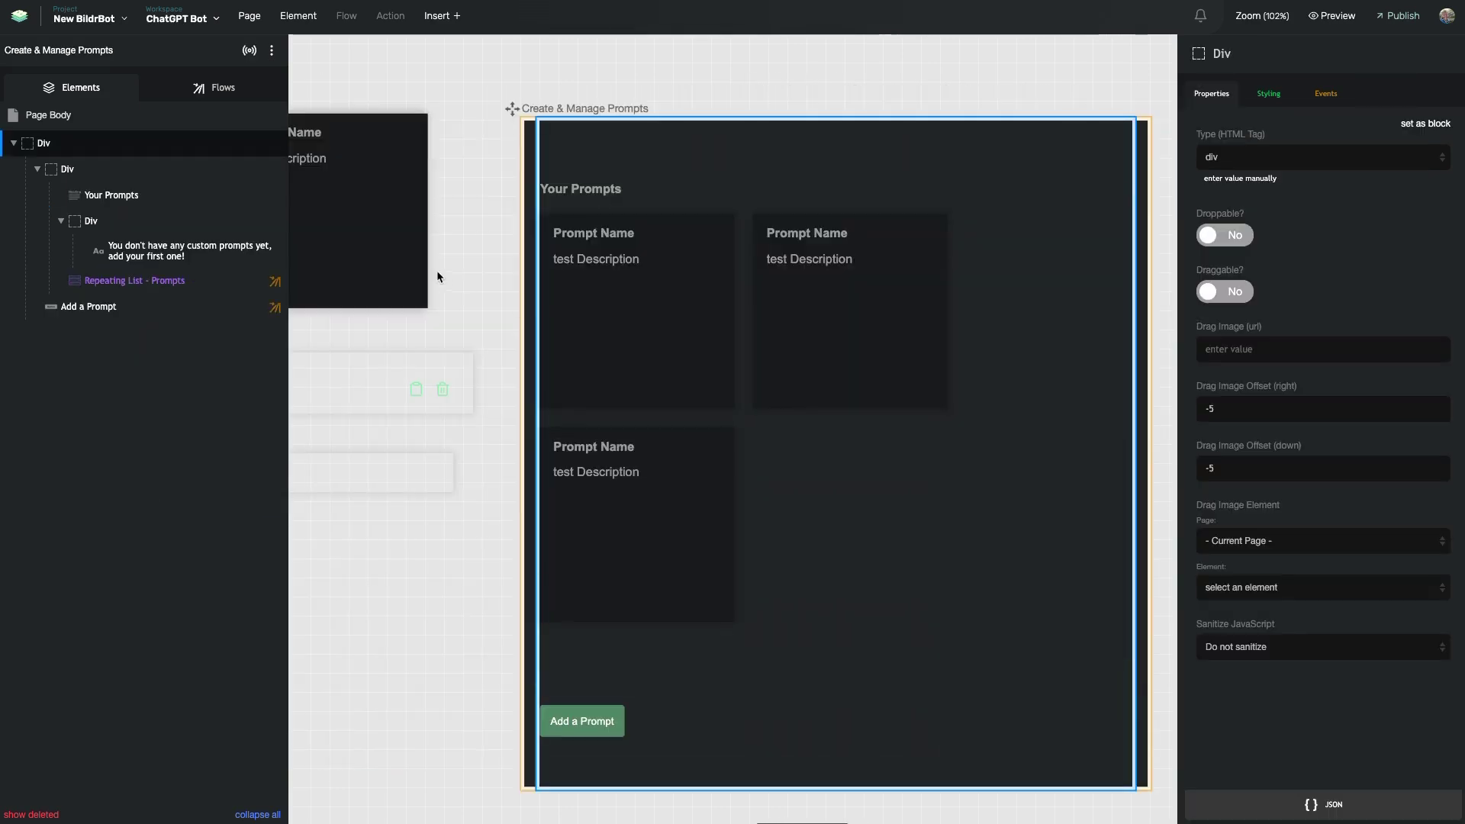
Step: In the running app preview, open the "I promise, it's awesome." prompt for editing and delete it
scroll(489, 255, "left", 2)
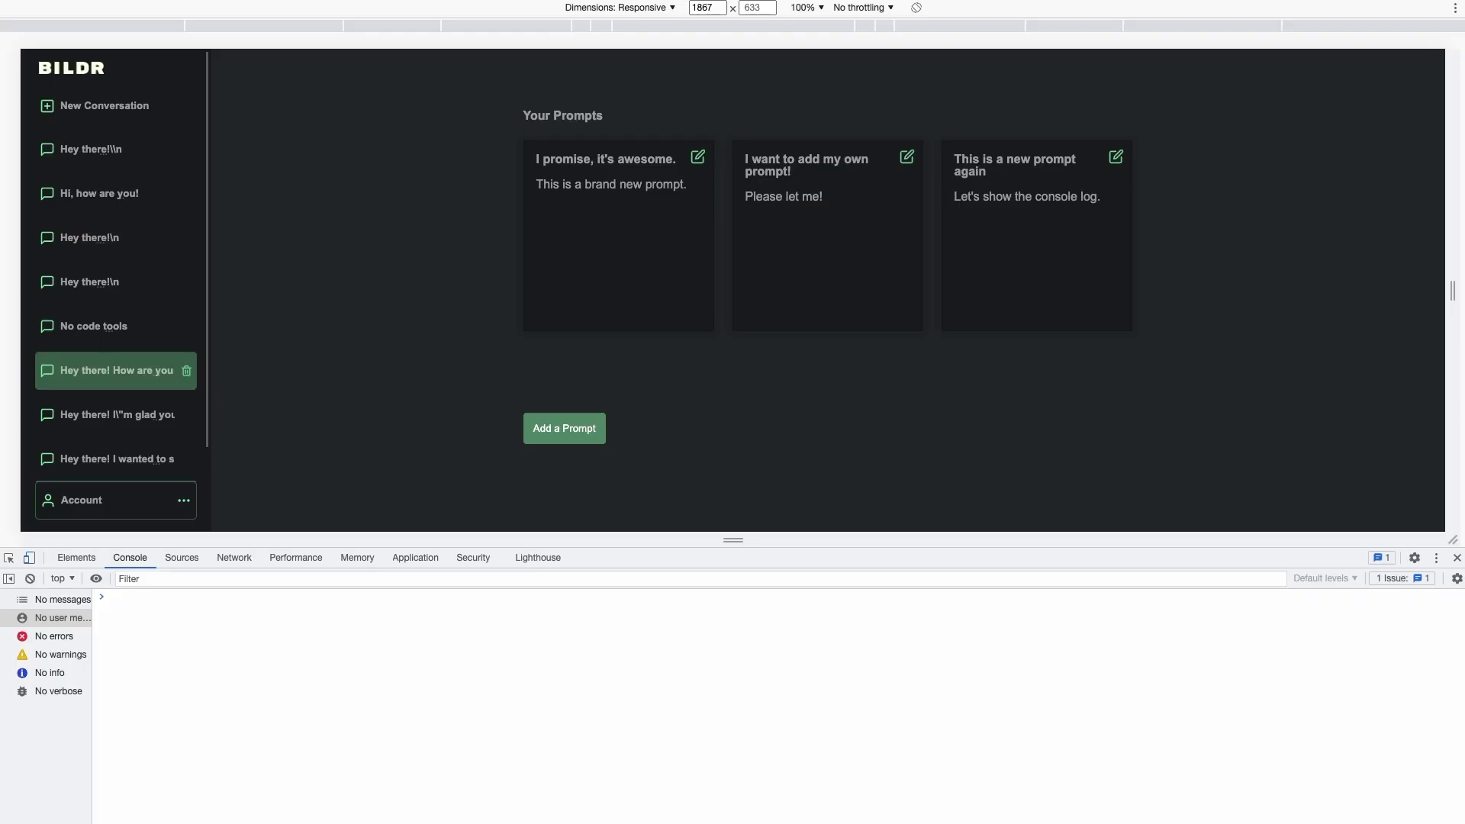
left_click(699, 155)
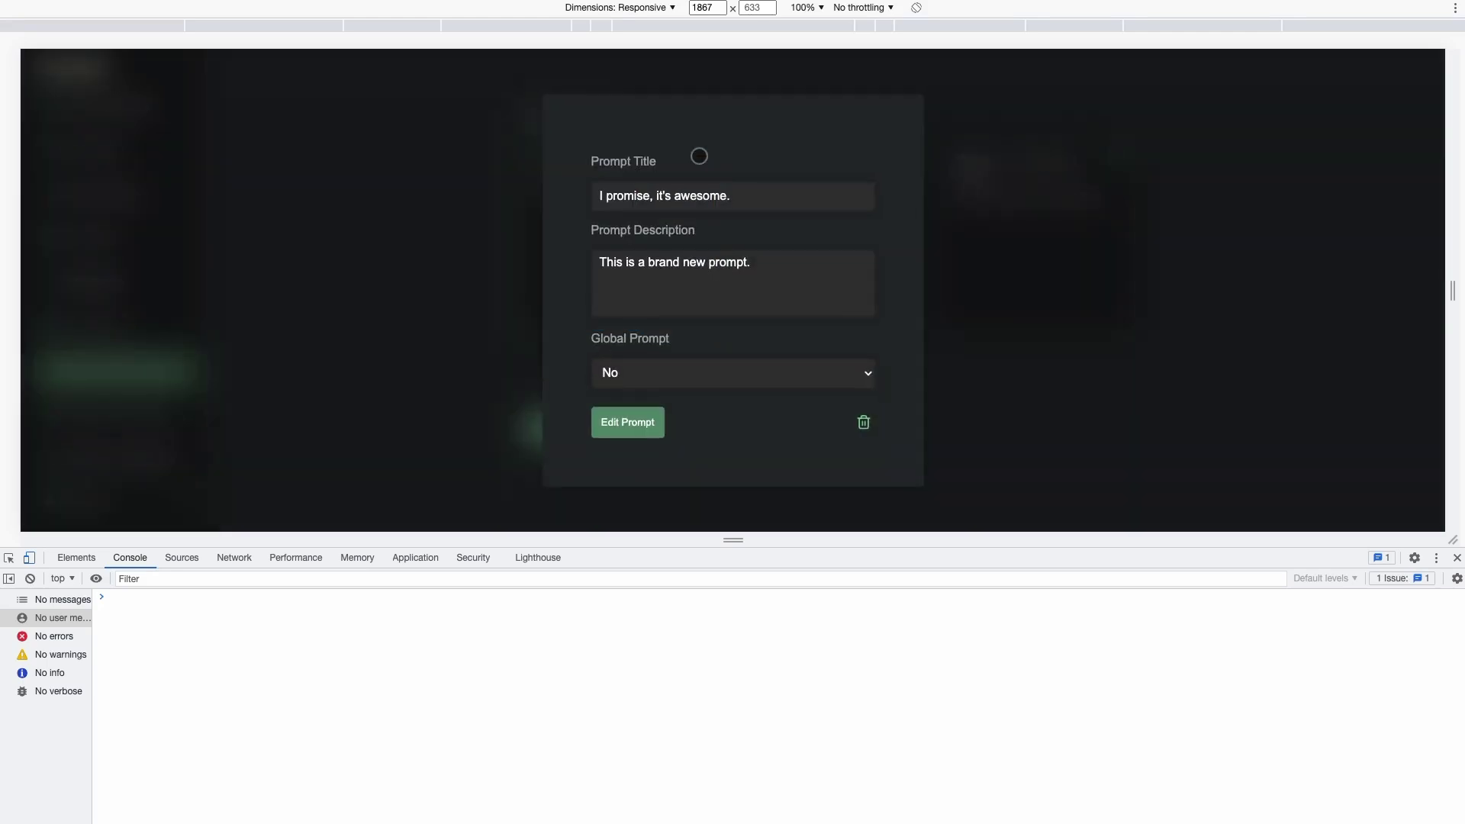
left_click(864, 422)
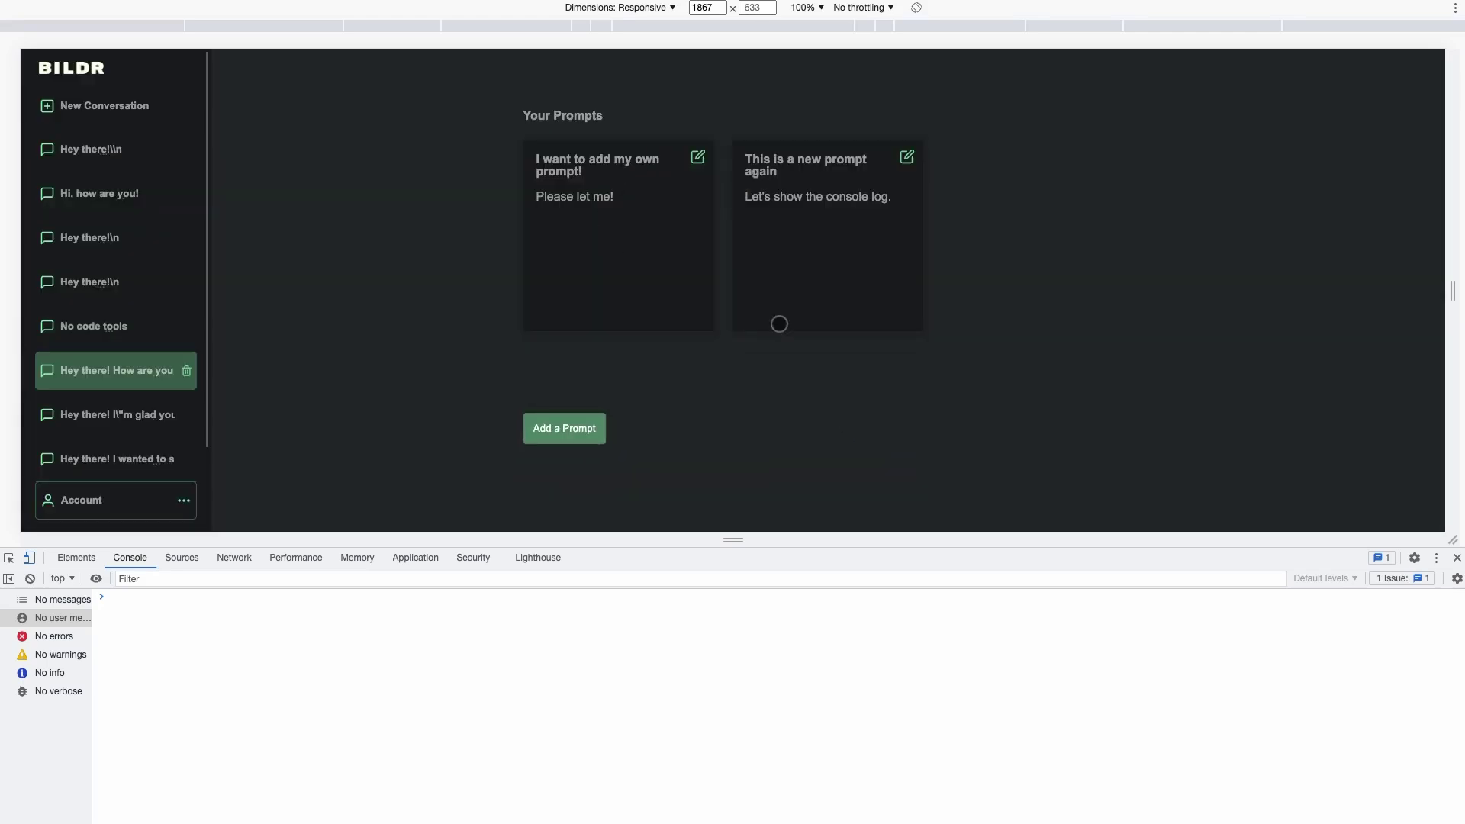